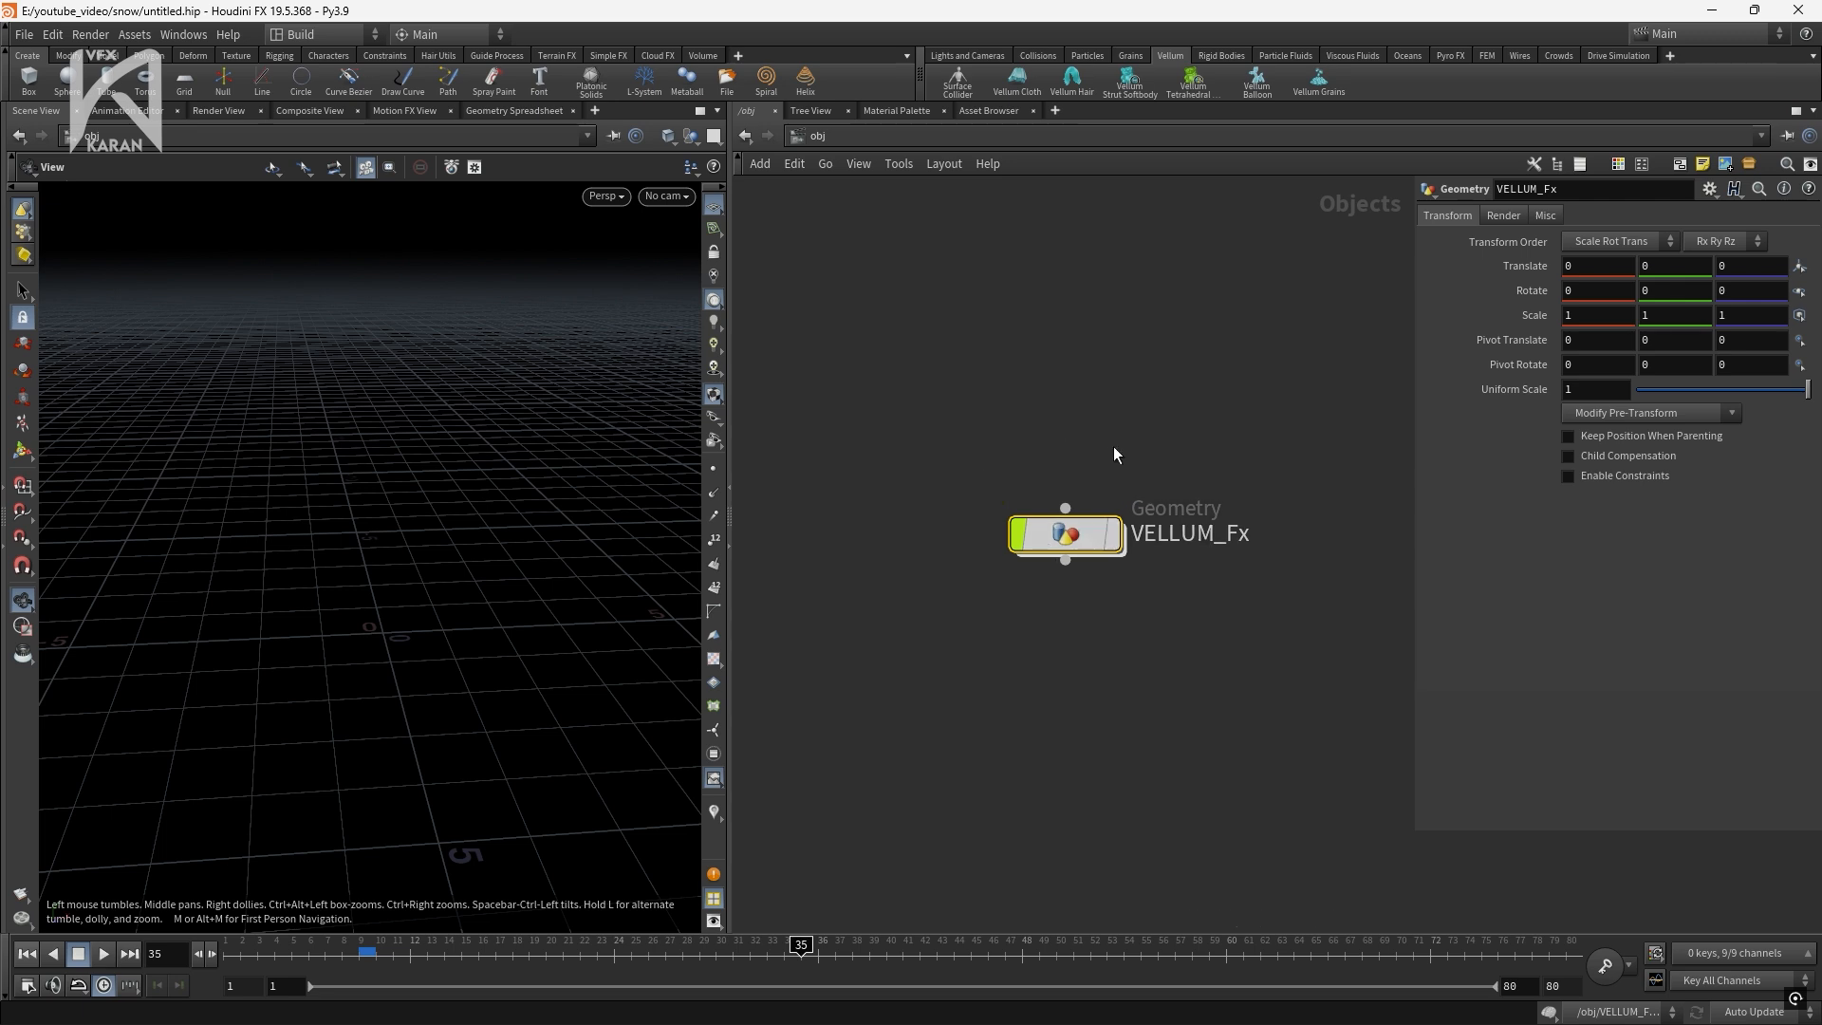
Open the VELLUM_Fx network and review the node chain from font1 down to merge2
double_click(1064, 532)
scroll(1067, 532, "down", 4)
middle_click_drag(1213, 535, 767, 546)
key("h")
scroll(1029, 370, "up", 5)
middle_click_drag(1399, 338, 1240, 350)
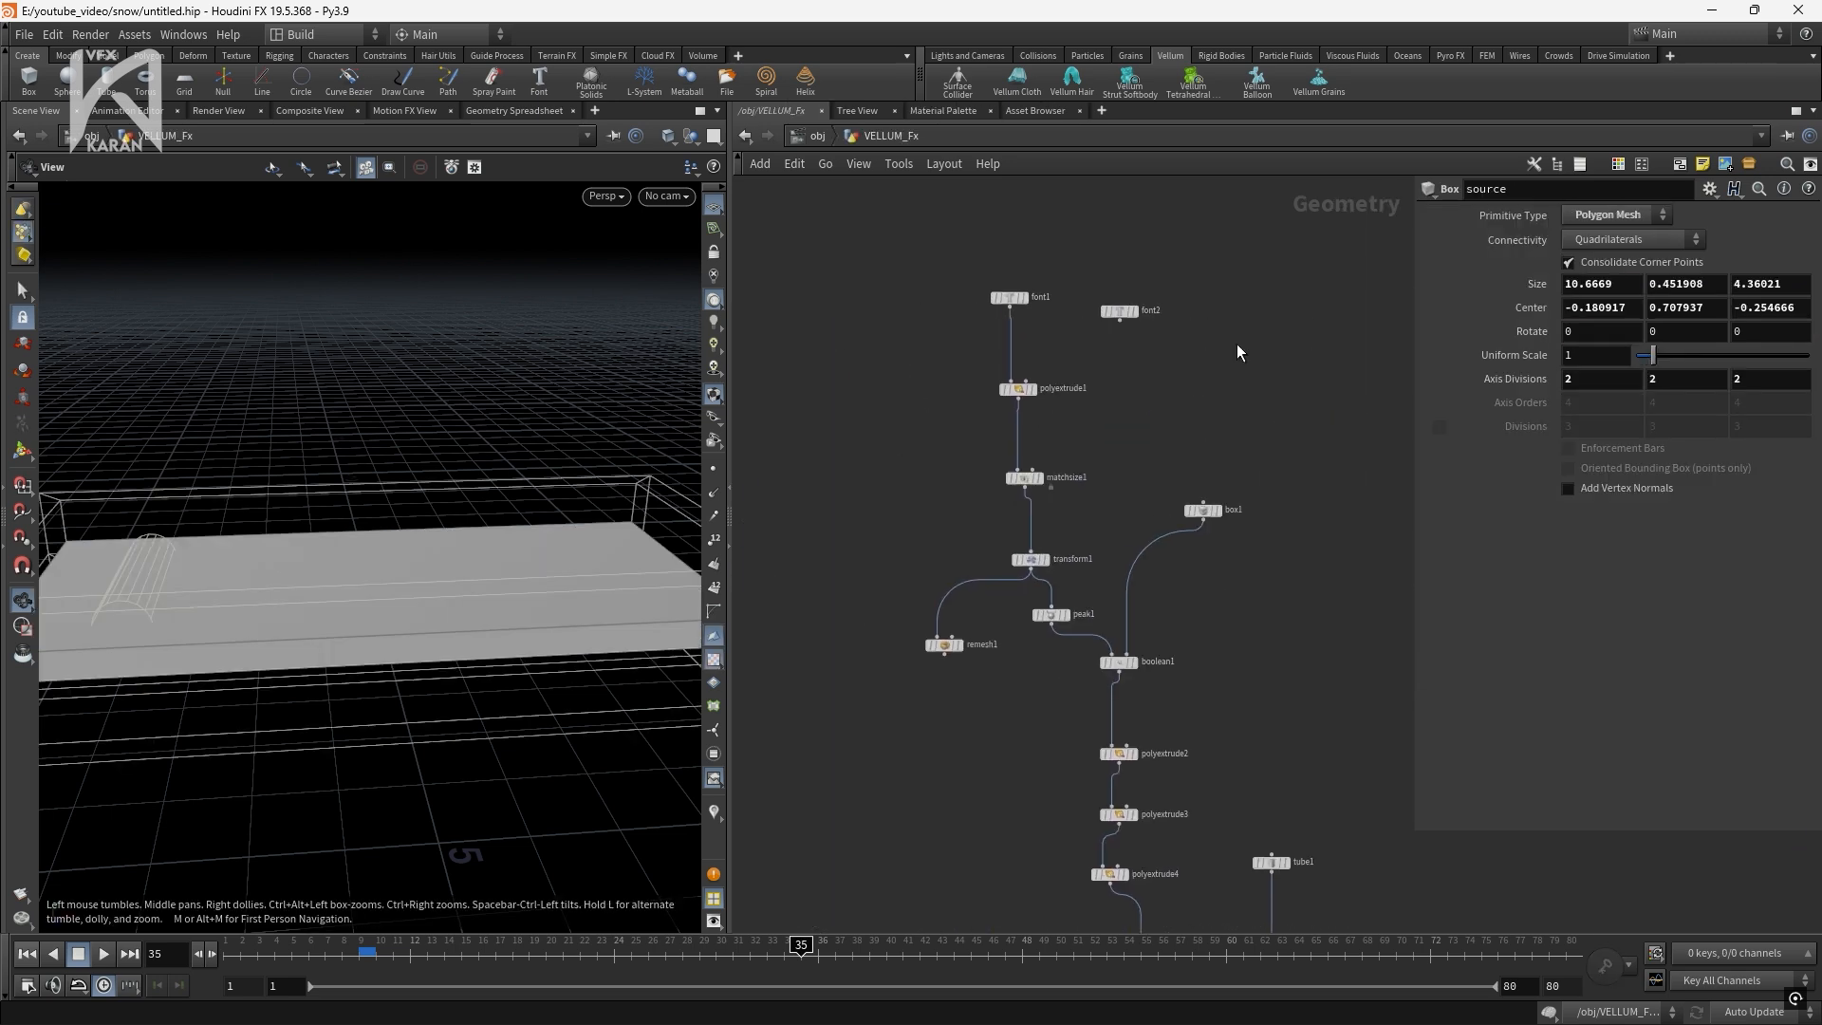
scroll(1091, 339, "up", 2)
left_click_drag(910, 221, 1280, 875)
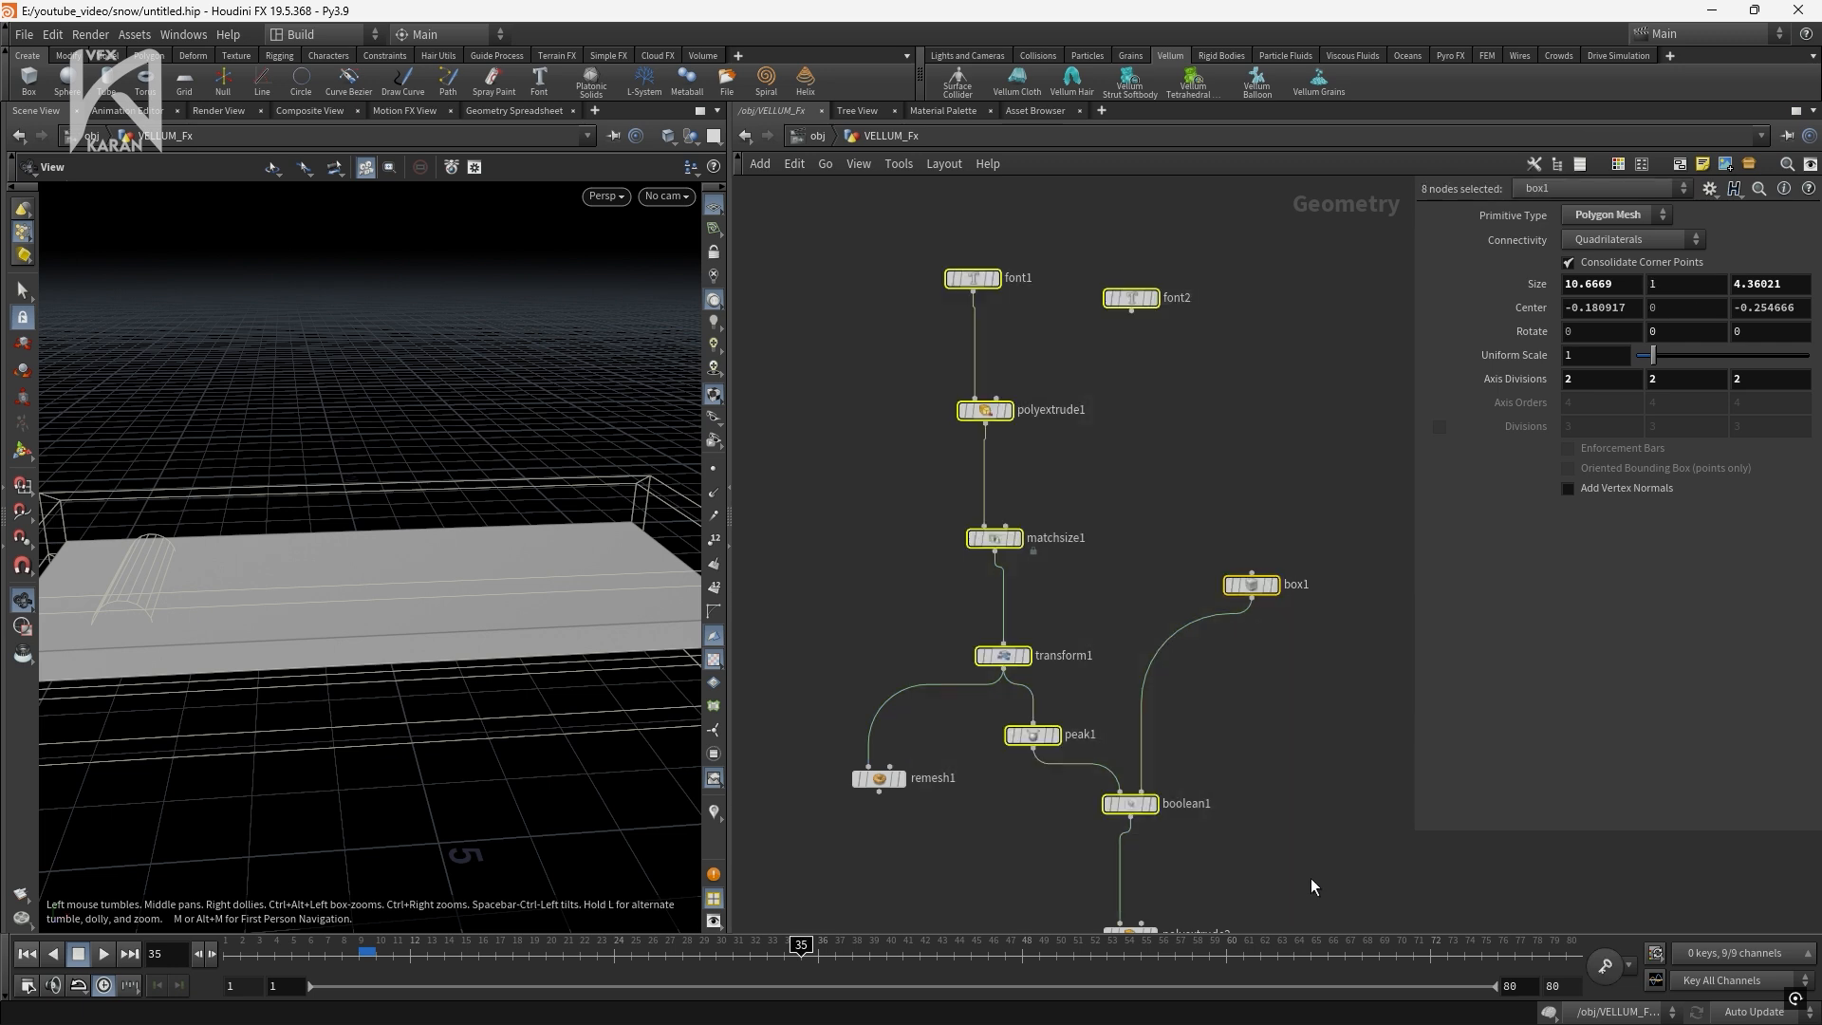
middle_click_drag(1279, 875, 1188, 537)
middle_click_drag(1169, 722, 1144, 357)
scroll(1101, 684, "up", 2)
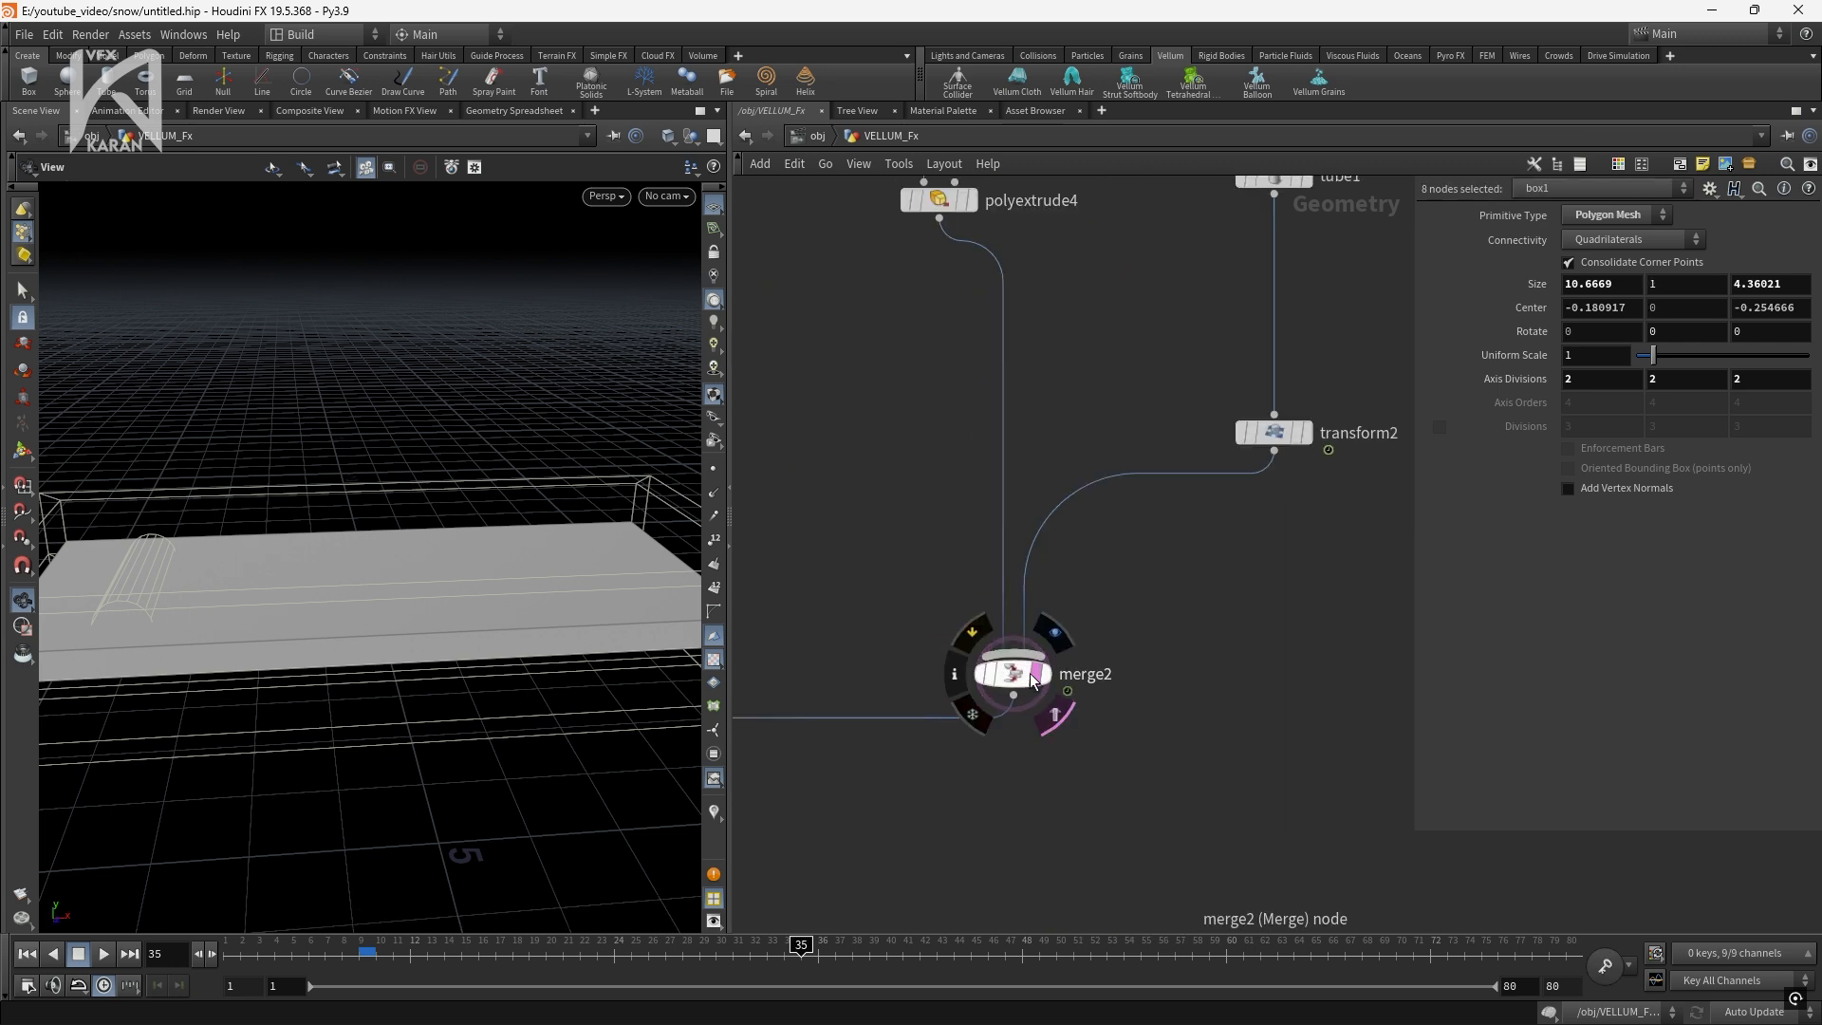
Display the merge2 geometry and scrub the timeline back to frame 1
left_click(1046, 675)
left_click(1045, 675)
key("h")
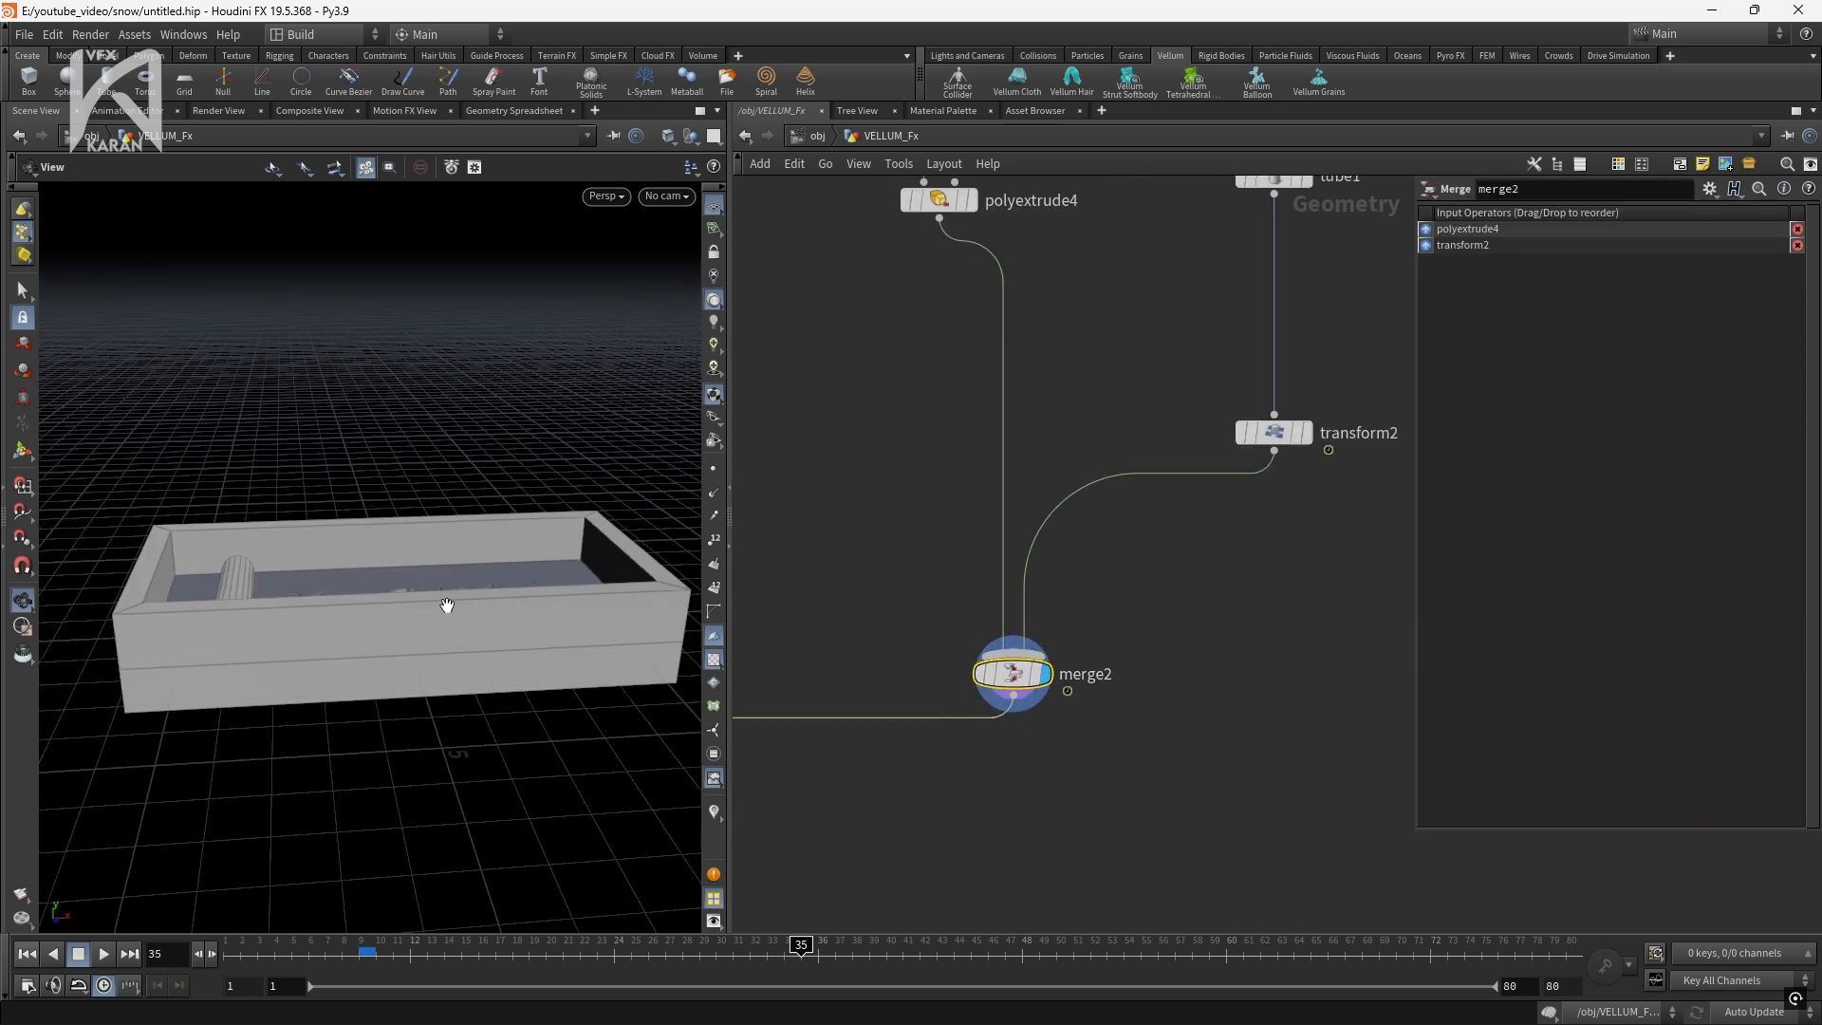
left_click_drag(425, 605, 424, 673, "alt")
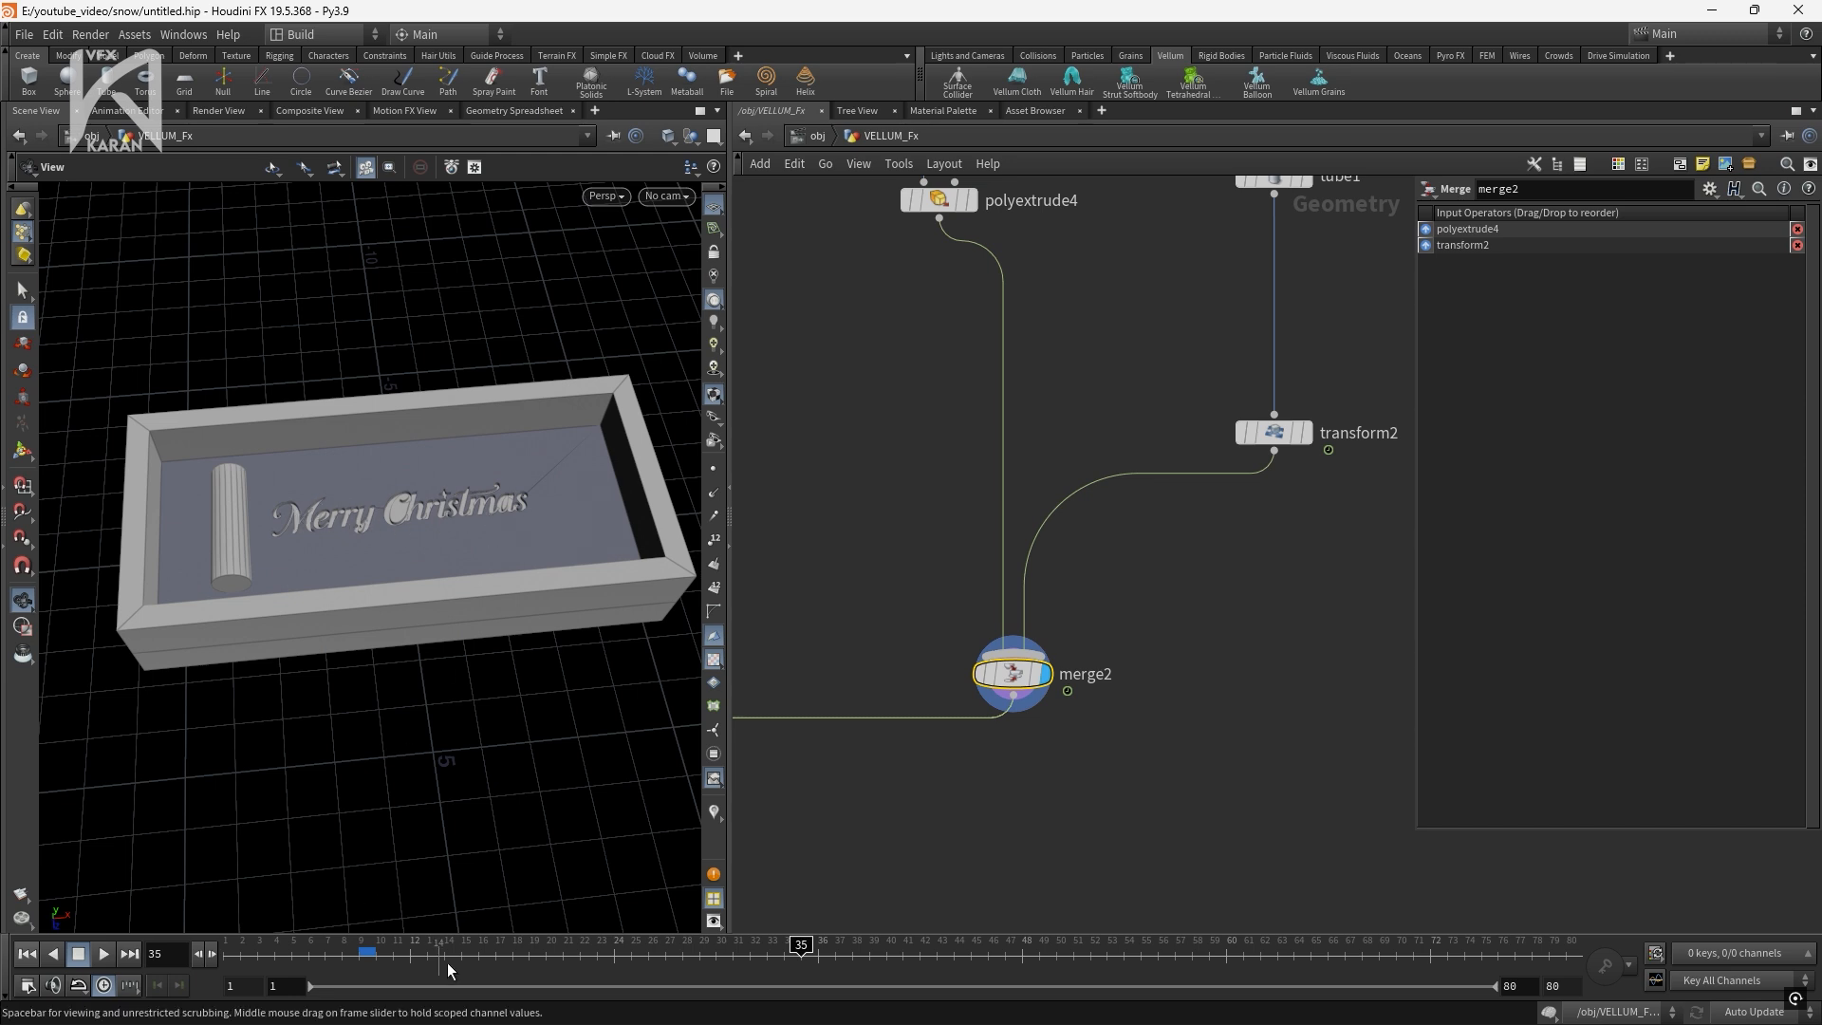
left_click_drag(311, 958, 222, 957)
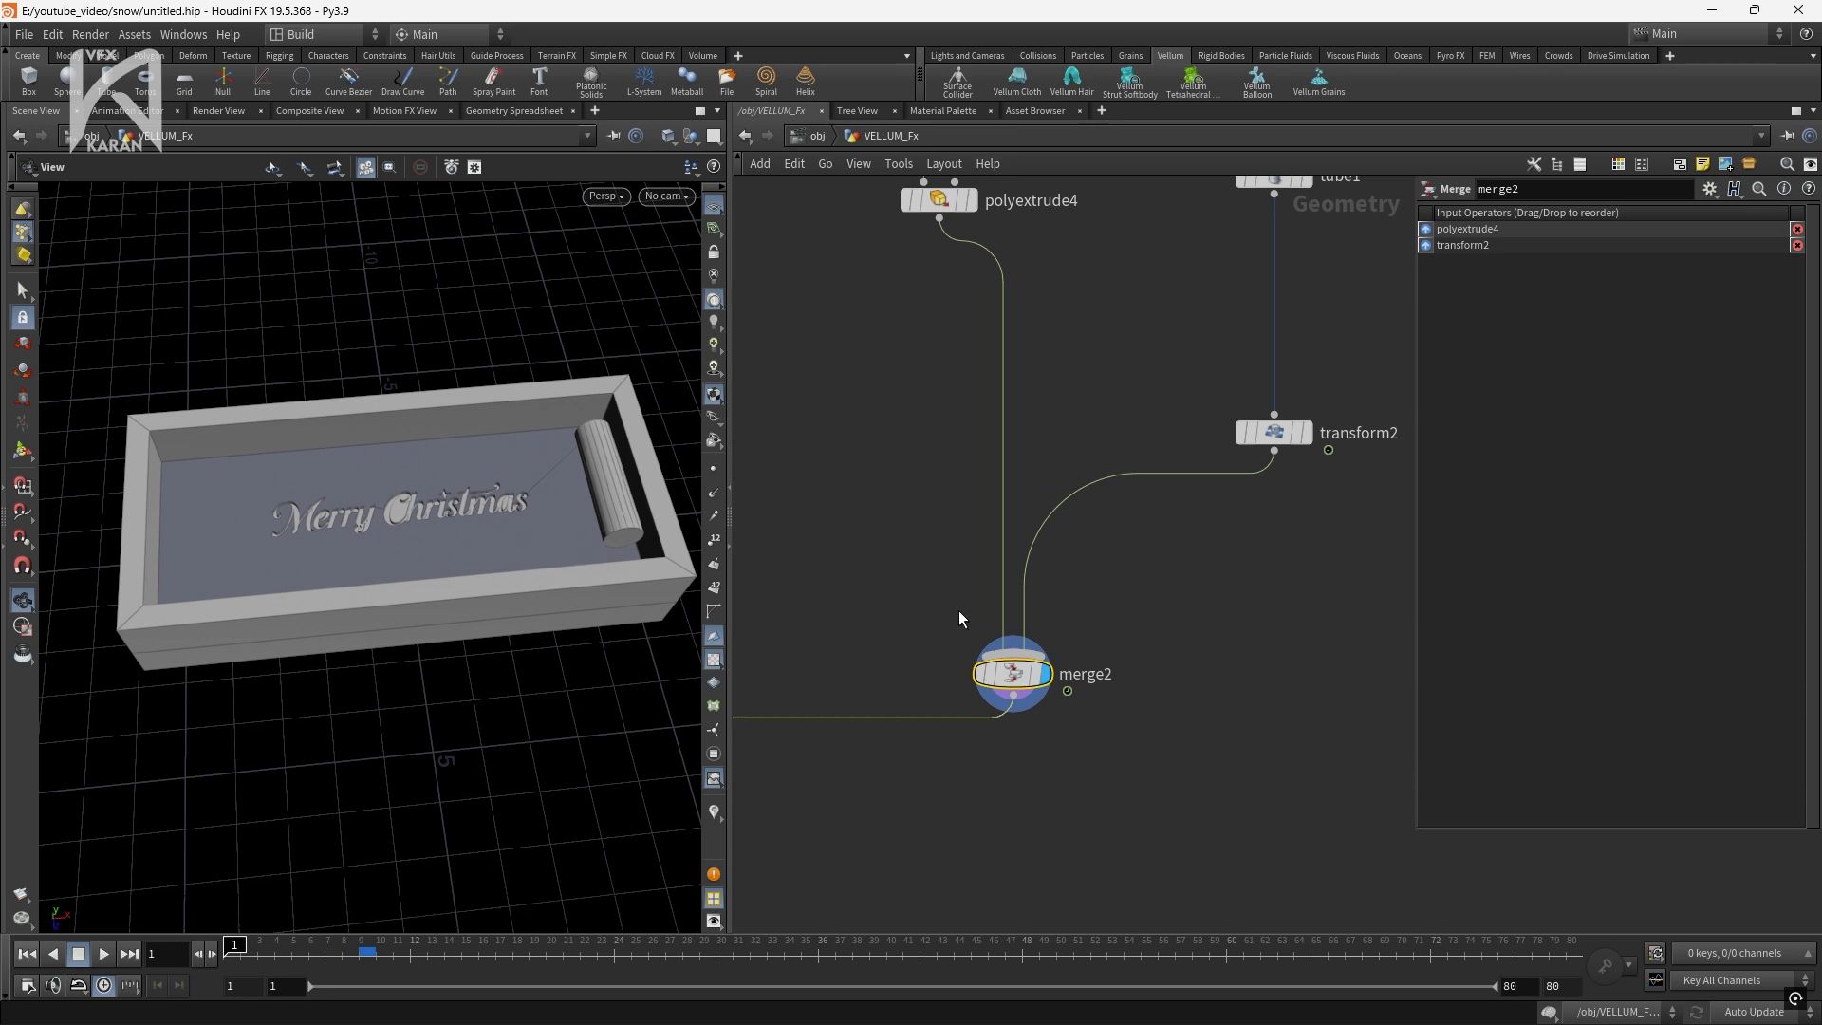
Look over the part of the network connected to the merge2 node
scroll(959, 611, "down", 3)
middle_click_drag(943, 504, 1578, 603)
scroll(1136, 458, "down", 3)
middle_click_drag(1083, 436, 1457, 529)
scroll(933, 471, "up", 5)
scroll(998, 450, "down", 4)
middle_click_drag(1328, 658, 860, 528)
scroll(1393, 621, "up", 3)
scroll(1355, 540, "up", 5)
middle_click_drag(1233, 761, 1005, 760)
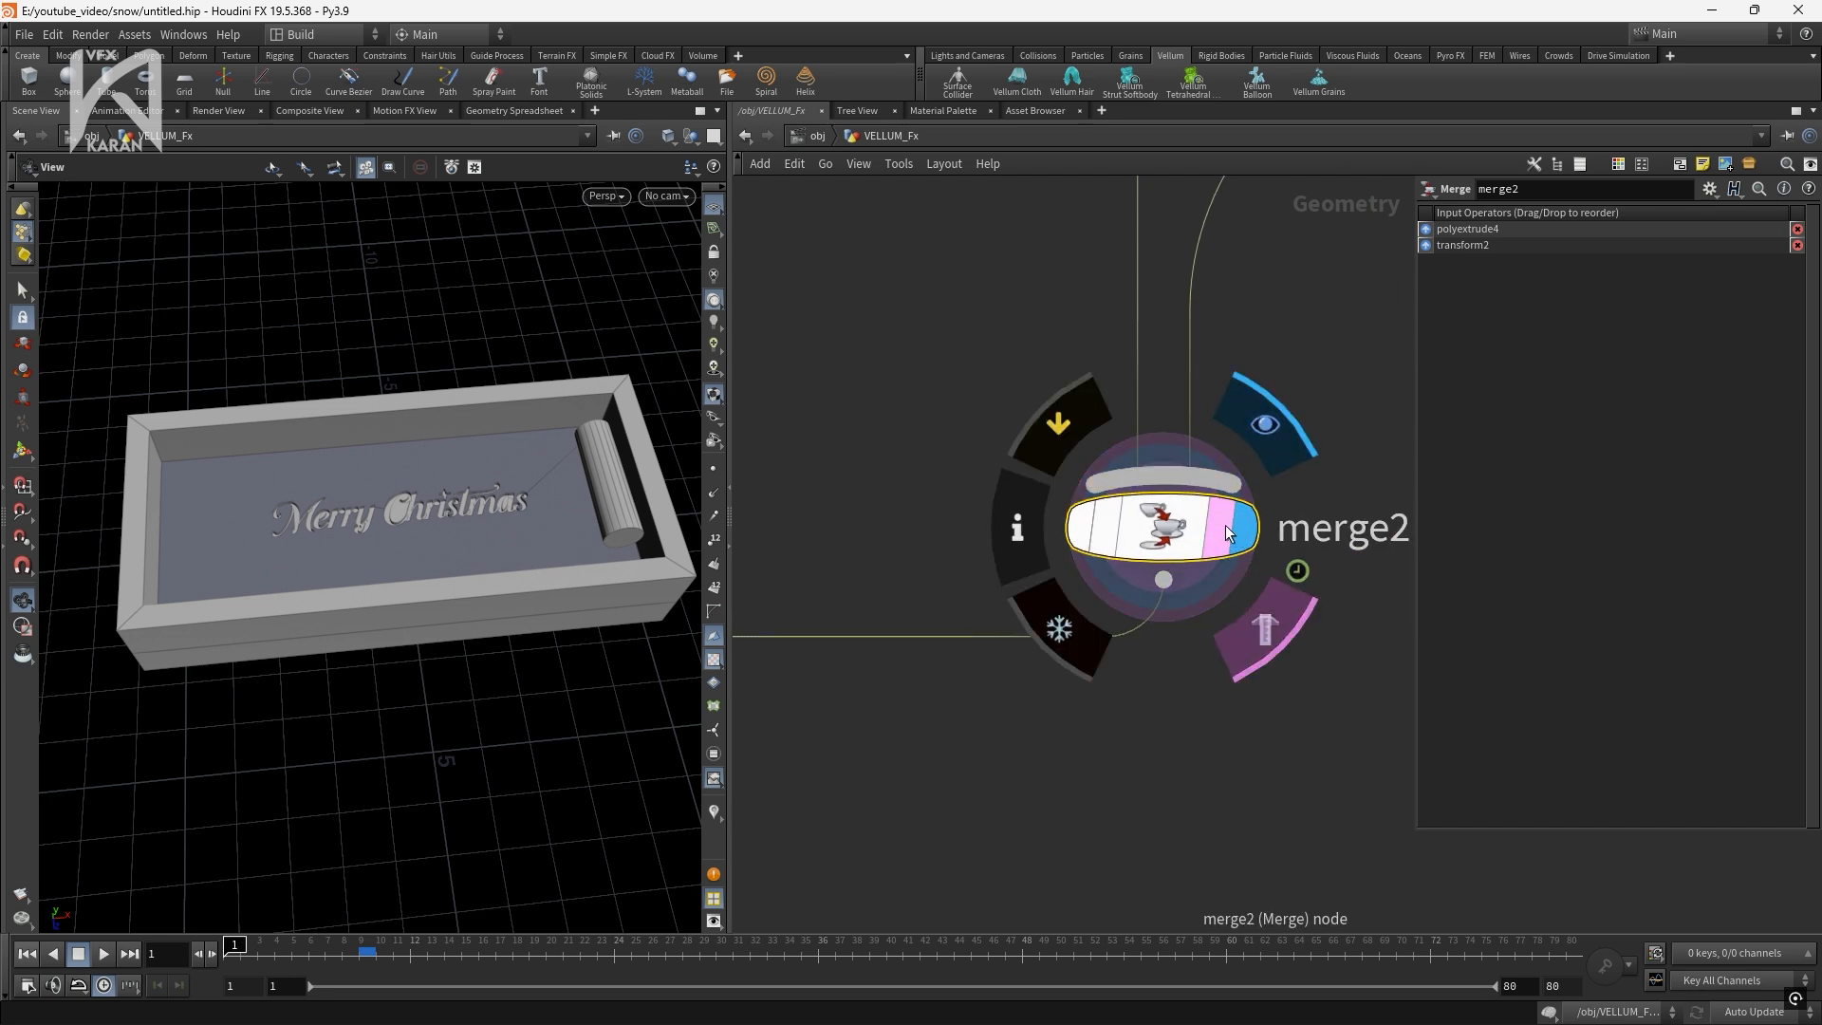
scroll(1300, 661, "down", 3)
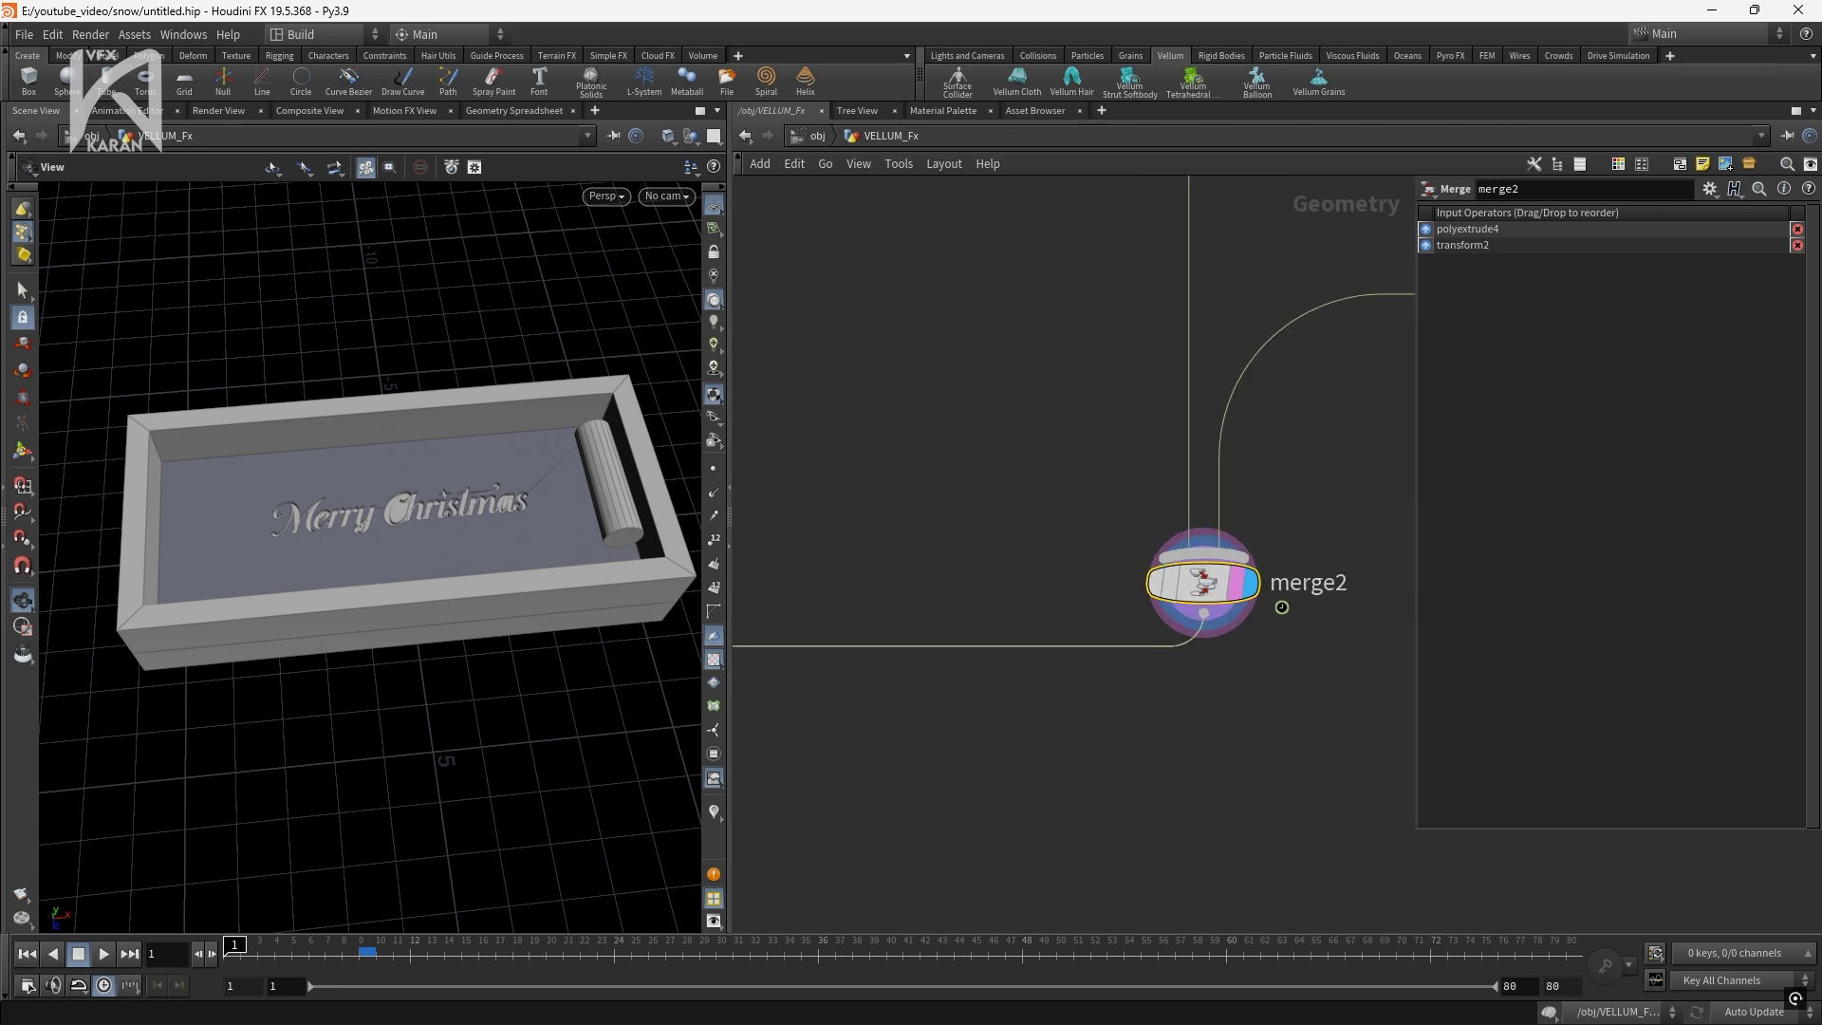
Display the source box node and show its parameters, viewing the box from a low side angle
scroll(1139, 370, "down", 3)
middle_click_drag(920, 338, 1493, 509)
middle_click_drag(884, 363, 1371, 619)
scroll(1079, 342, "down", 4)
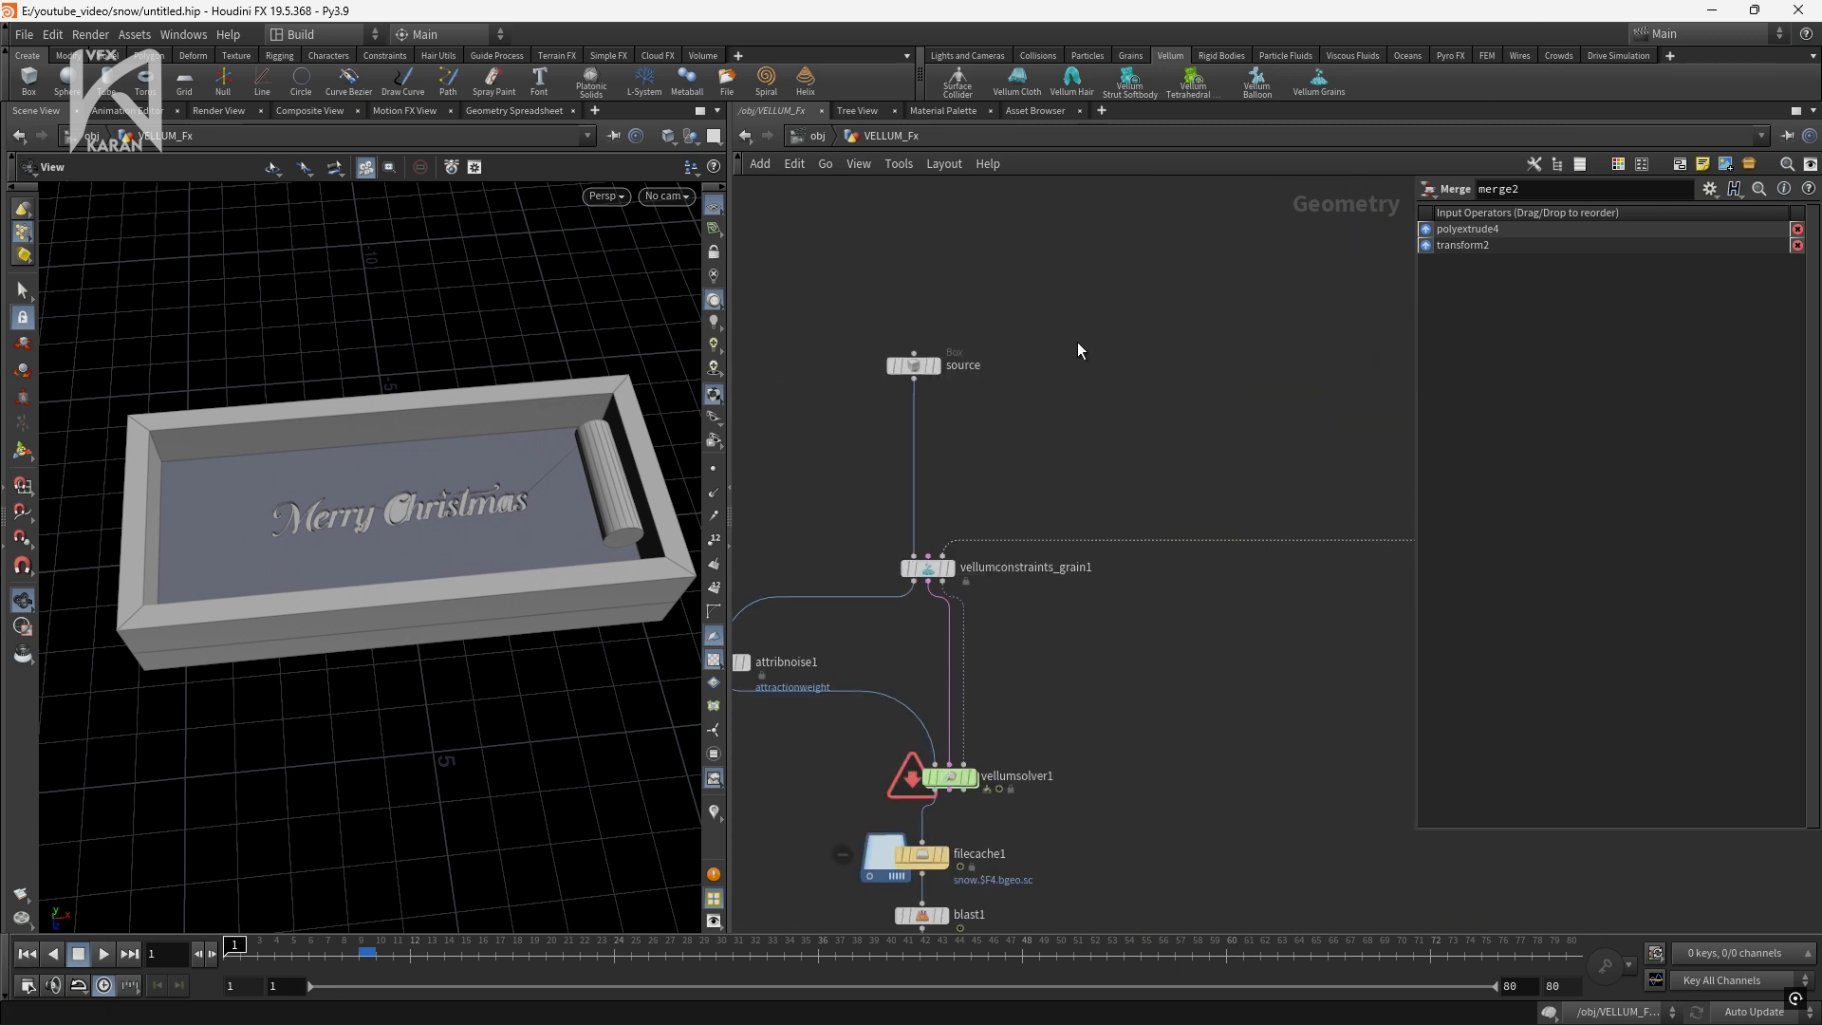
scroll(937, 354, "up", 5)
left_click(938, 395)
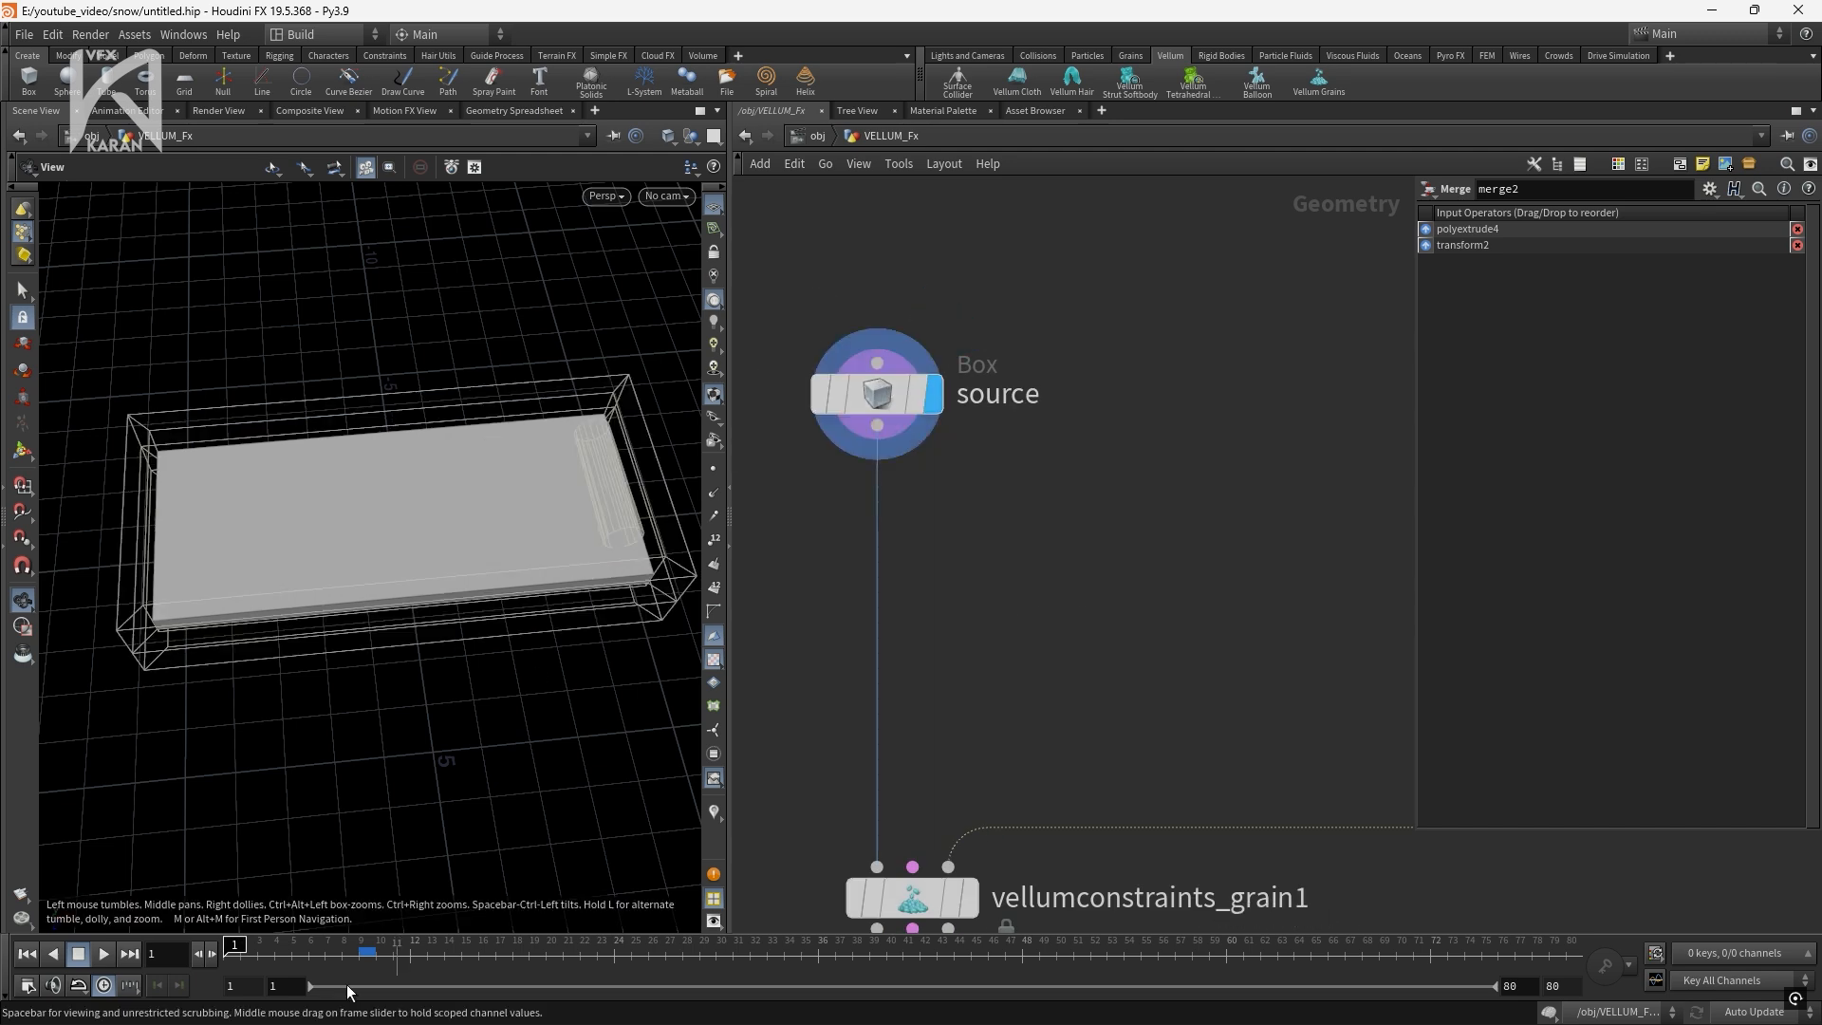
left_click(890, 412)
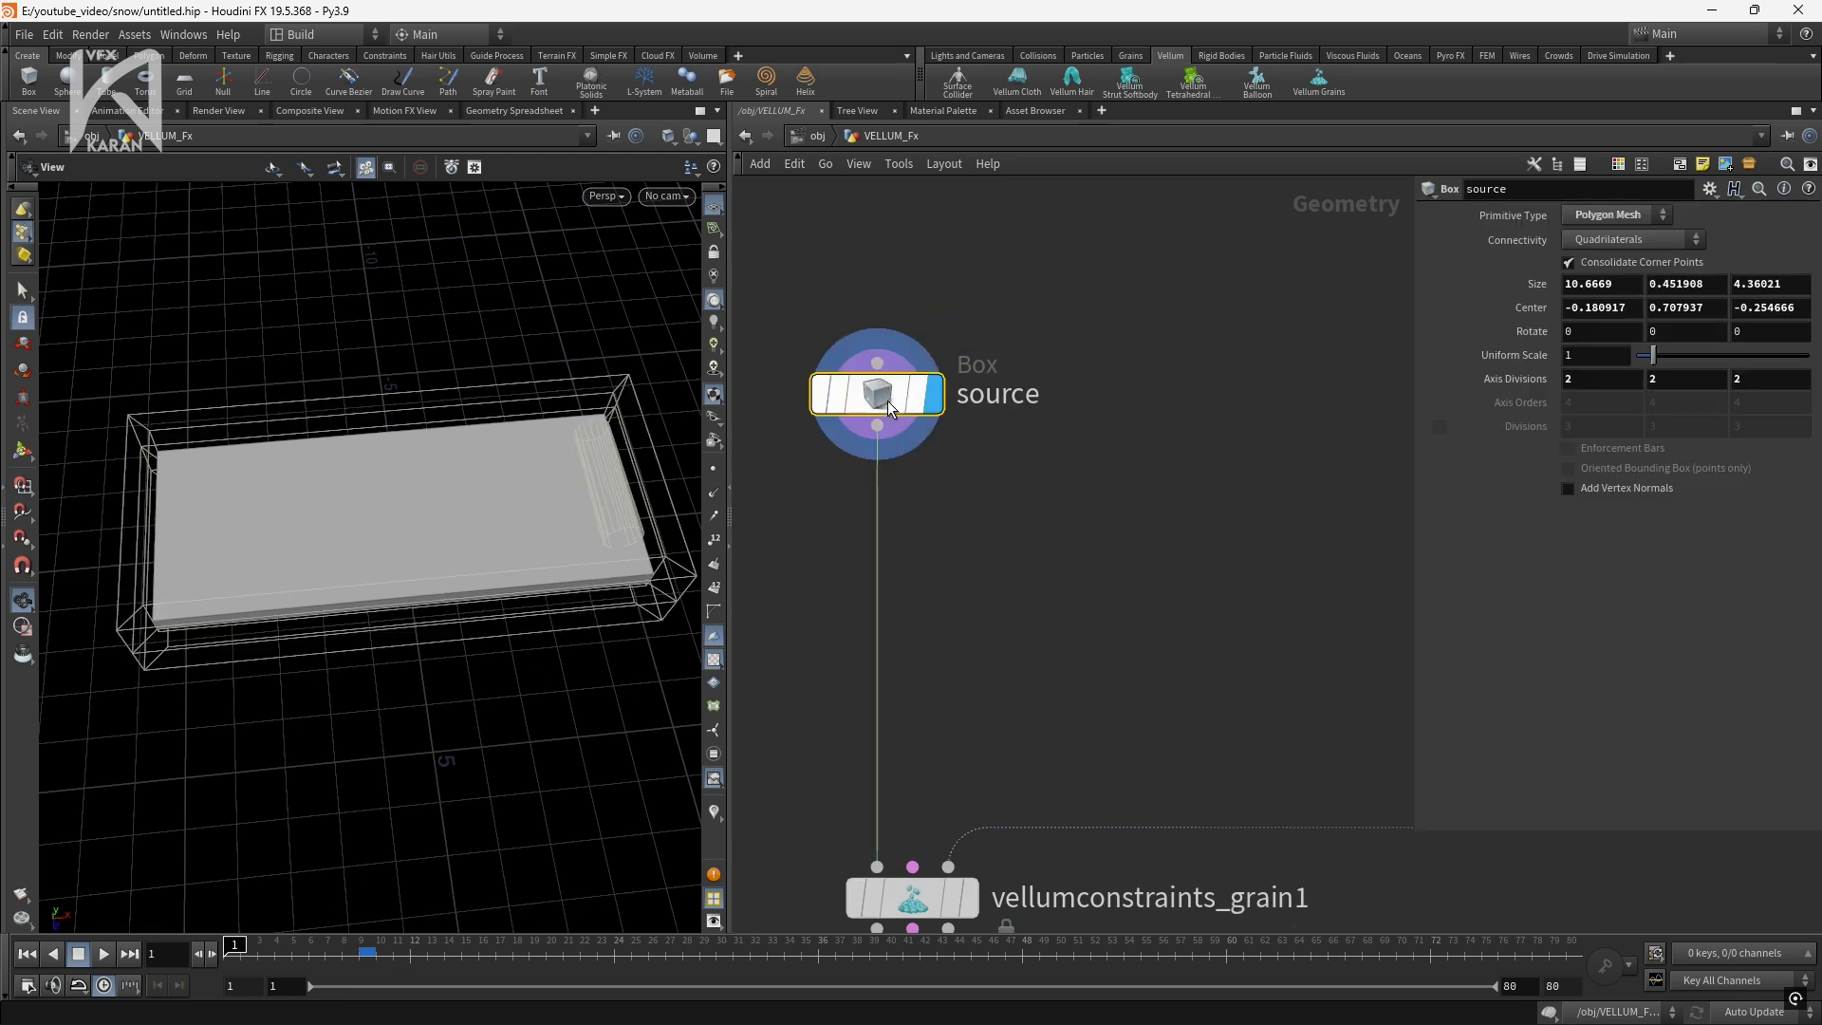
left_click_drag(374, 541, 374, 390)
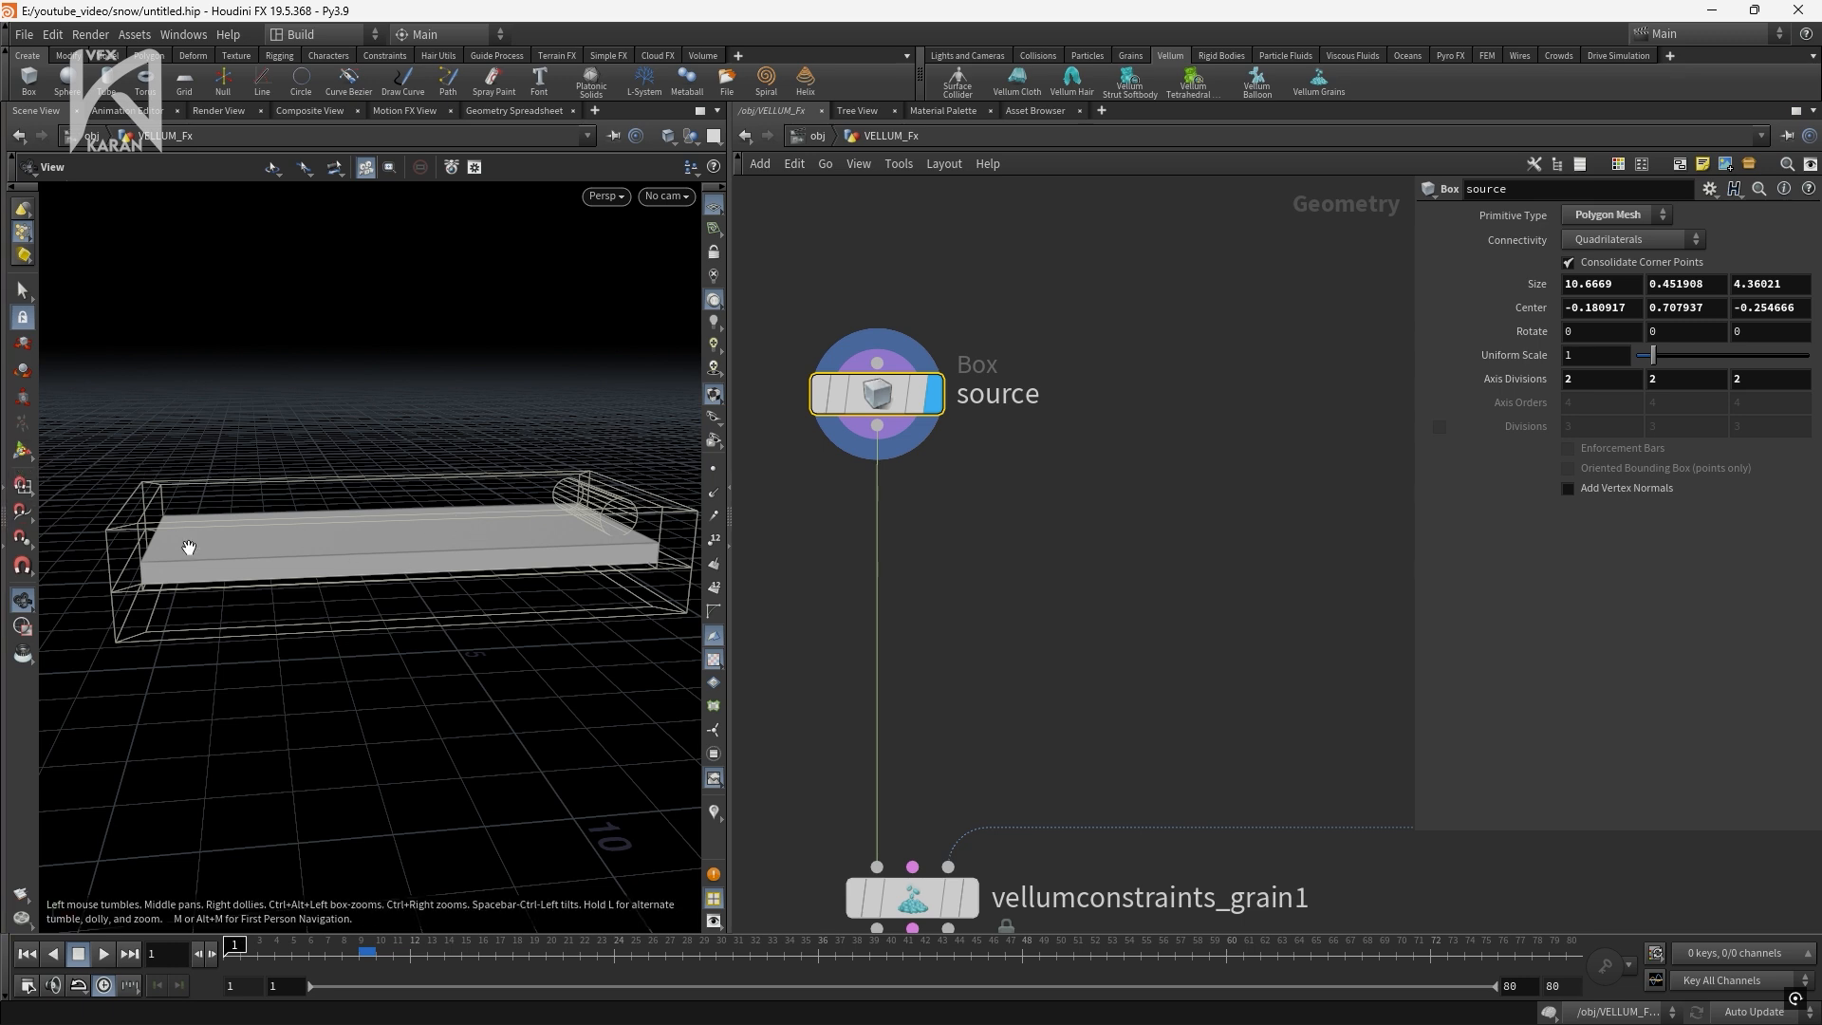
Stretch the source box lengthwise with its handles to about 11.07 in X, and undo the change
left_click(28, 457)
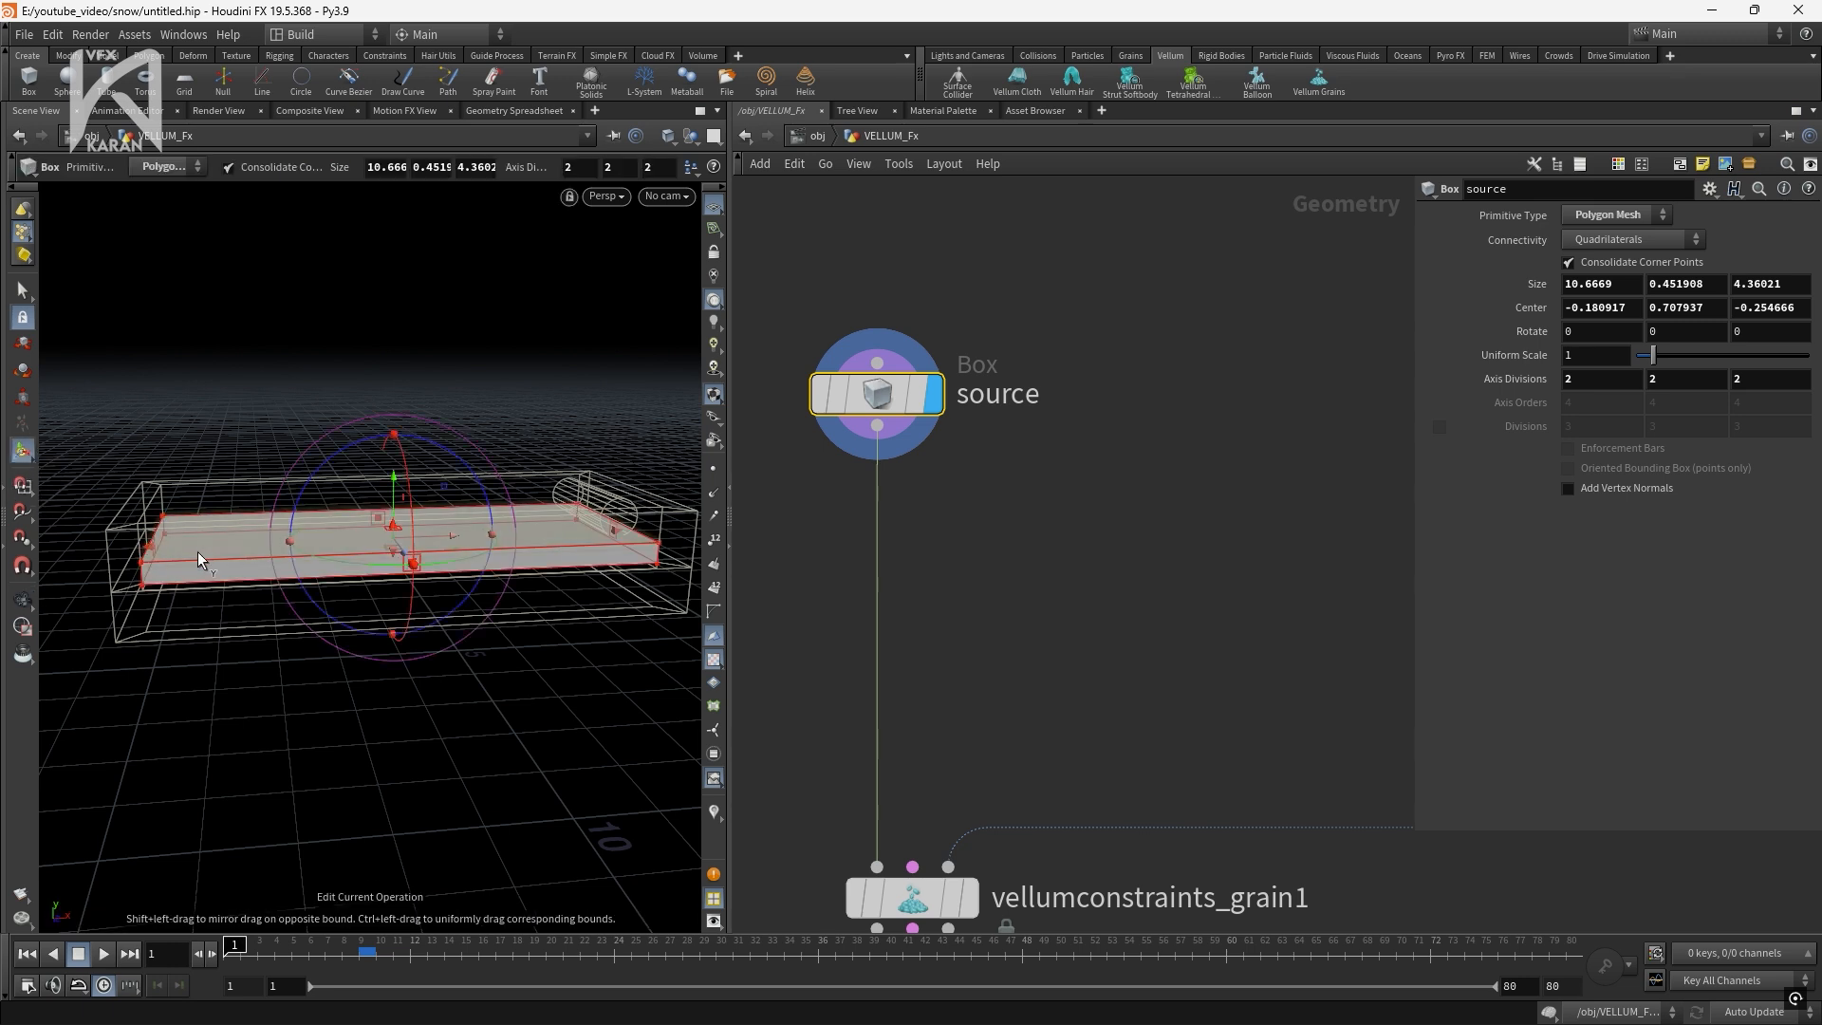
left_click_drag(638, 531, 637, 531)
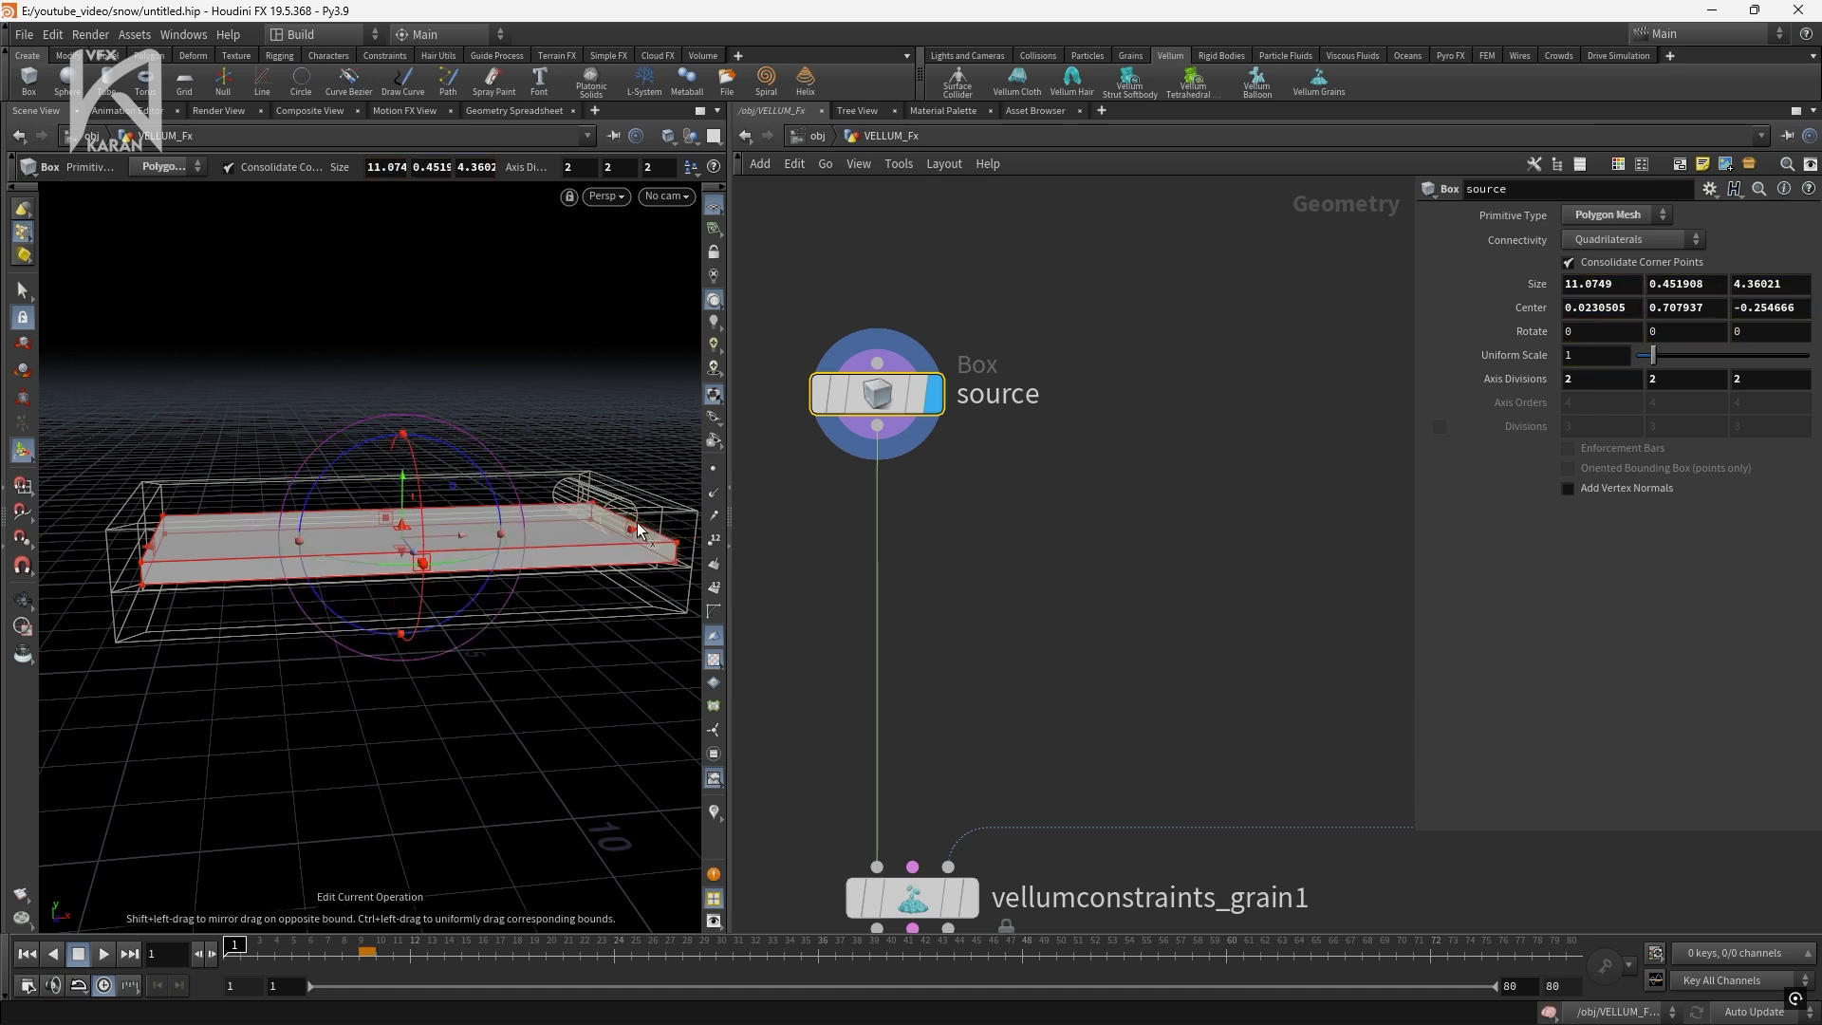
key("ctrl+z")
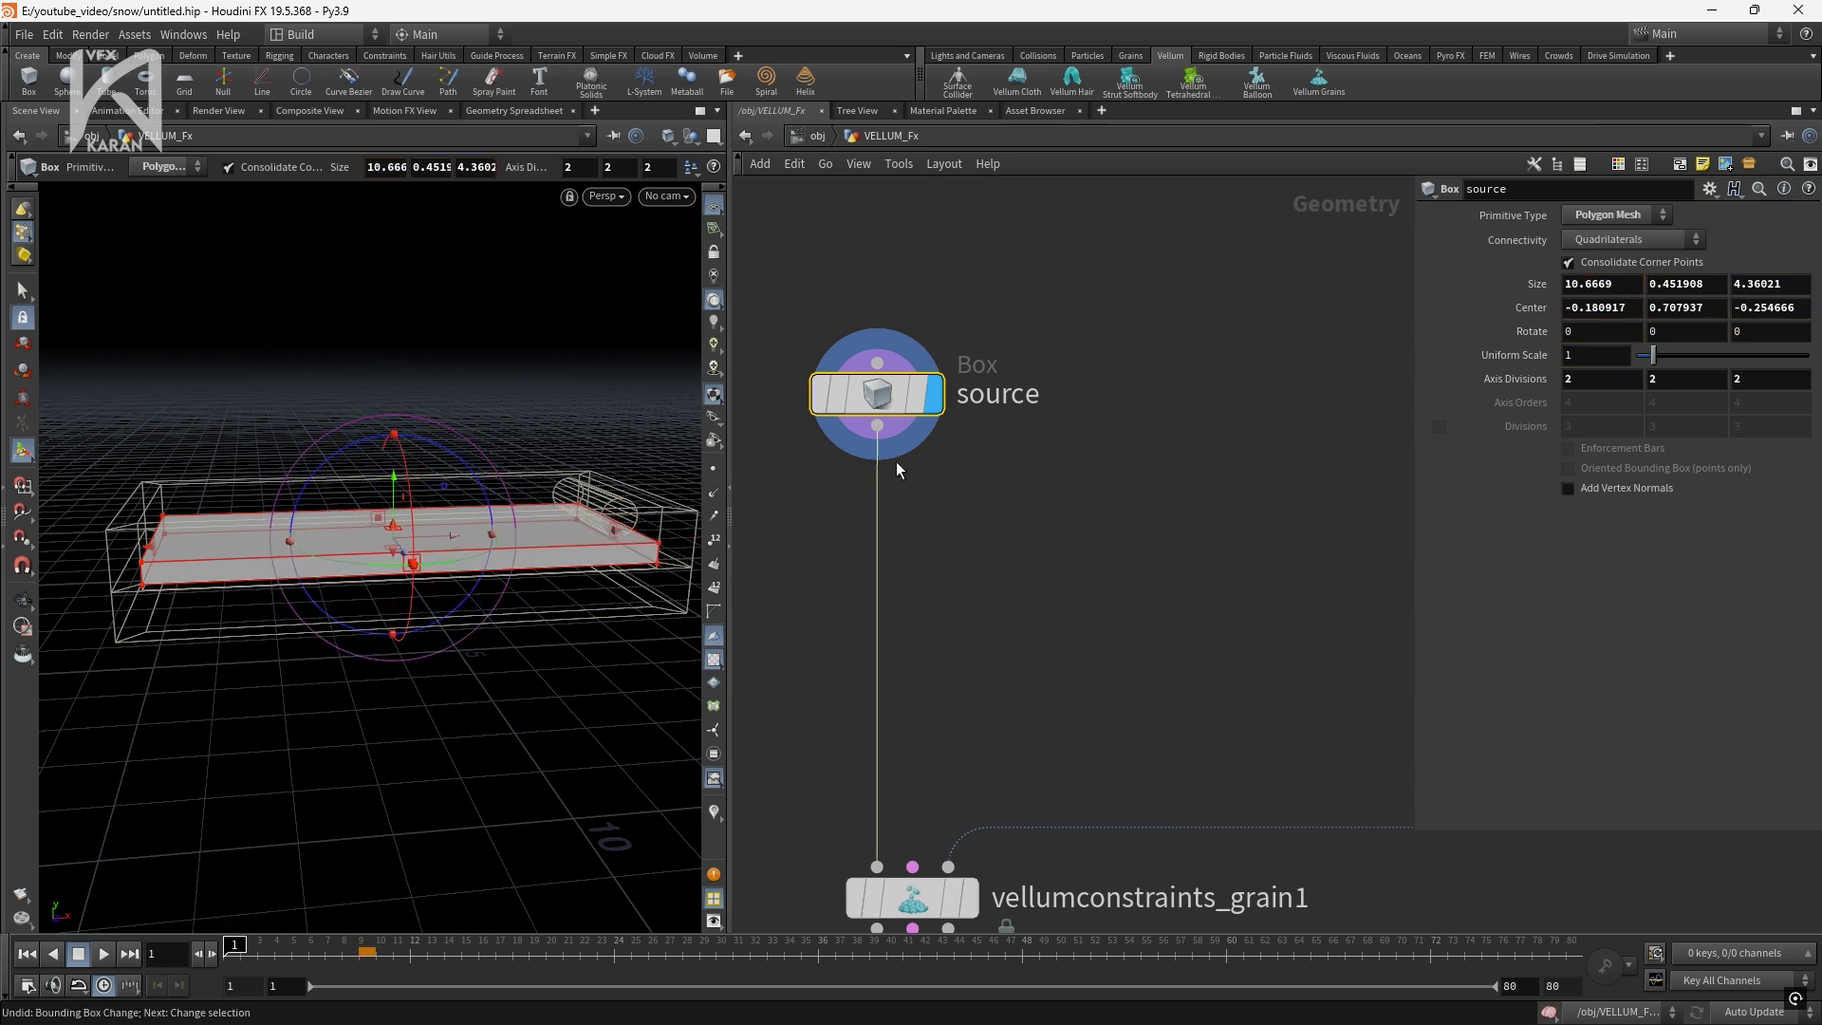
Display the vellumconstraints_grain1 node and show its parameters
middle_click_drag(980, 559, 997, 304)
left_click_drag(541, 564, 482, 595, "alt")
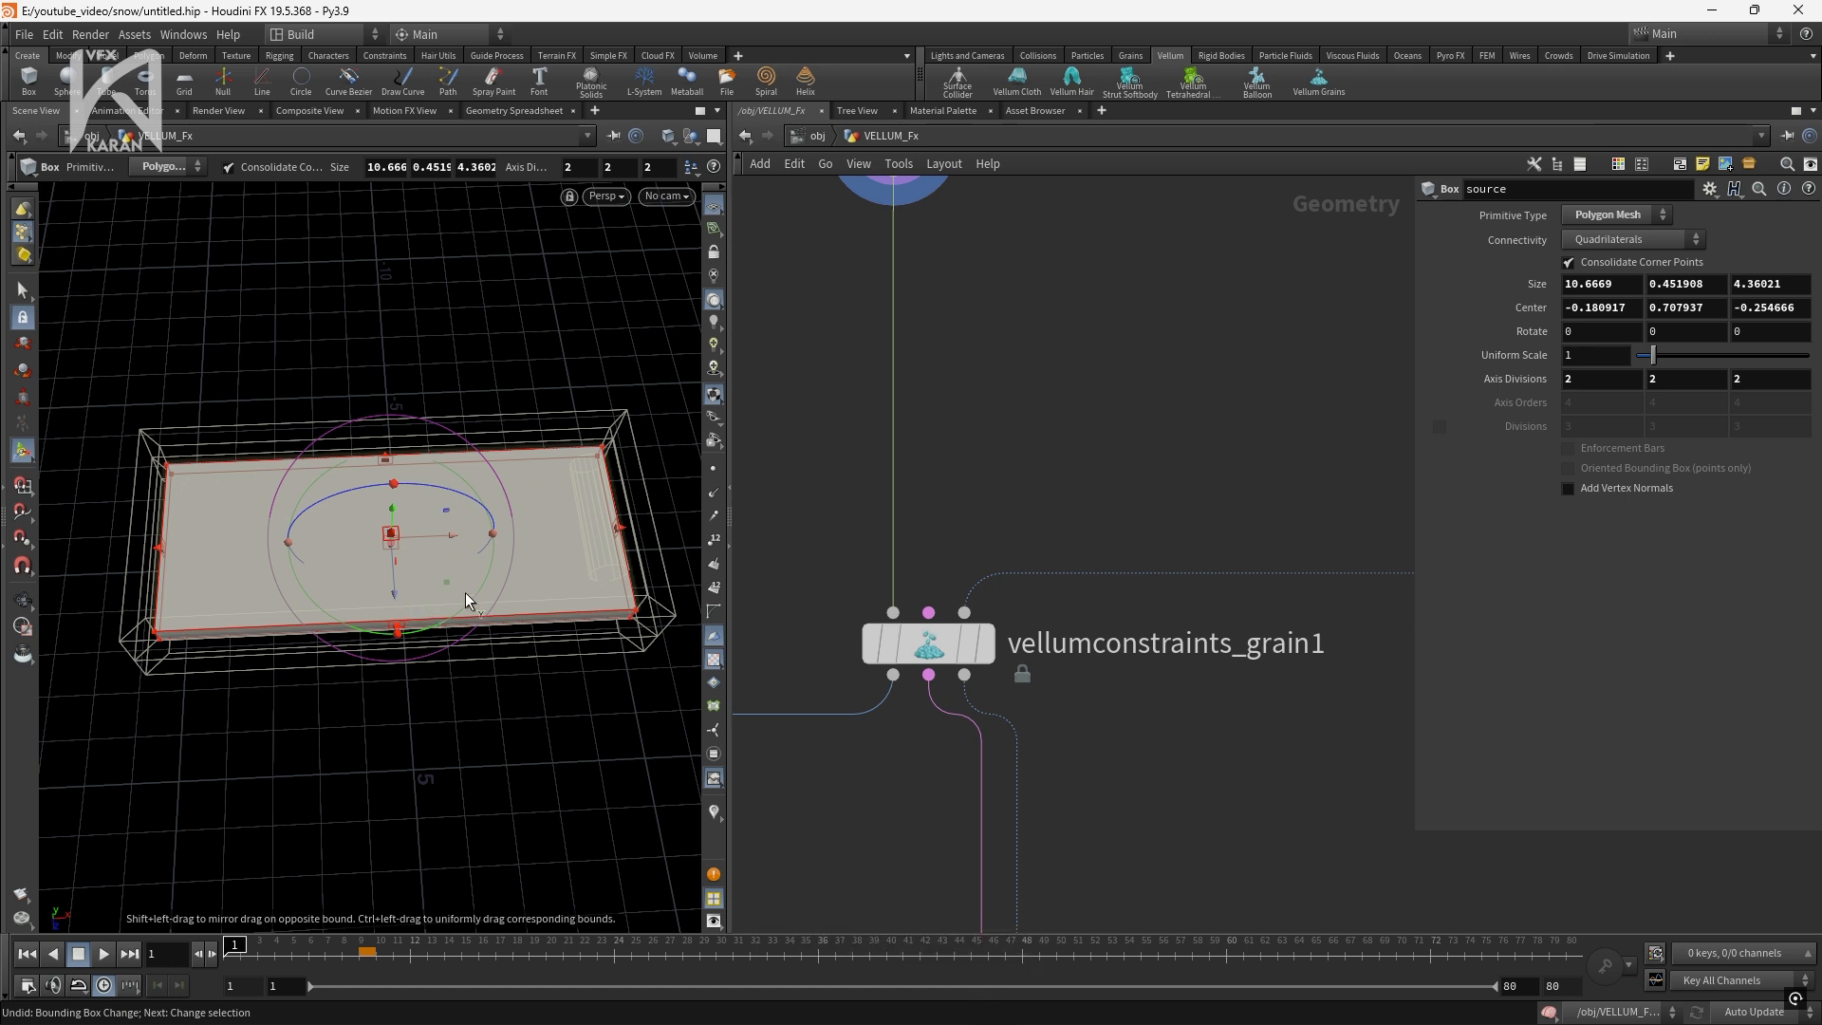
left_click(988, 645)
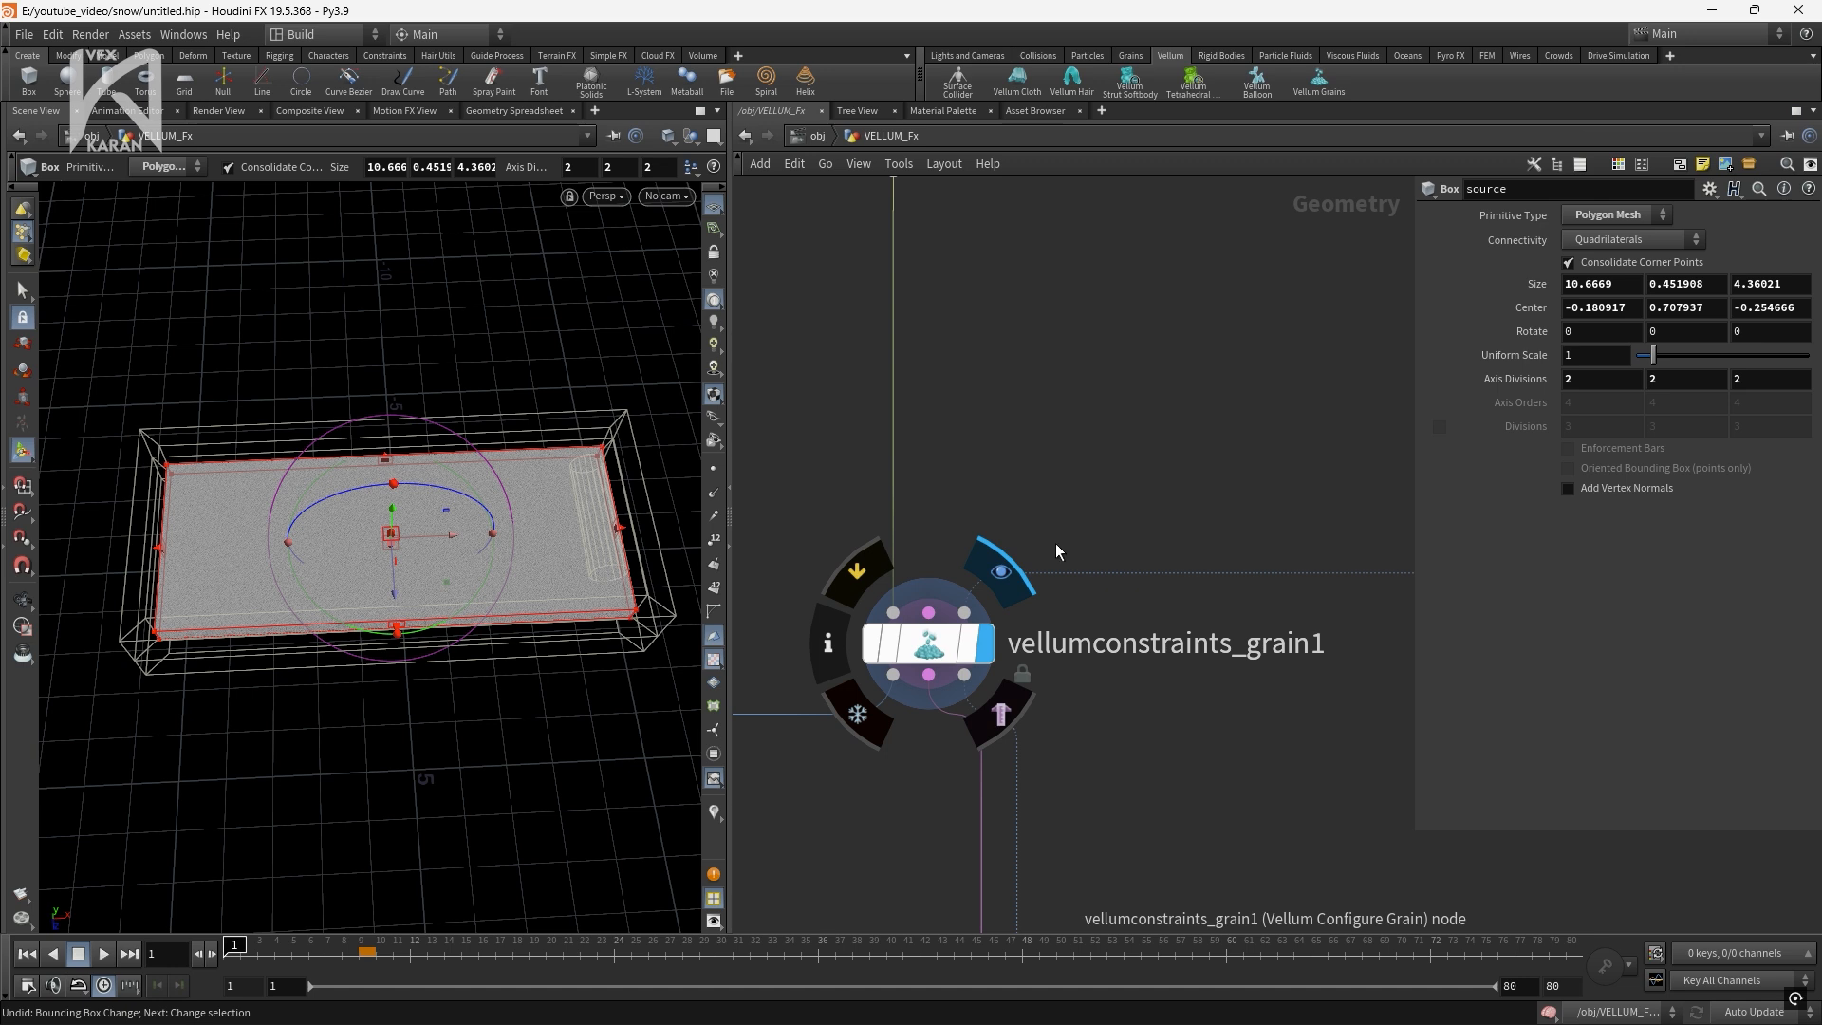
left_click(954, 649)
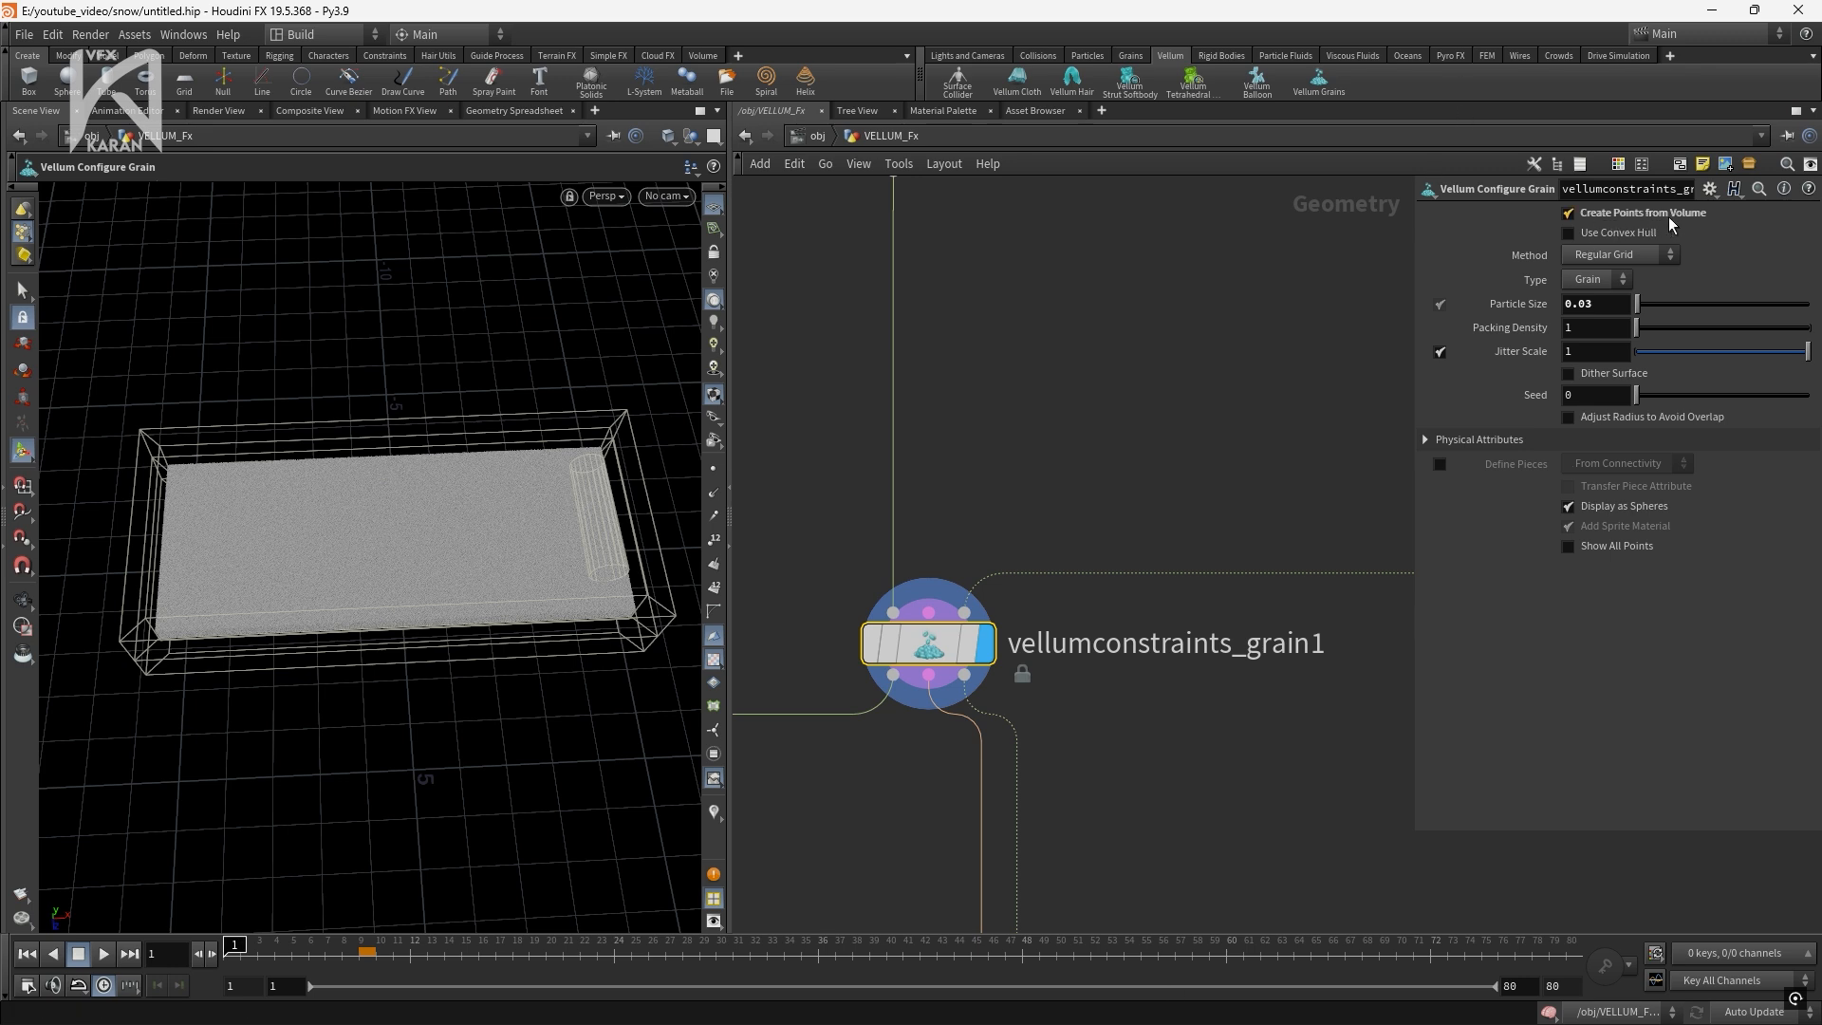
Check the point count of vellumconstraints_grain1 in its node info
scroll(915, 655, "up", 3)
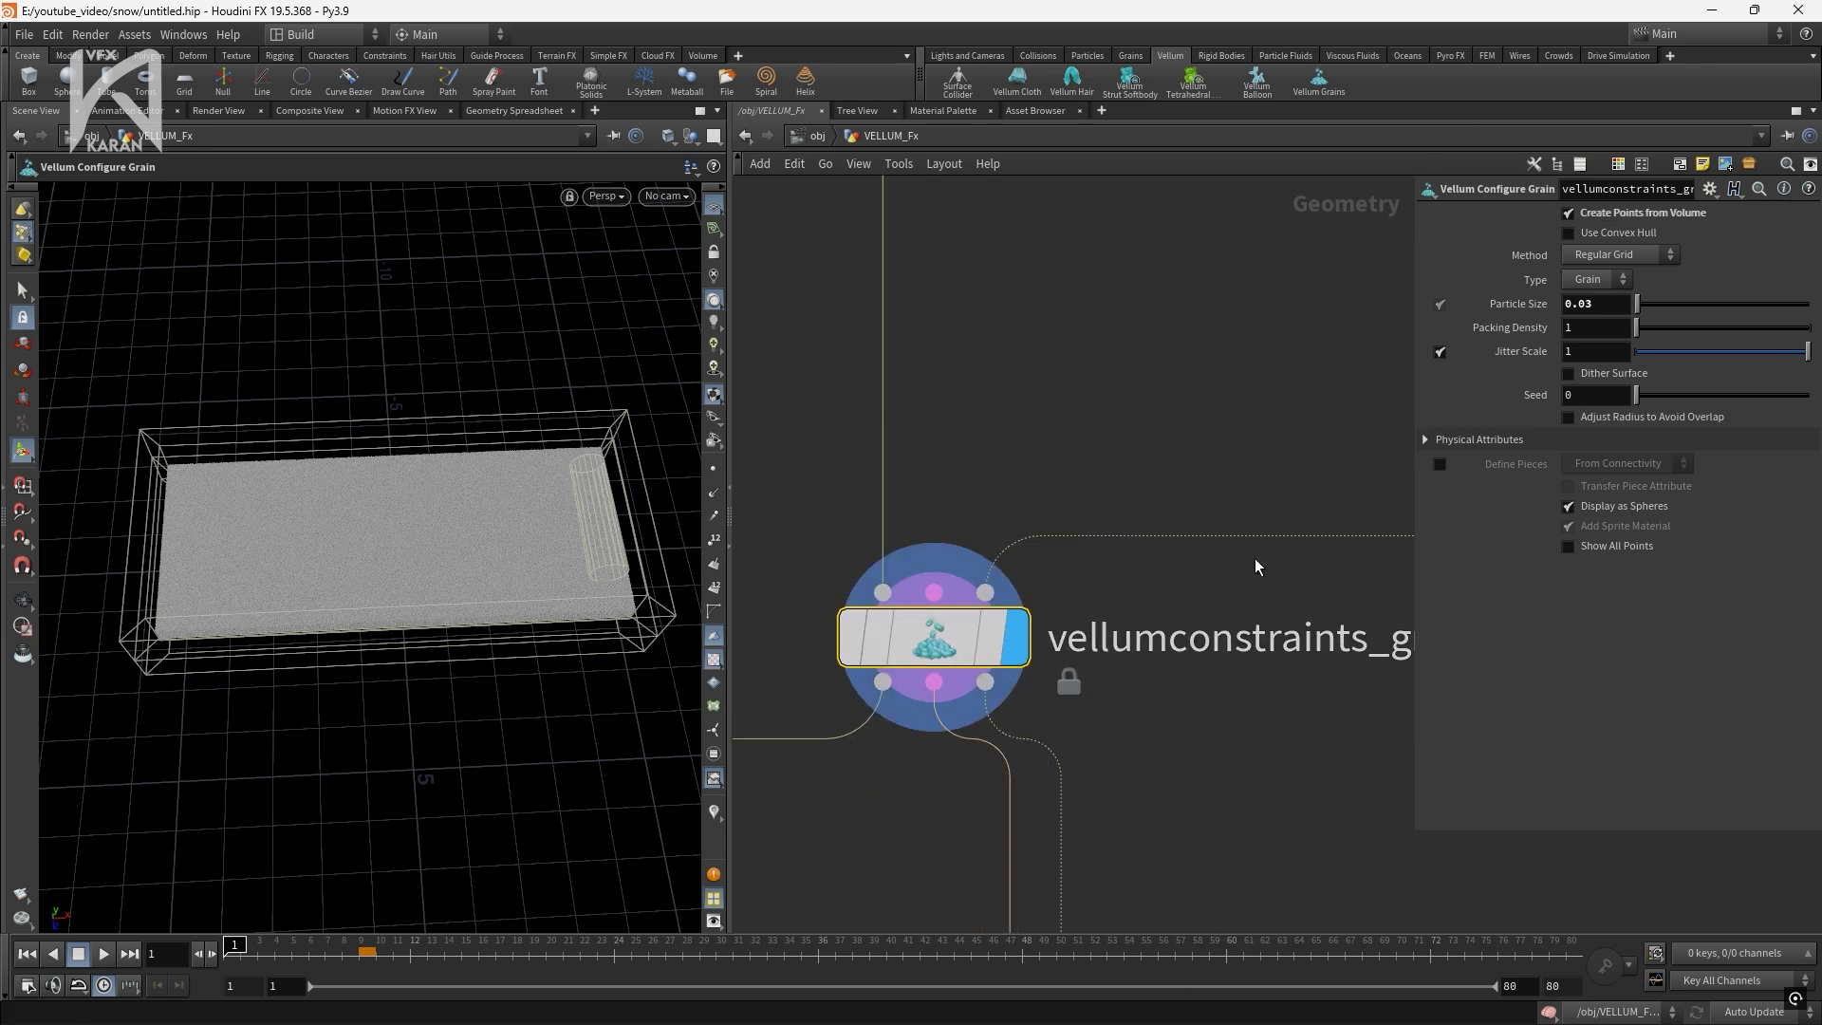
middle_click_drag(1029, 424, 1102, 315)
mouse_move(925, 532)
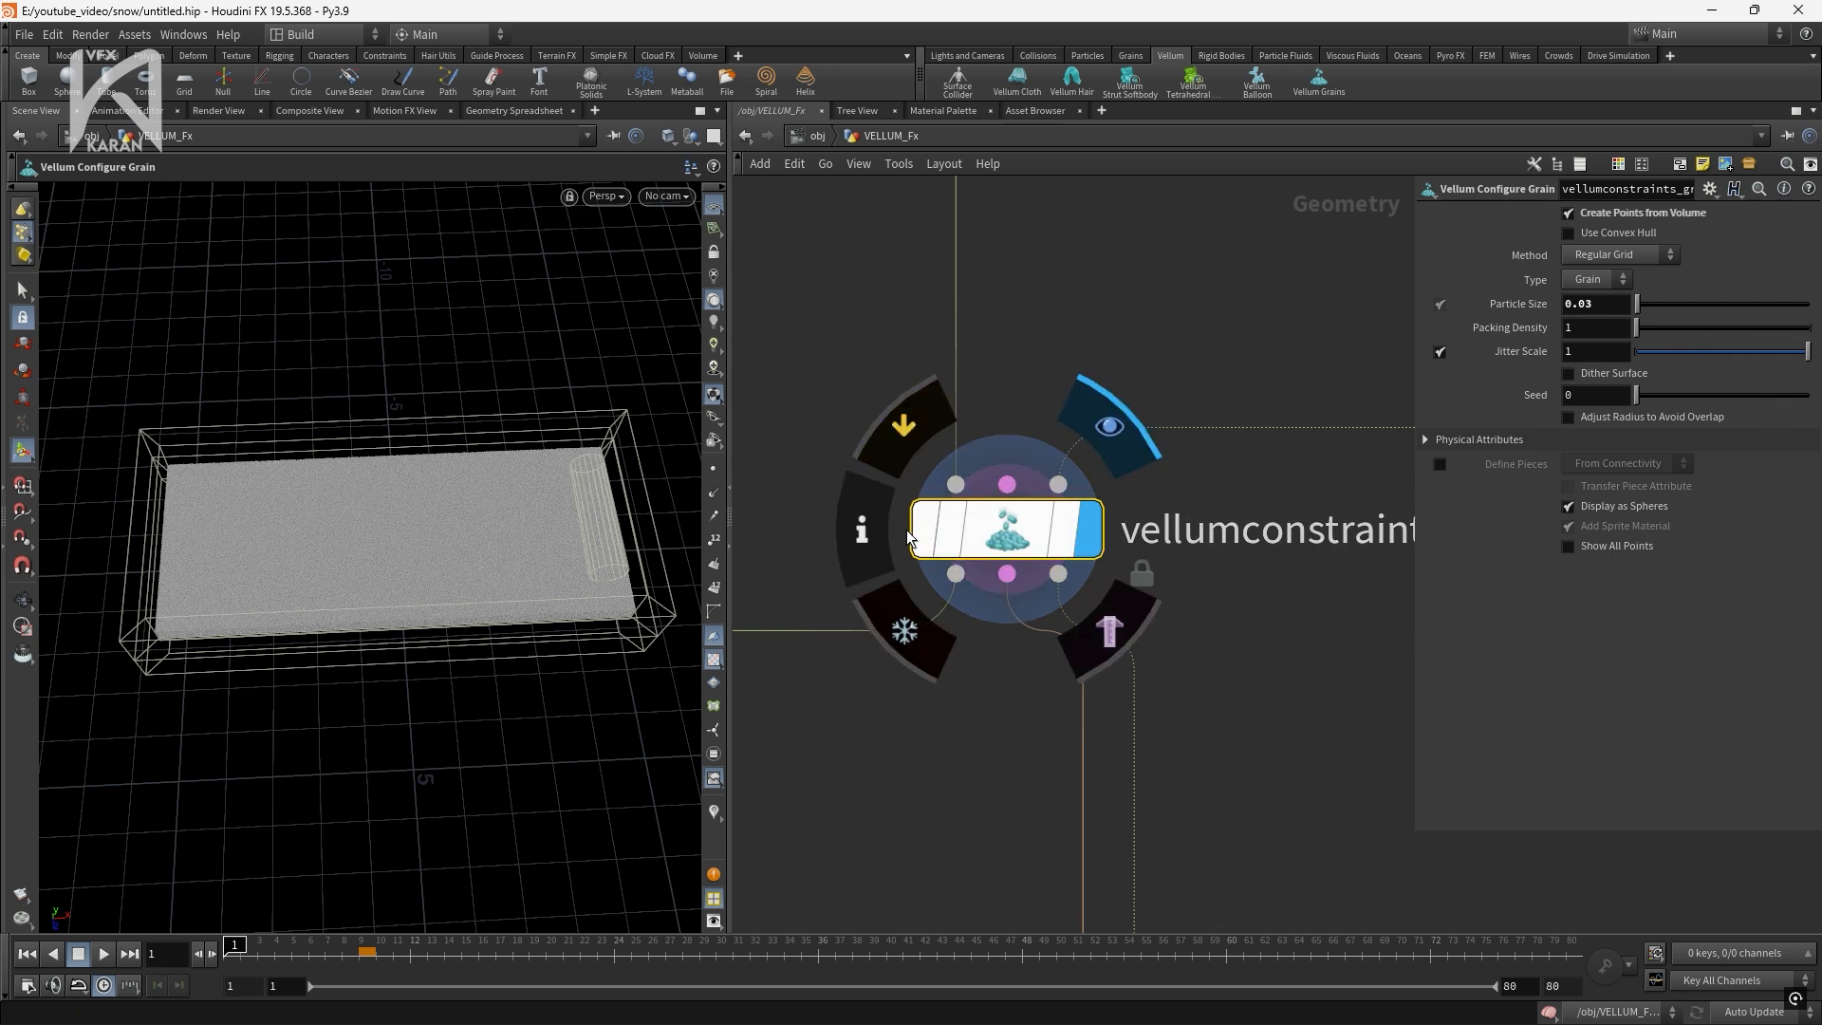
left_click(883, 534)
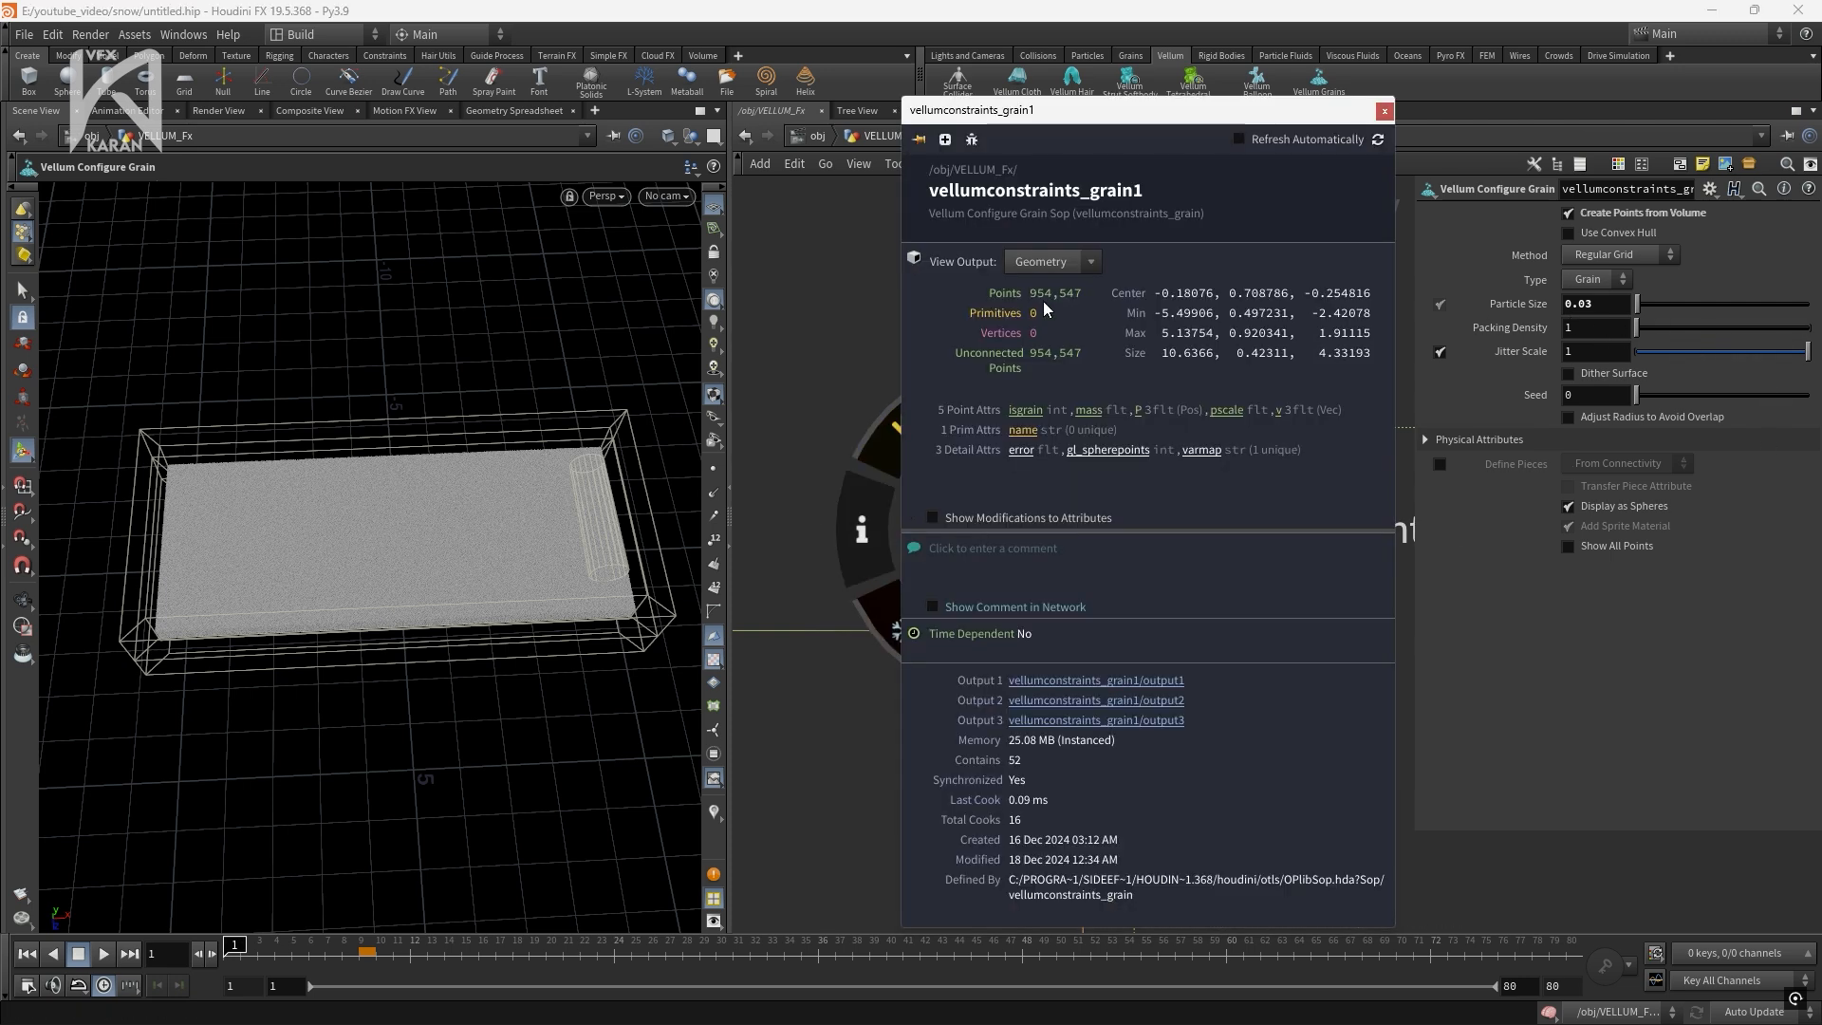
left_click(1384, 110)
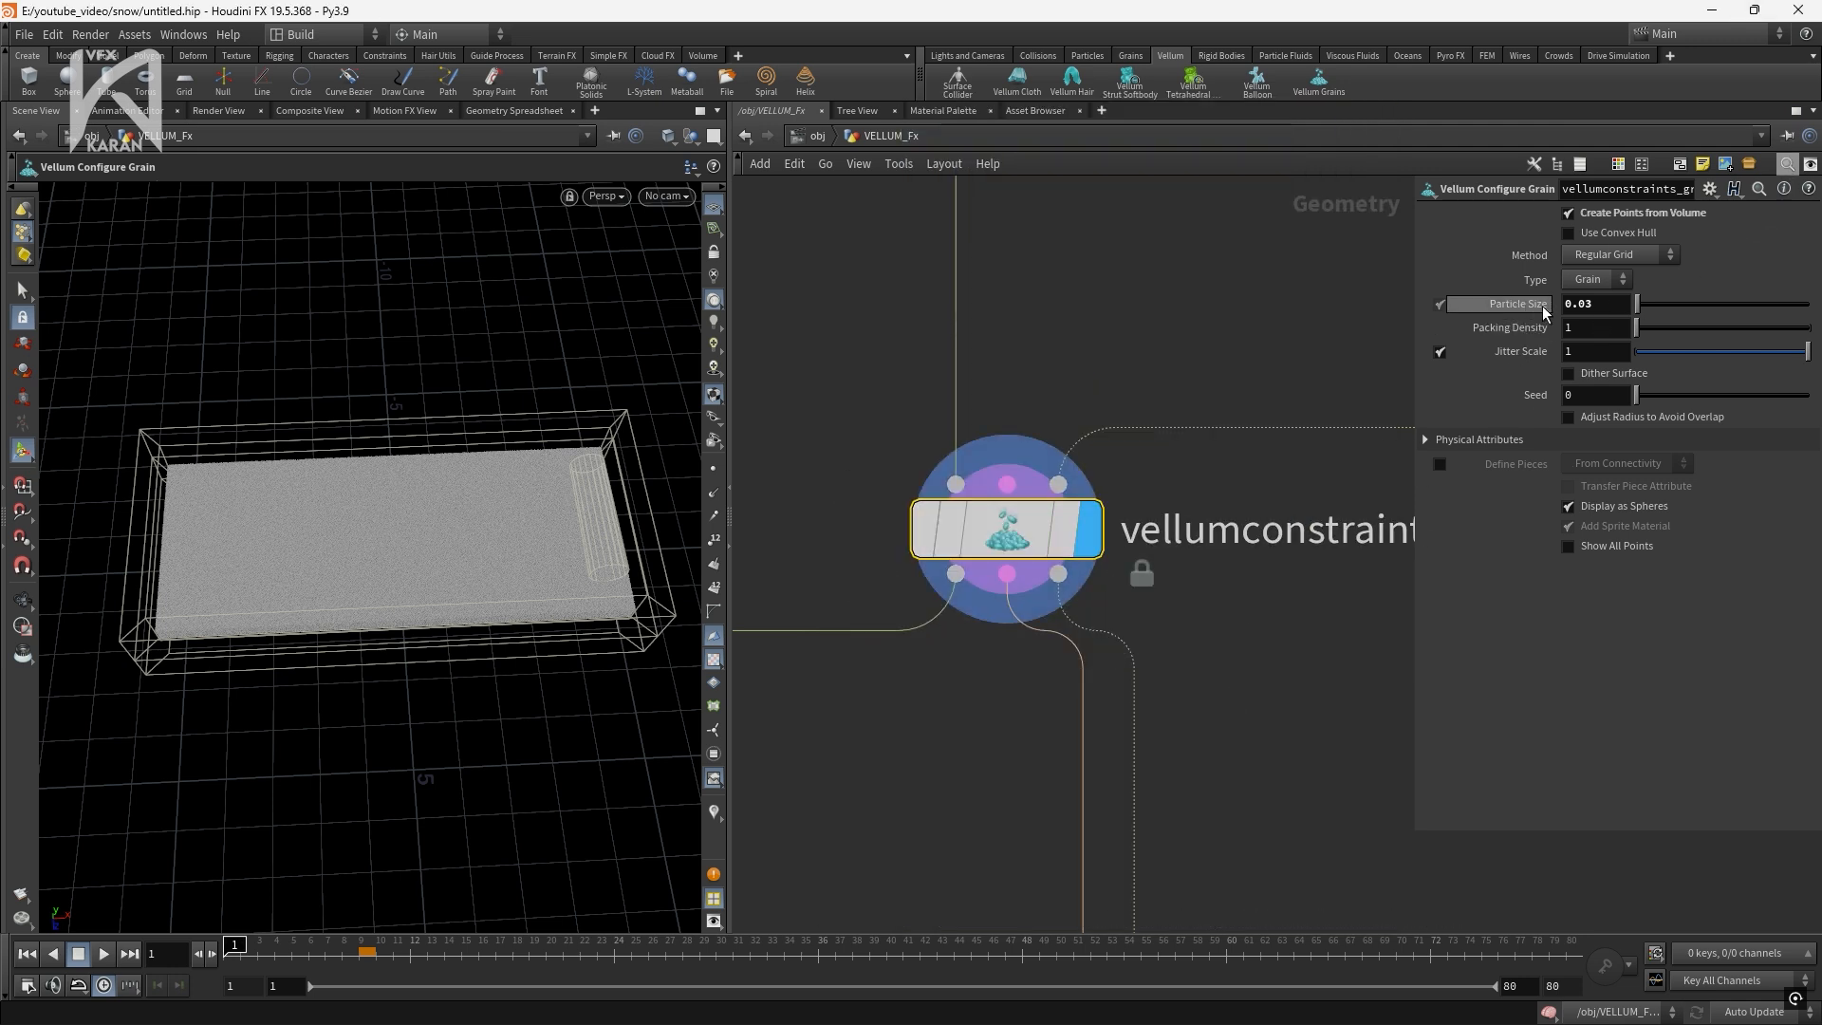
Set the grain node's Particle Size to 0.05 and check the point count again in its node info
left_click(1587, 313)
key("BackSpace")
type("5")
key("Return")
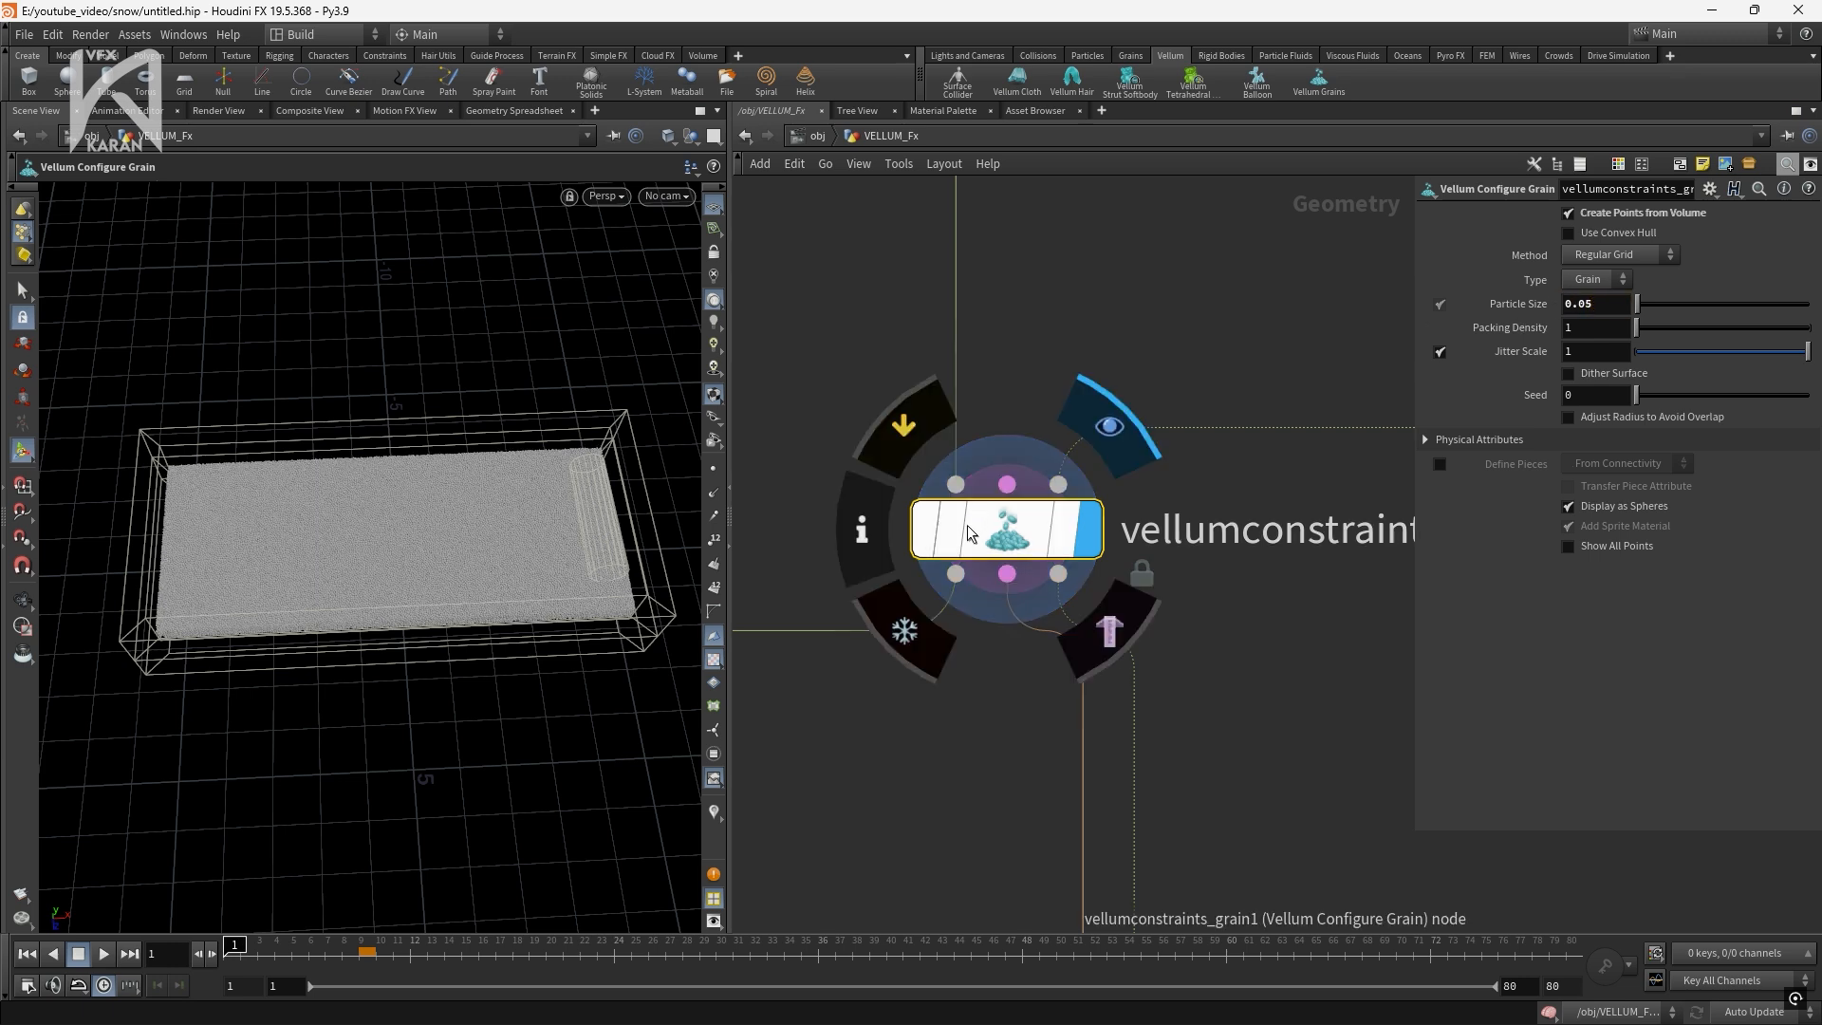
left_click(898, 515)
left_click(863, 528)
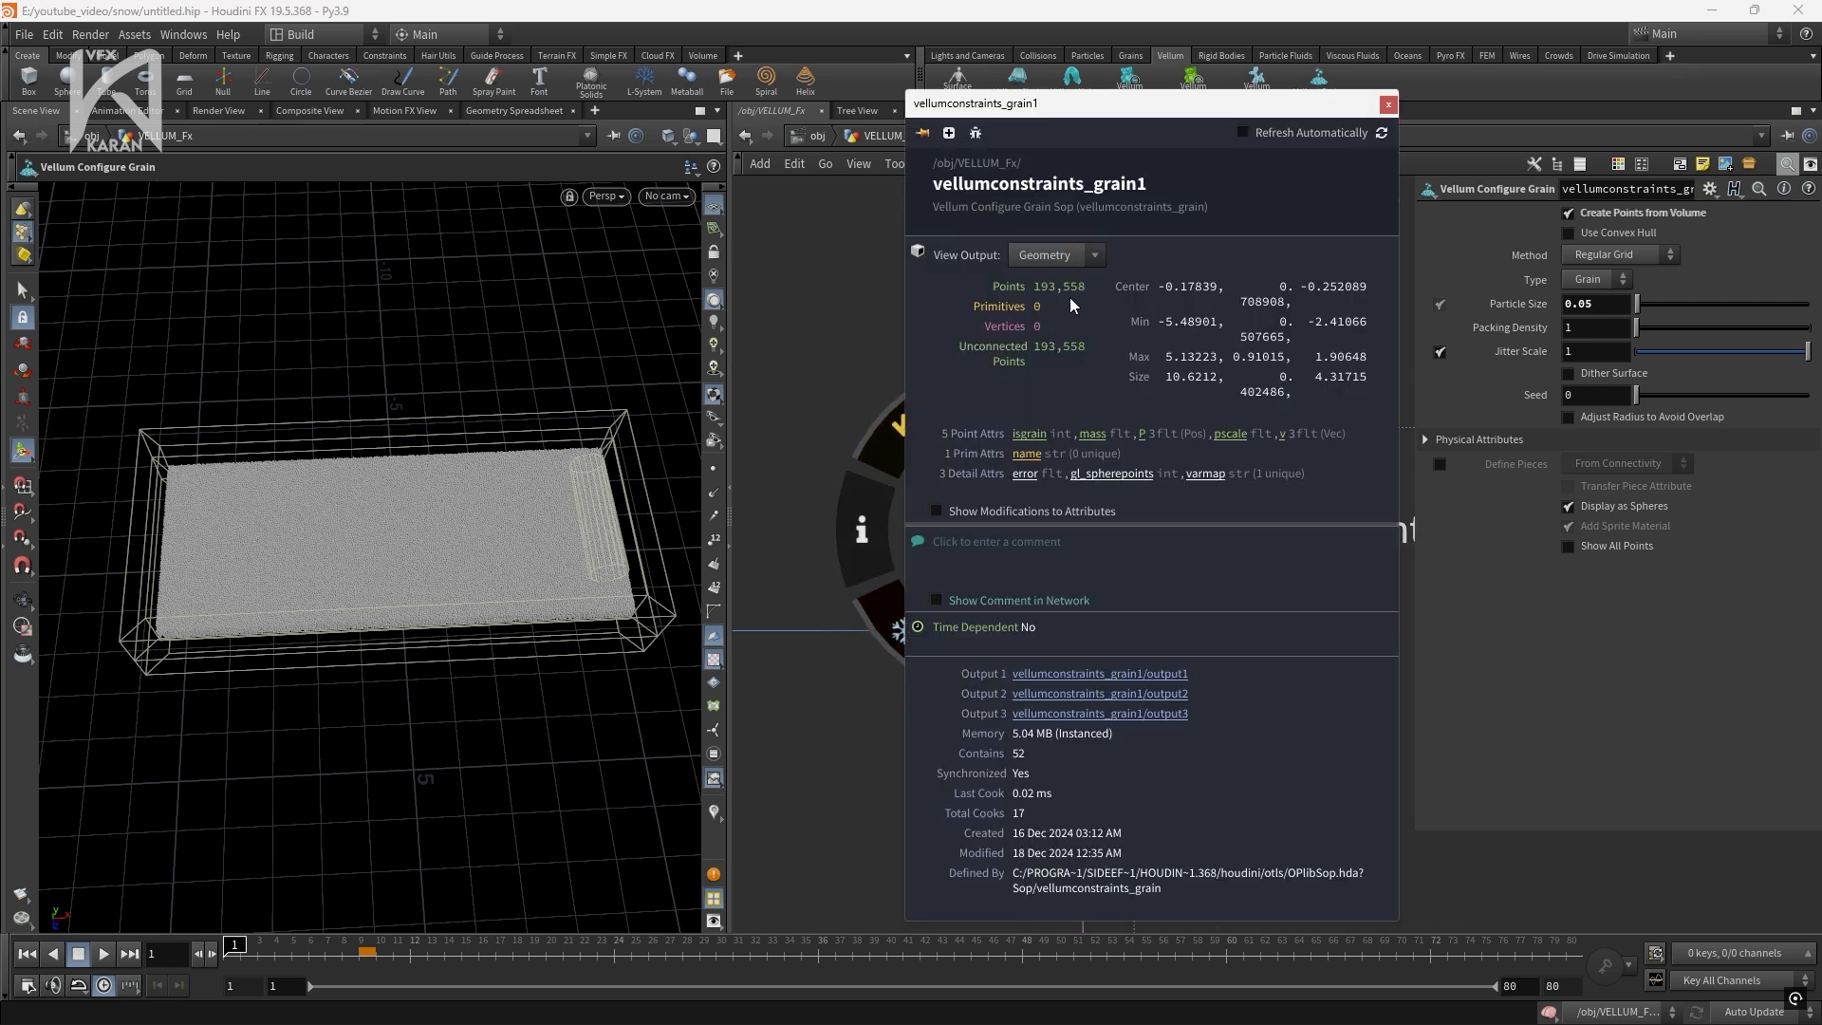
left_click(1388, 105)
Set the grain node's Particle Size back to 0.03
left_click_drag(1594, 303, 1582, 304)
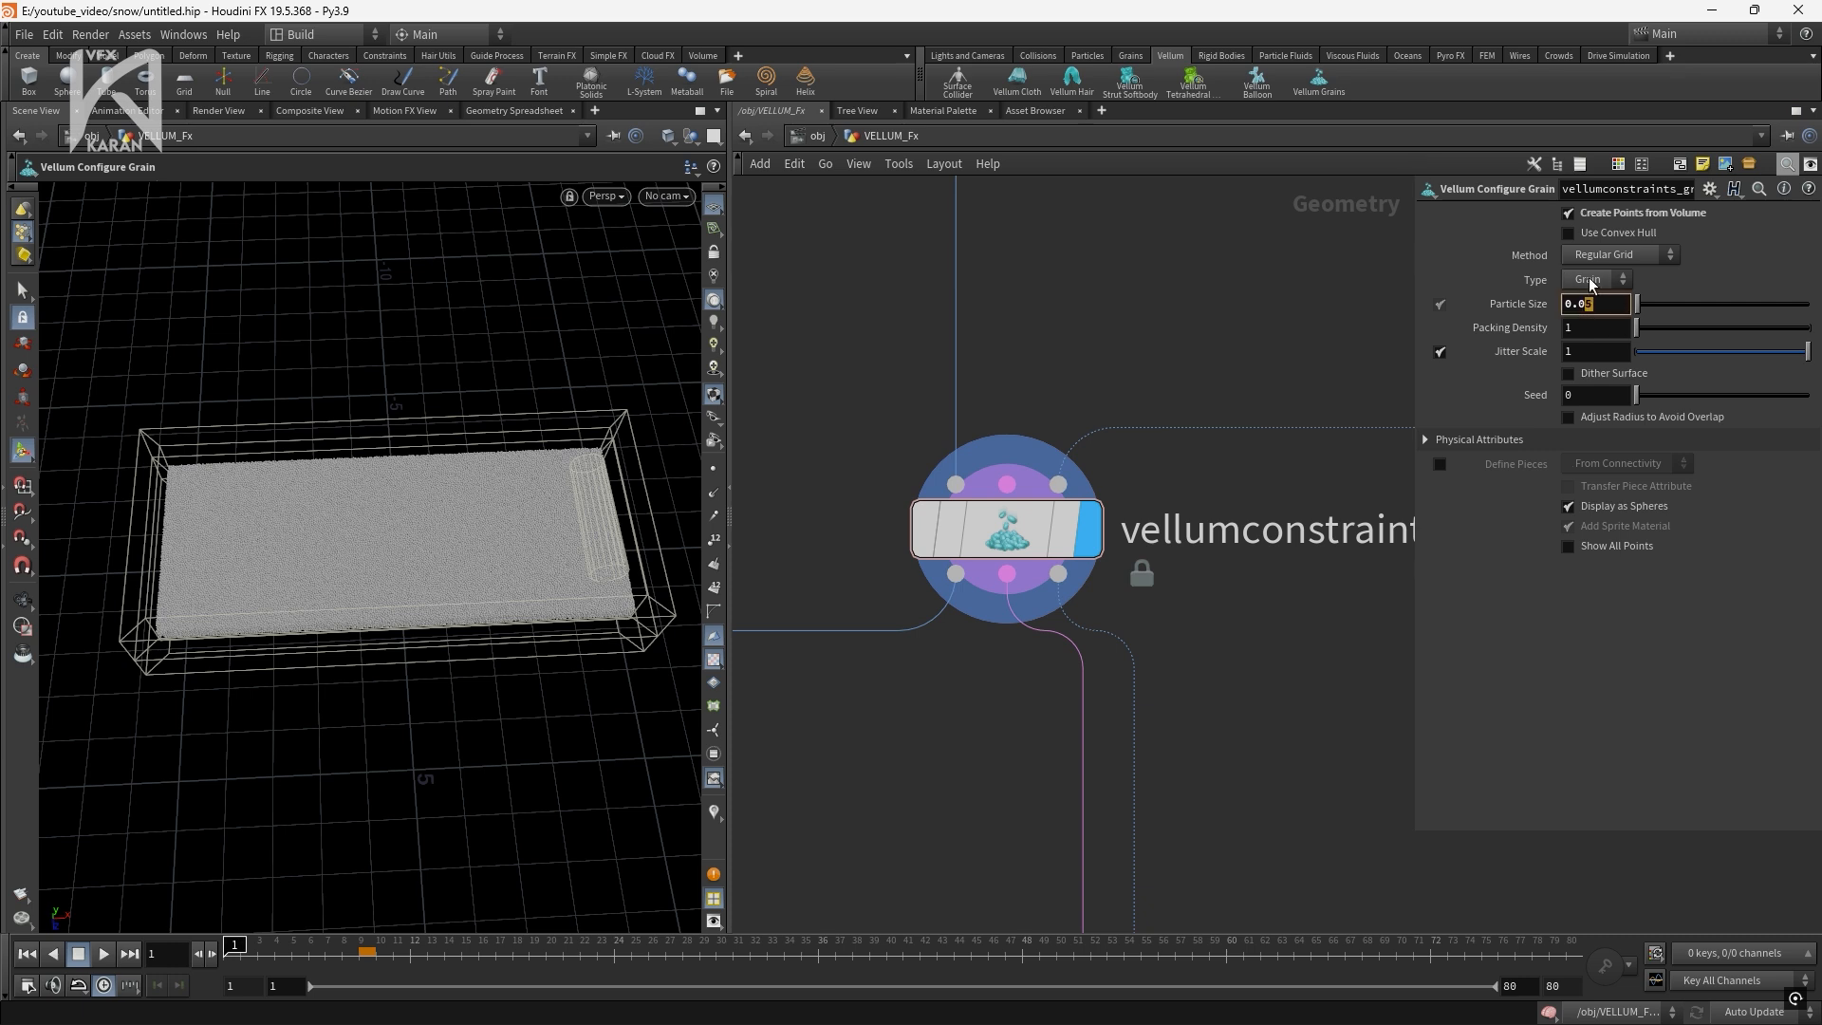
type("3")
key("Return")
Show the parameters of the attribnoise1 node between the grain constraints and the Vellum solver
scroll(1204, 495, "down", 2)
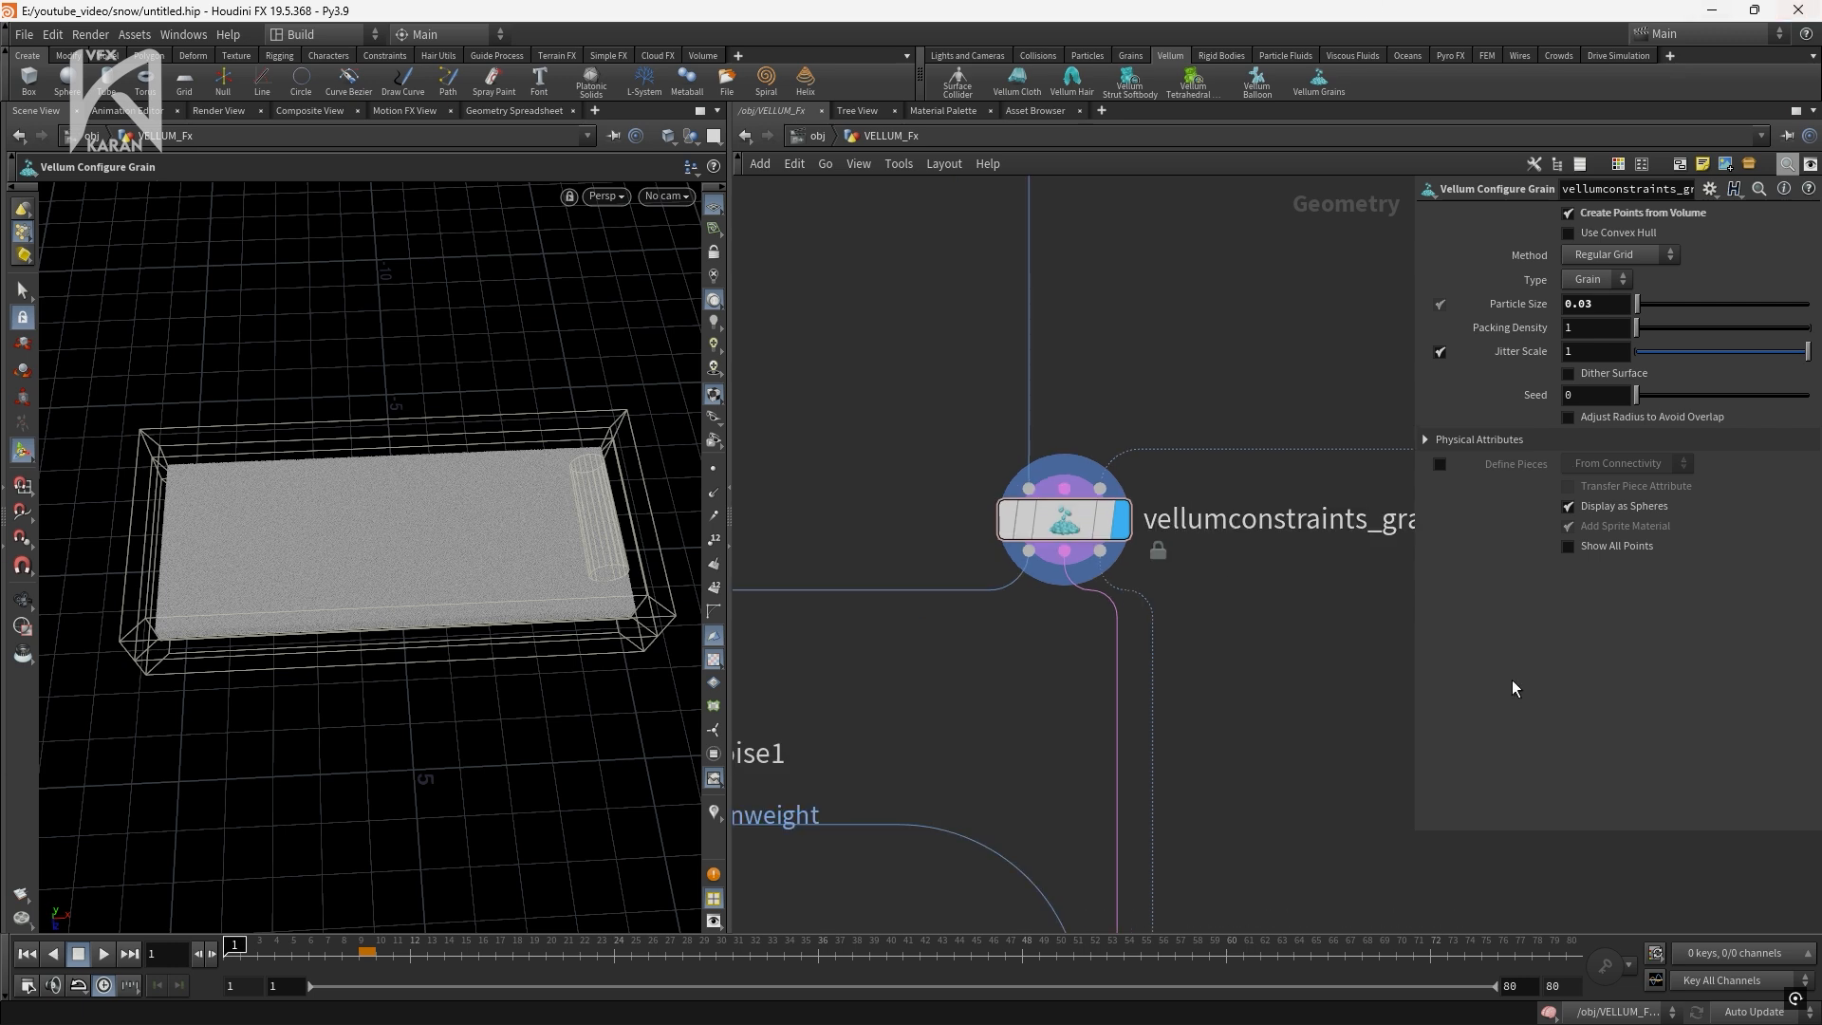
scroll(1250, 628, "up", 2)
scroll(1245, 583, "down", 2)
middle_click_drag(1293, 658, 1135, 520)
scroll(1133, 518, "down", 1)
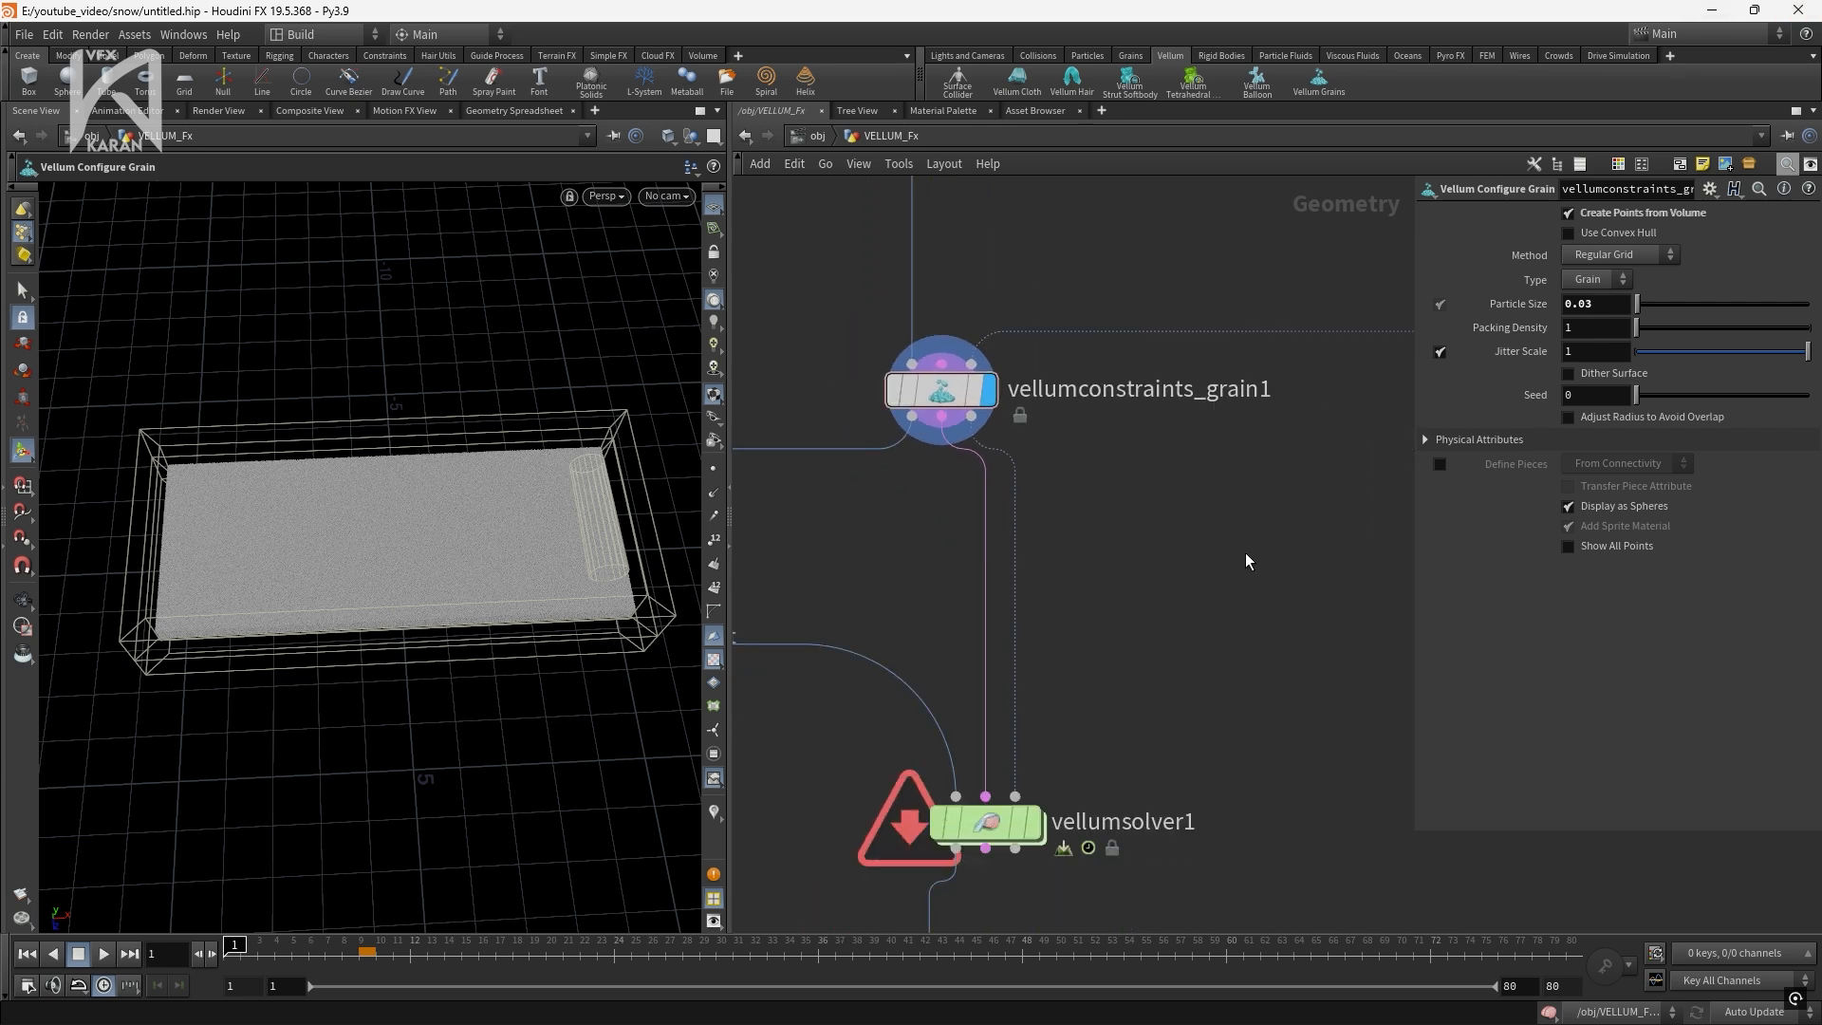
middle_click_drag(1247, 561, 1154, 562)
scroll(1044, 550, "down", 1)
scroll(1167, 518, "down", 2)
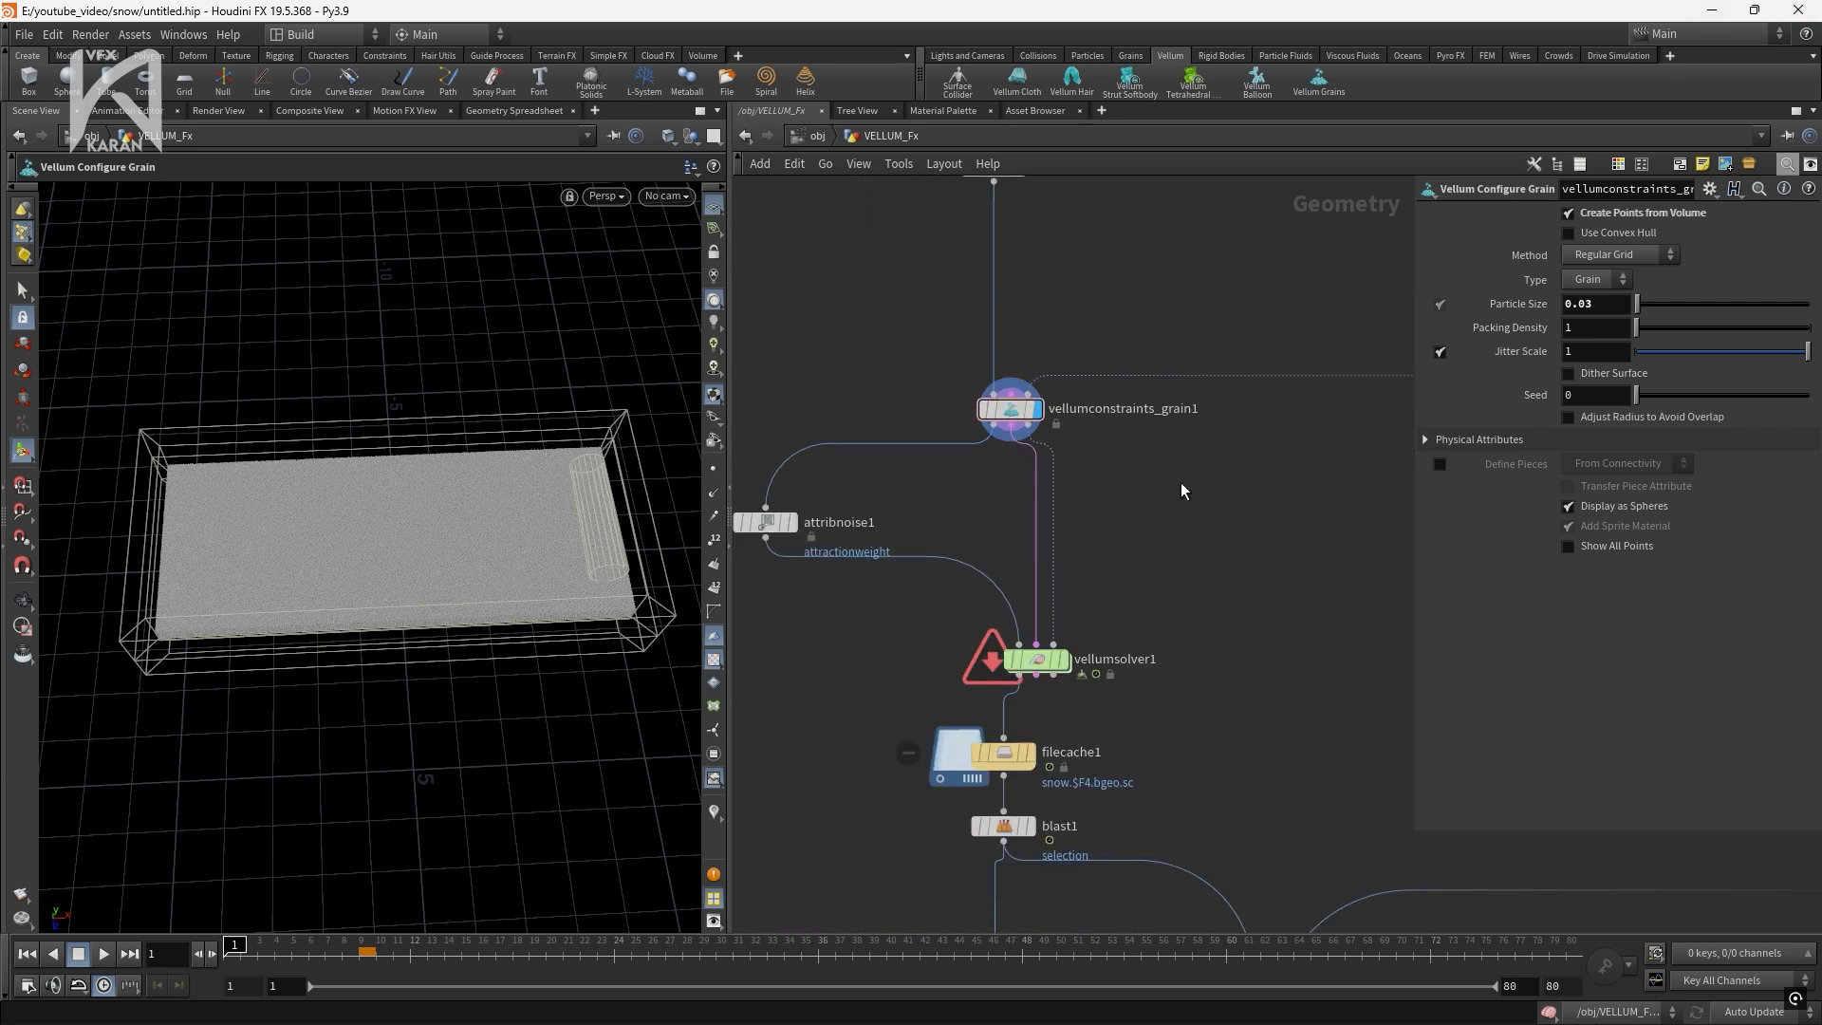
left_click(771, 524)
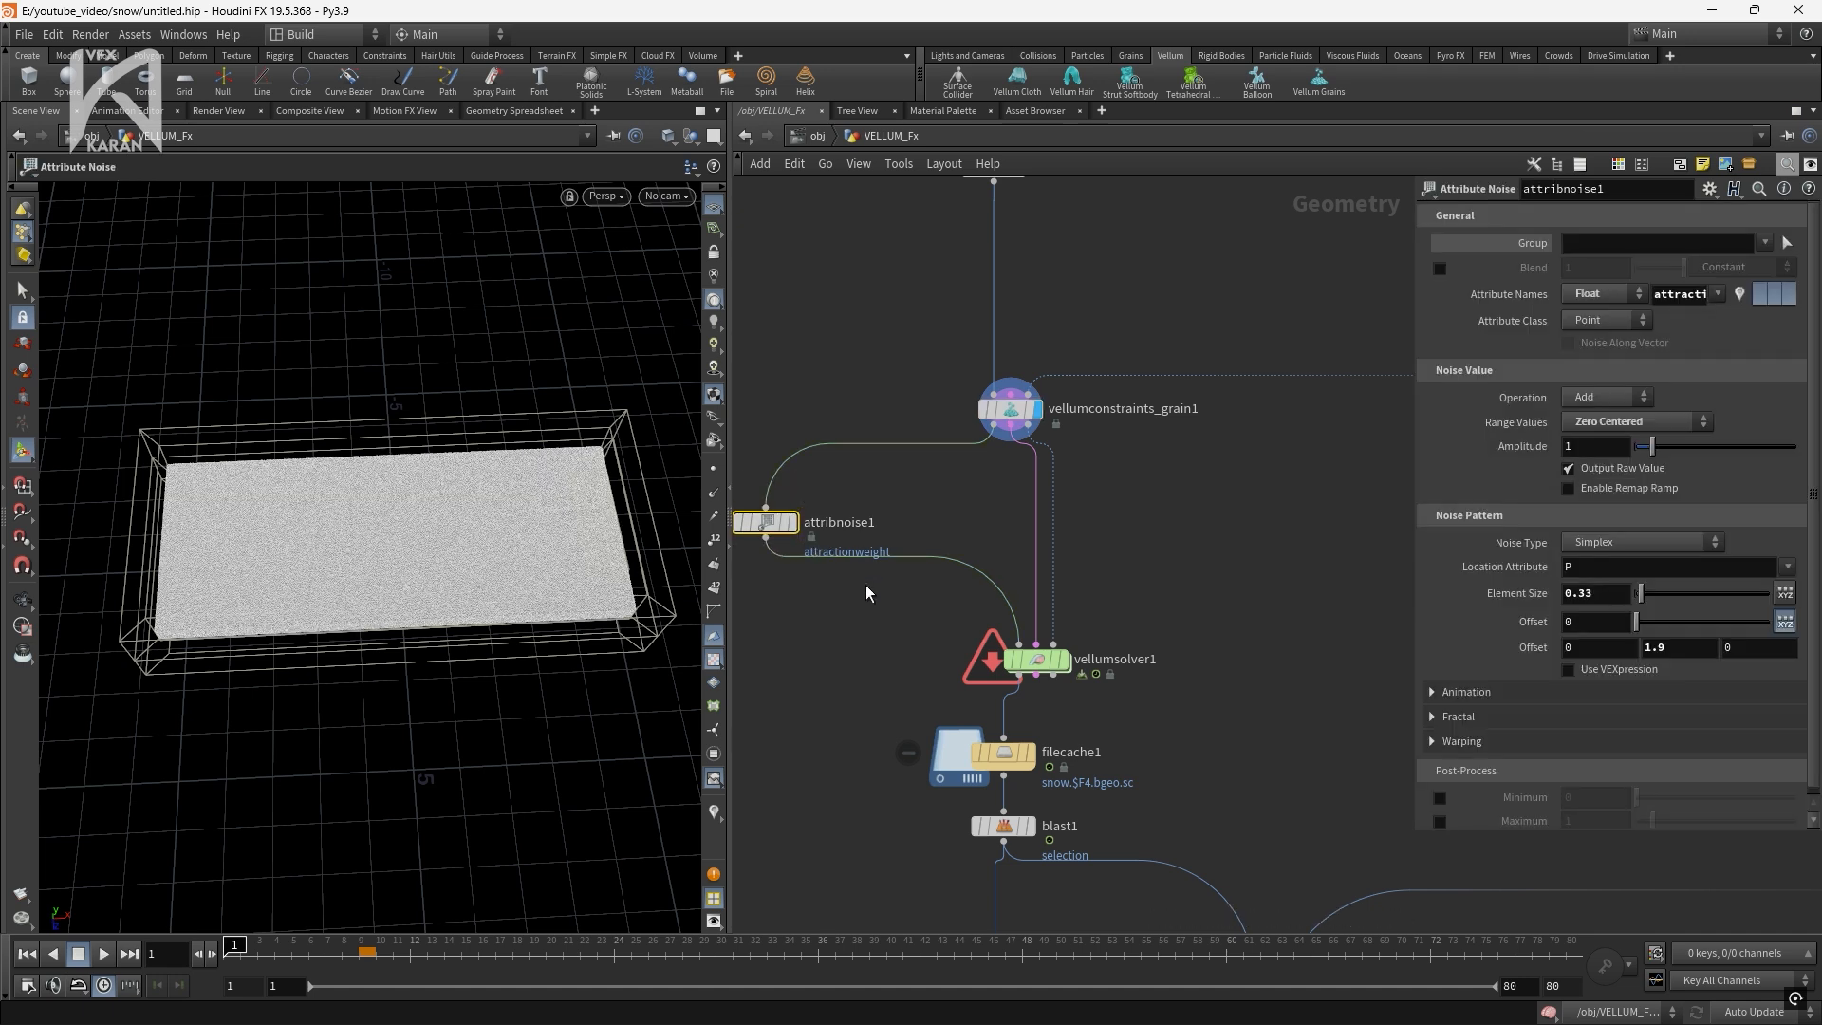
Add a new Vellum Configure Grain node beside the existing one and return to the VELLUM_Fx network level
scroll(1177, 503, "up", 3)
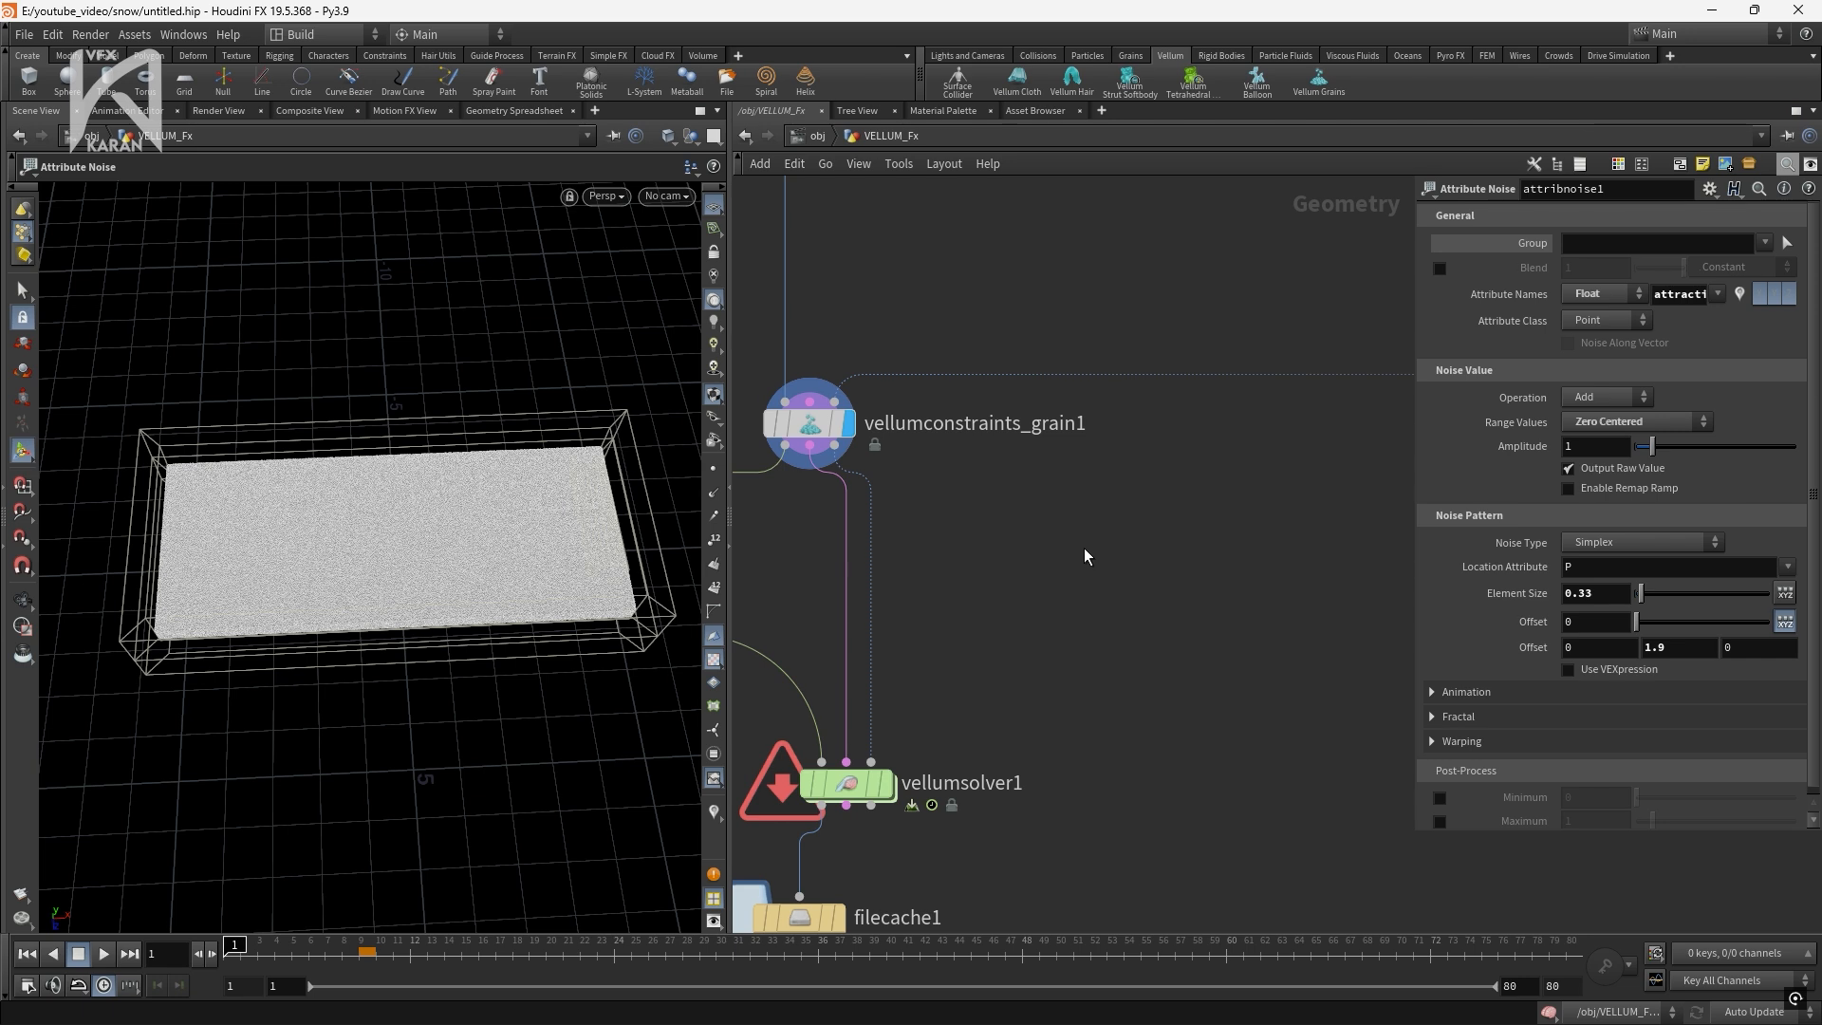
key("Tab")
type("vell")
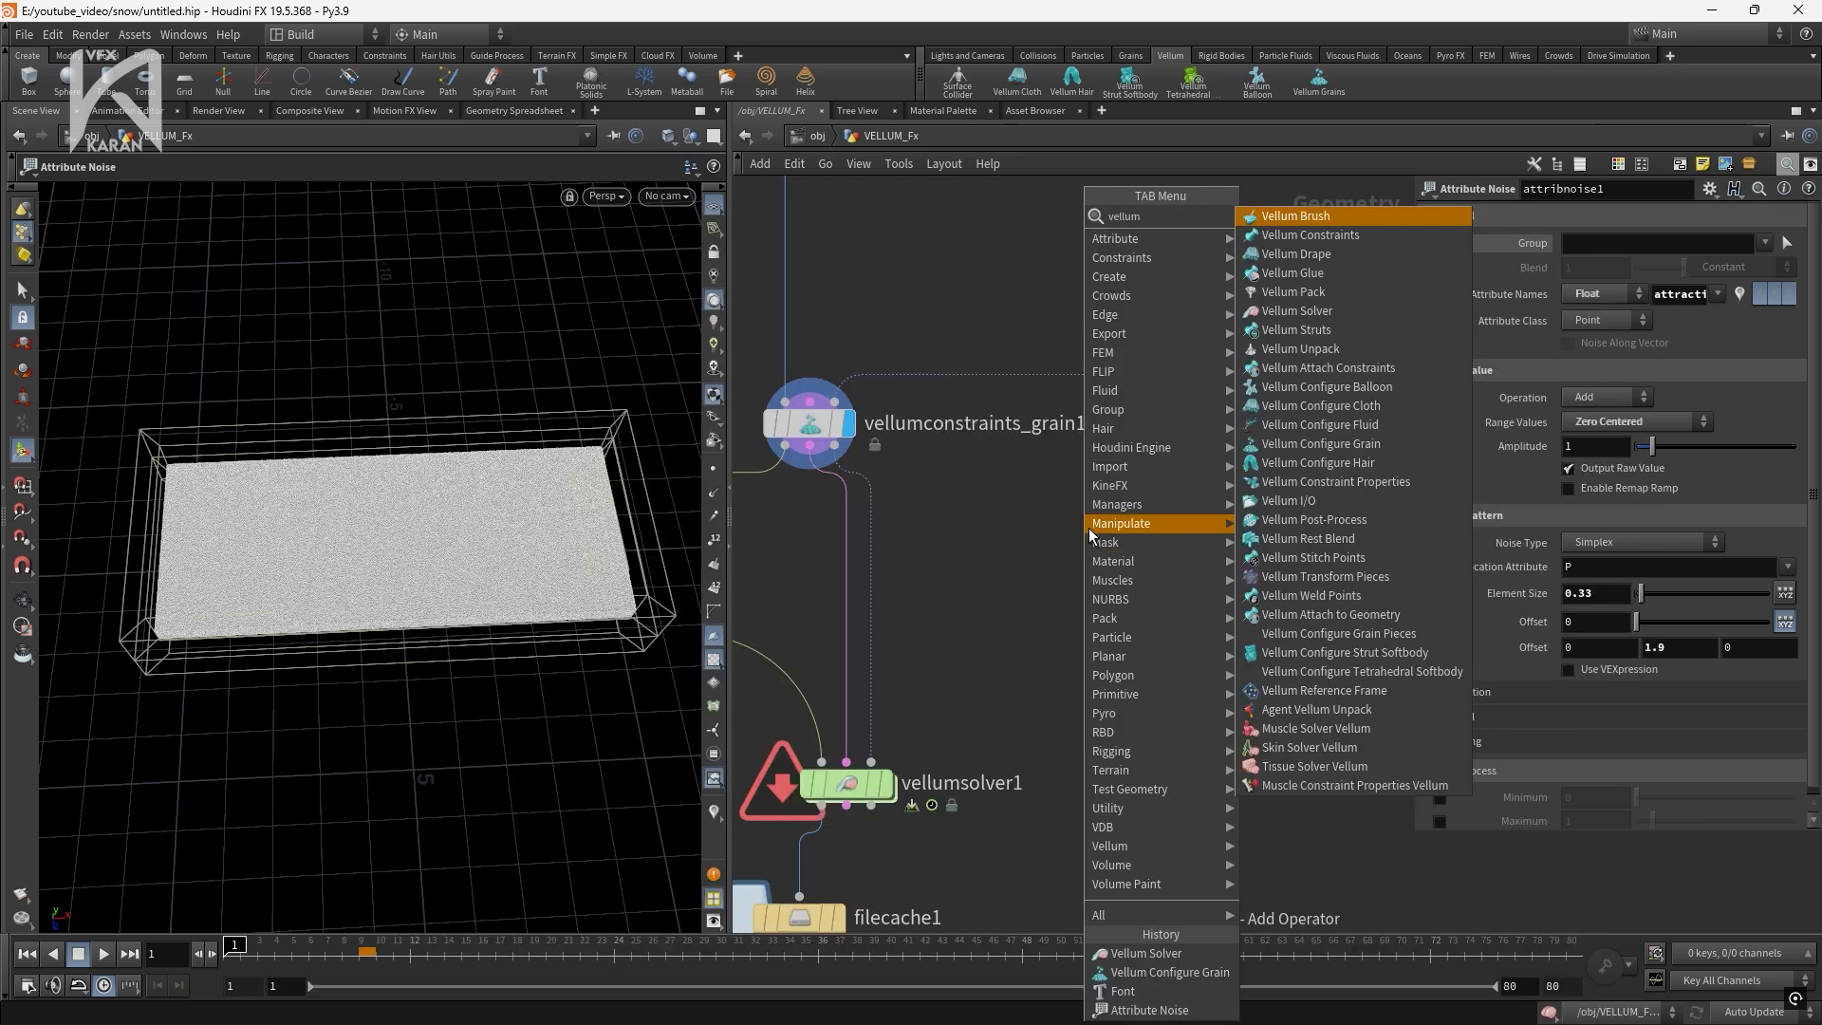
key("Down")
key("Down")
key("Down")
key("Down")
key("Down")
key("Down")
key("Down")
key("Down")
key("Down")
key("Down")
key("Down")
key("Down")
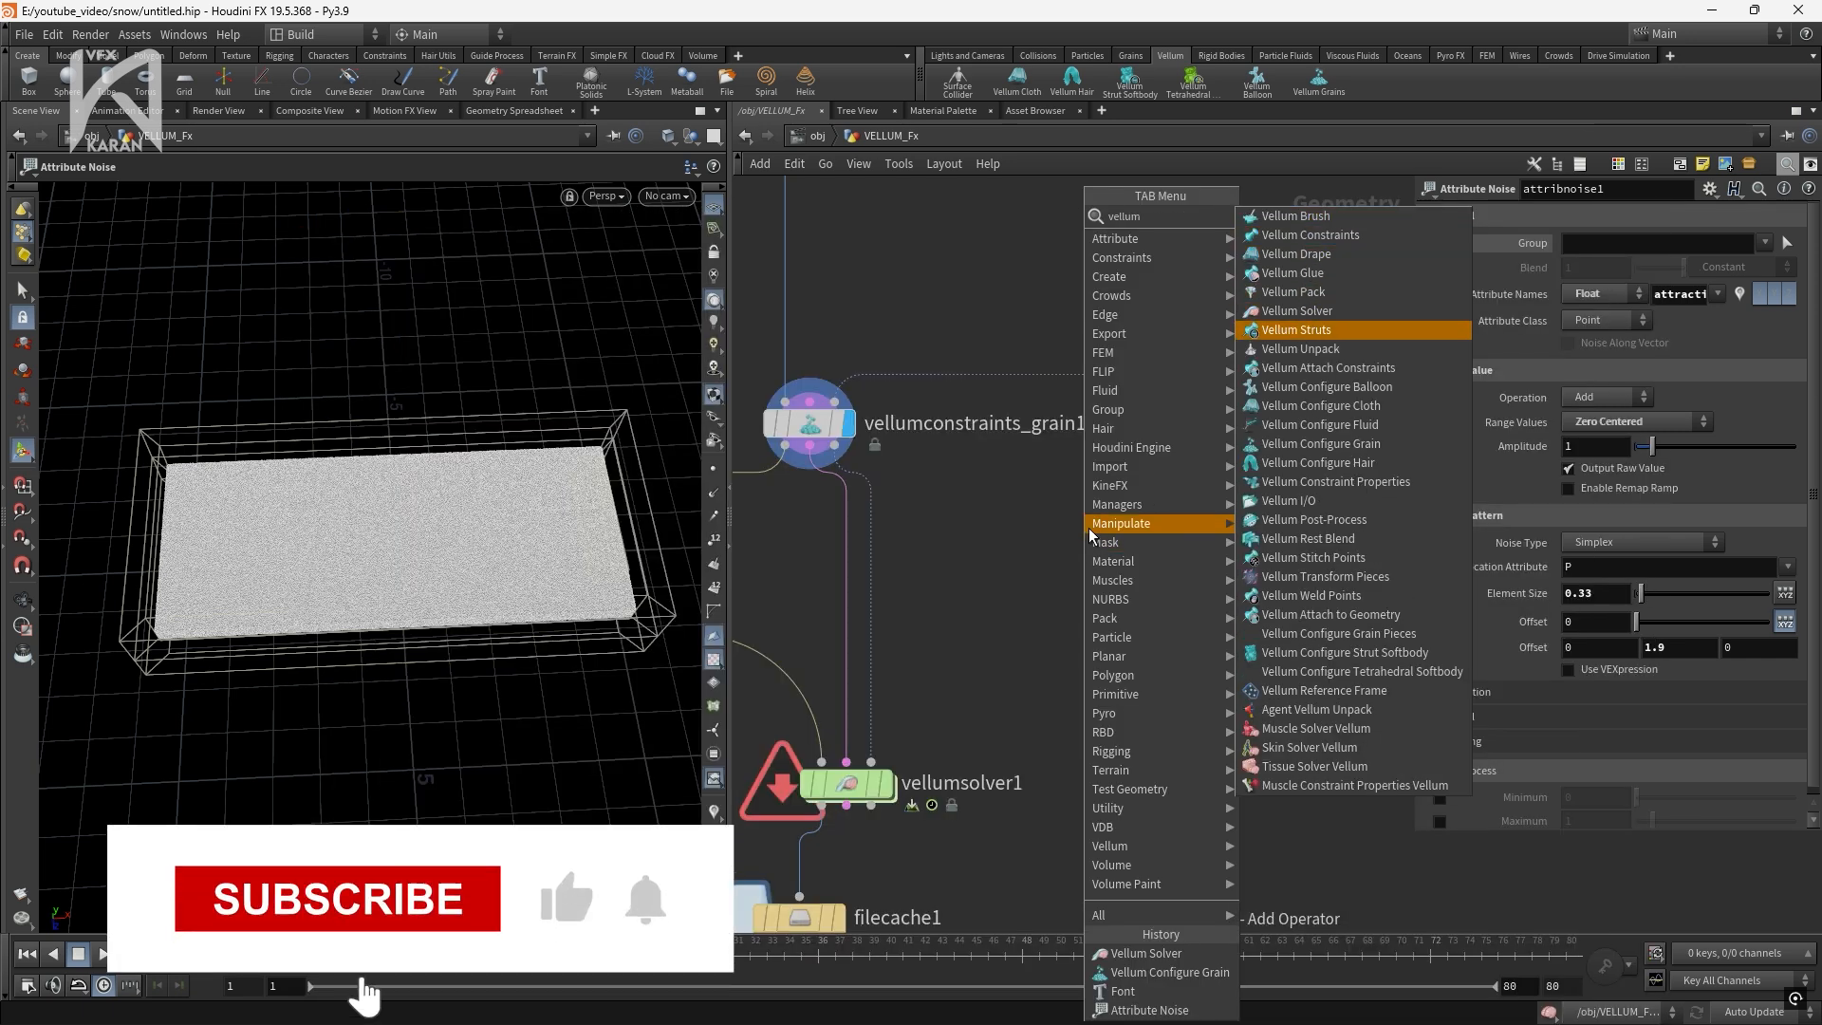
key("Return")
key("Return")
key("Return")
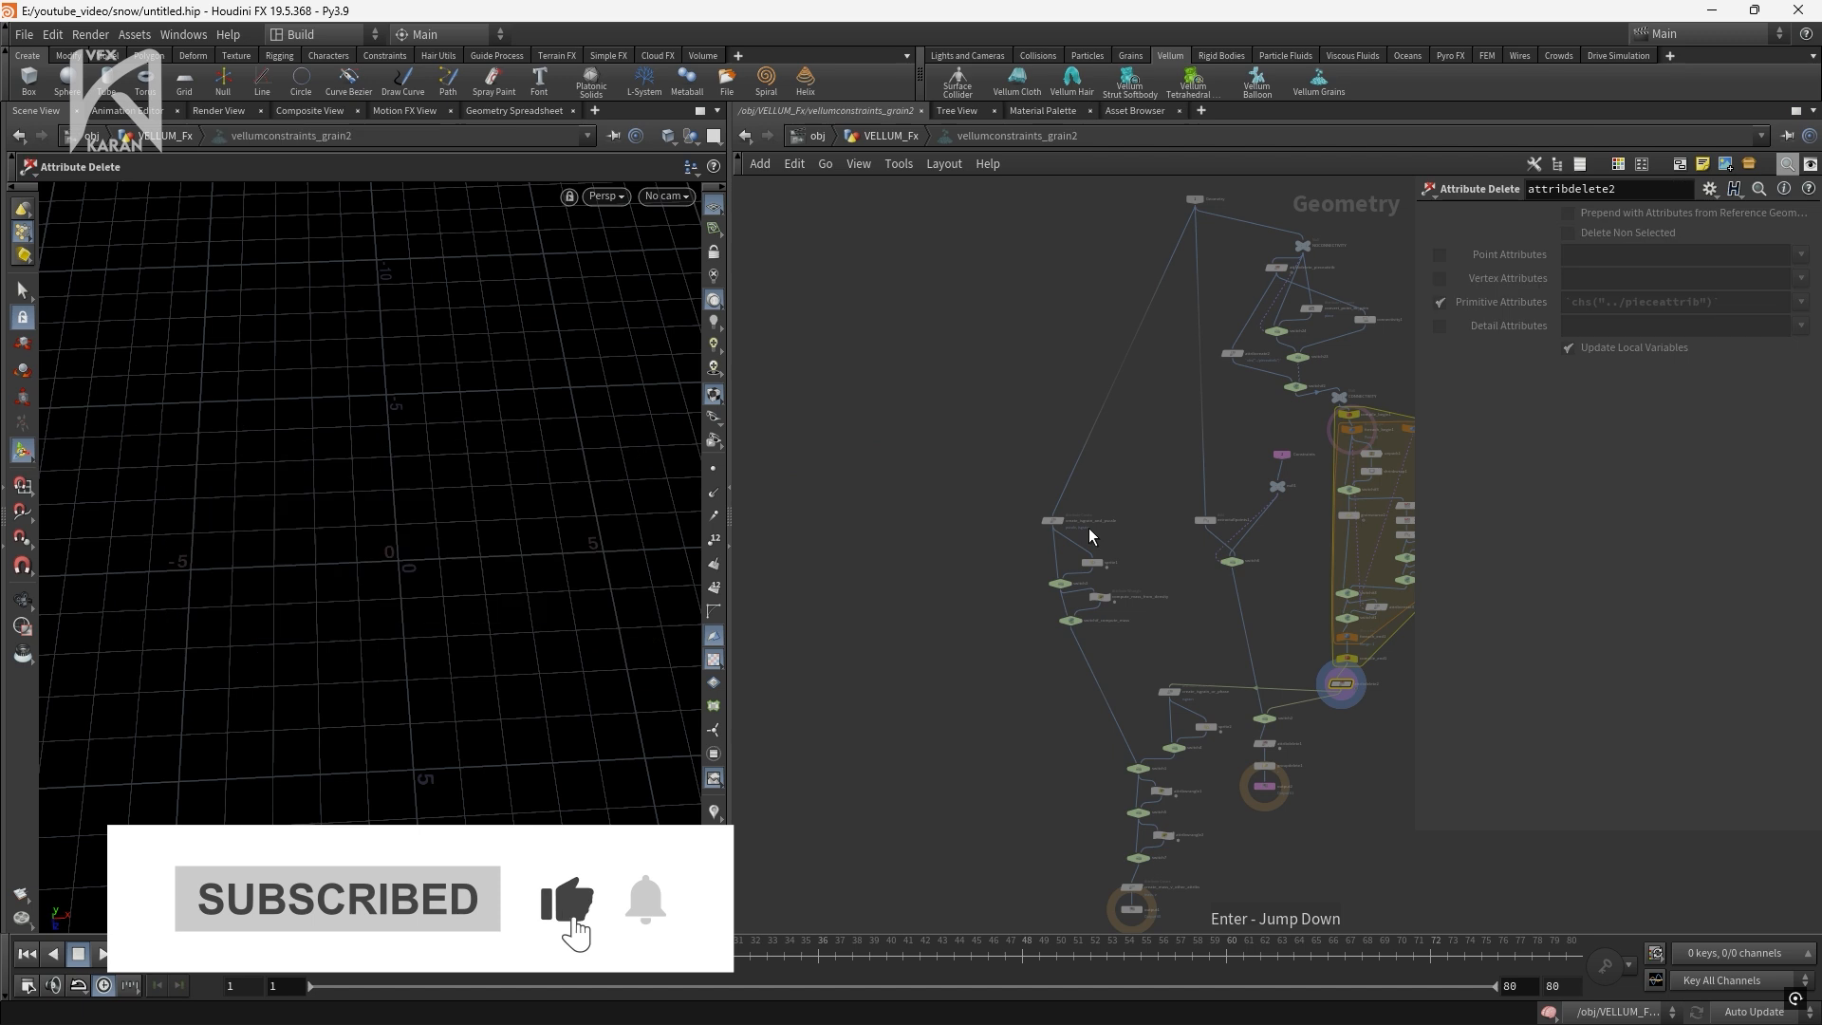
left_click(888, 136)
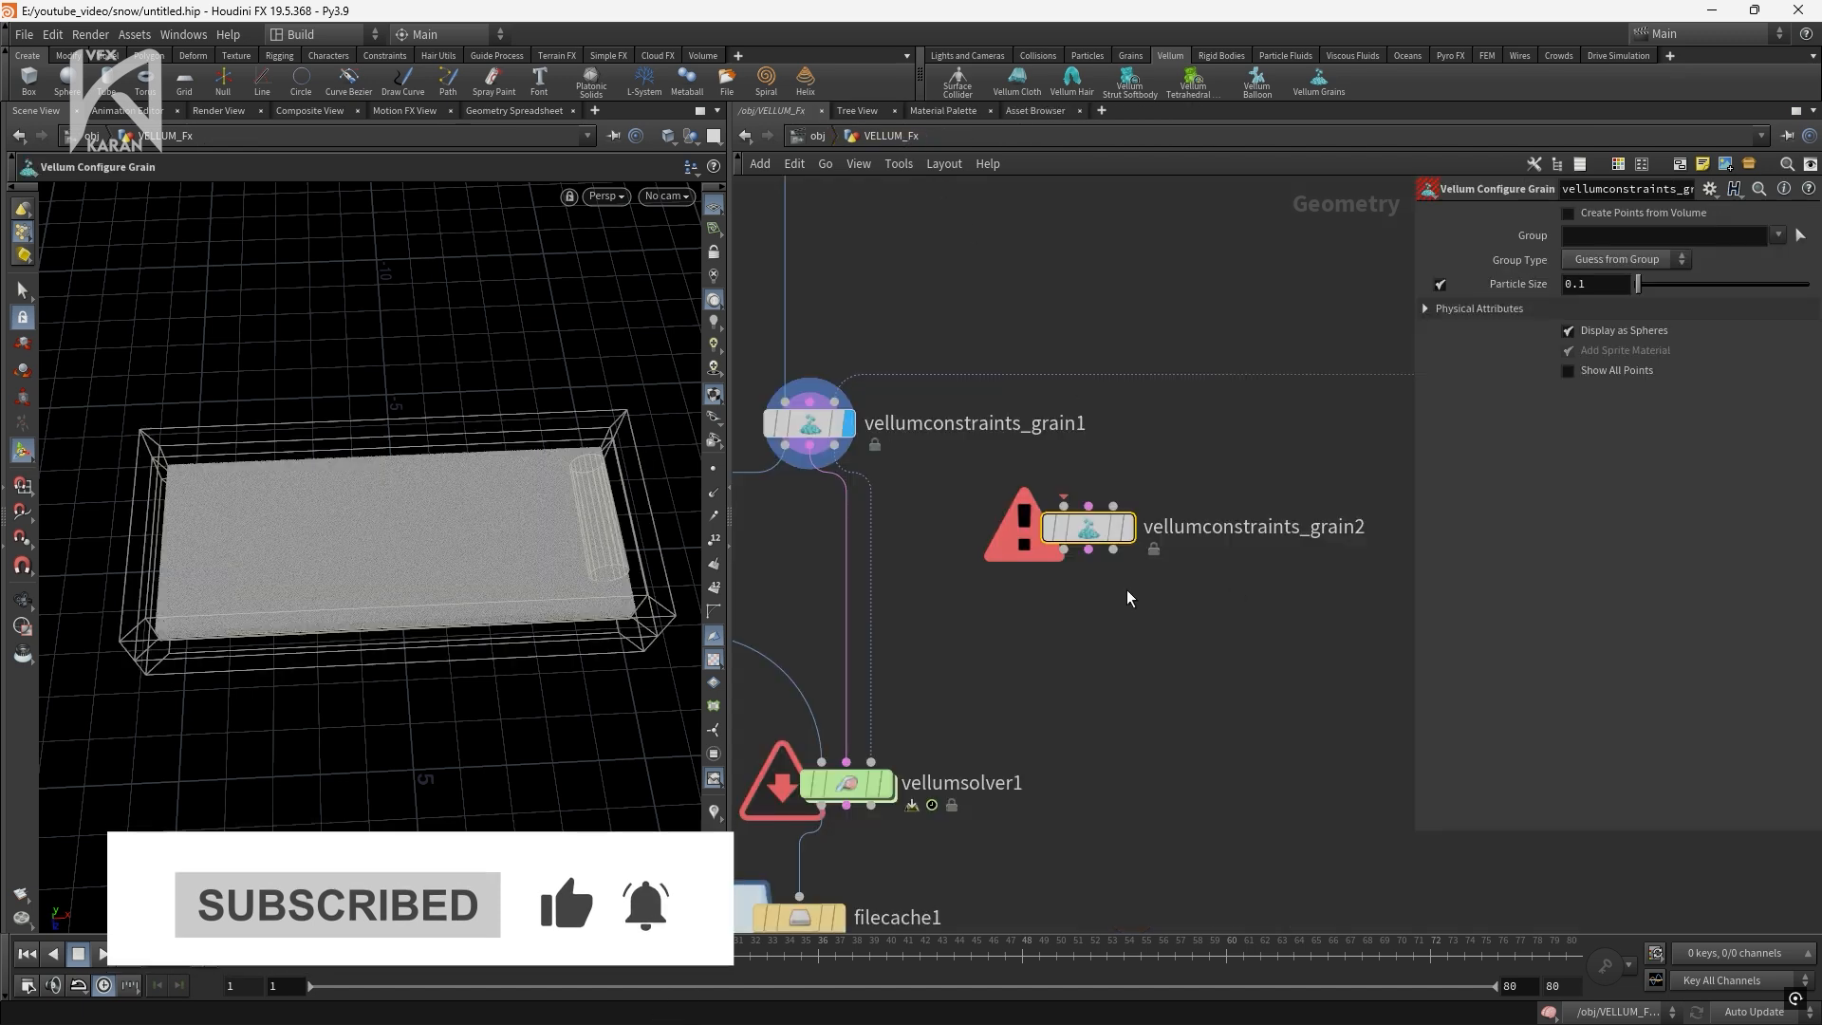
Connect the source box to the new grain node's first input and route the collision wire into its third input
scroll(831, 231, "down", 3)
middle_click_drag(837, 236, 850, 379)
left_click_drag(812, 273, 1004, 566)
middle_click_drag(1092, 475, 1017, 435)
left_click_drag(1016, 436, 964, 524)
middle_click_drag(914, 685, 1013, 654)
Add a Vellum Solver node below vellumconstraints_grain2
key("Tab")
type("solve")
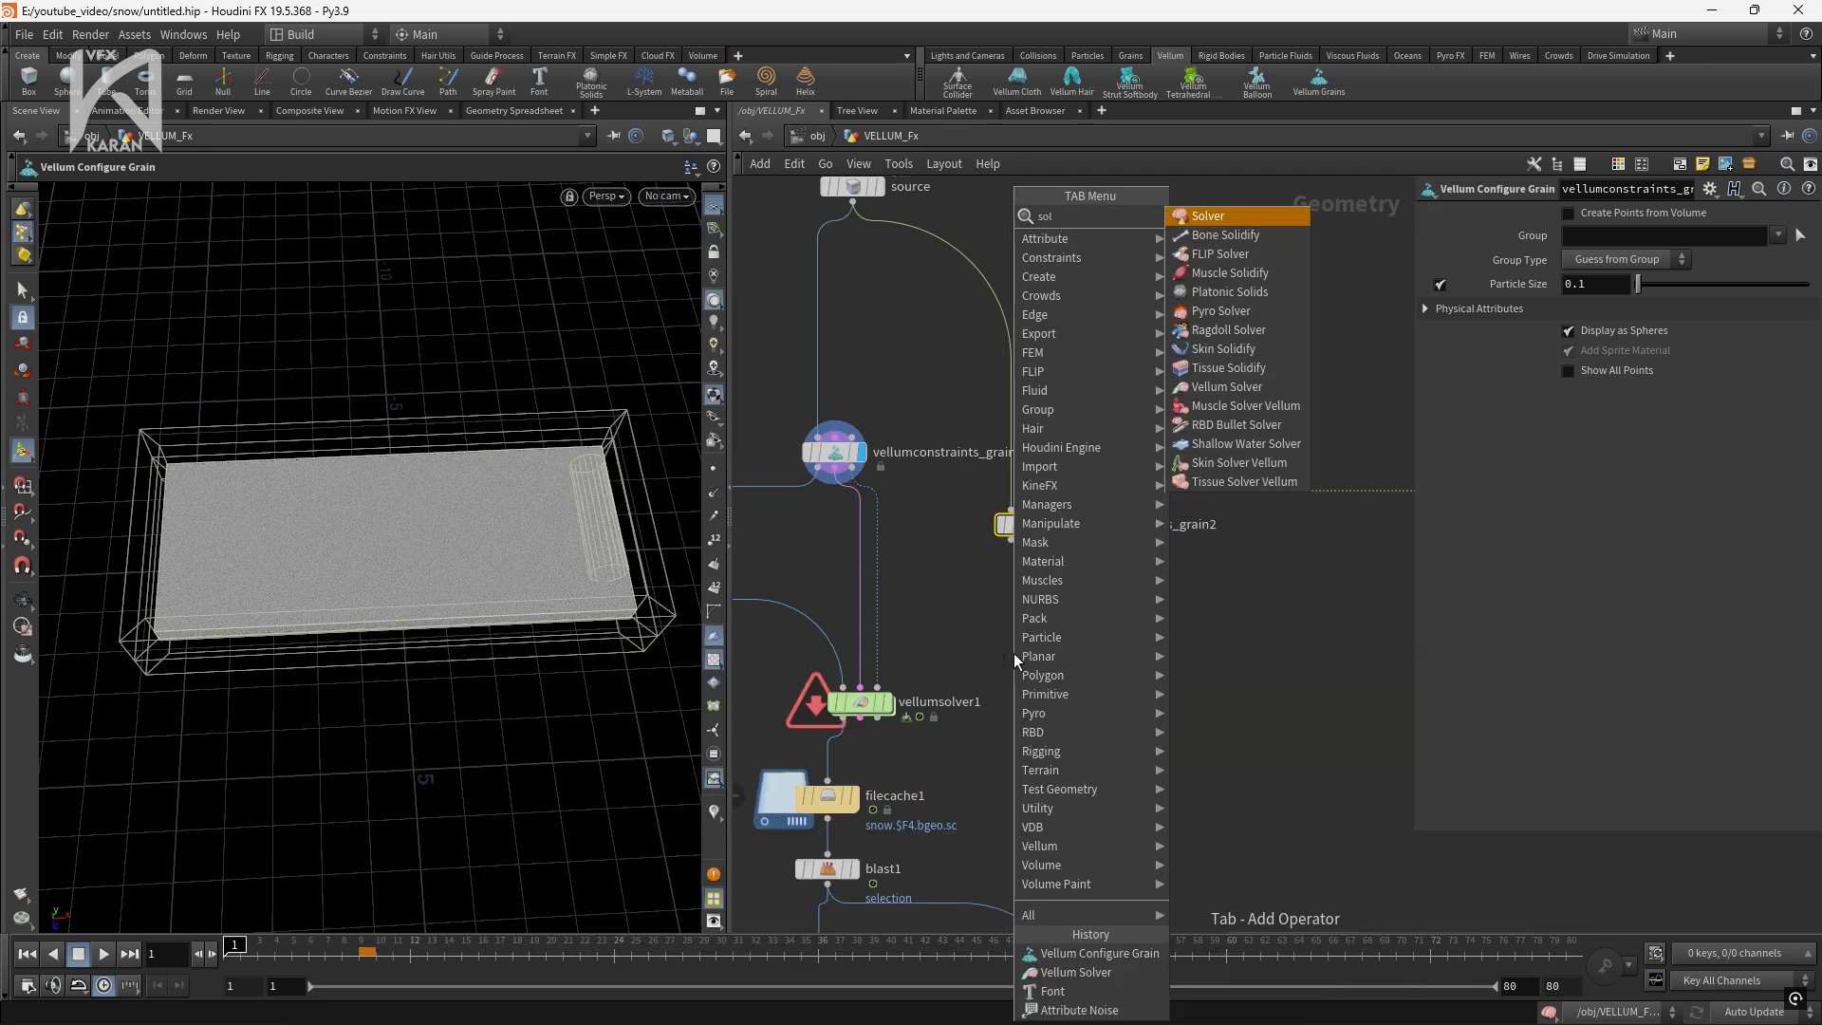
key("Down")
key("Down")
key("Down")
key("Down")
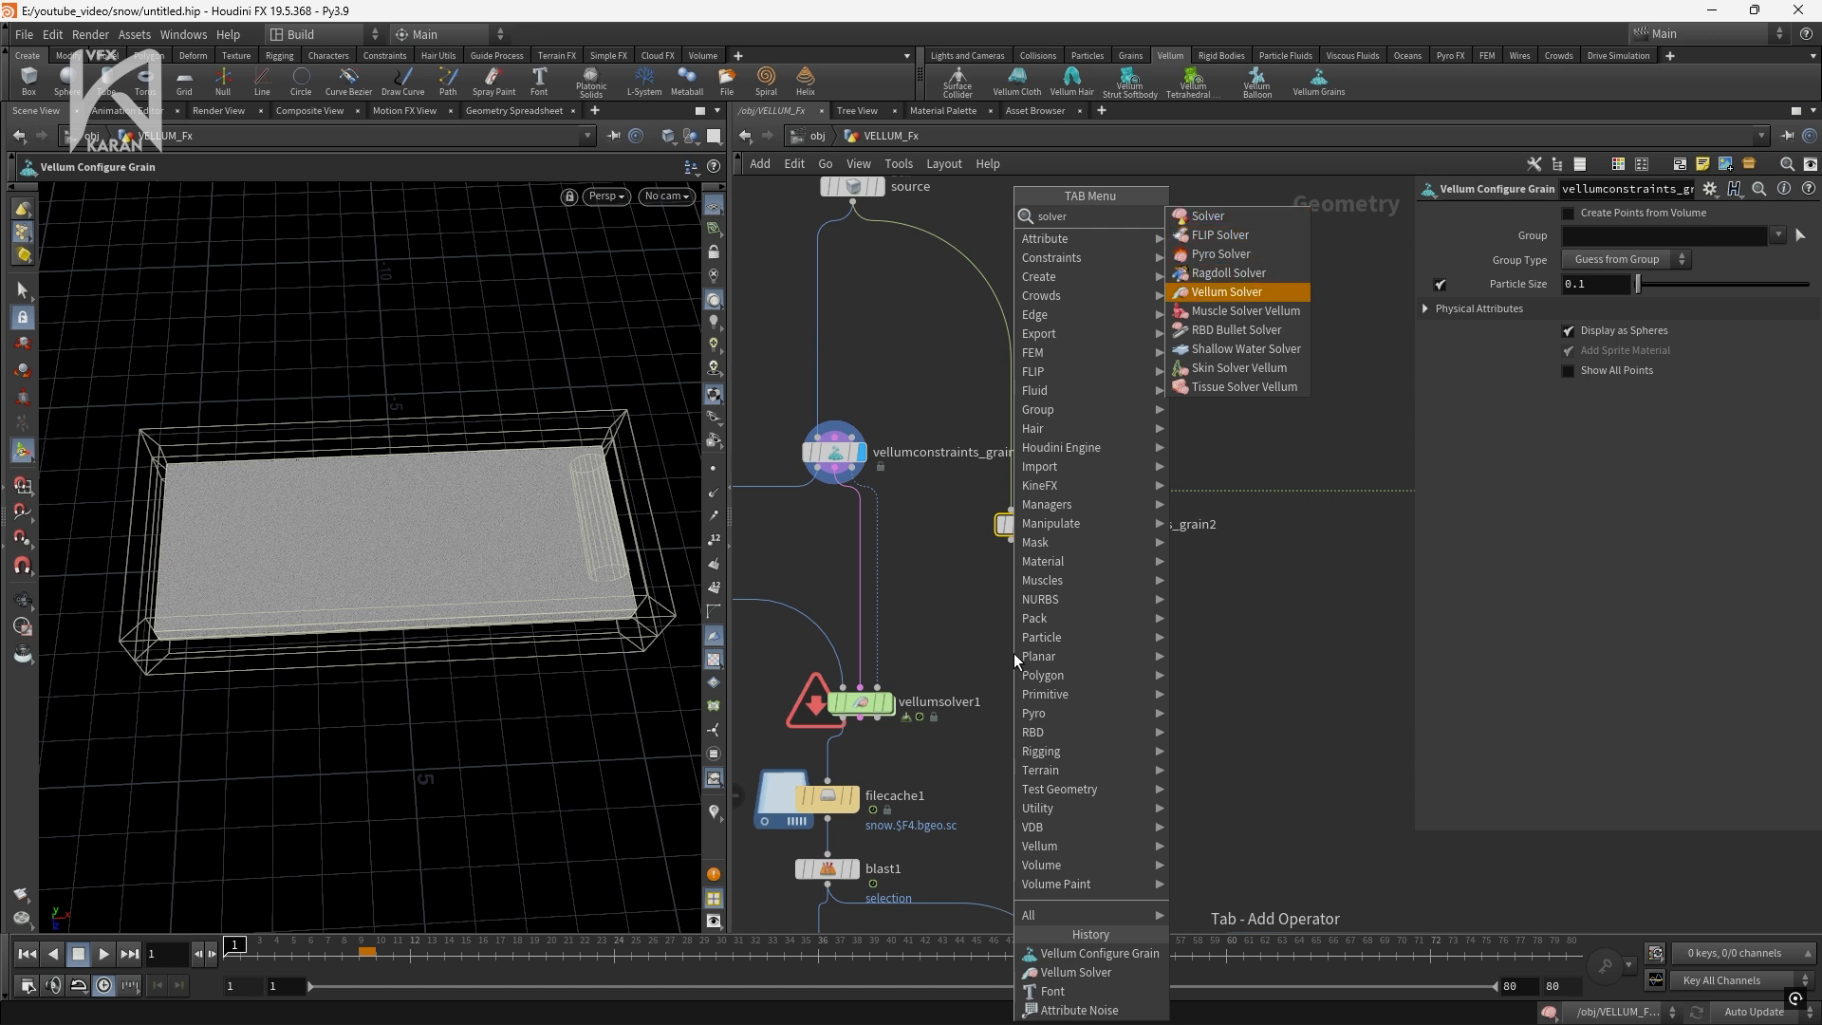
key("Return")
left_click(1015, 654)
scroll(1016, 660, "up", 3)
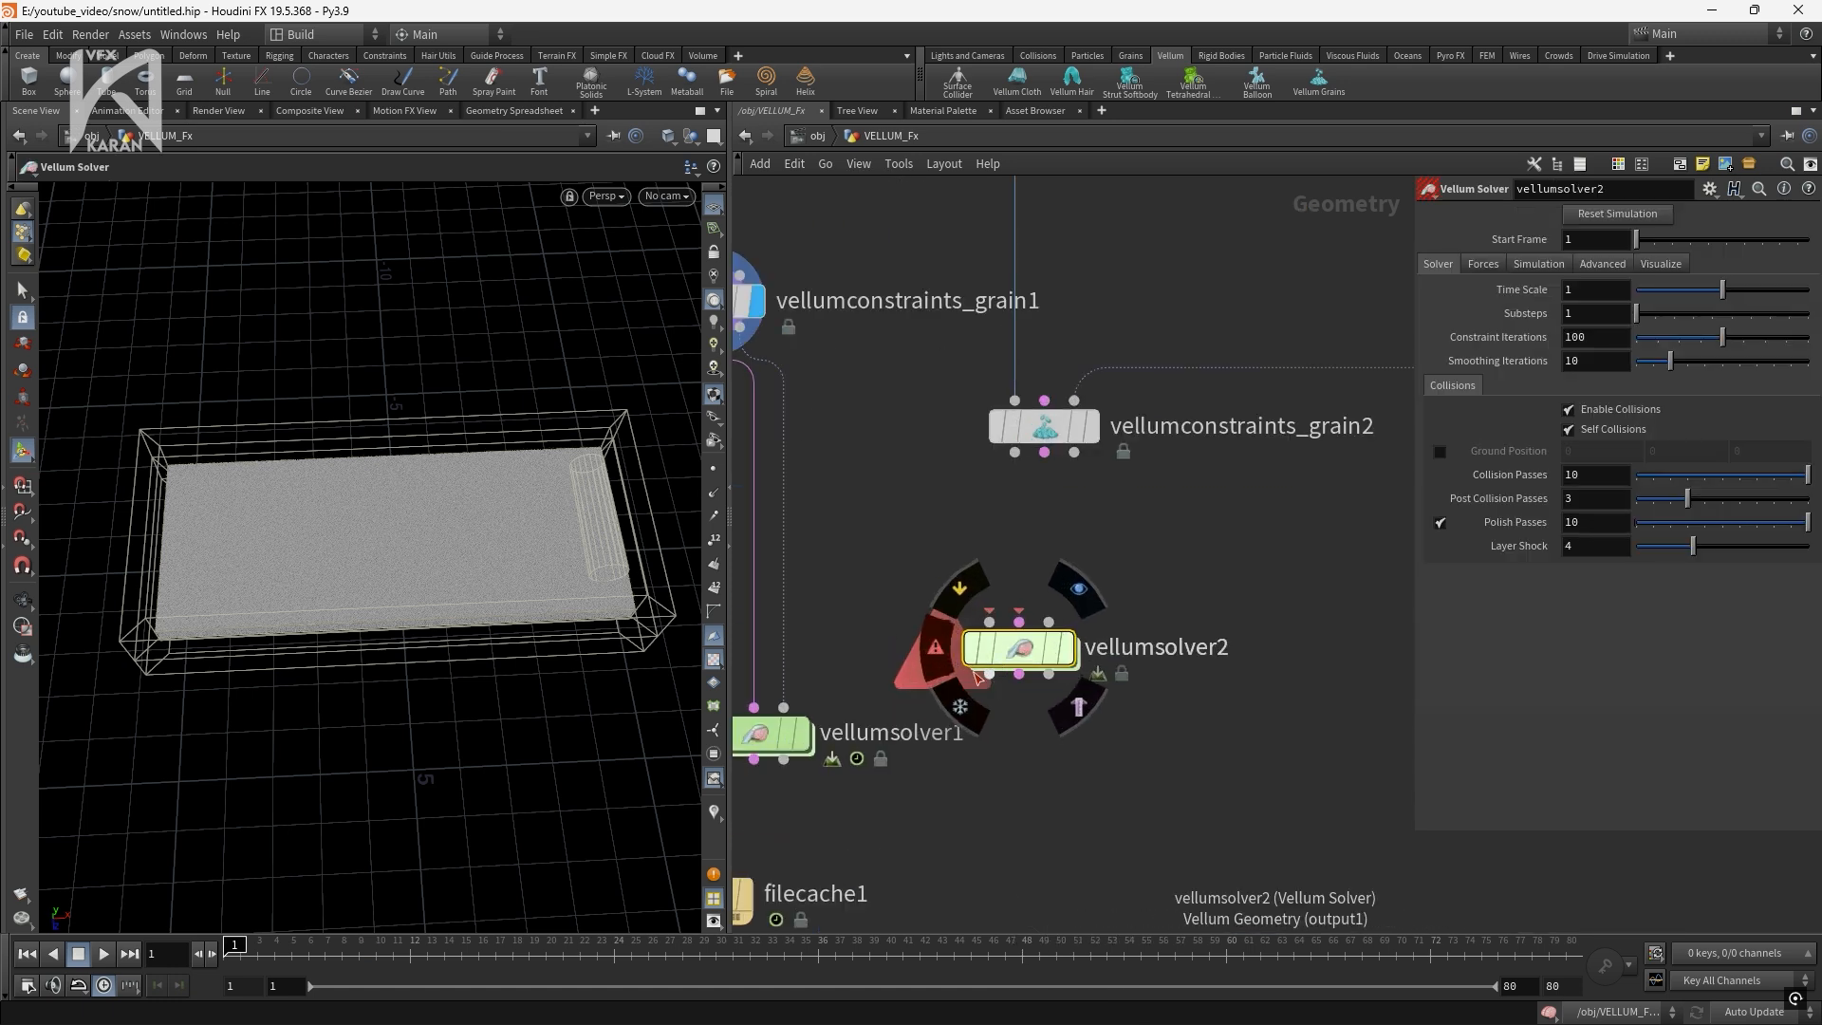
Wire all three outputs of vellumconstraints_grain2 into the matching inputs of vellumsolver2 and display the solver
left_click_drag(999, 658, 1014, 453)
left_click_drag(1044, 637, 1041, 487)
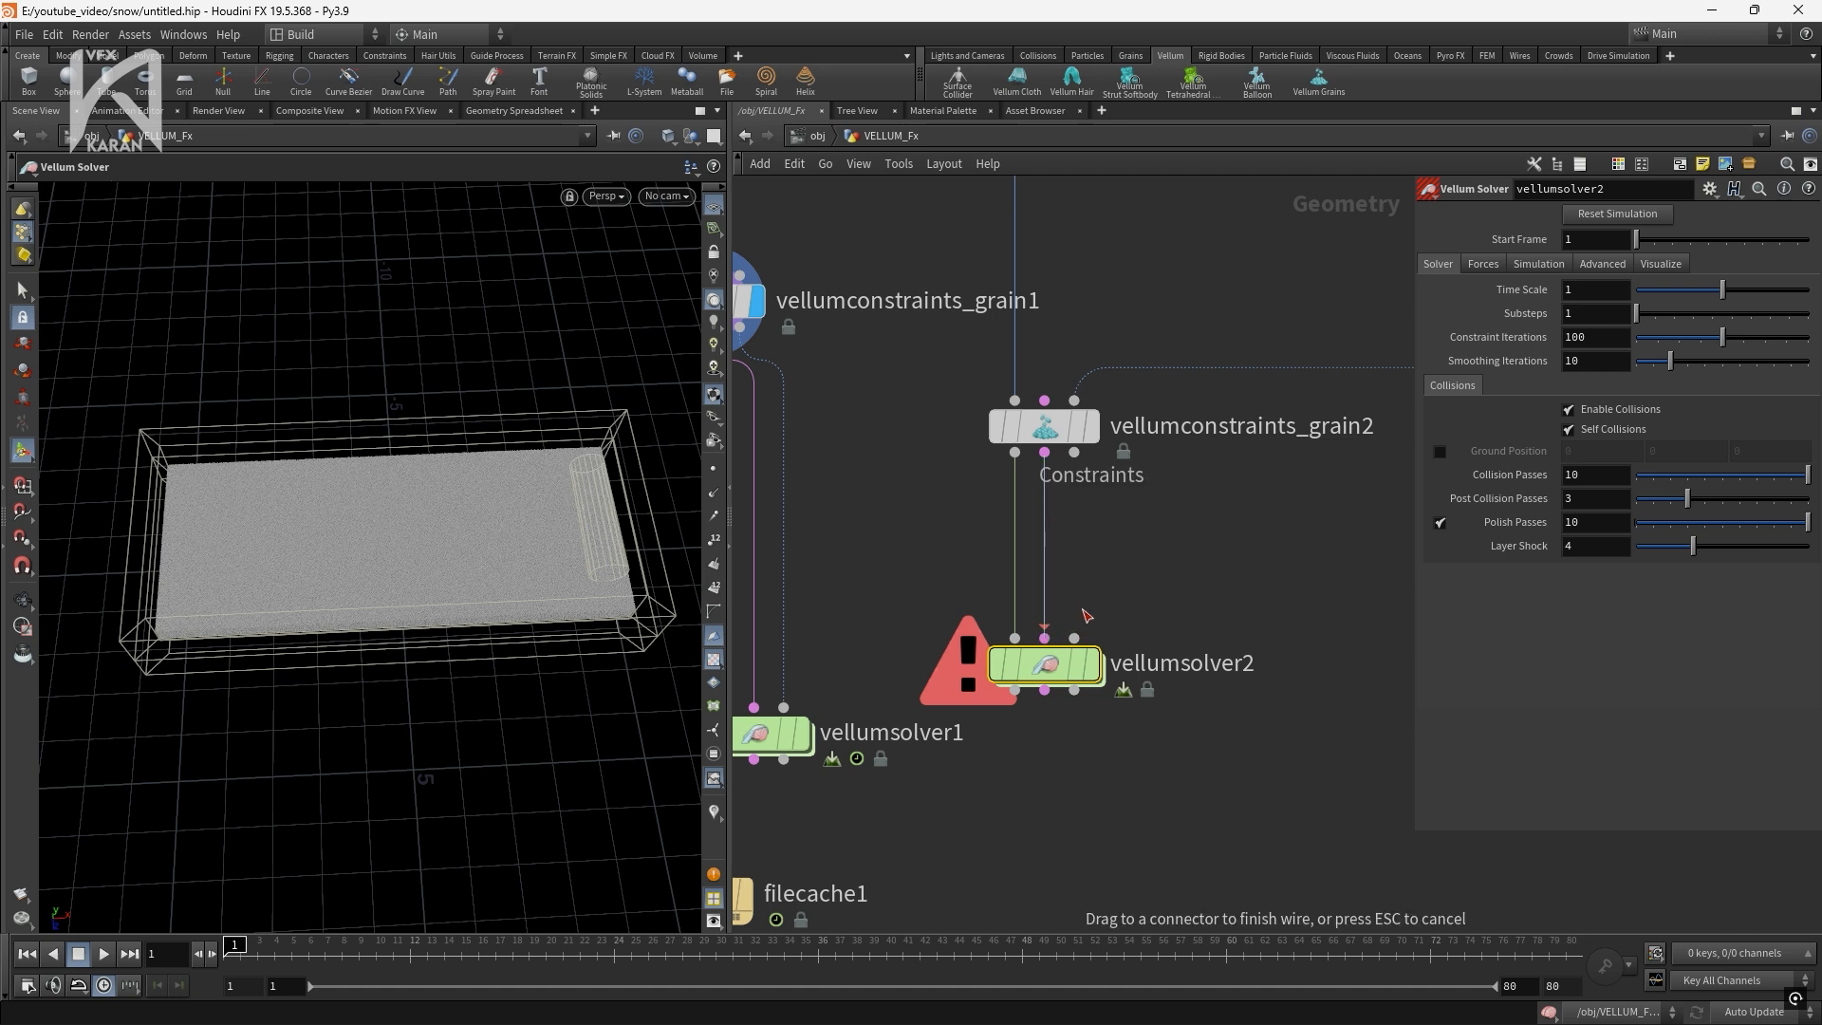
left_click_drag(1073, 638, 1074, 452)
mouse_move(1106, 674)
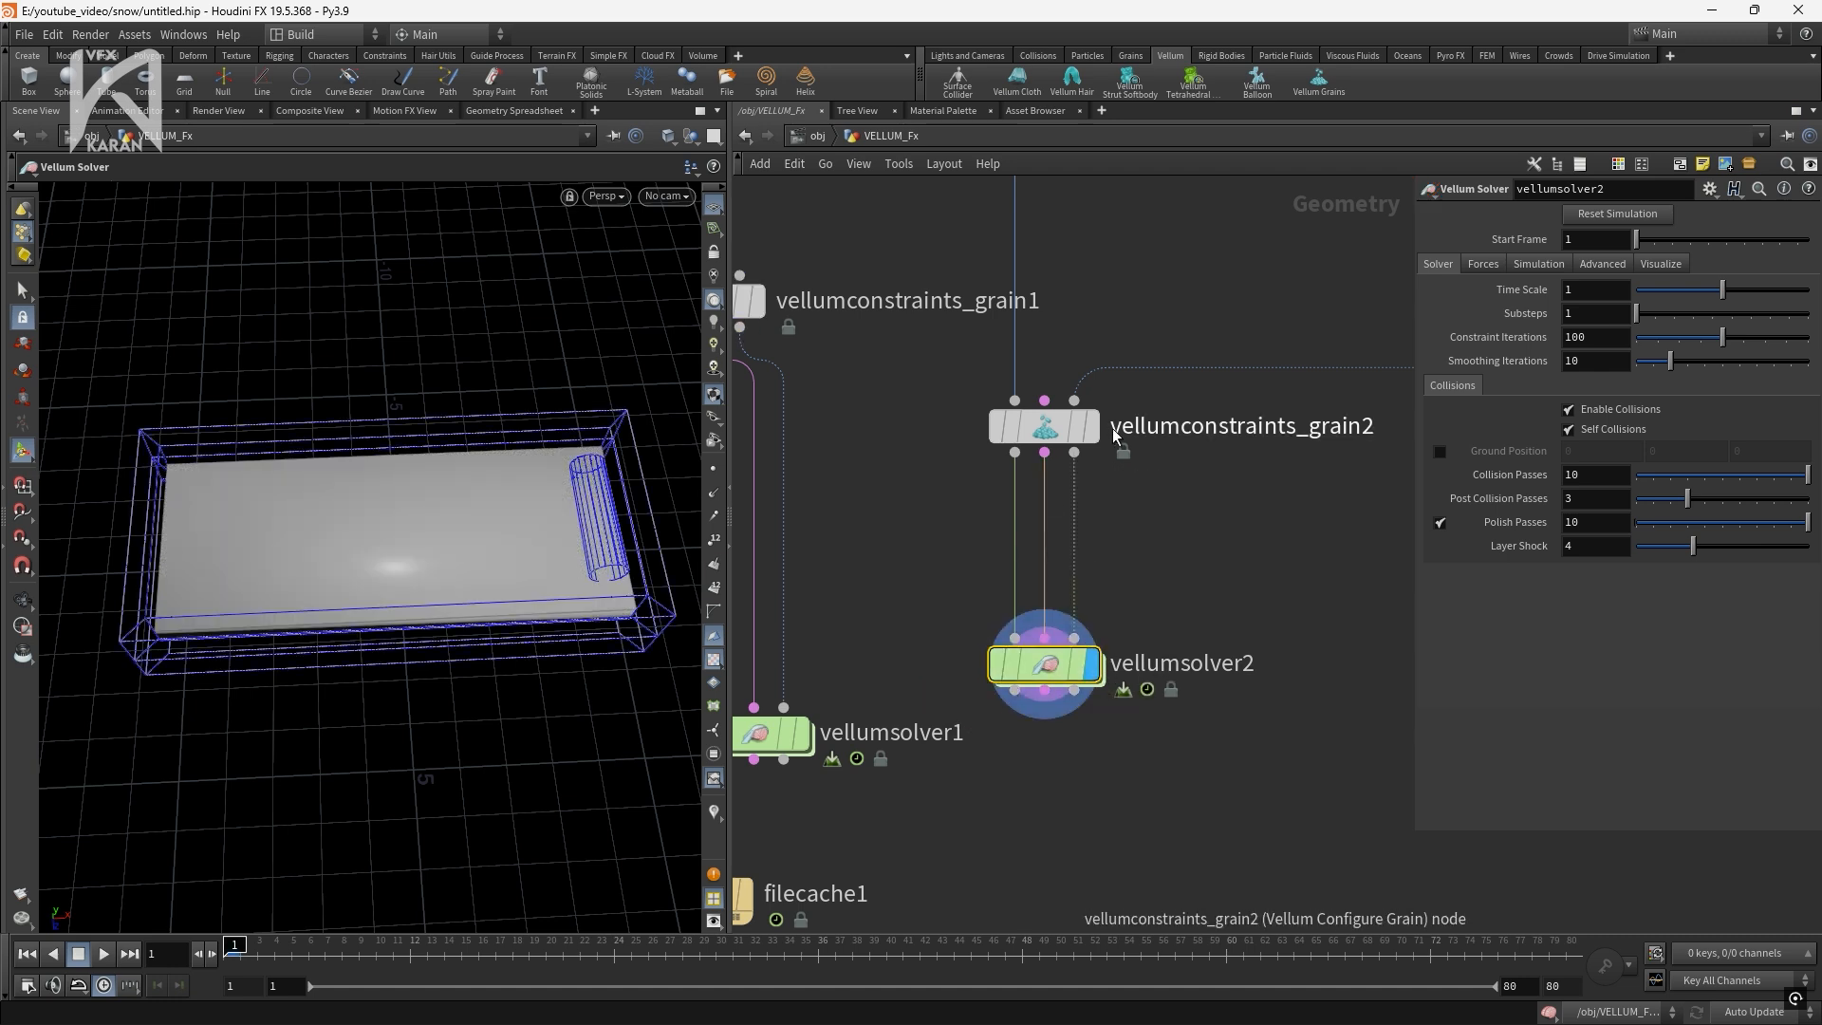
Display vellumconstraints_grain2, enable Create Points from Volume and set the Particle Size to 0.08
mouse_move(1082, 434)
left_click(1085, 433)
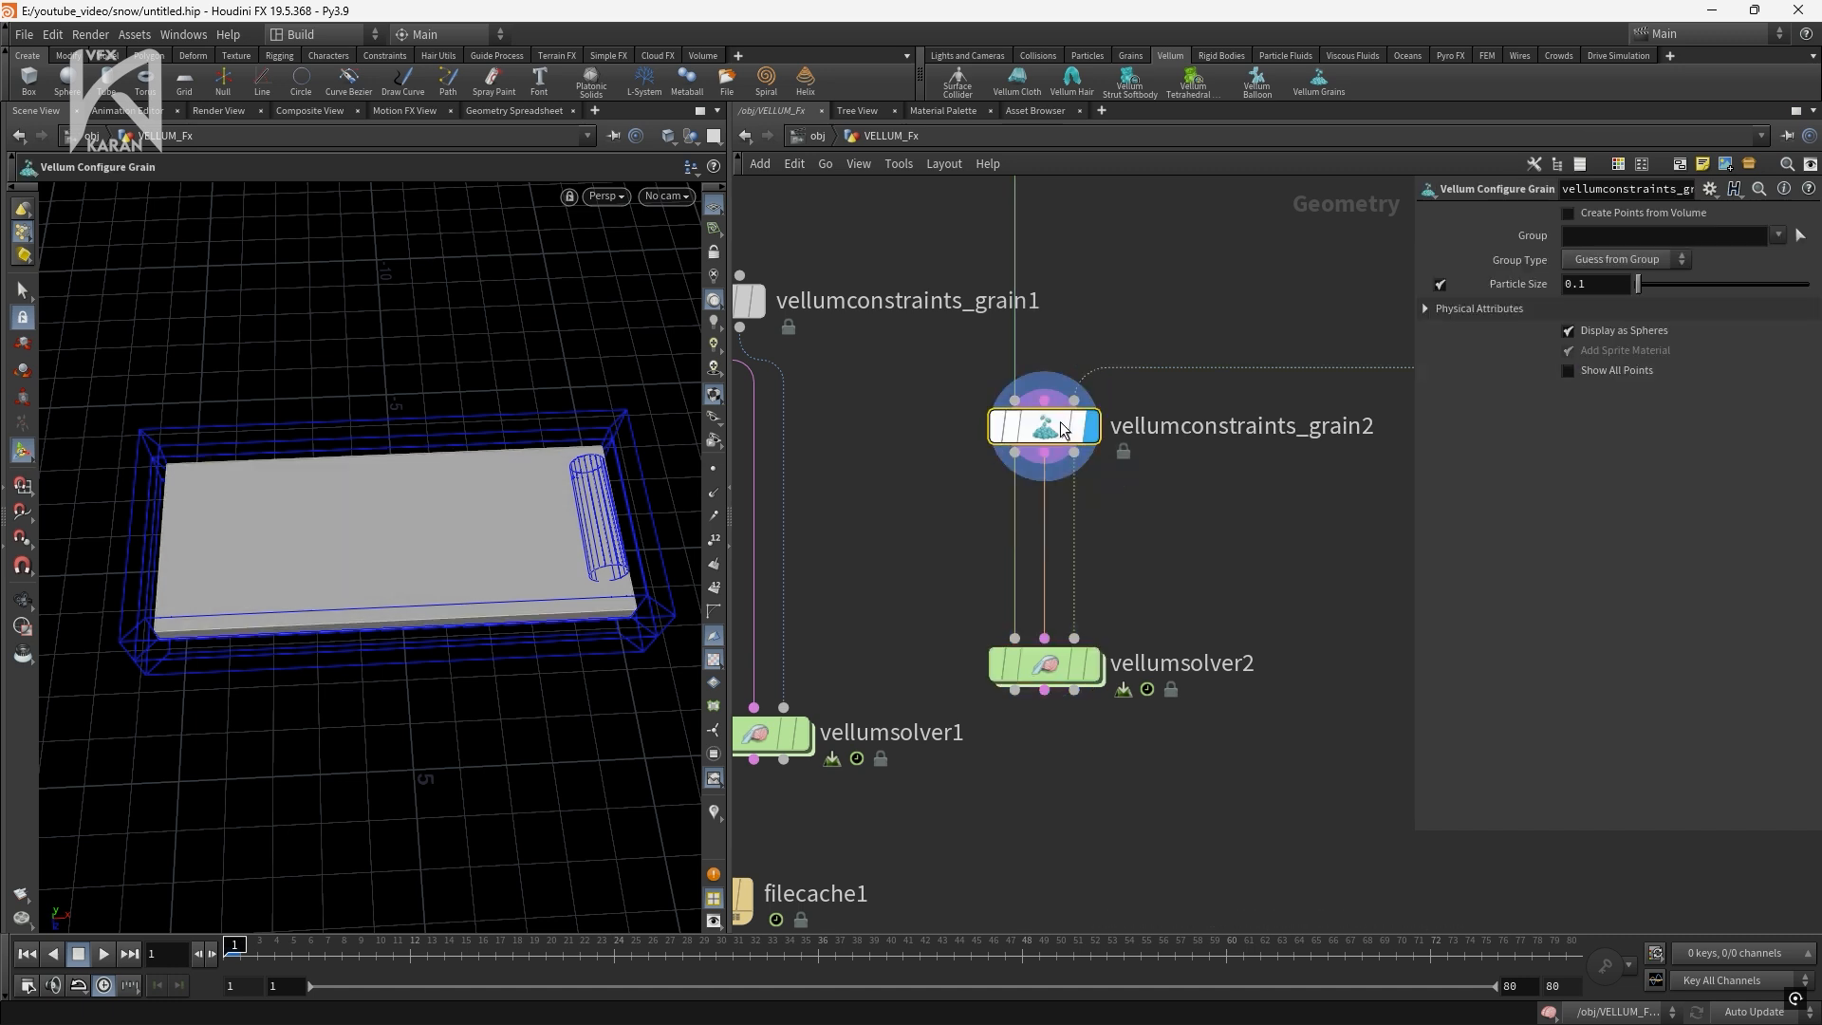
scroll(182, 606, "up", 3)
left_click_drag(253, 533, 309, 436, "alt")
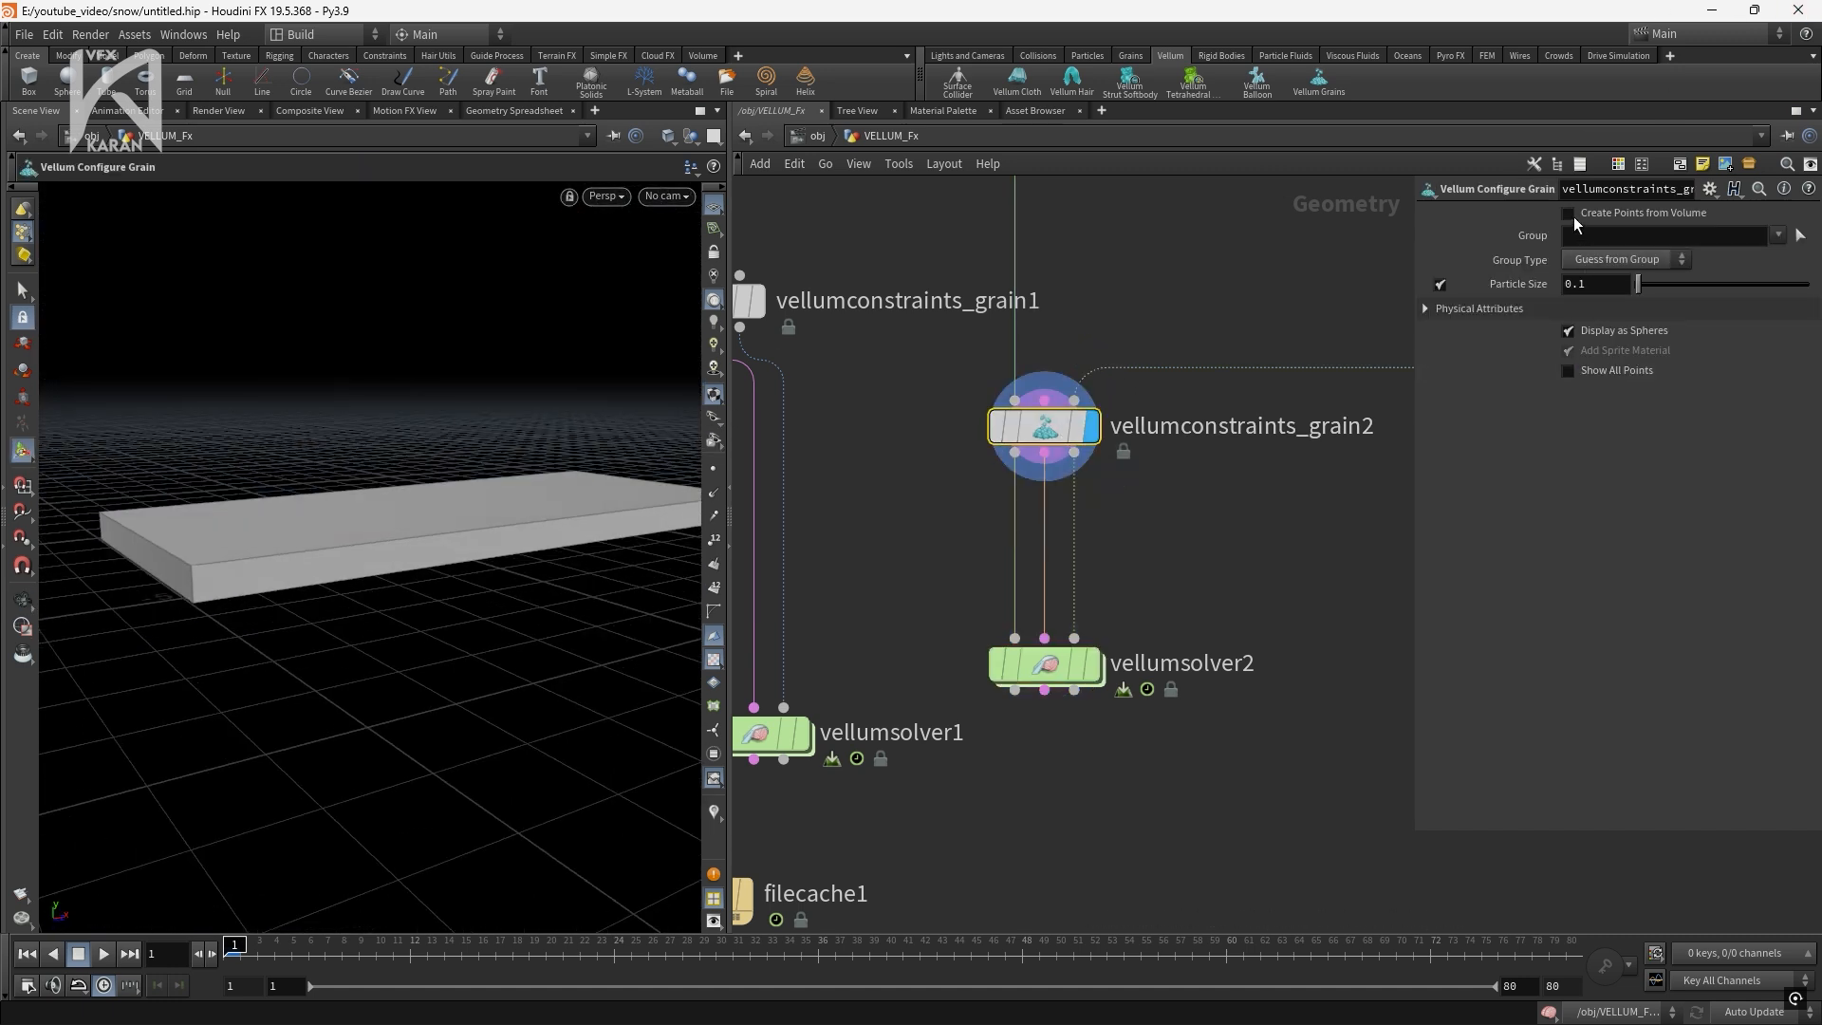
left_click(1571, 215)
left_click_drag(1589, 303, 1502, 300)
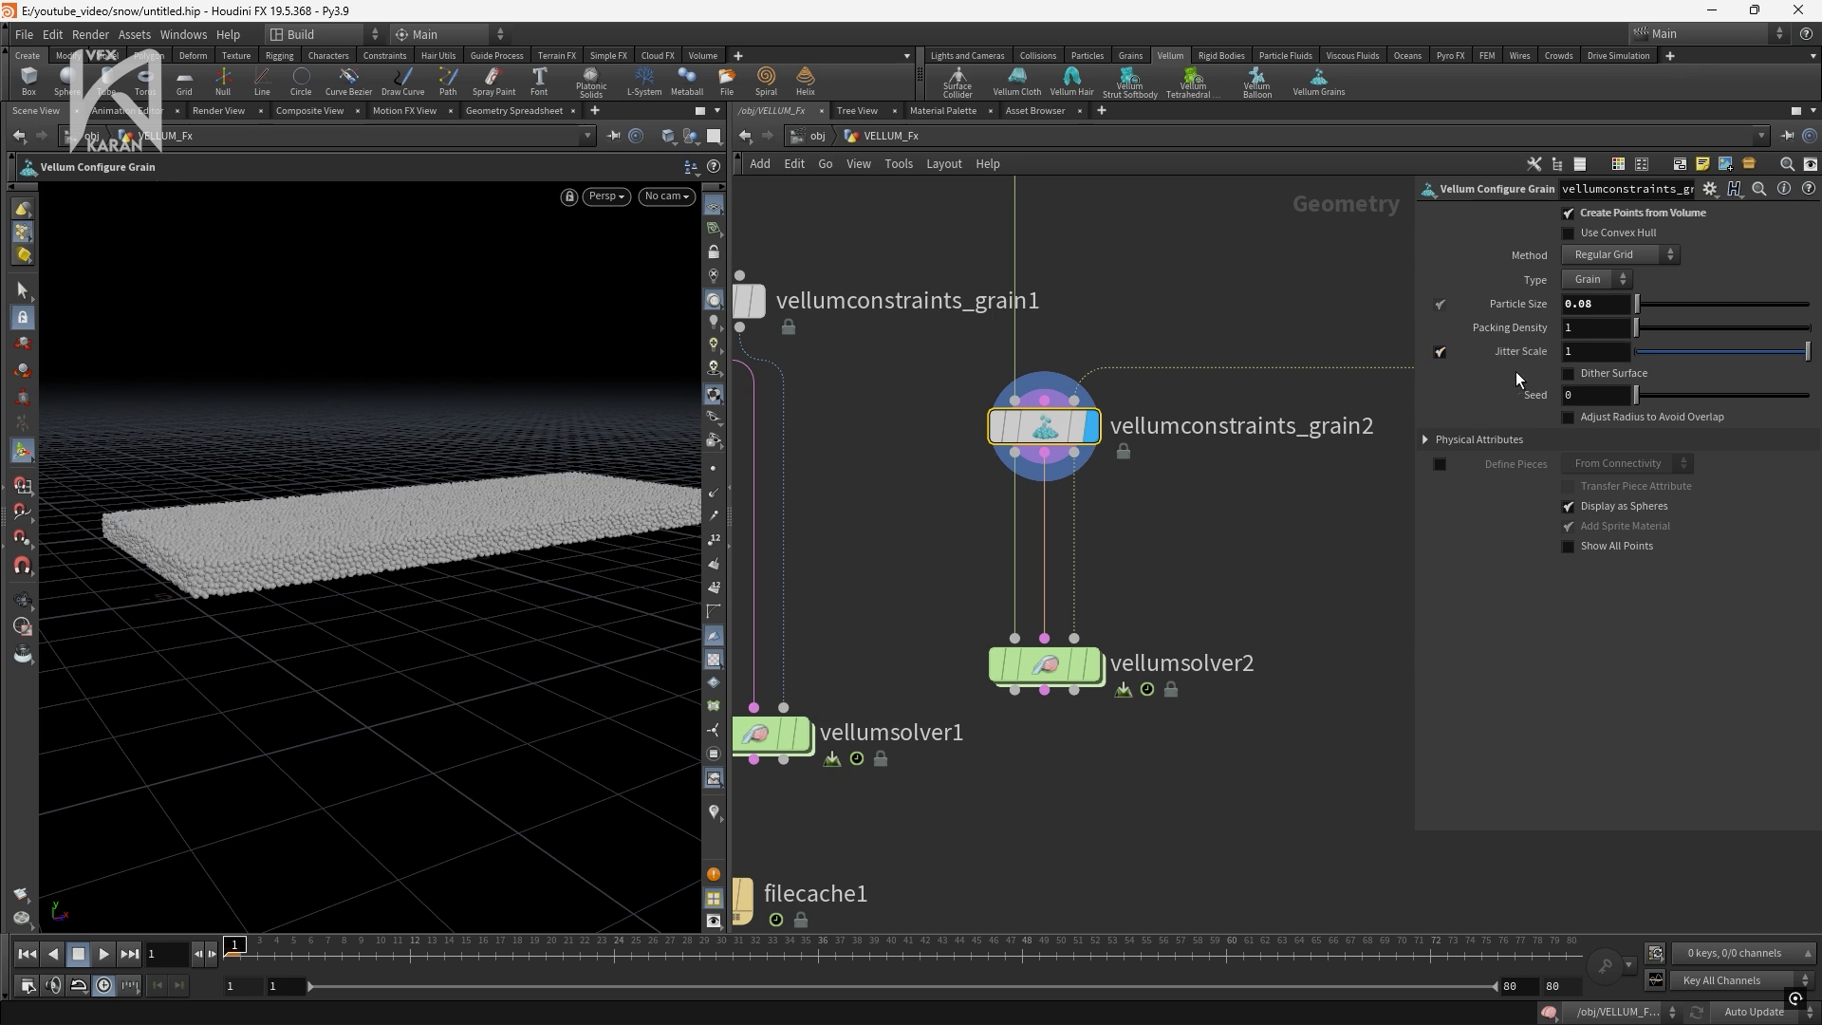
left_click_drag(294, 622, 390, 696, "alt")
scroll(411, 639, "up", 3)
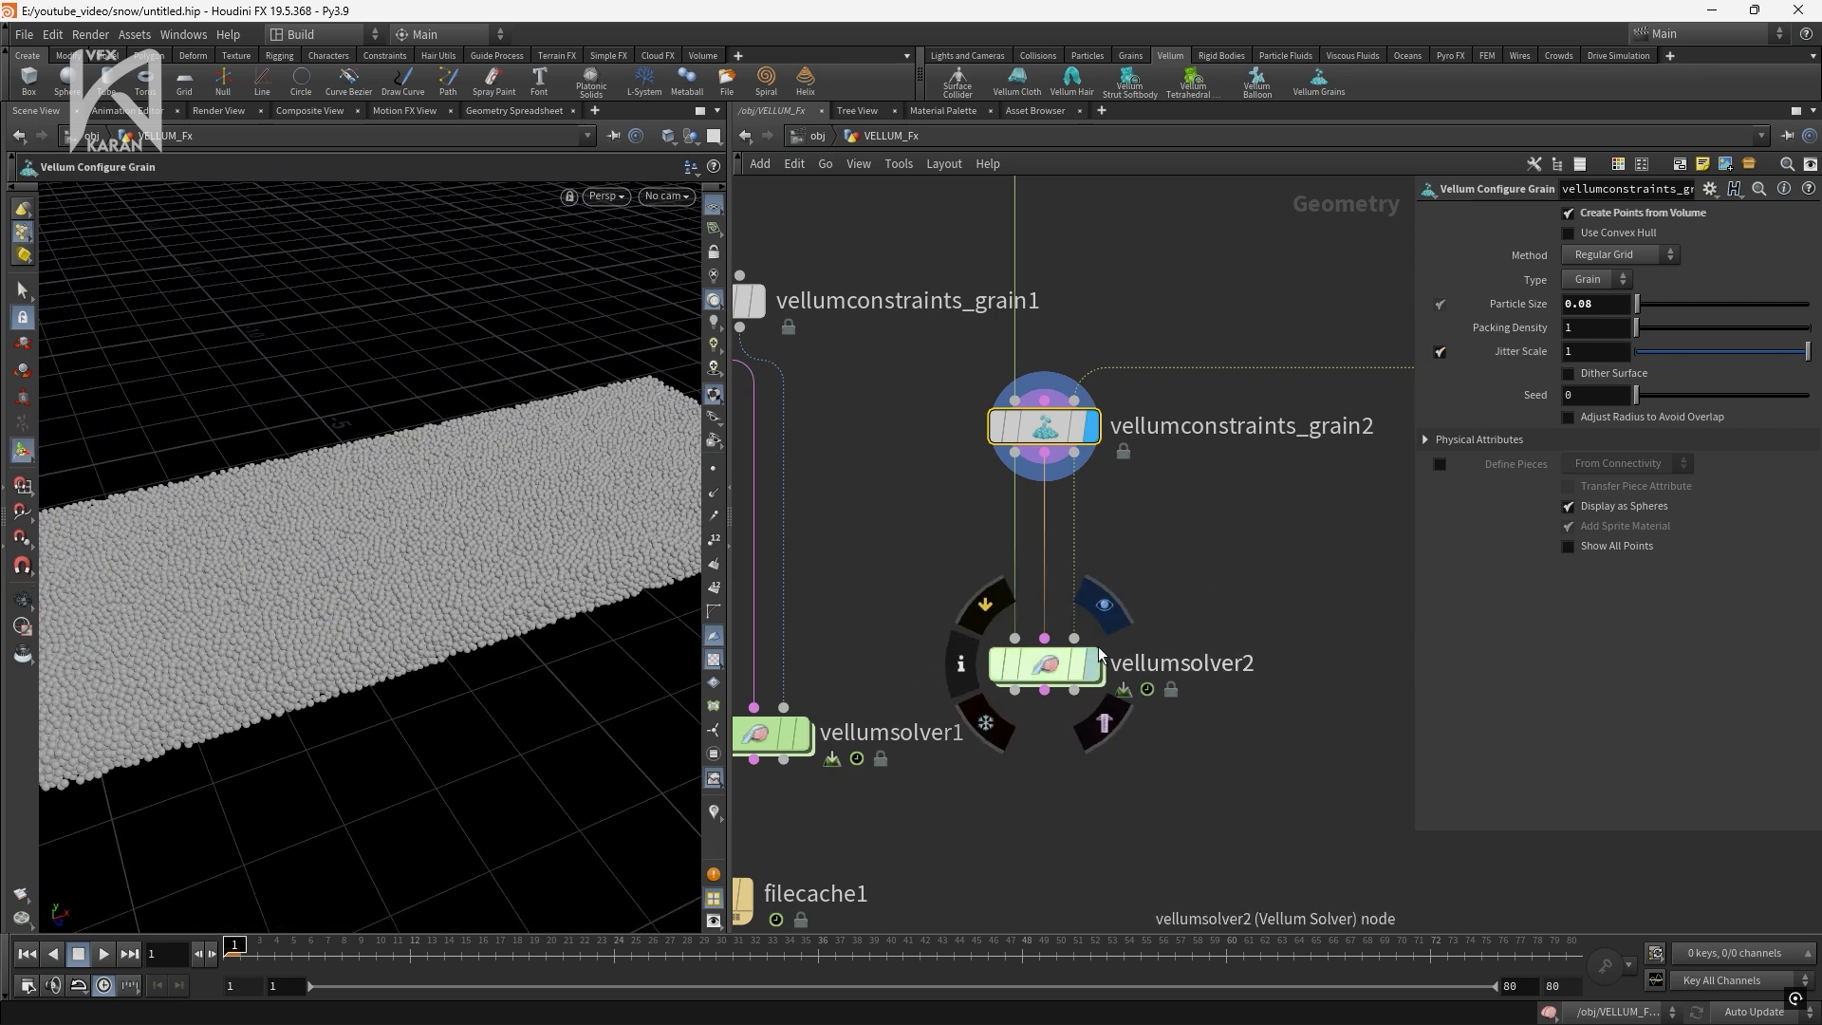
Enable Ground Position on vellumsolver2 and set its height to 0.491, matching vellumsolver1
left_click(773, 734)
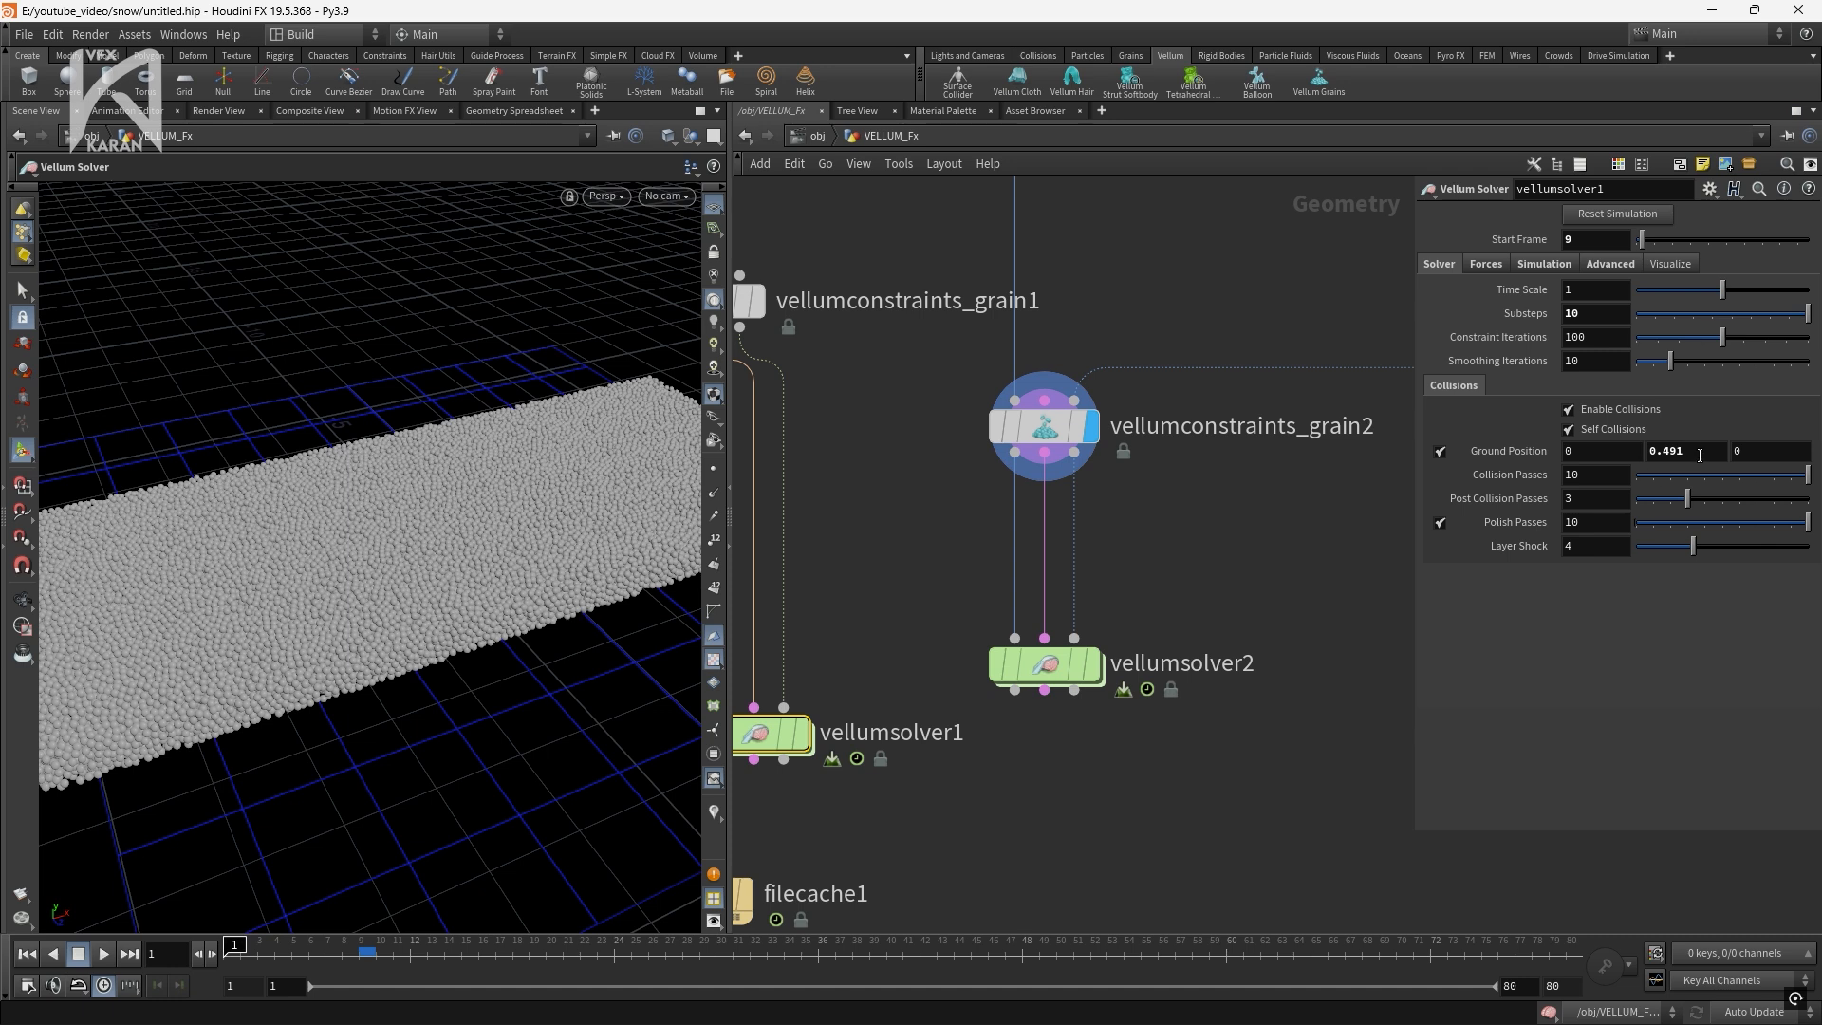
left_click(1042, 664)
left_click(1440, 452)
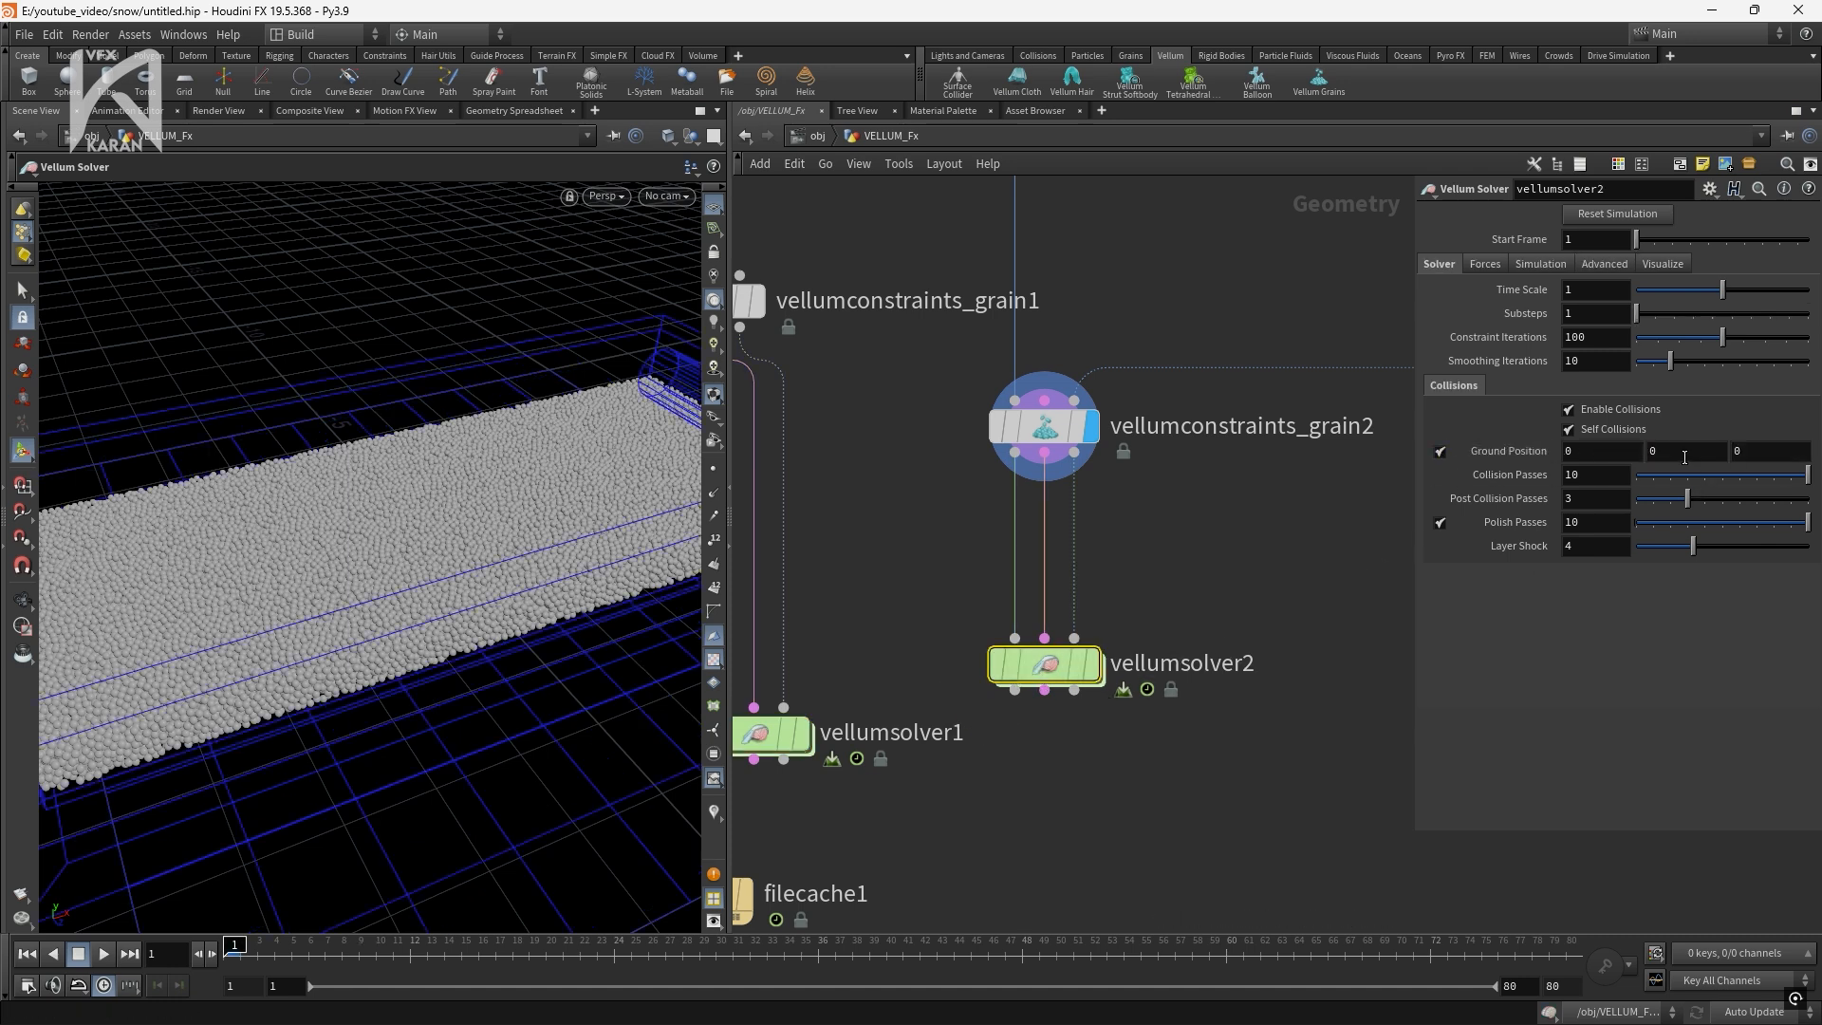
type("0.491")
key("Return")
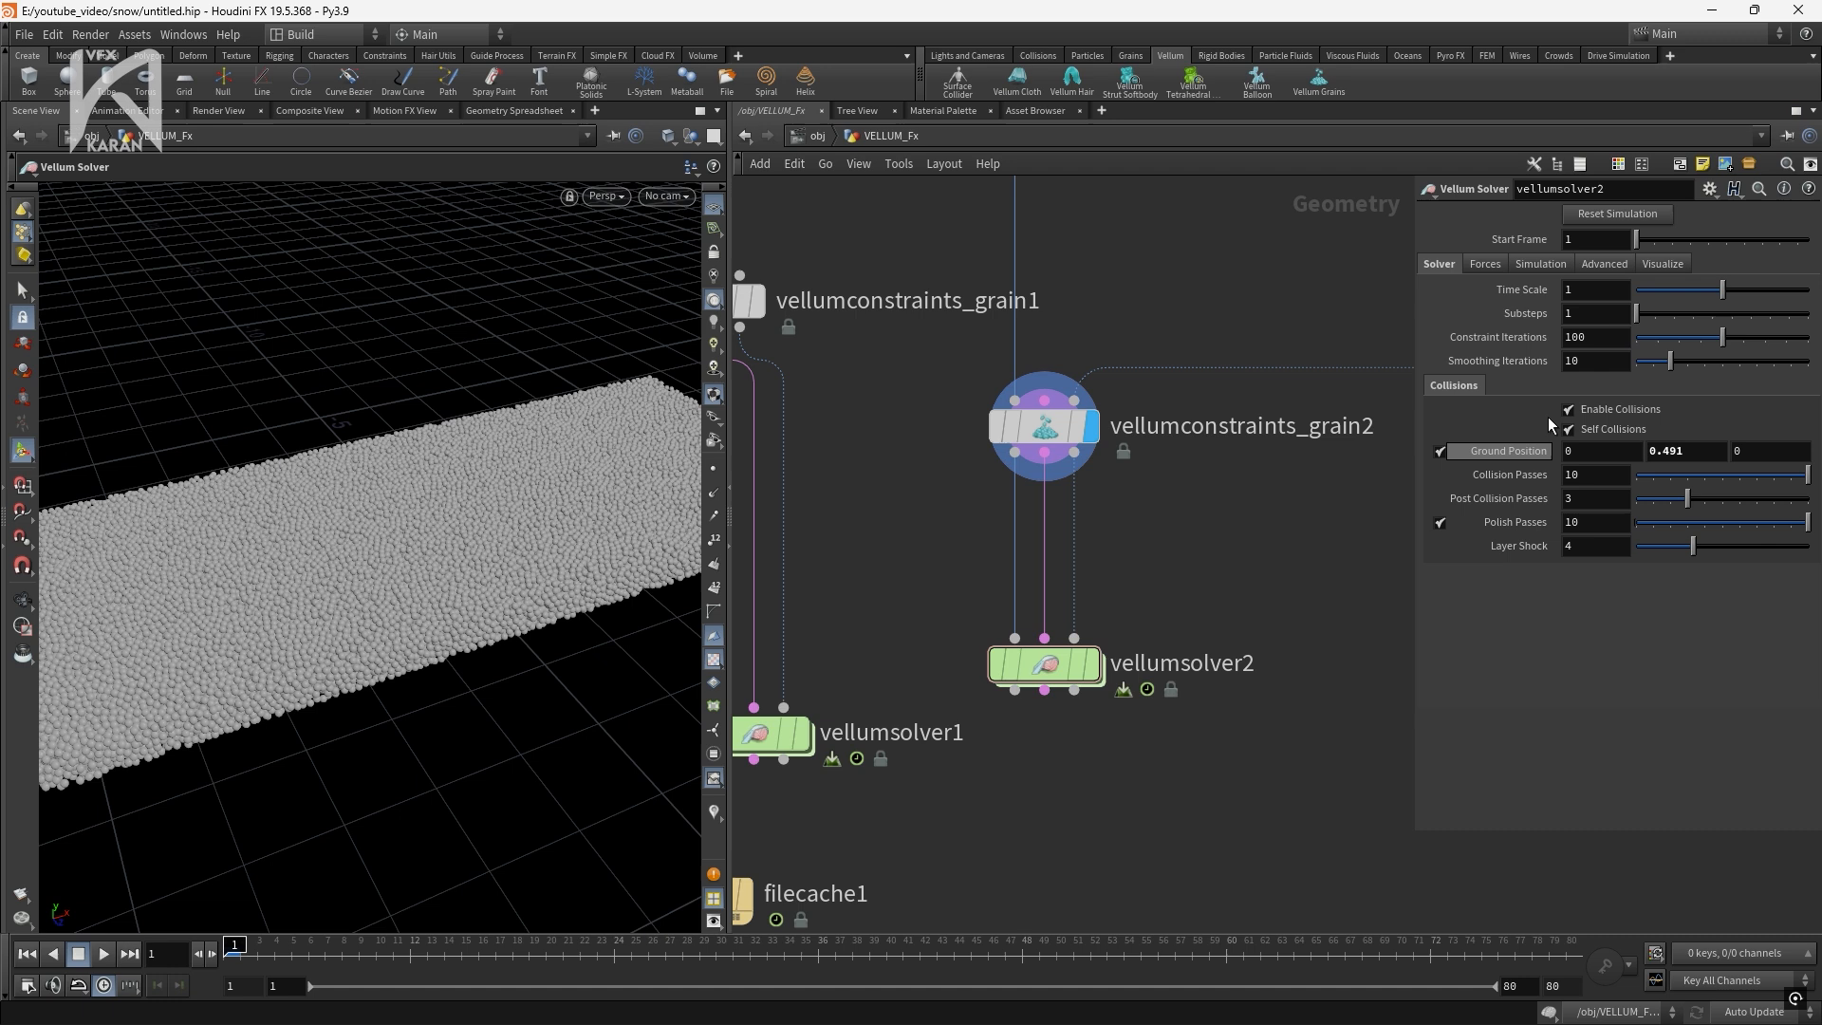
Display vellumsolver2, play its simulation and scrub the result to frame 35
right_click_drag(513, 560, 411, 541, "alt")
mouse_move(411, 541)
left_mouse_down("alt")
mouse_move(370, 525)
mouse_move(380, 551)
left_mouse_up("alt")
left_click(1089, 665)
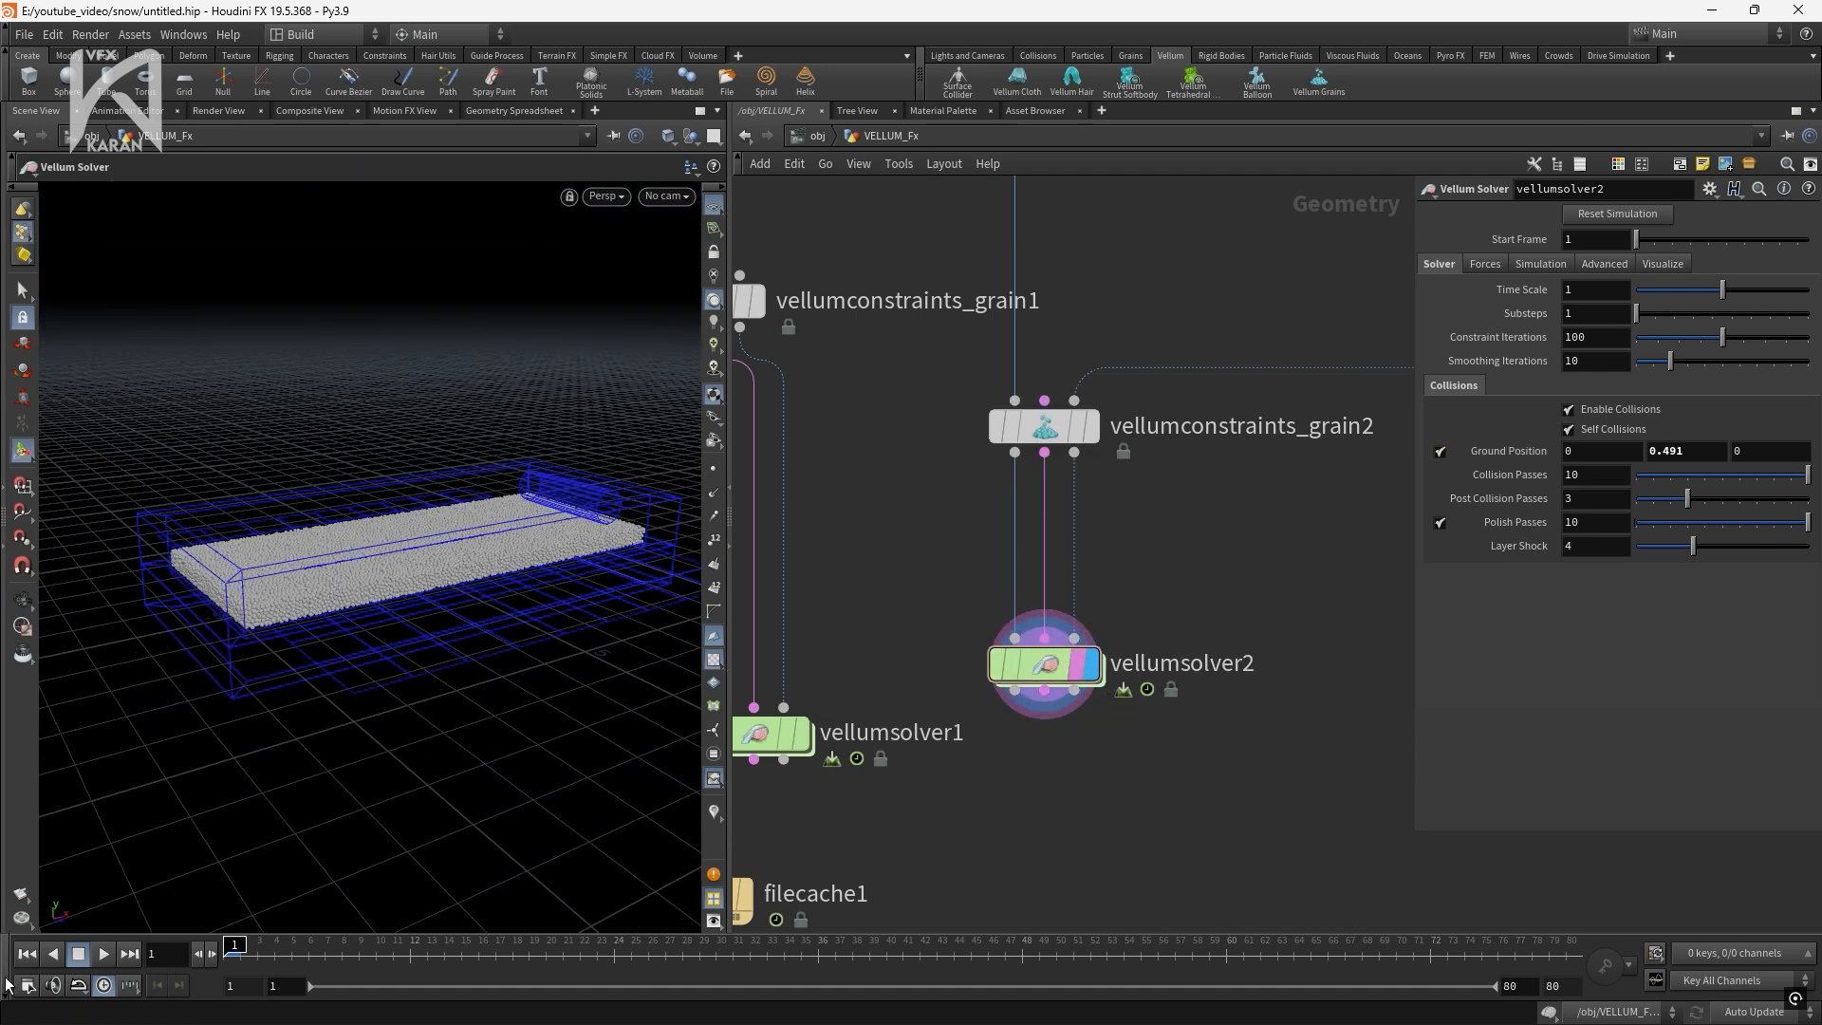
left_click(103, 955)
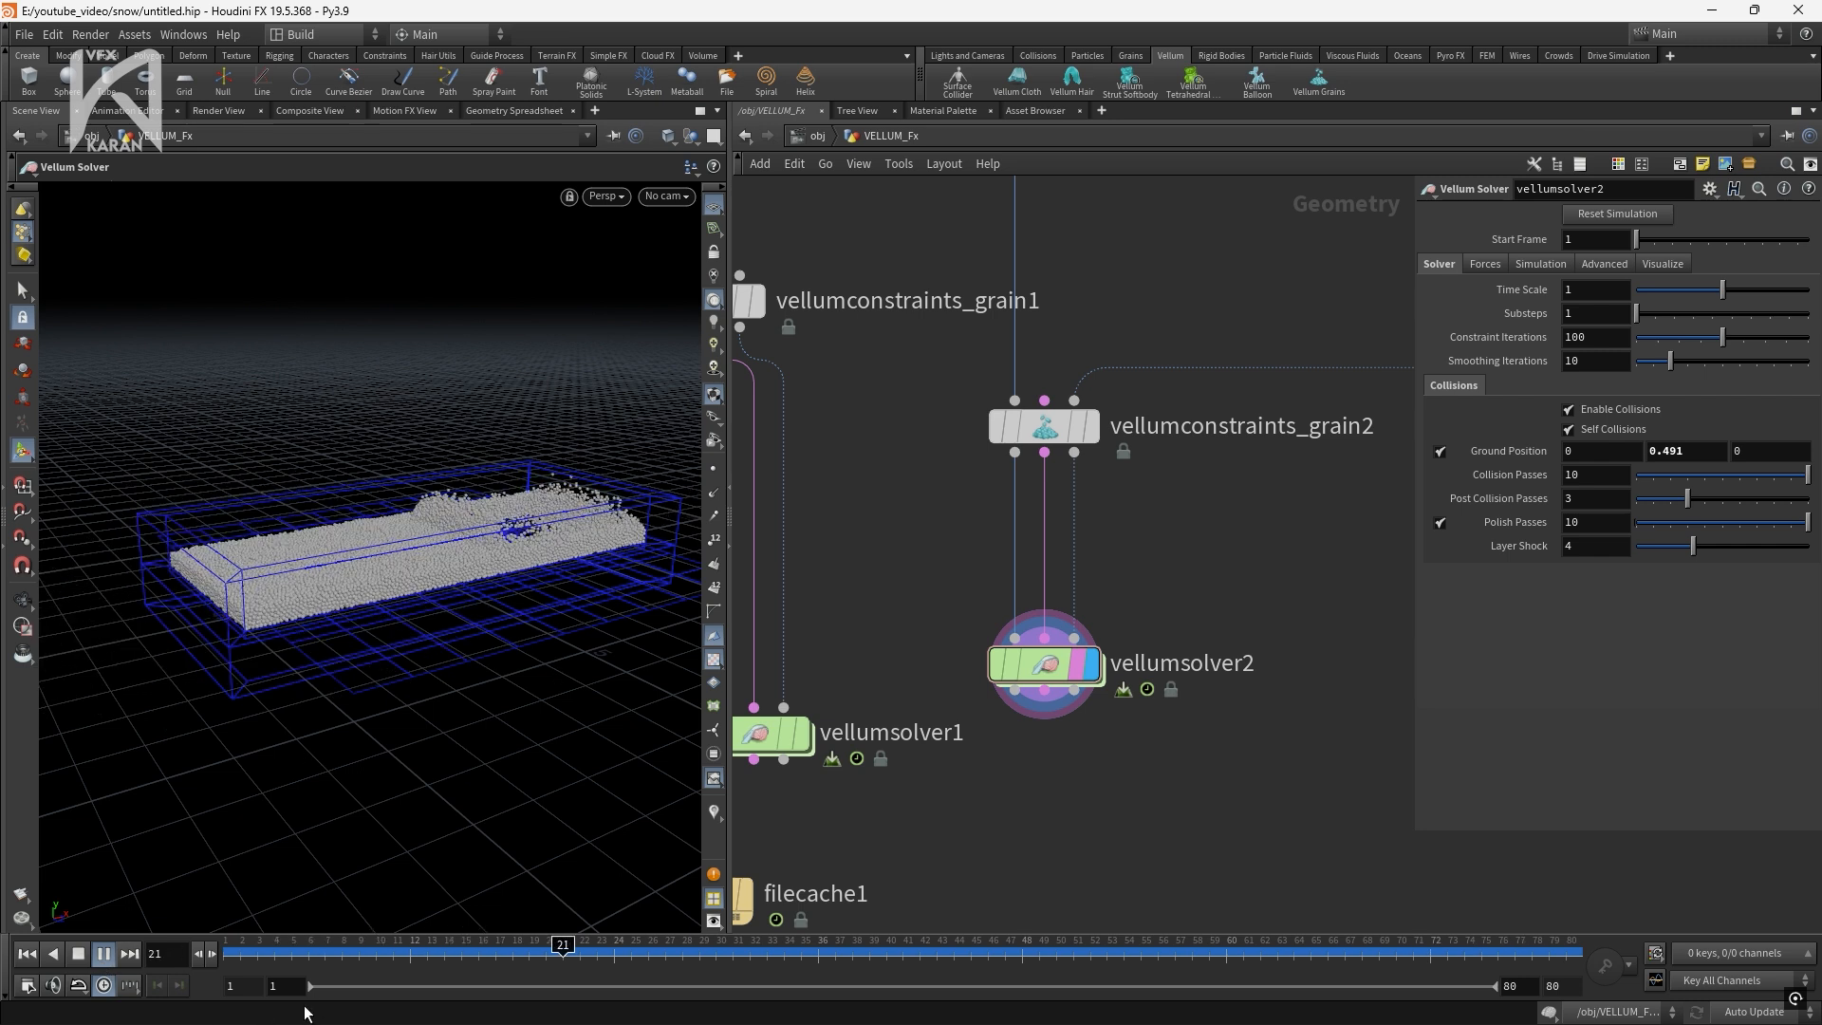
mouse_move(345, 957)
left_mouse_down()
mouse_move(867, 1016)
mouse_move(859, 992)
mouse_move(1024, 981)
mouse_move(726, 954)
mouse_move(800, 947)
left_mouse_up()
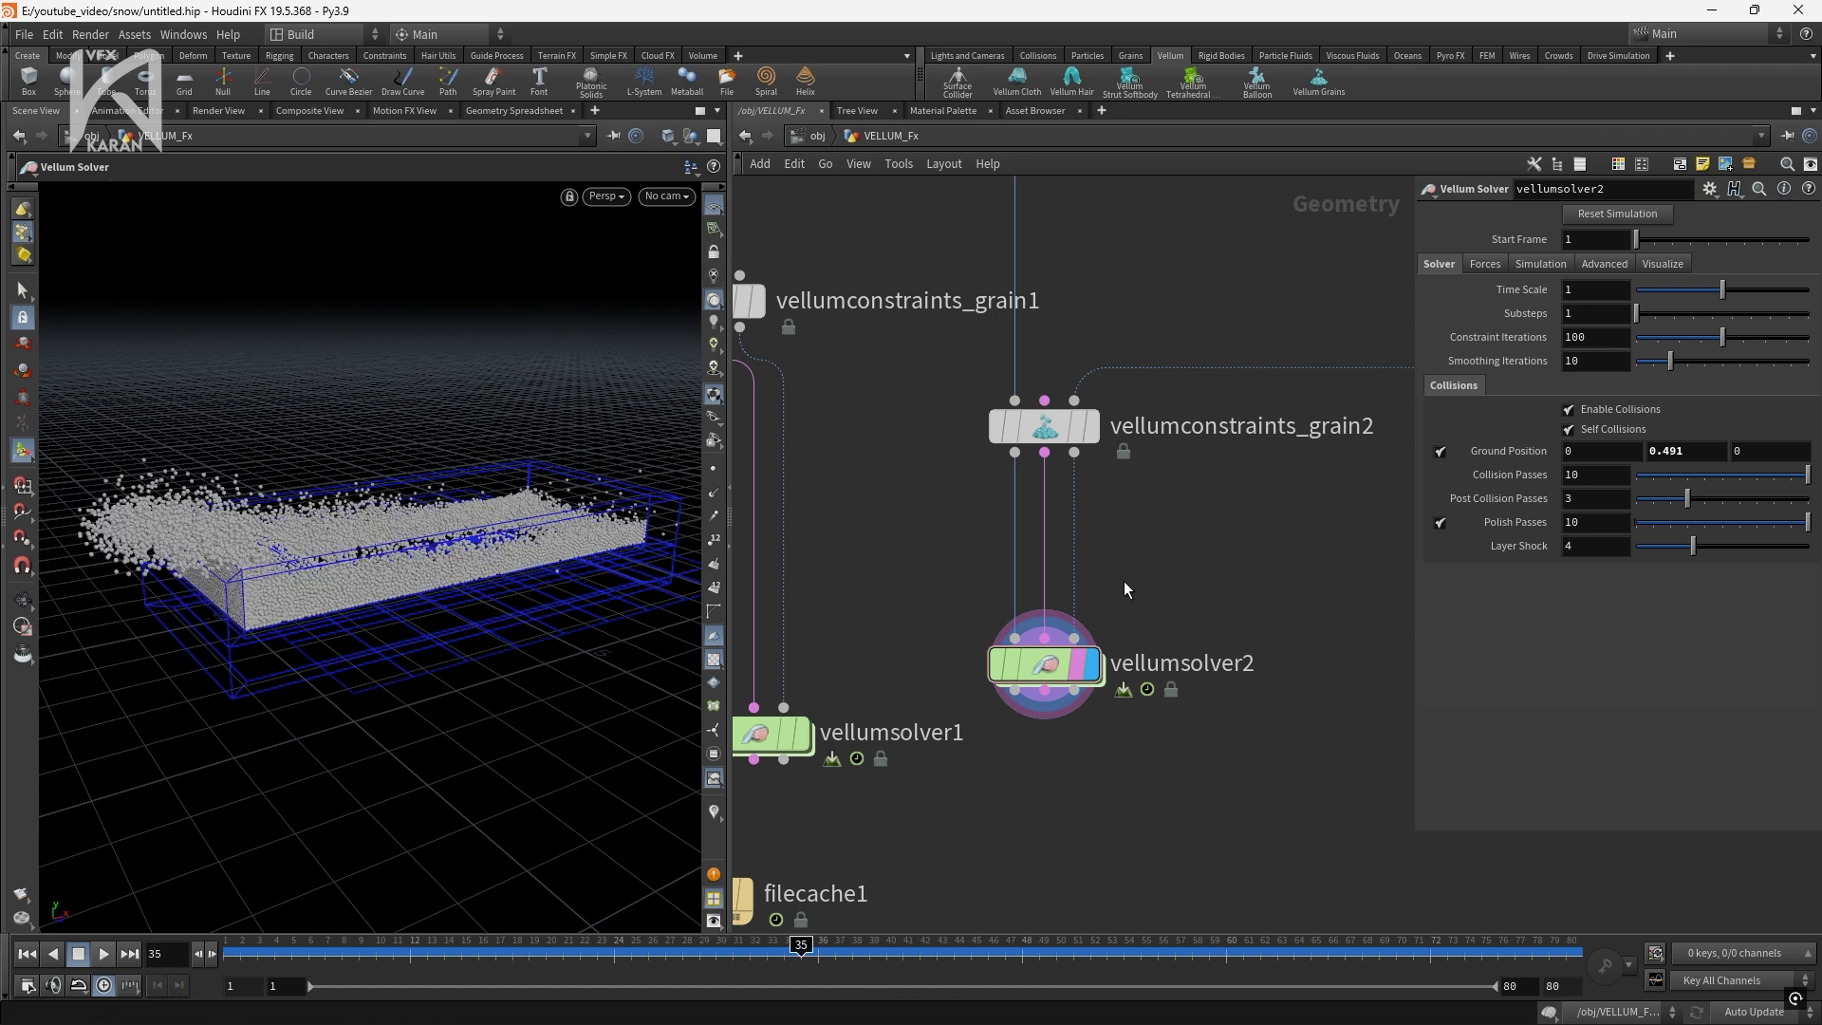
Set the Attraction Weight to 1 in vellumsolver2's advanced Grain Collisions settings
left_click(1065, 668)
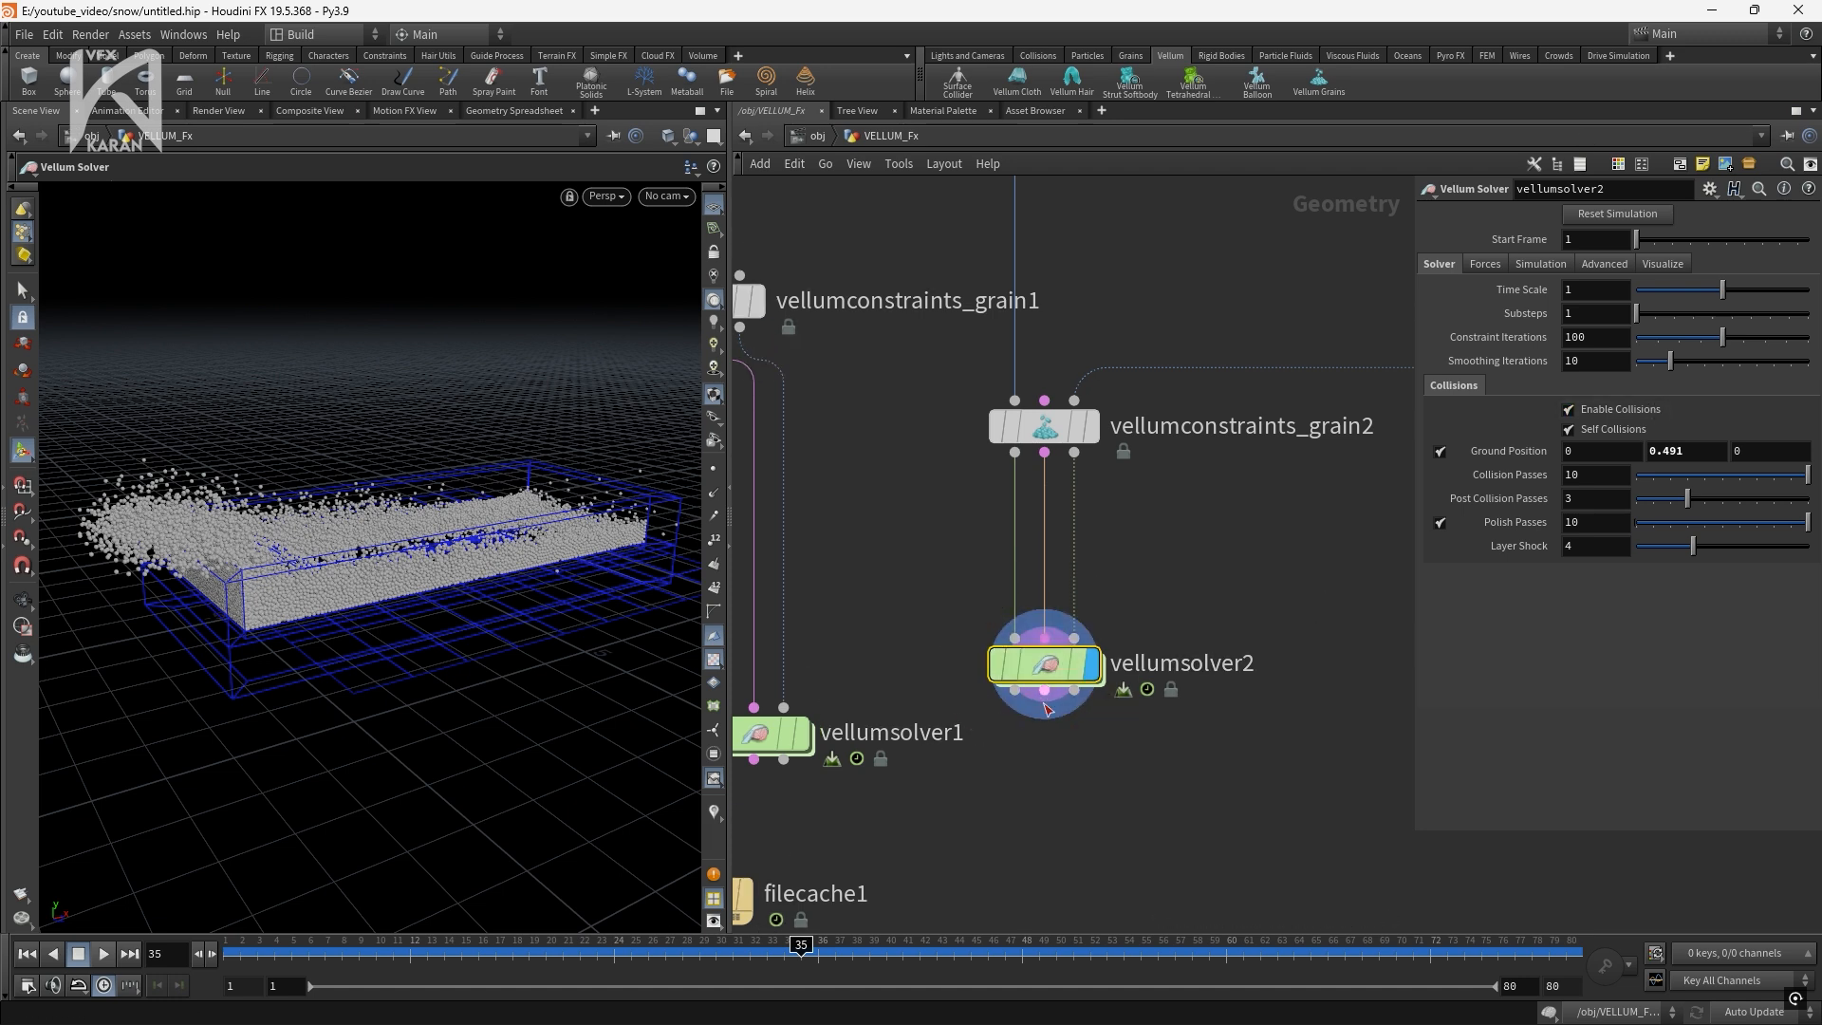
left_click(1619, 267)
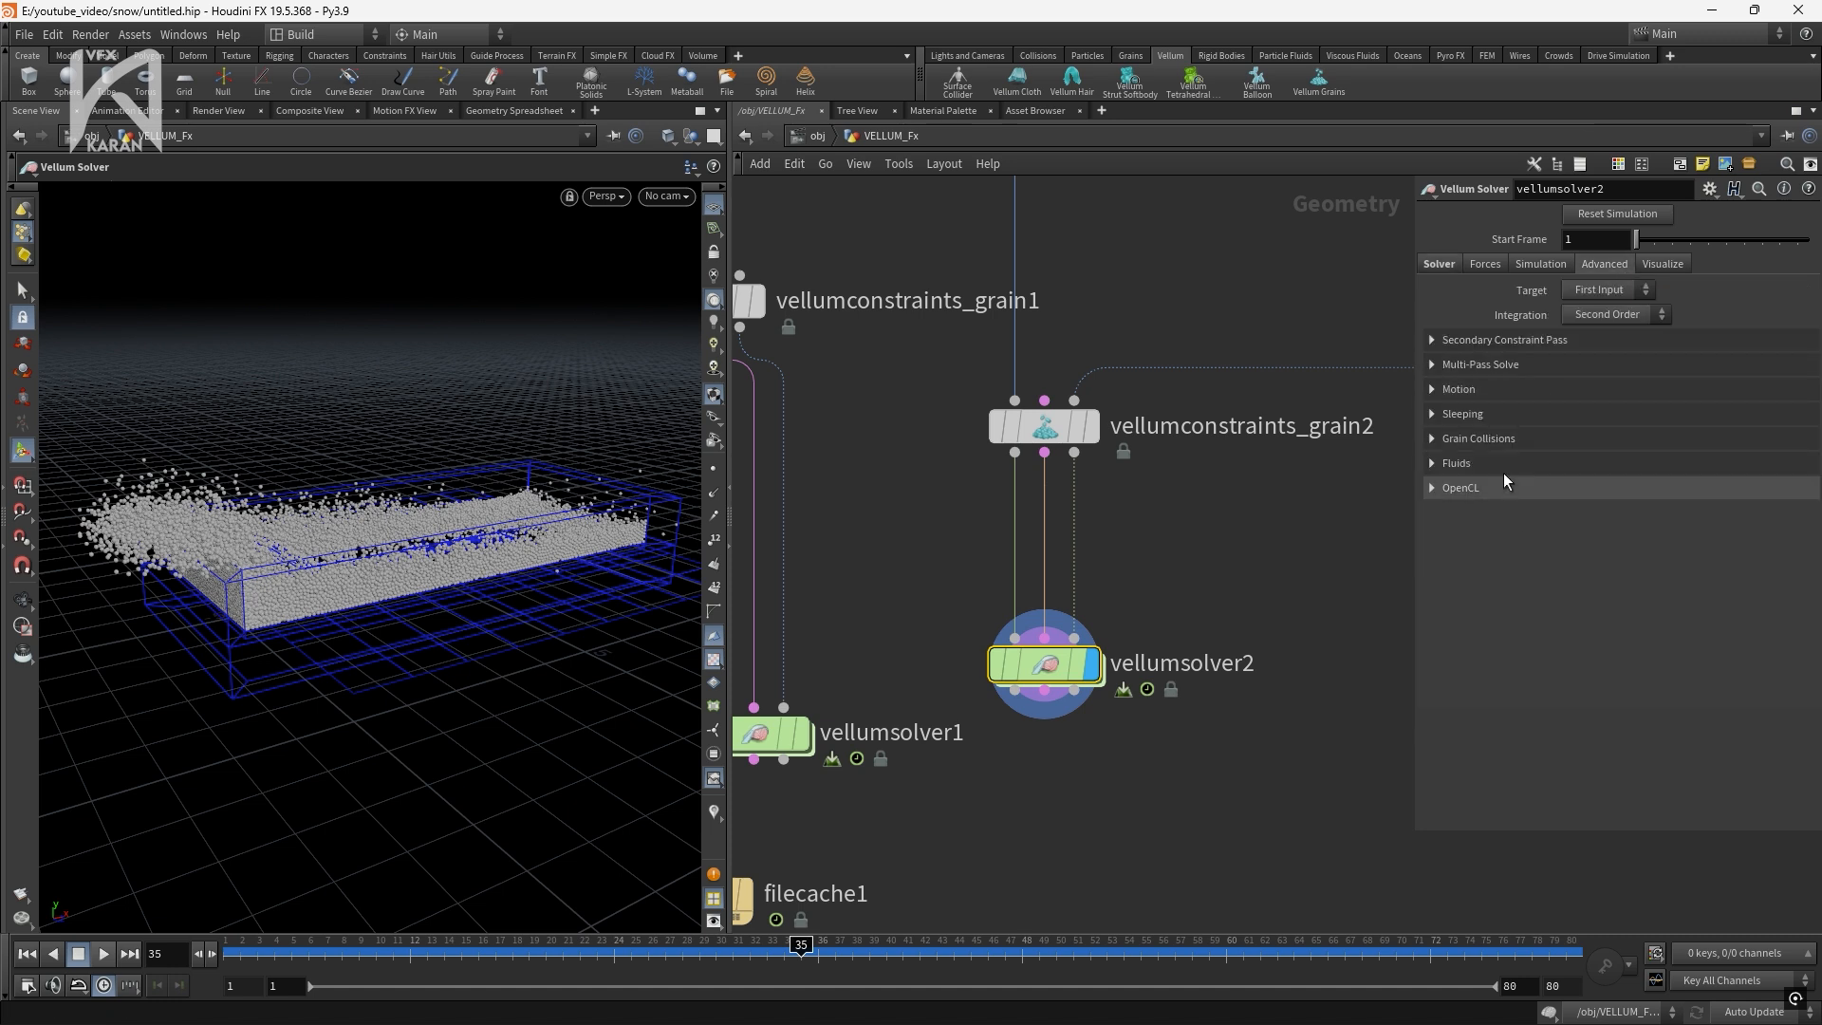
left_click(1464, 439)
left_click_drag(1638, 576, 1808, 579)
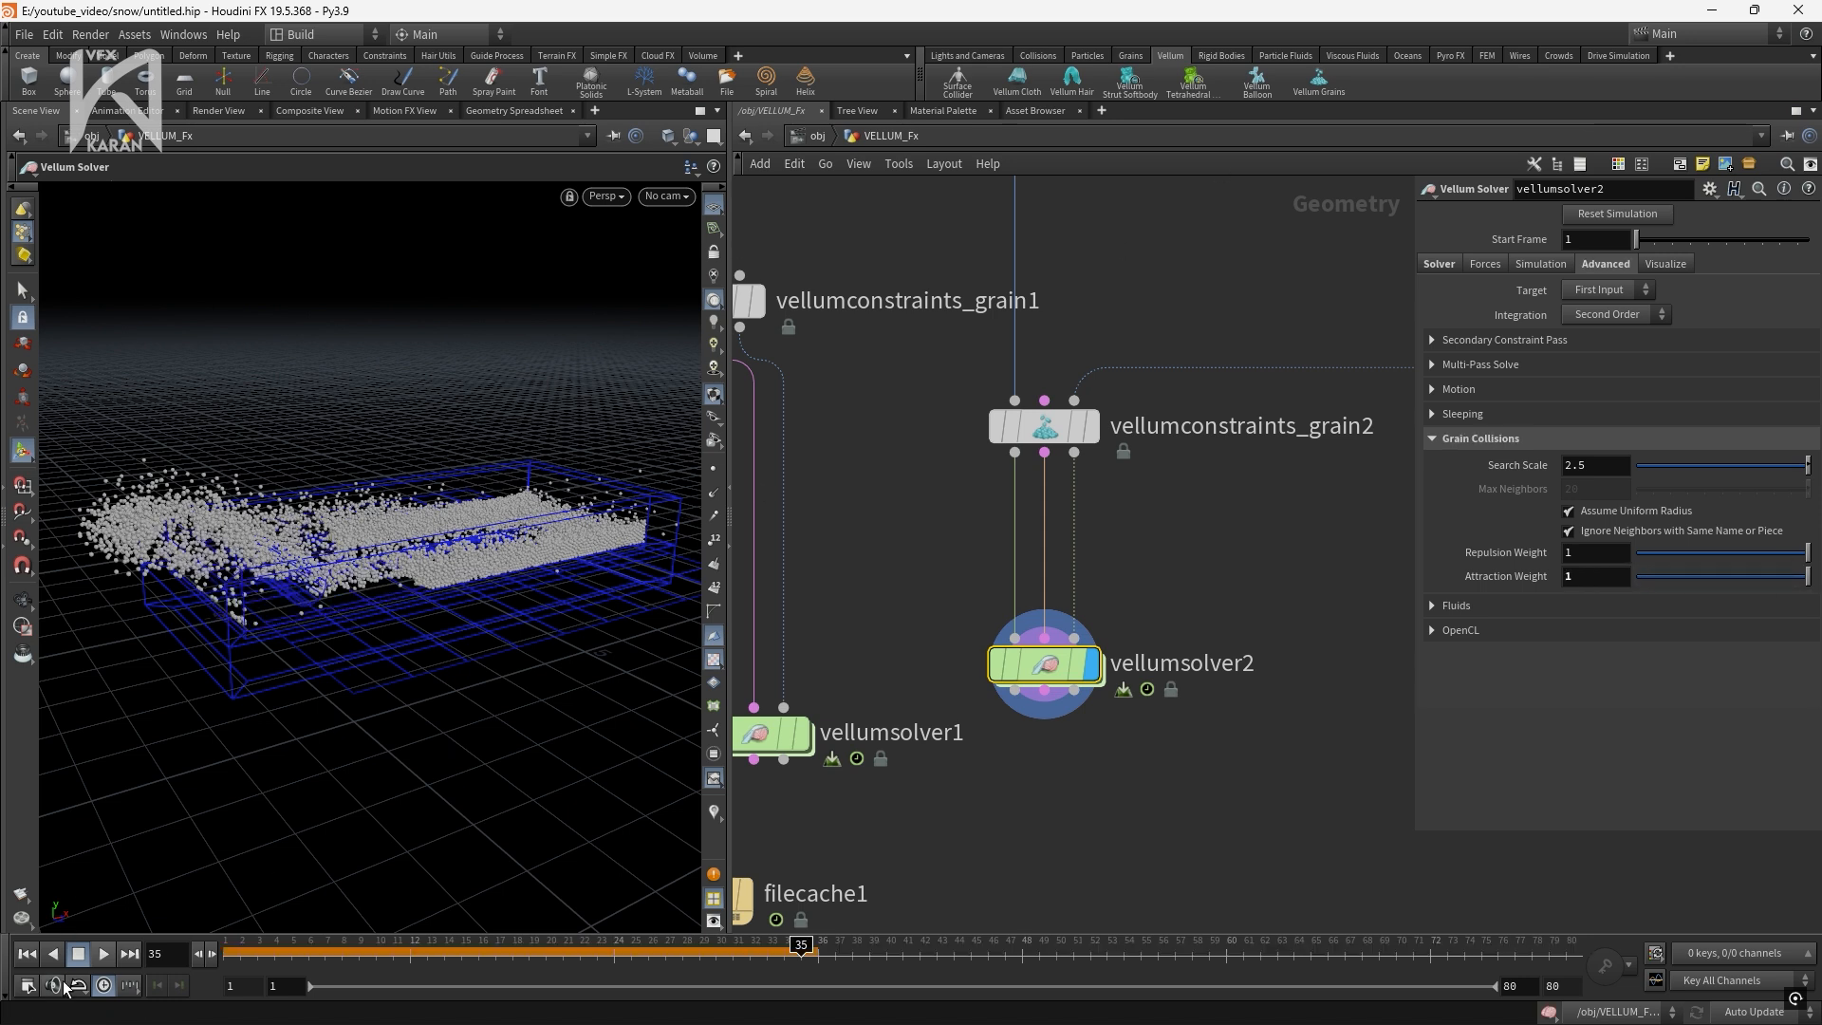
Replay the simulation from the first frame and scrub back to frame 18 to check the grain clumping
left_click(33, 955)
left_click(100, 956)
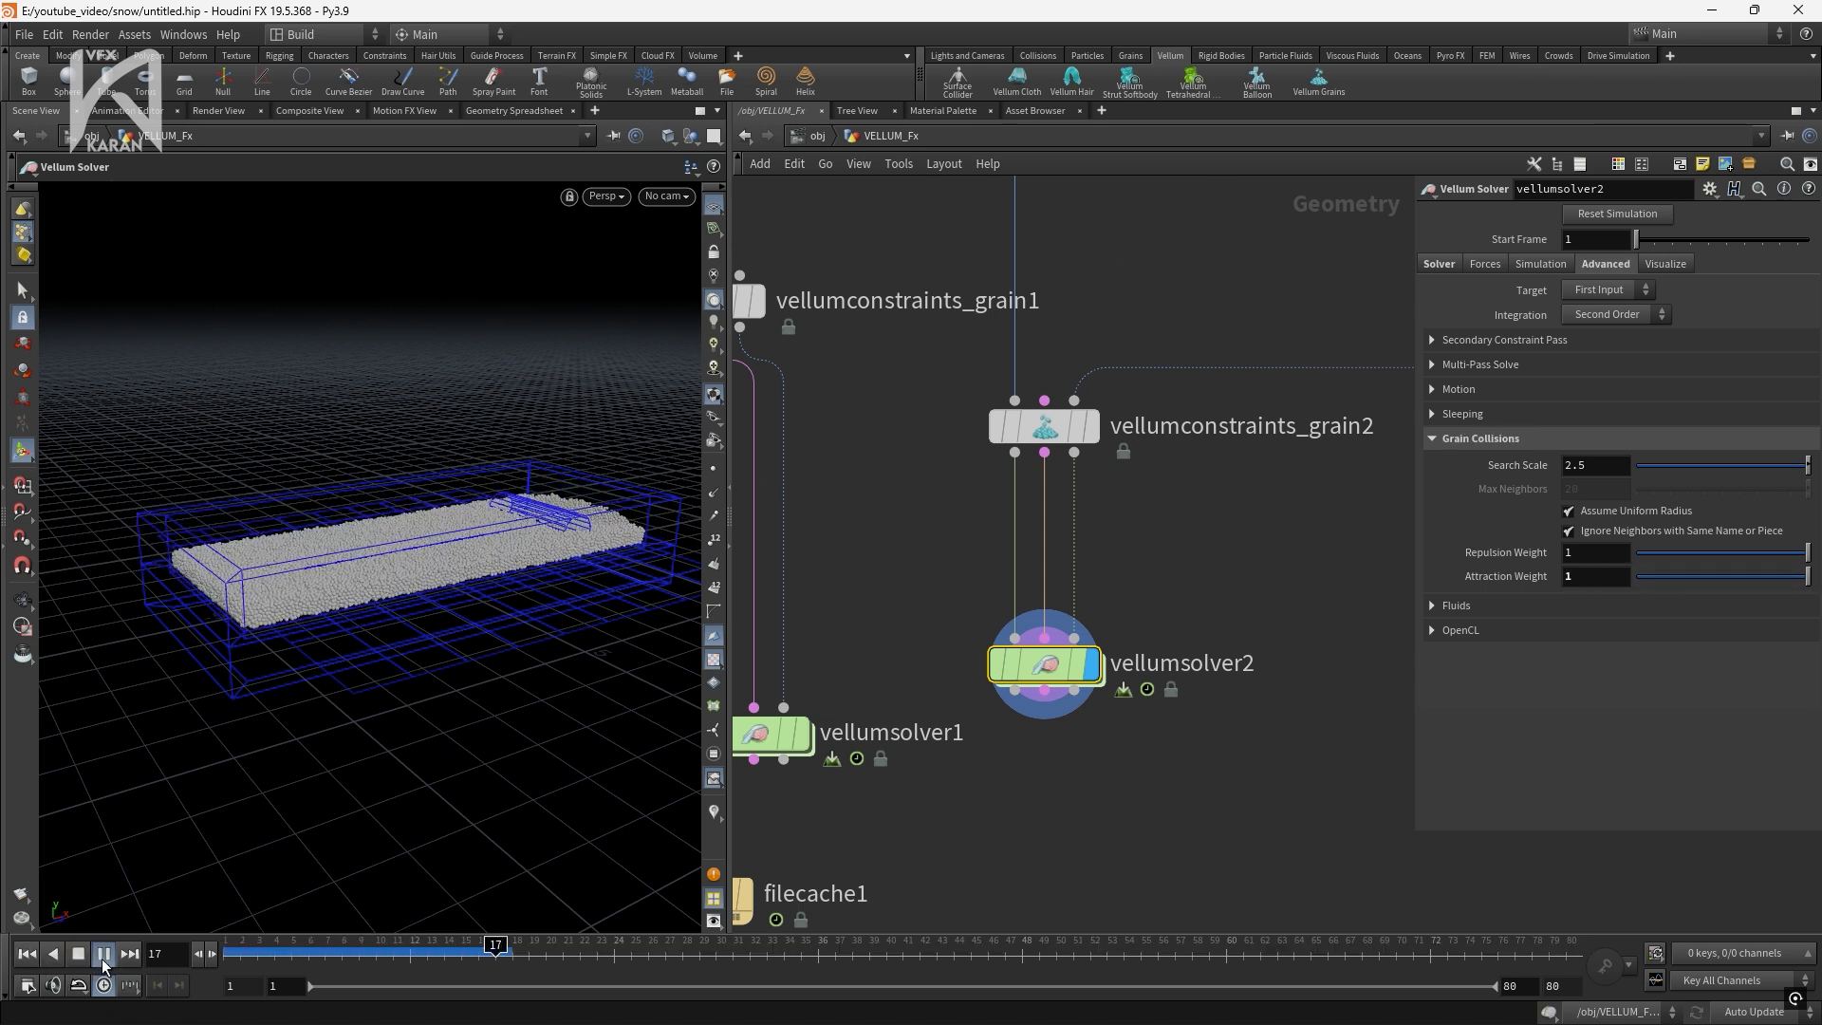
left_click(714, 947)
left_click_drag(714, 946, 510, 950)
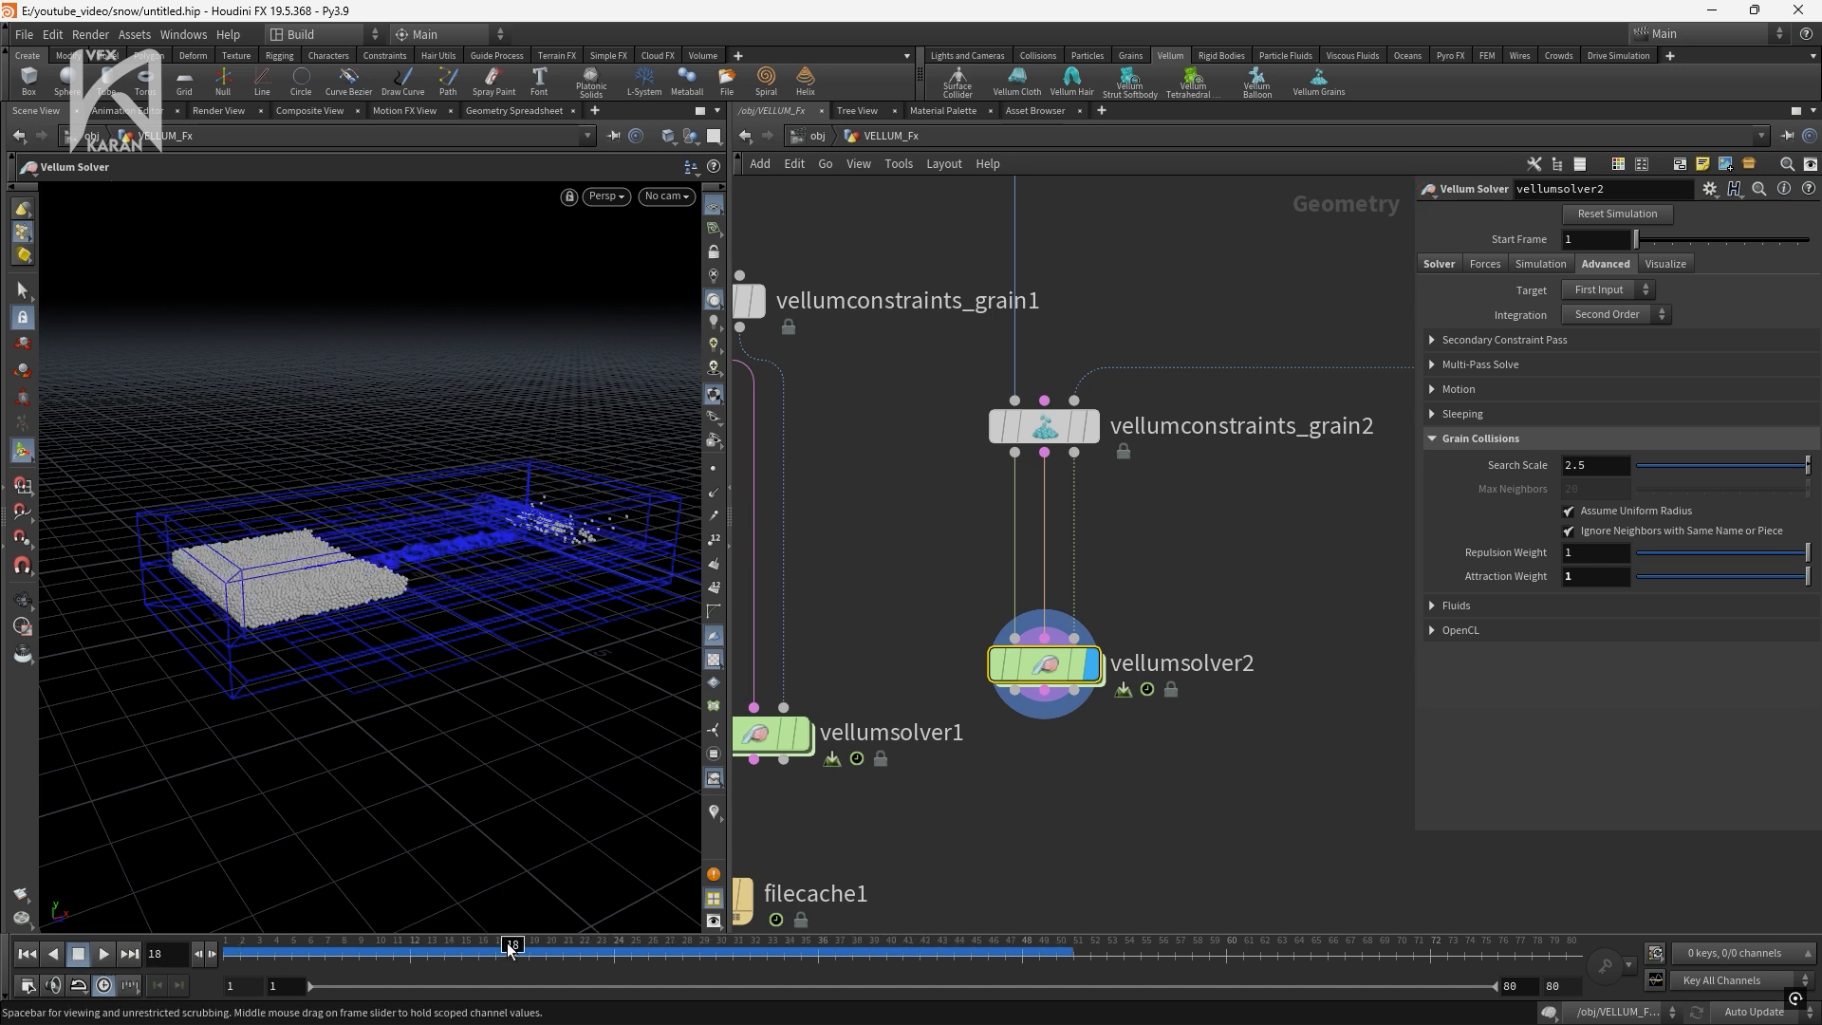
Set vellumsolver2's Substeps to 5, replay the simulation from the start and scrub to frame 24
mouse_move(1057, 674)
left_click(1429, 269)
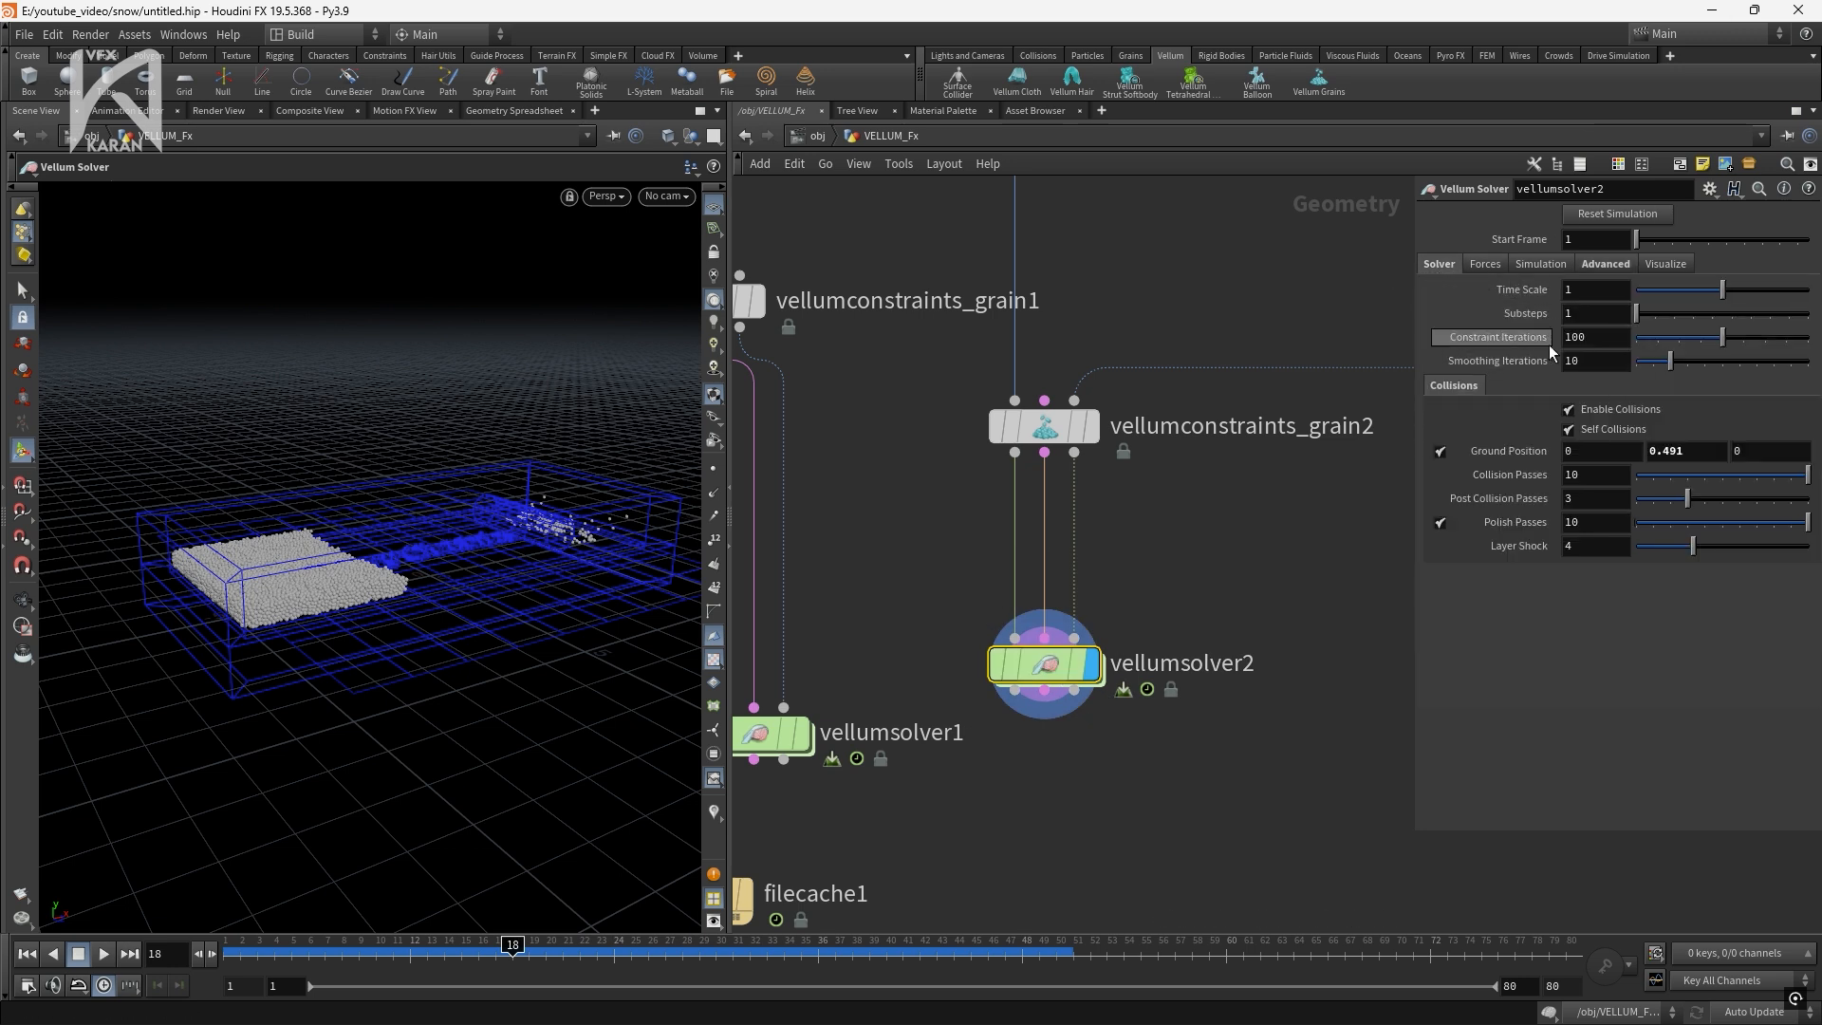
left_click(1585, 314)
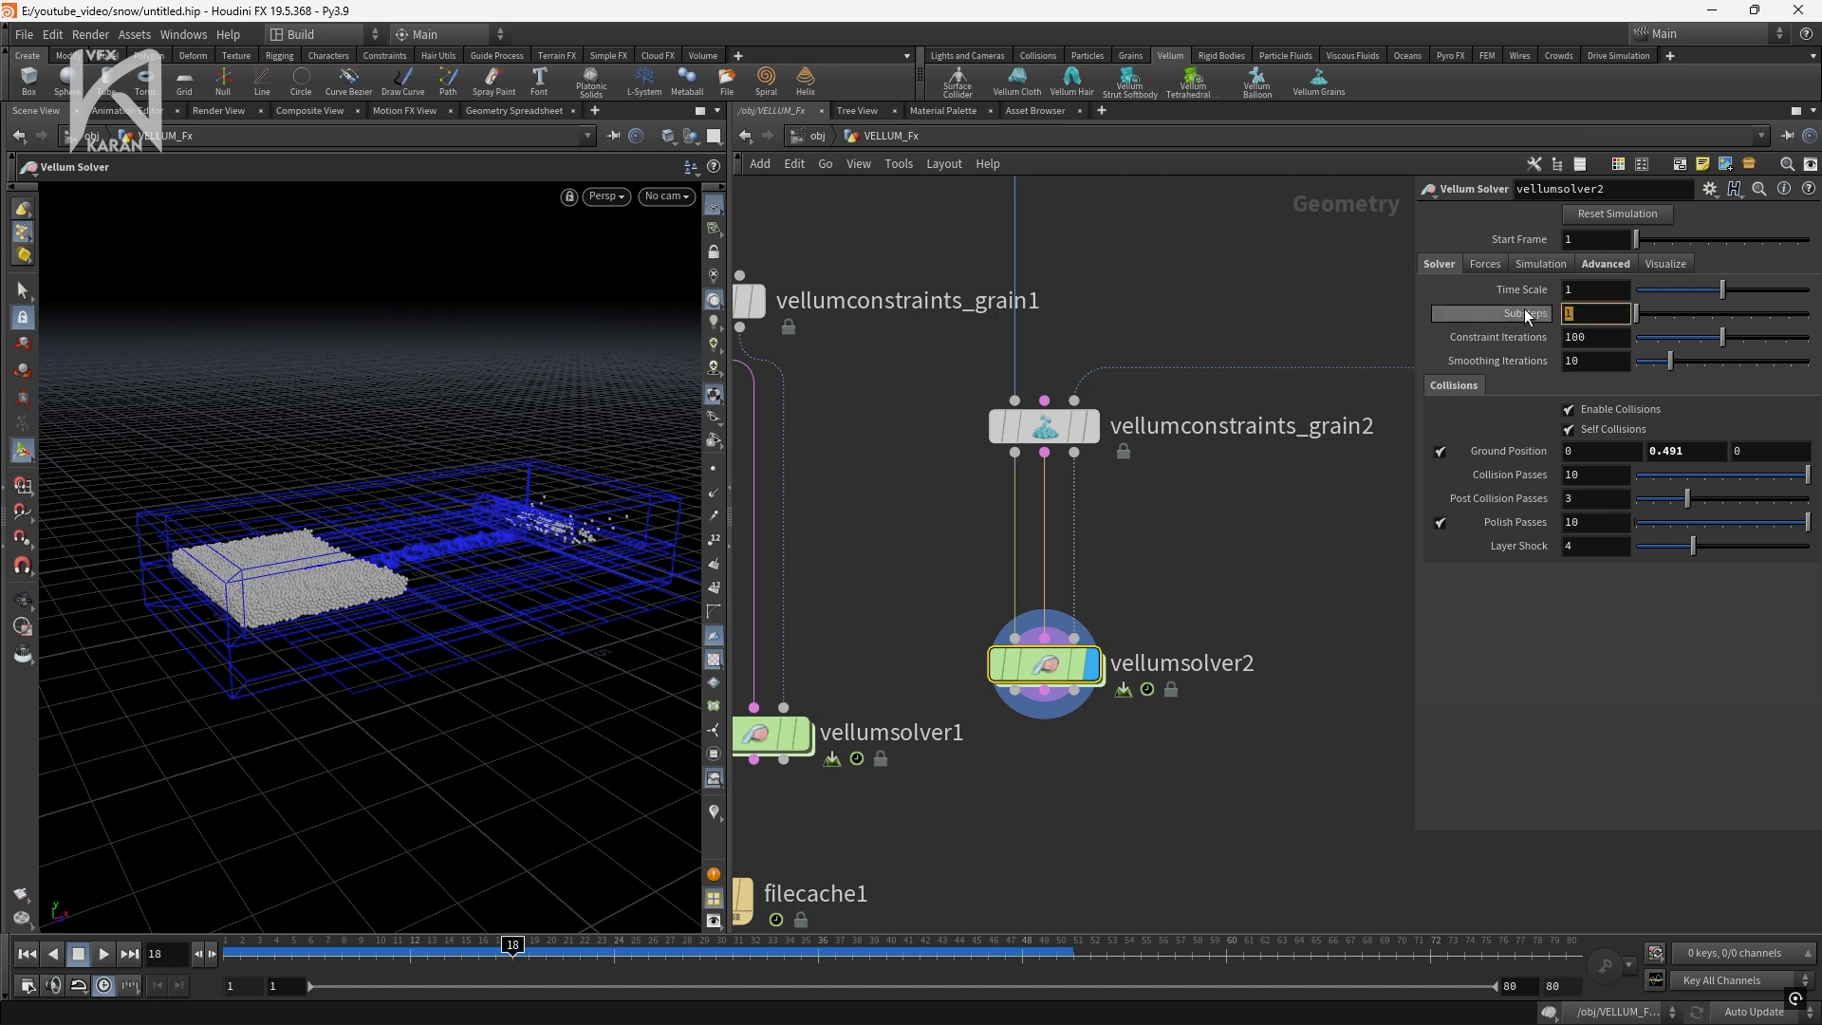
mouse_move(1525, 312)
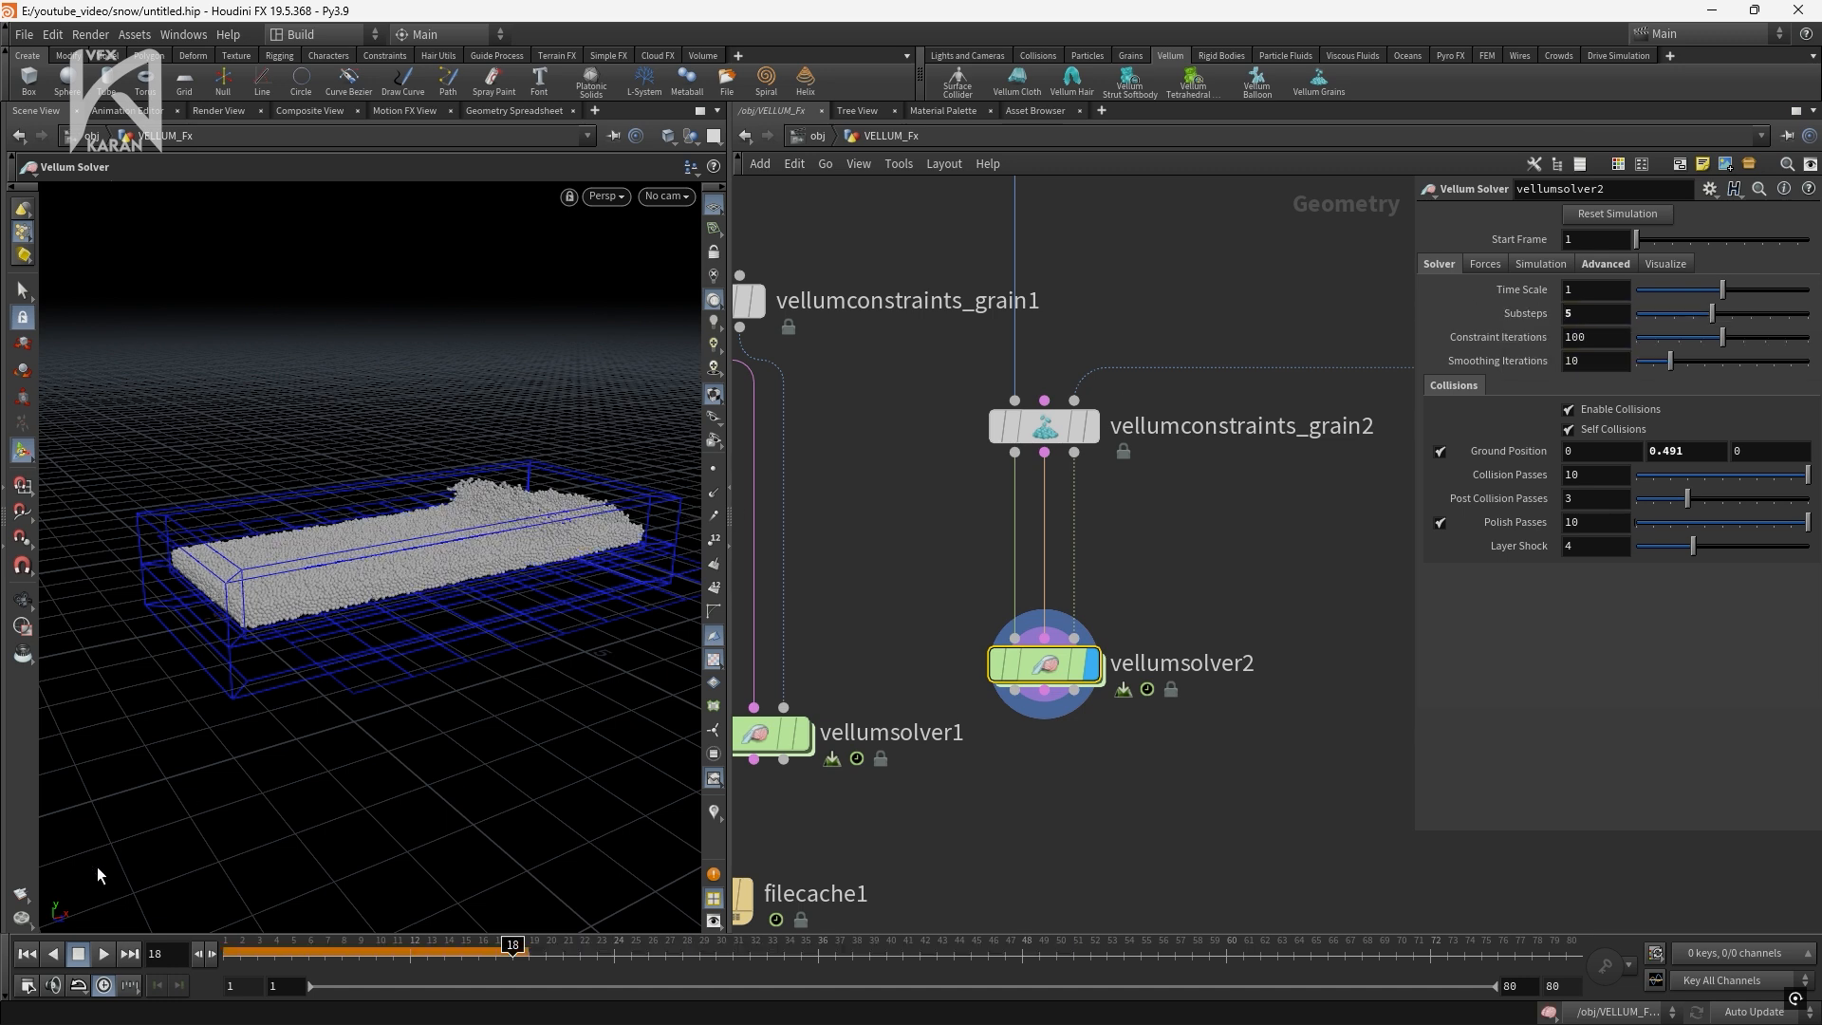
left_click(29, 955)
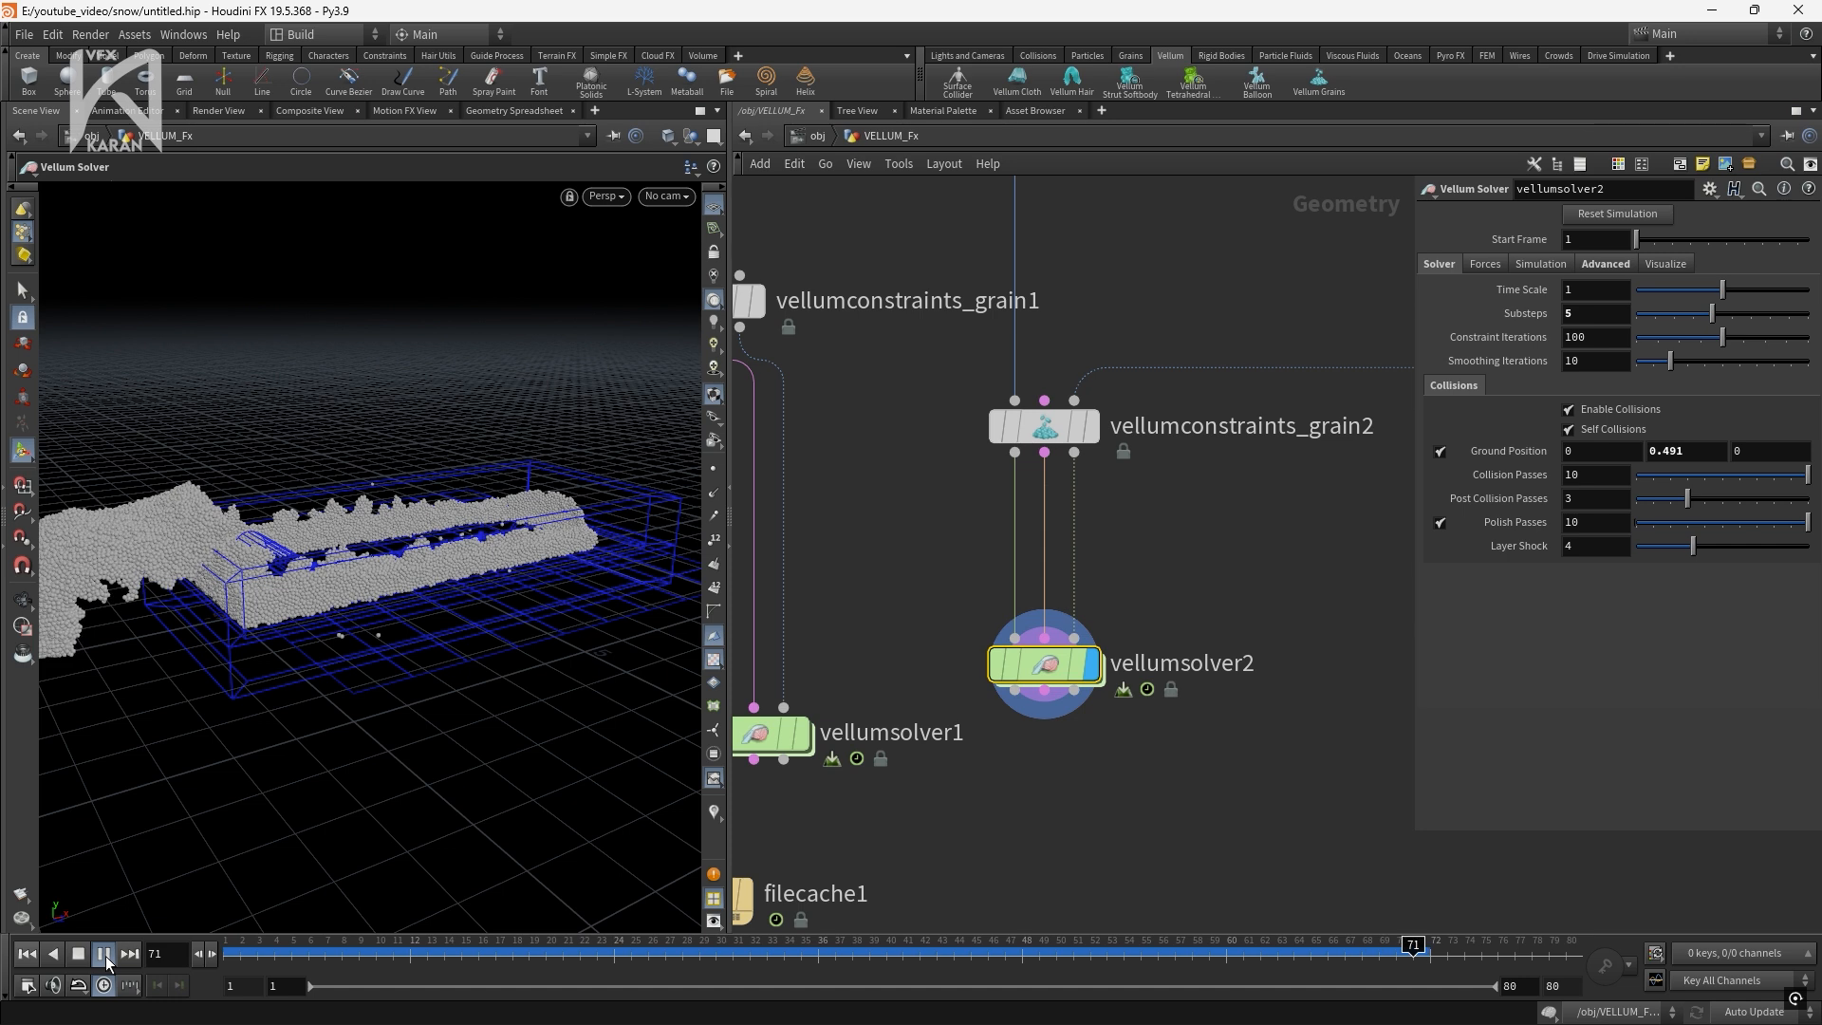
mouse_move(265, 954)
left_mouse_down()
mouse_move(917, 961)
mouse_move(656, 994)
mouse_move(596, 952)
mouse_move(912, 952)
mouse_move(614, 952)
left_mouse_up()
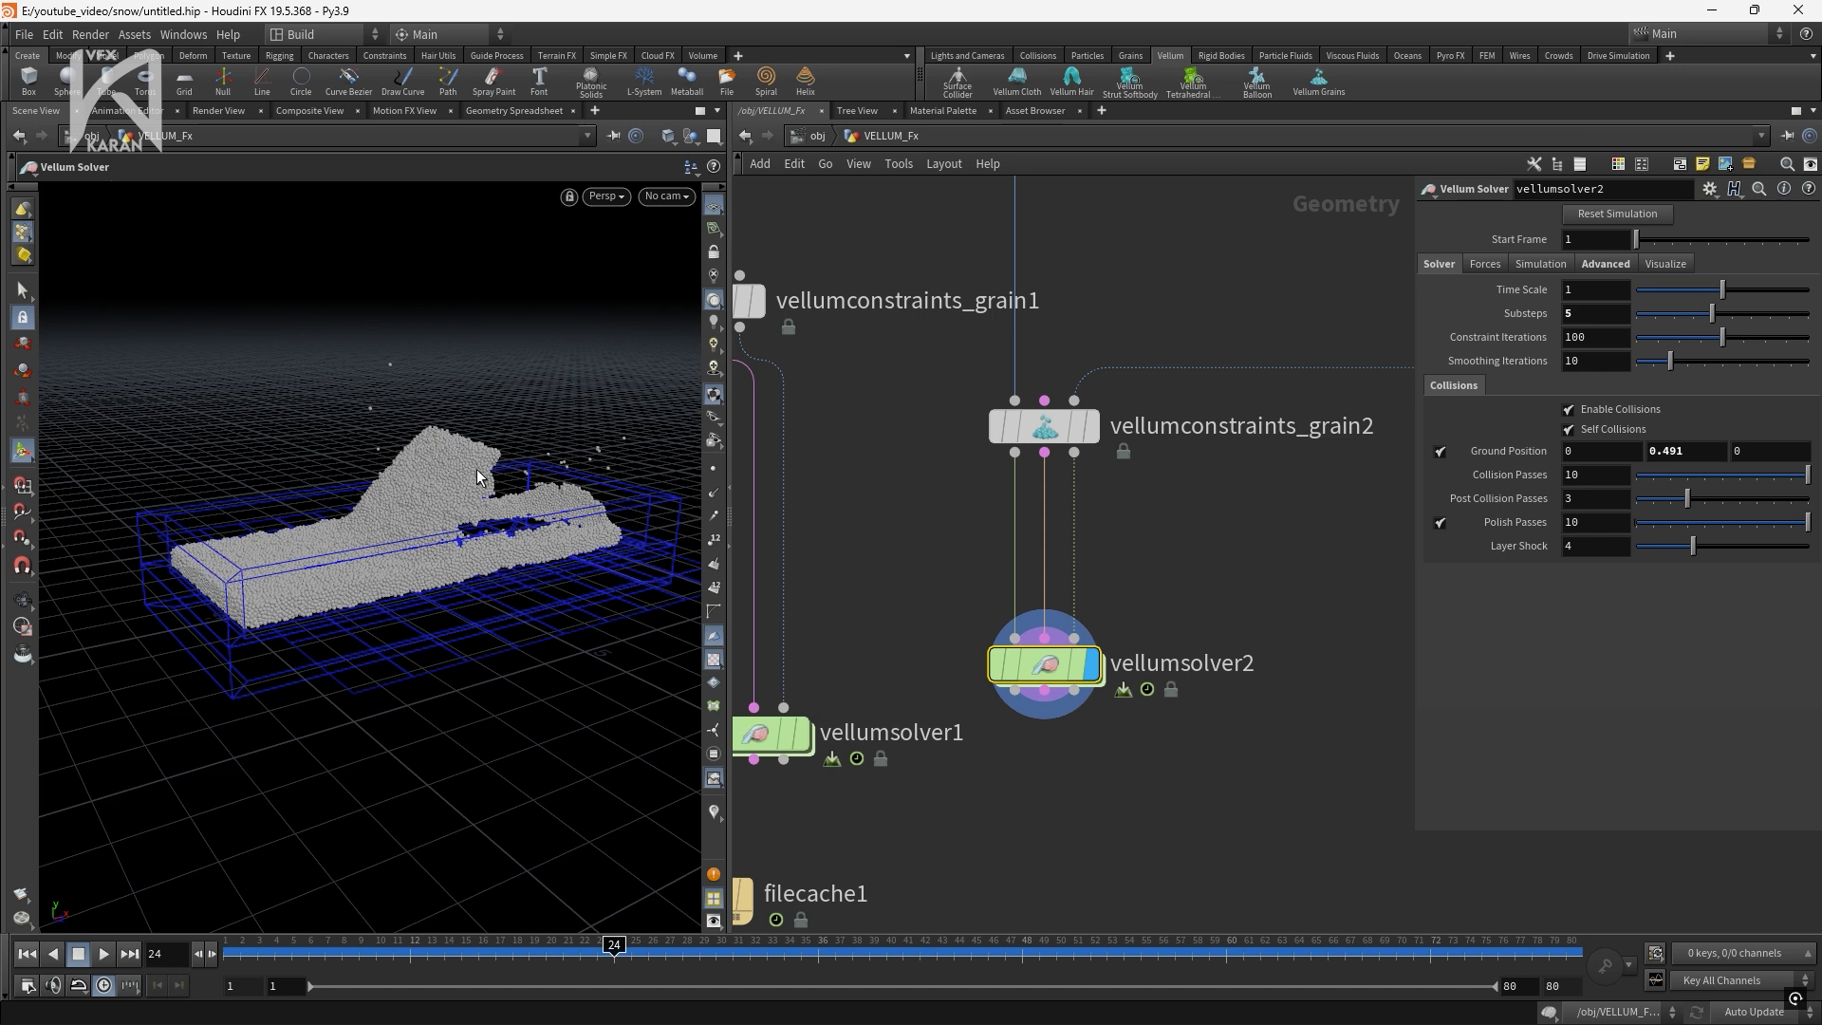
Insert an Attribute Noise node between the first output of vellumconstraints_grain2 and vellumsolver2, and display it
key("Tab")
key("Escape")
key("Tab")
type("noise")
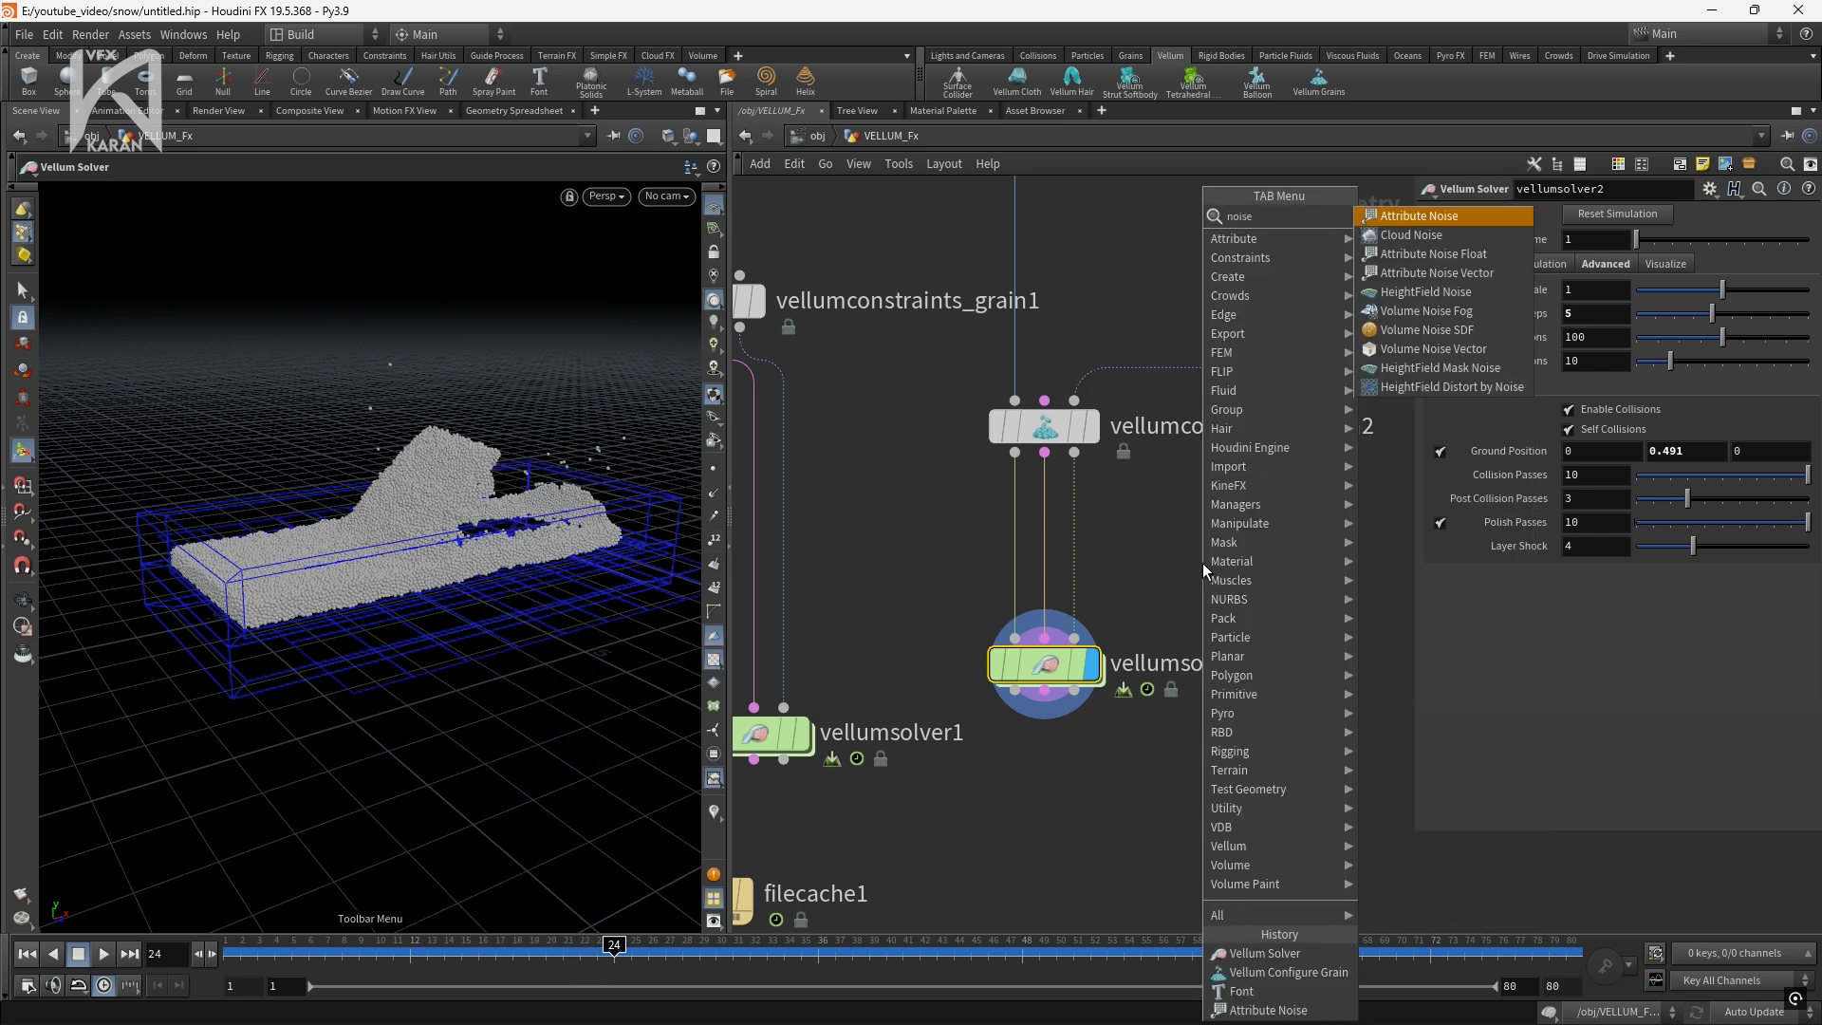
key("Return")
left_click(1204, 562)
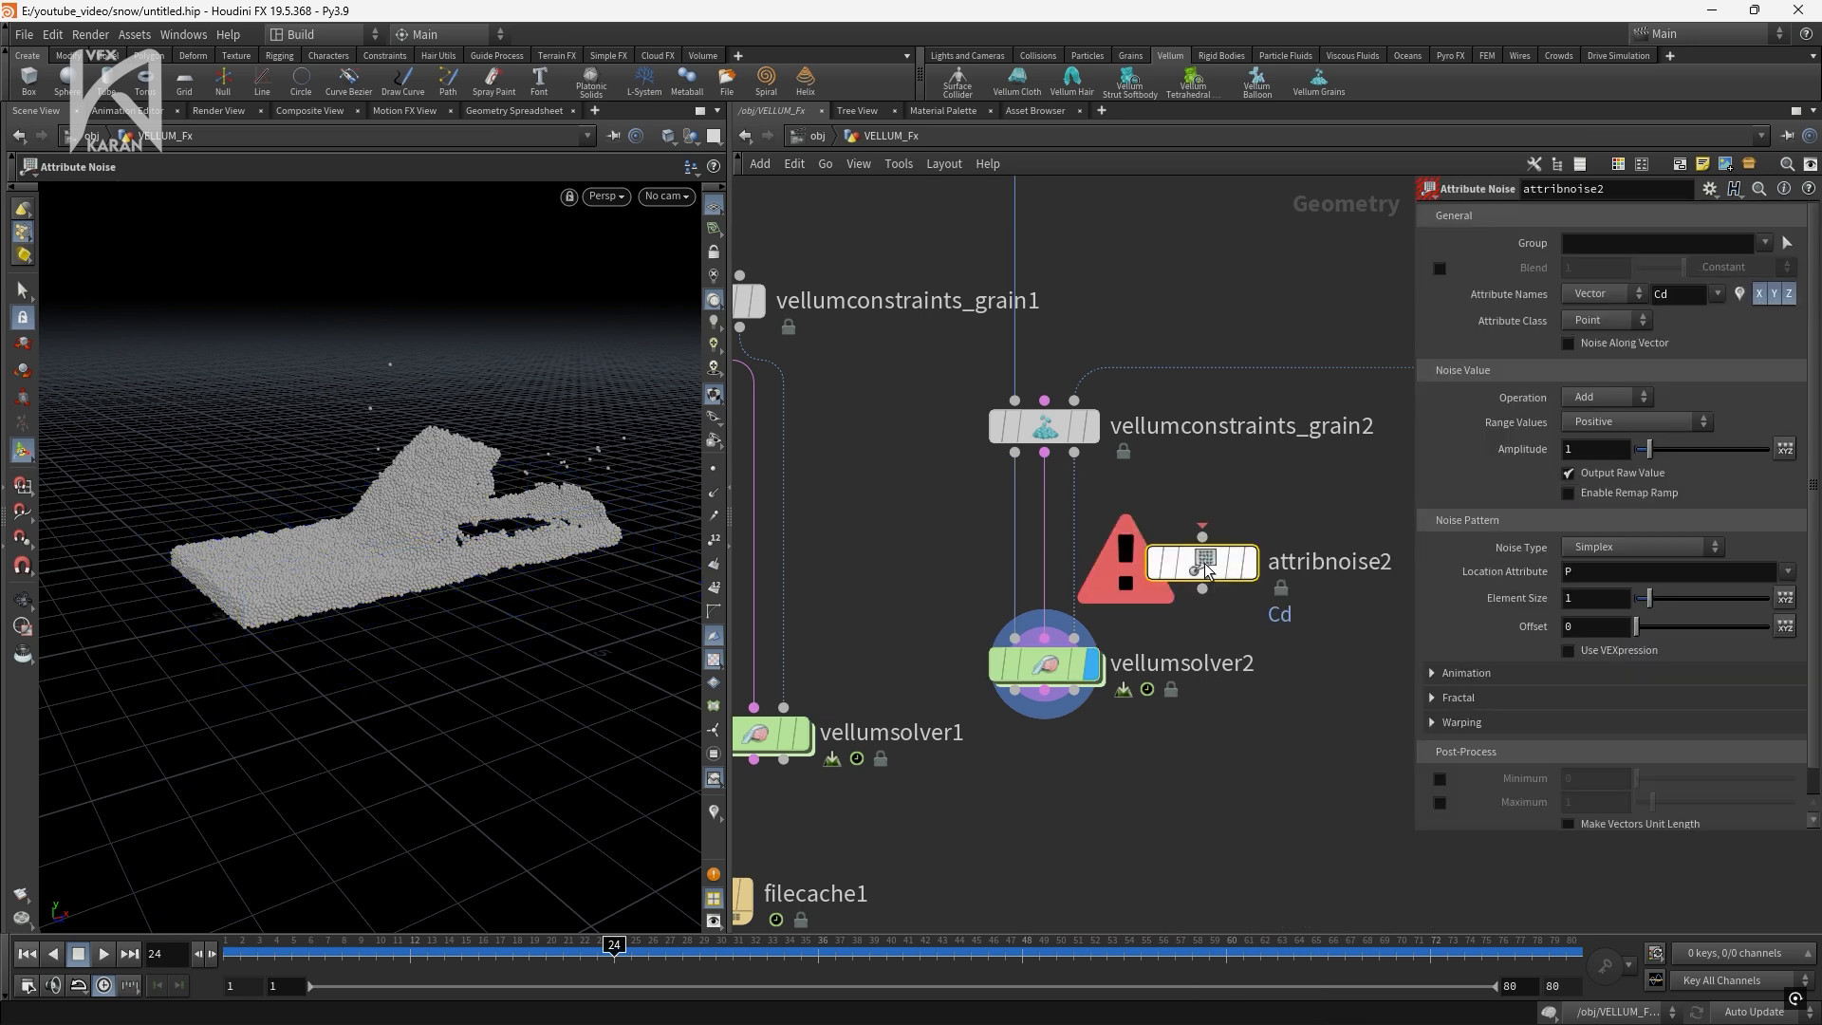
left_click_drag(1203, 562, 930, 534)
left_click(978, 534)
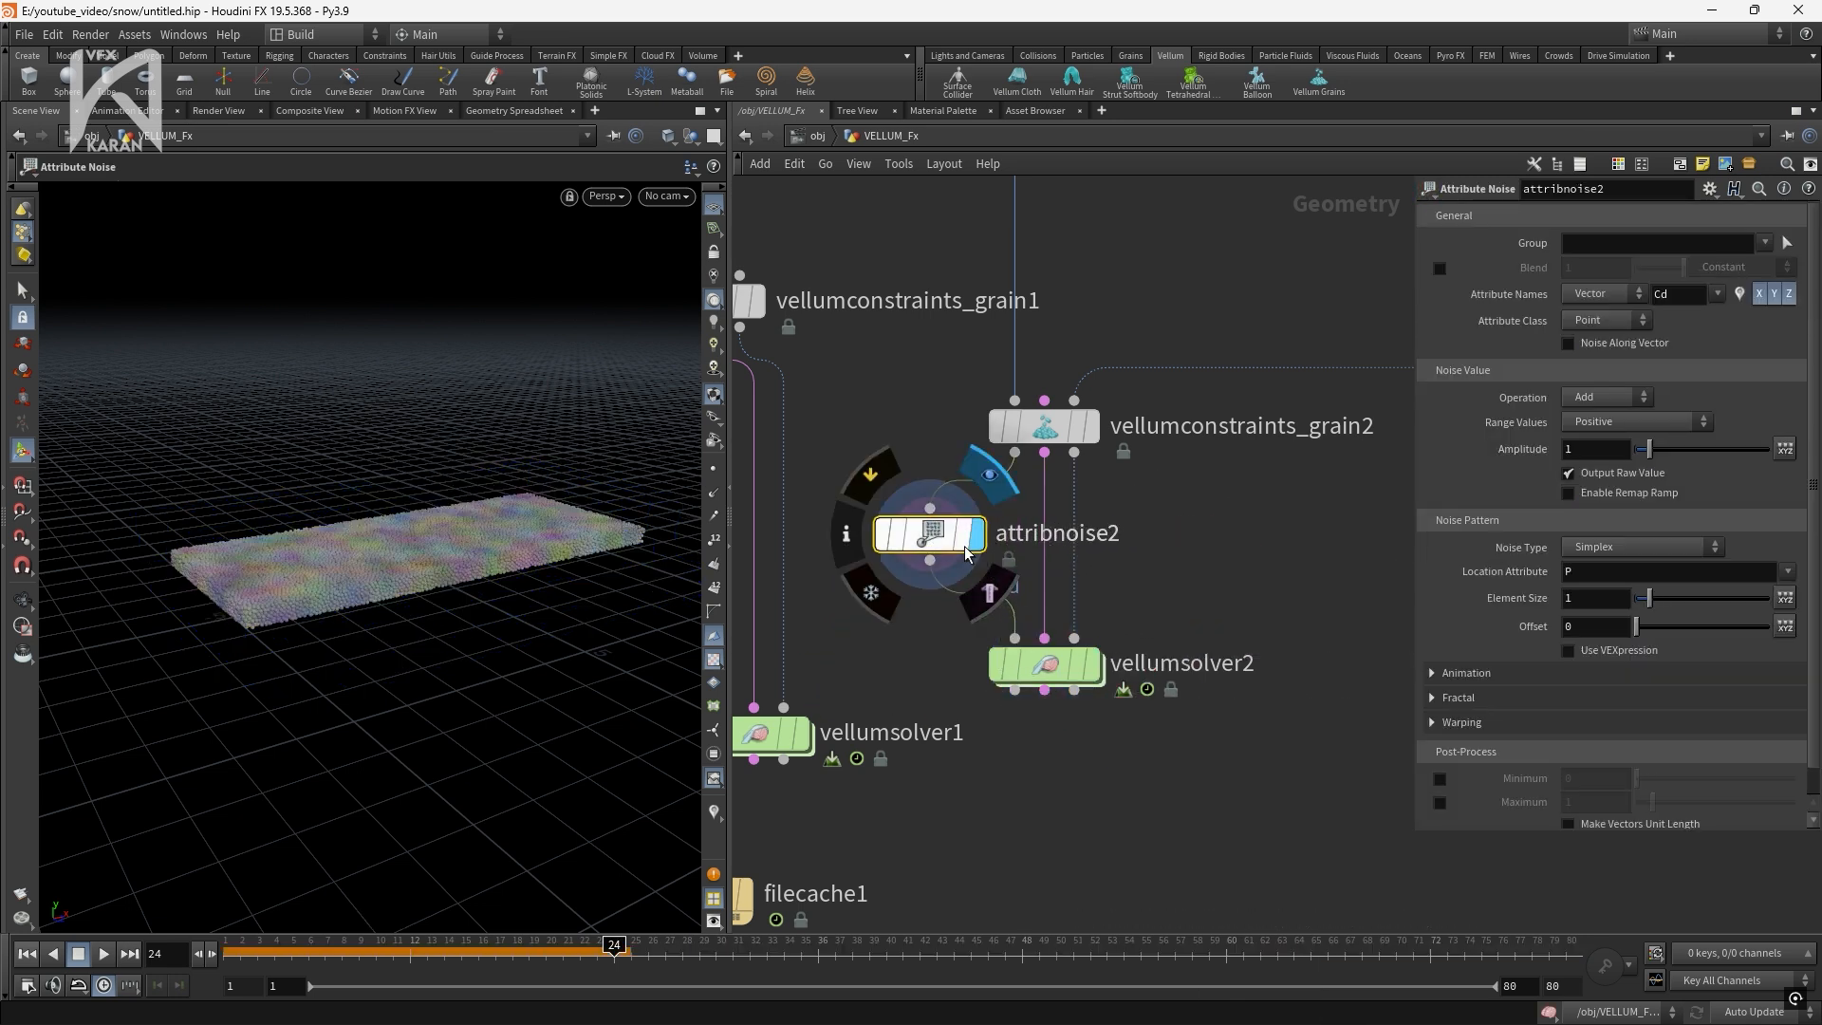
Set attribnoise2 to a Float attribute named attractionweight
left_click(1595, 302)
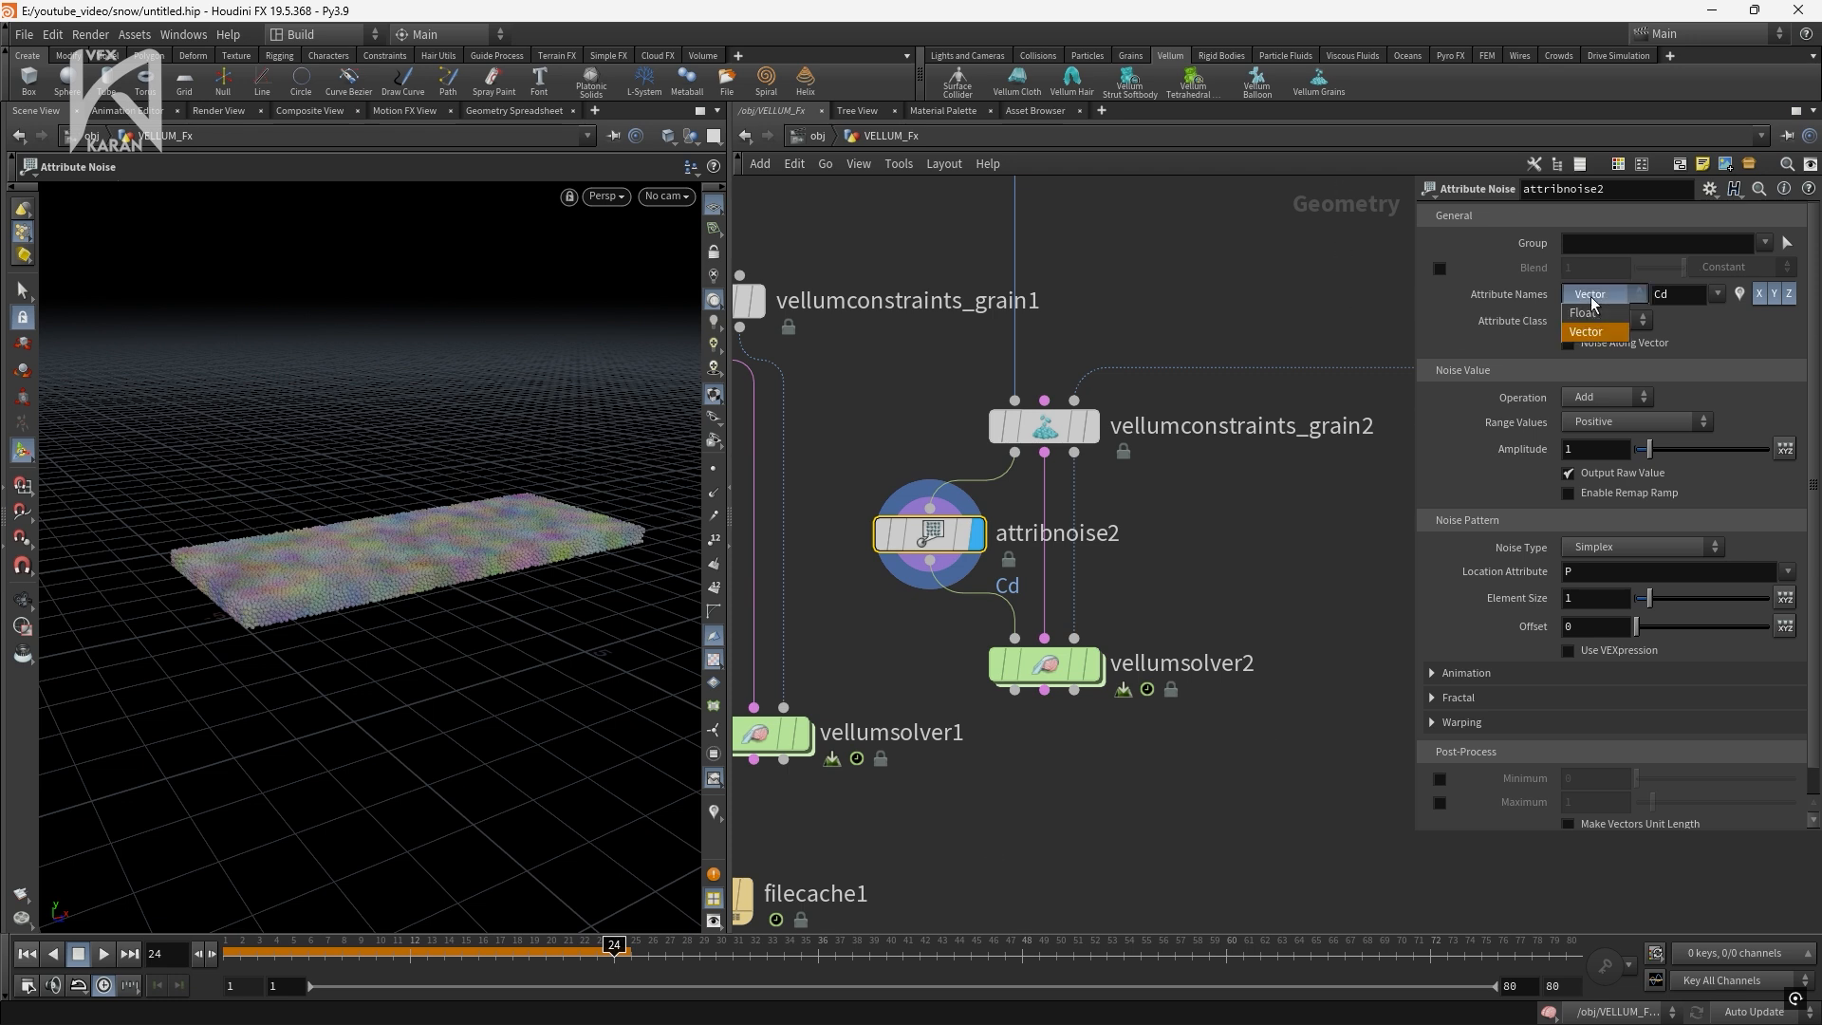
left_click(1596, 313)
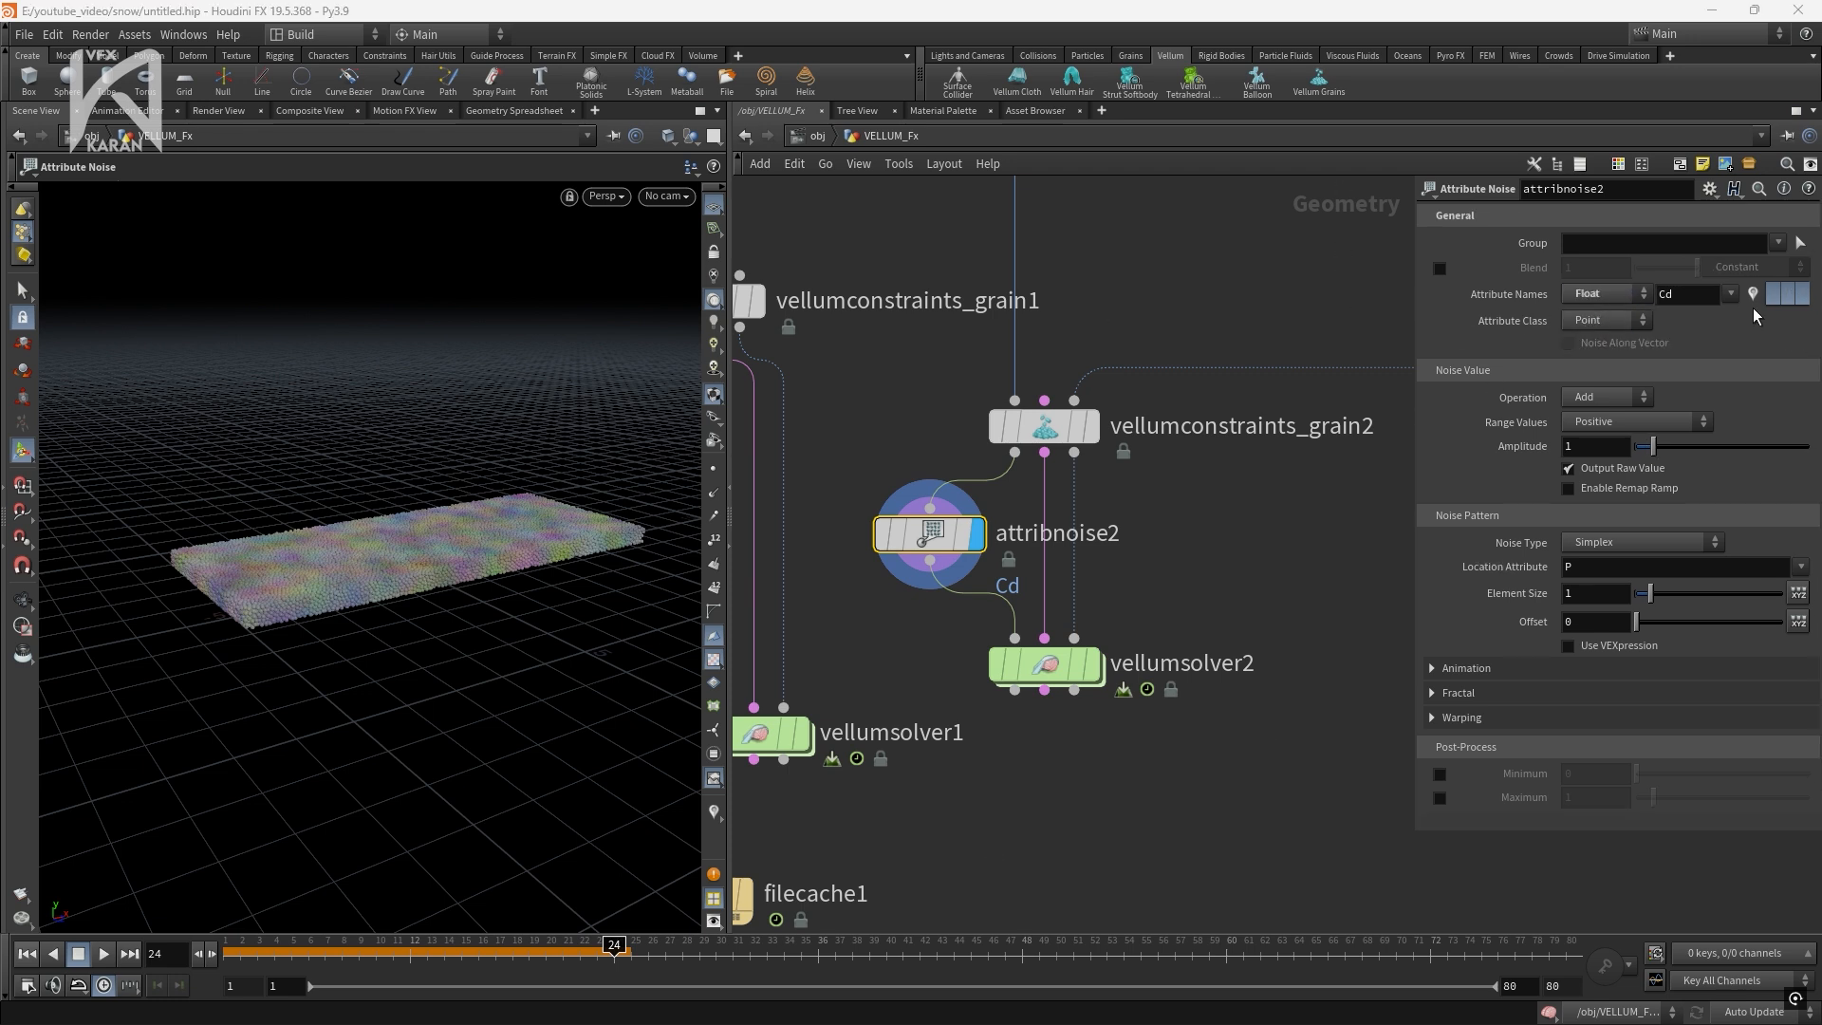
left_click(1699, 298)
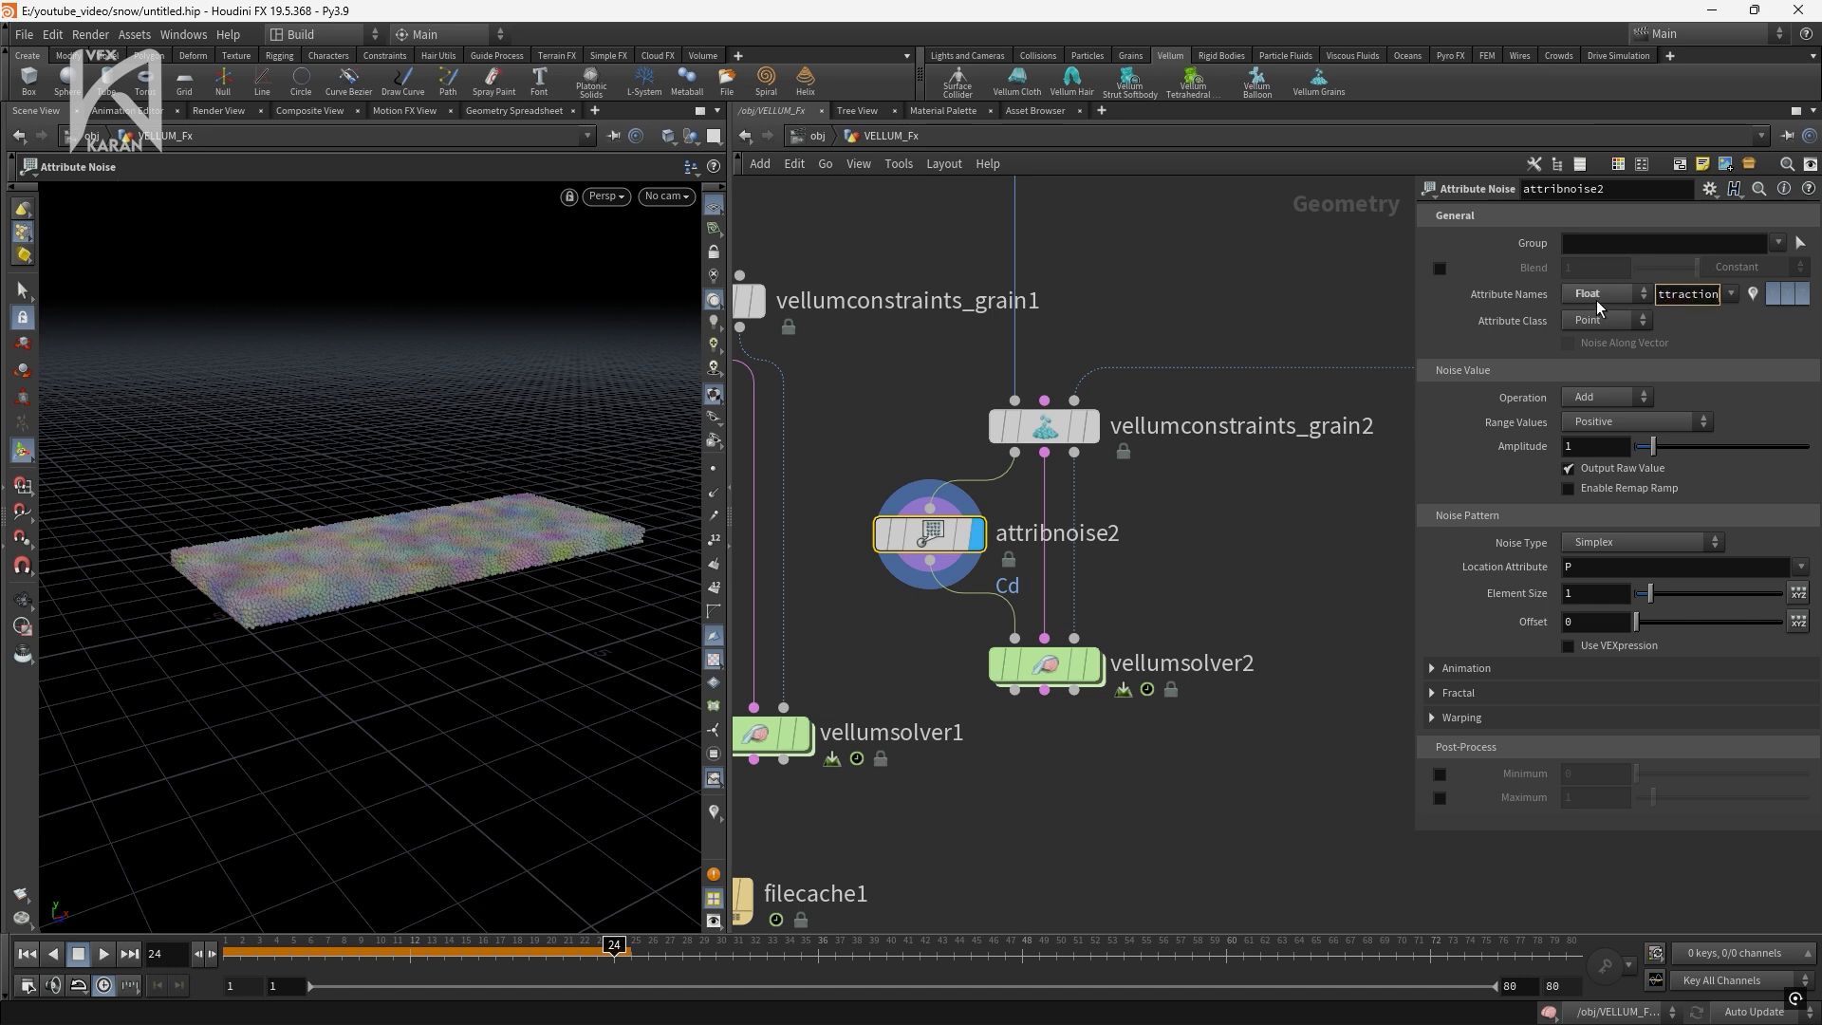
key("Return")
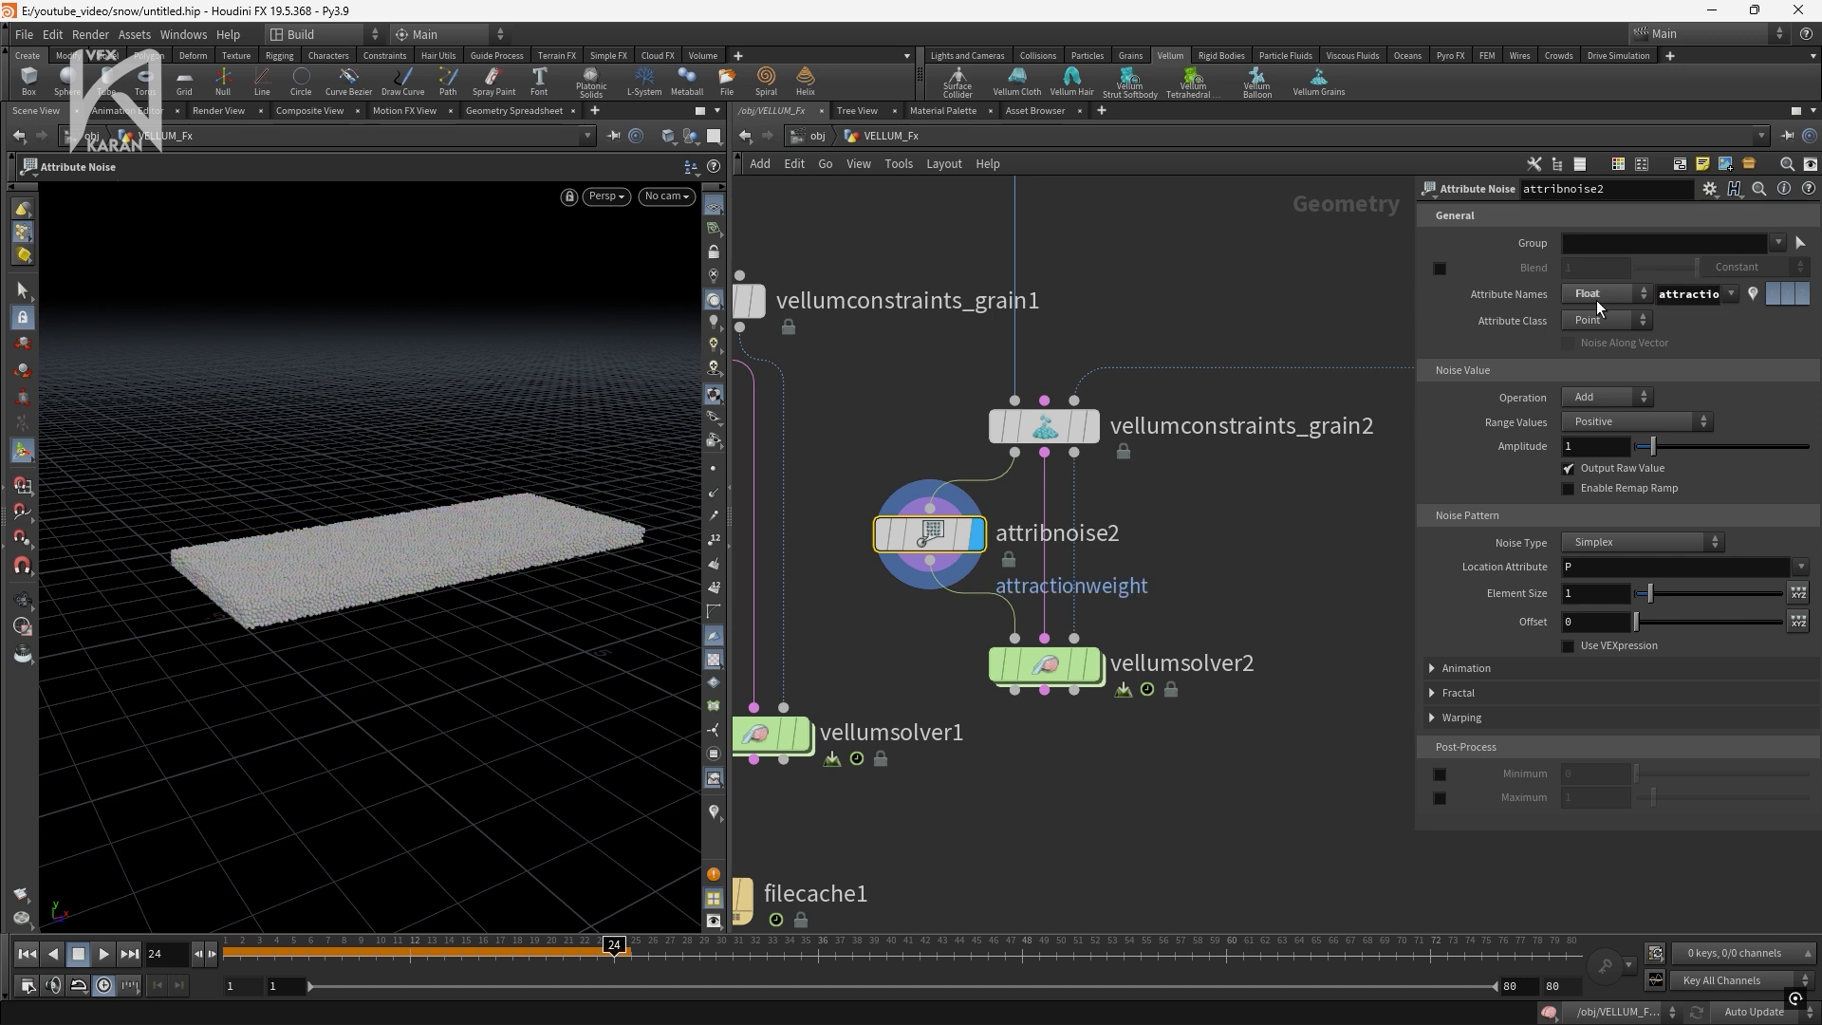
Inspect the grain bed up close and hide the node parameters shown over the network view
left_click_drag(529, 487, 427, 534, "alt")
scroll(417, 560, "up", 5)
scroll(427, 535, "down", 4)
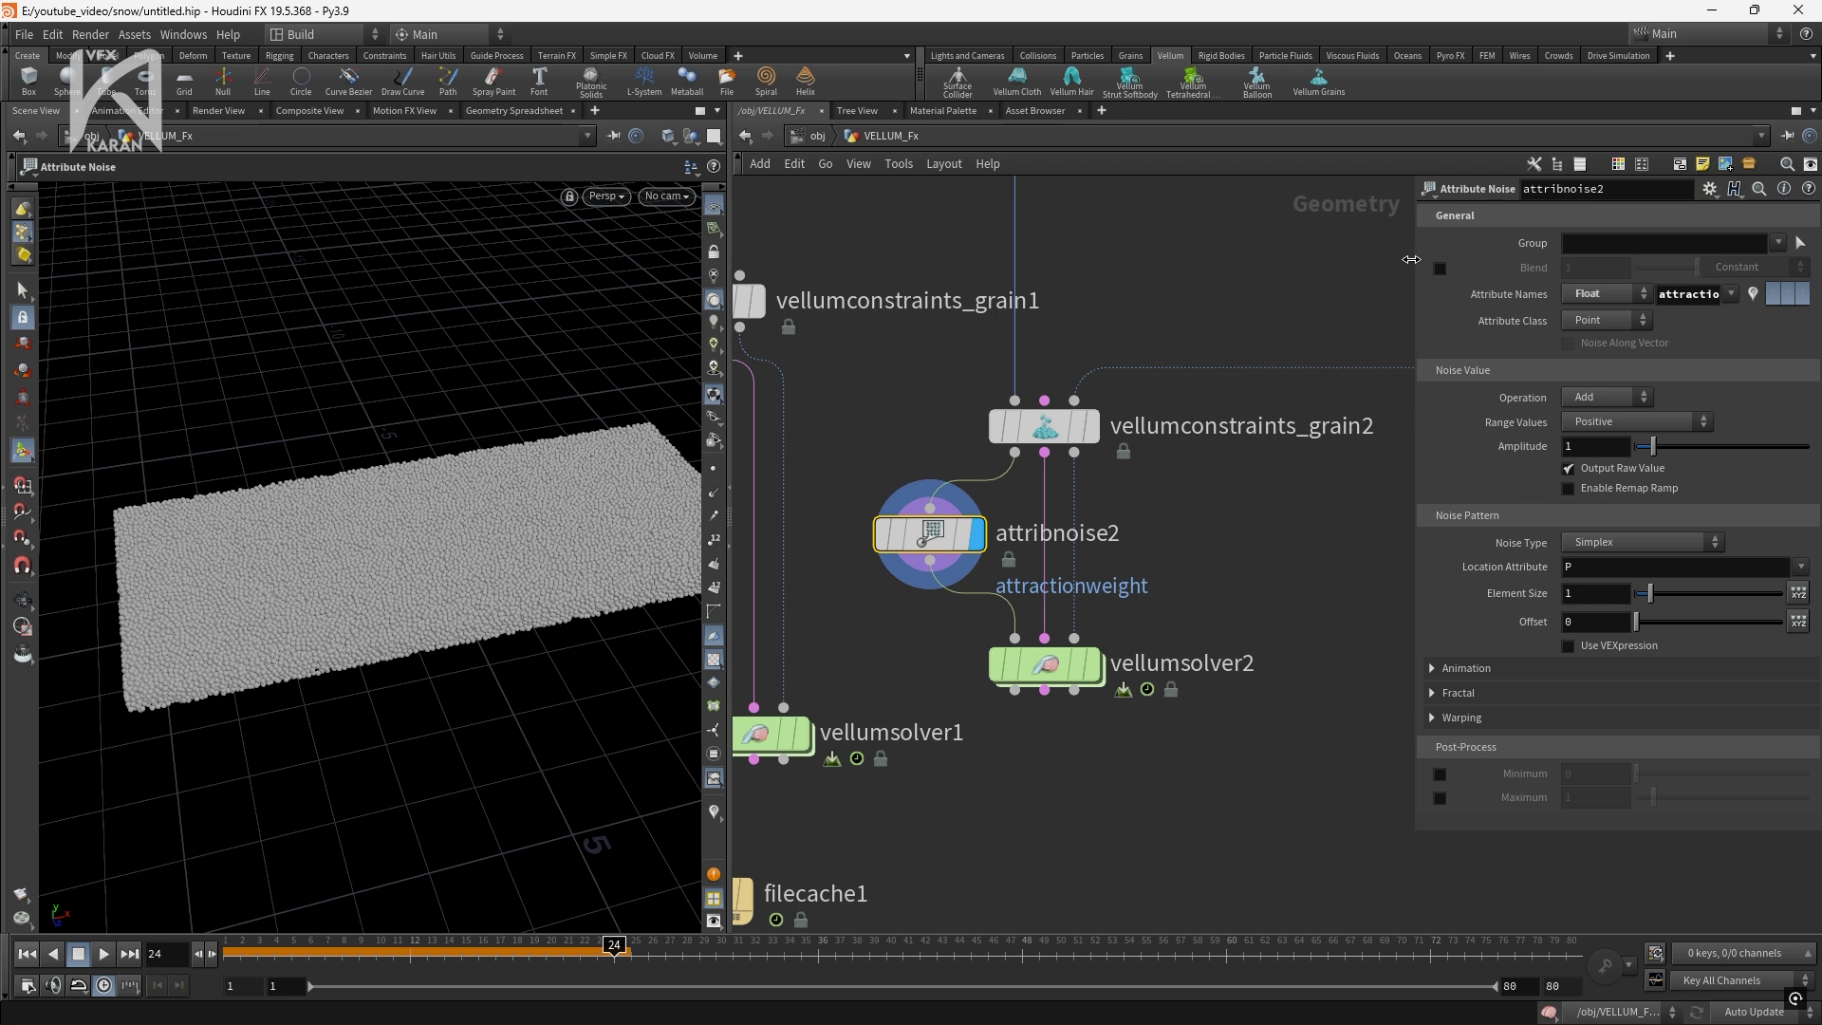
key("p")
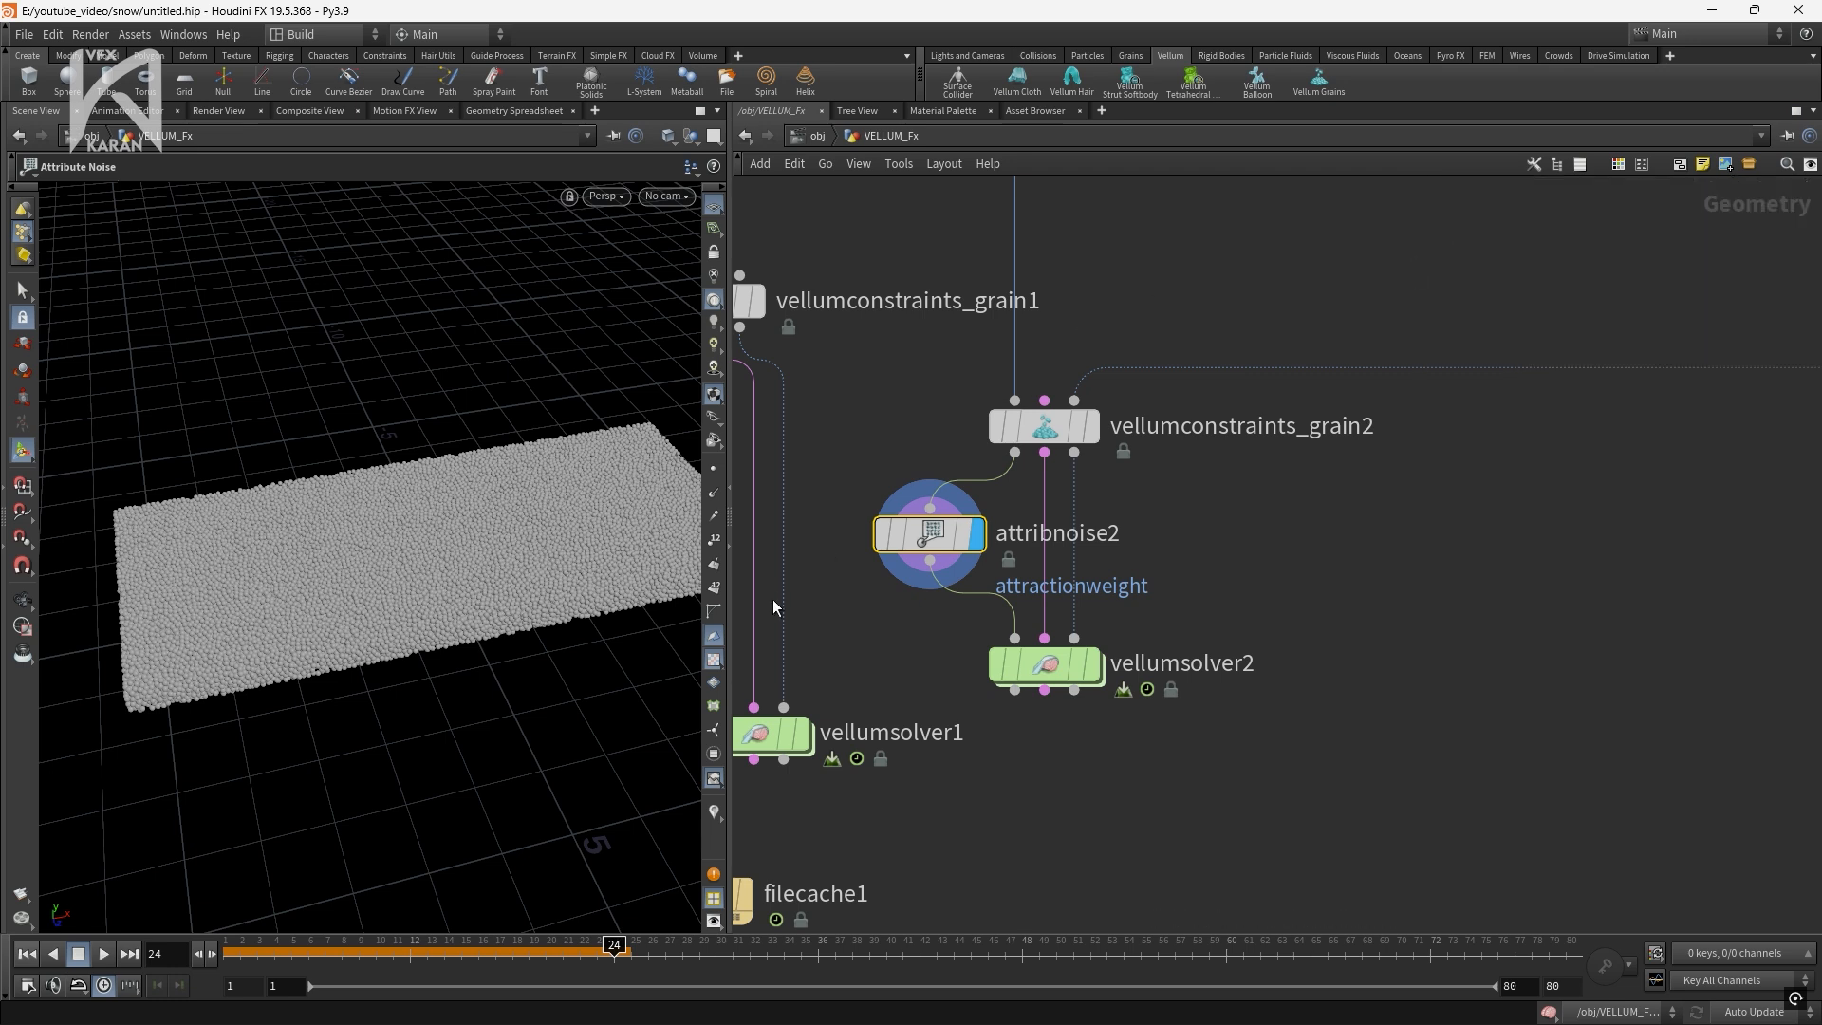
mouse_move(914, 539)
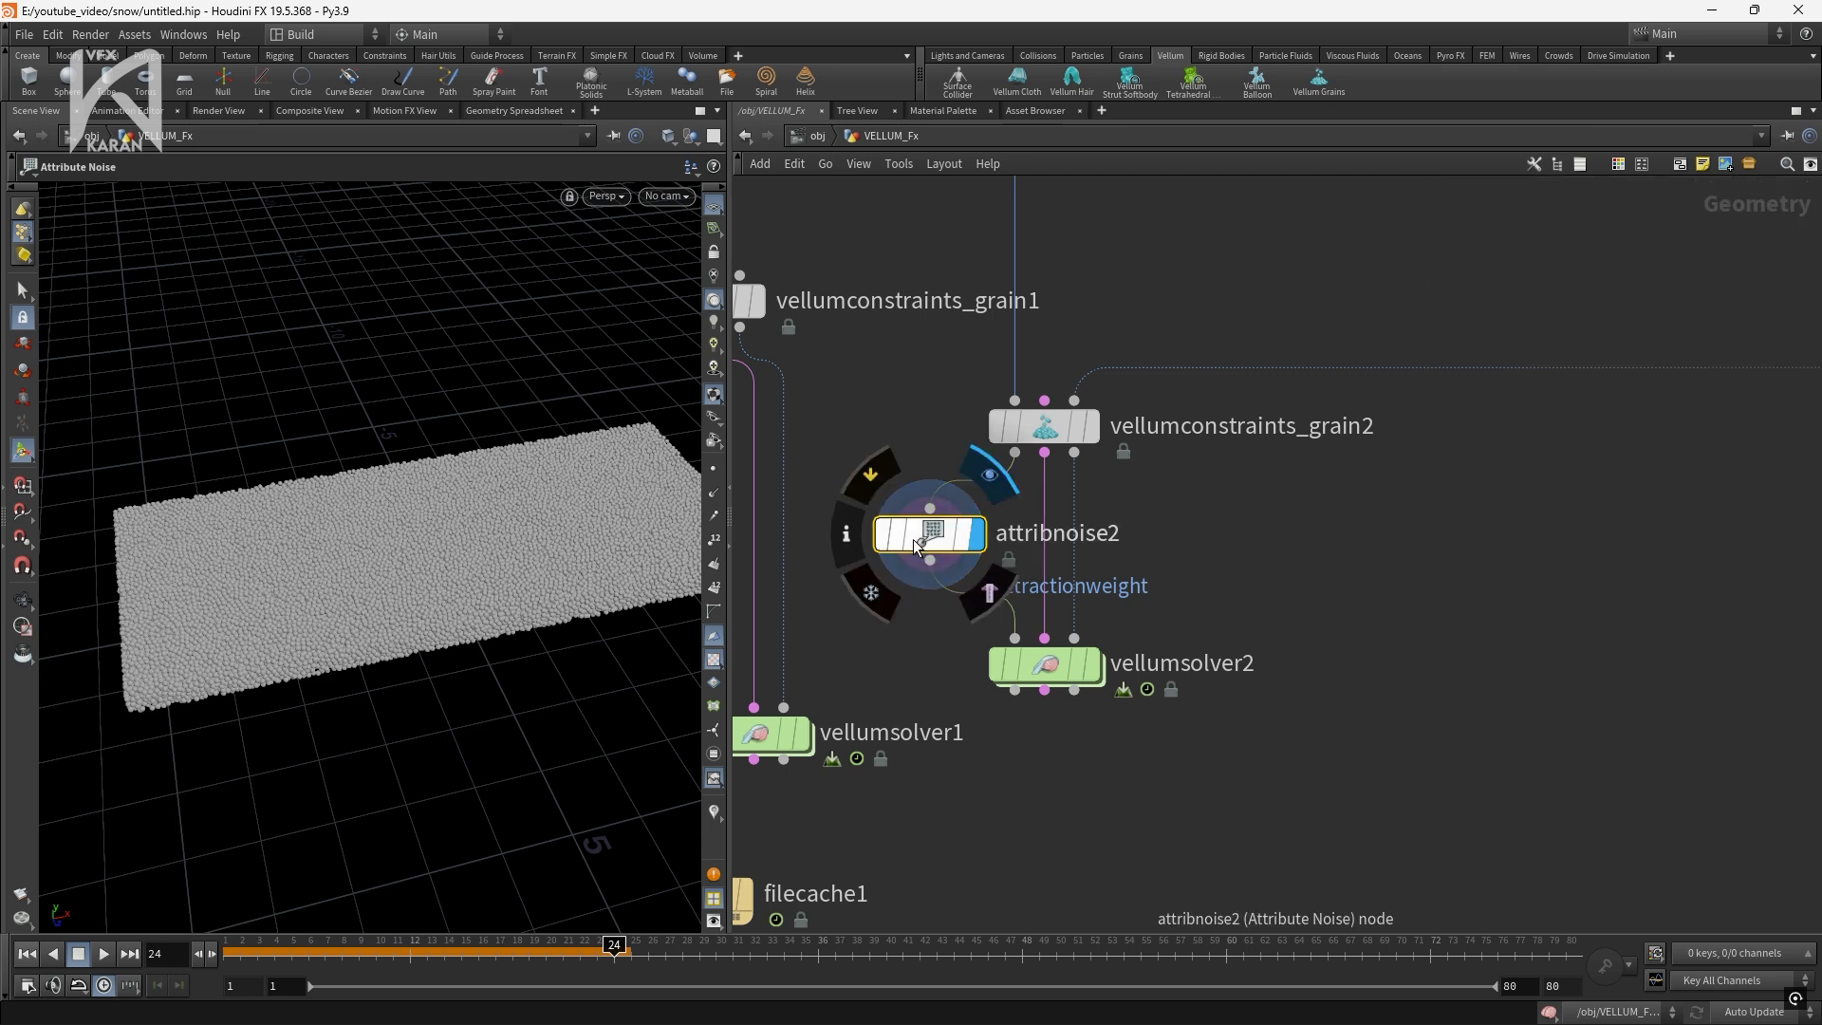
Show attribnoise2's parameters and visualize its attractionweight attribute as colours on the grains
key("p")
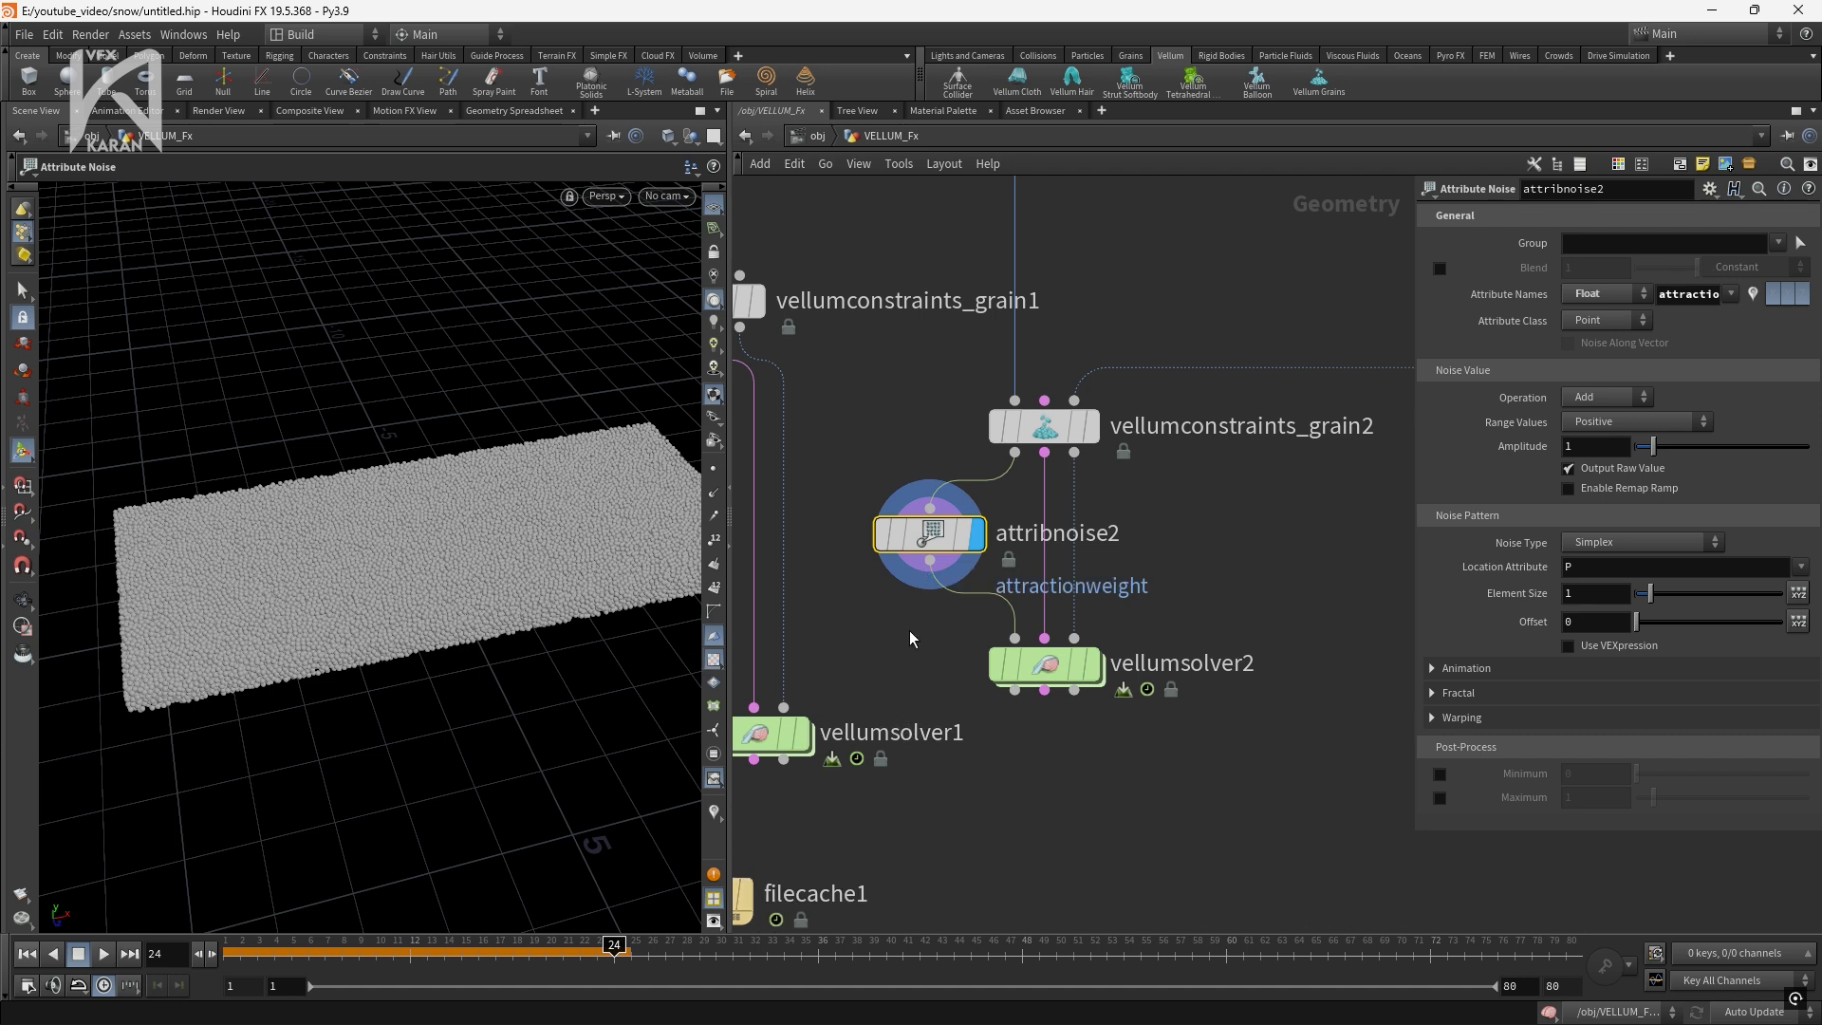
left_click(715, 816)
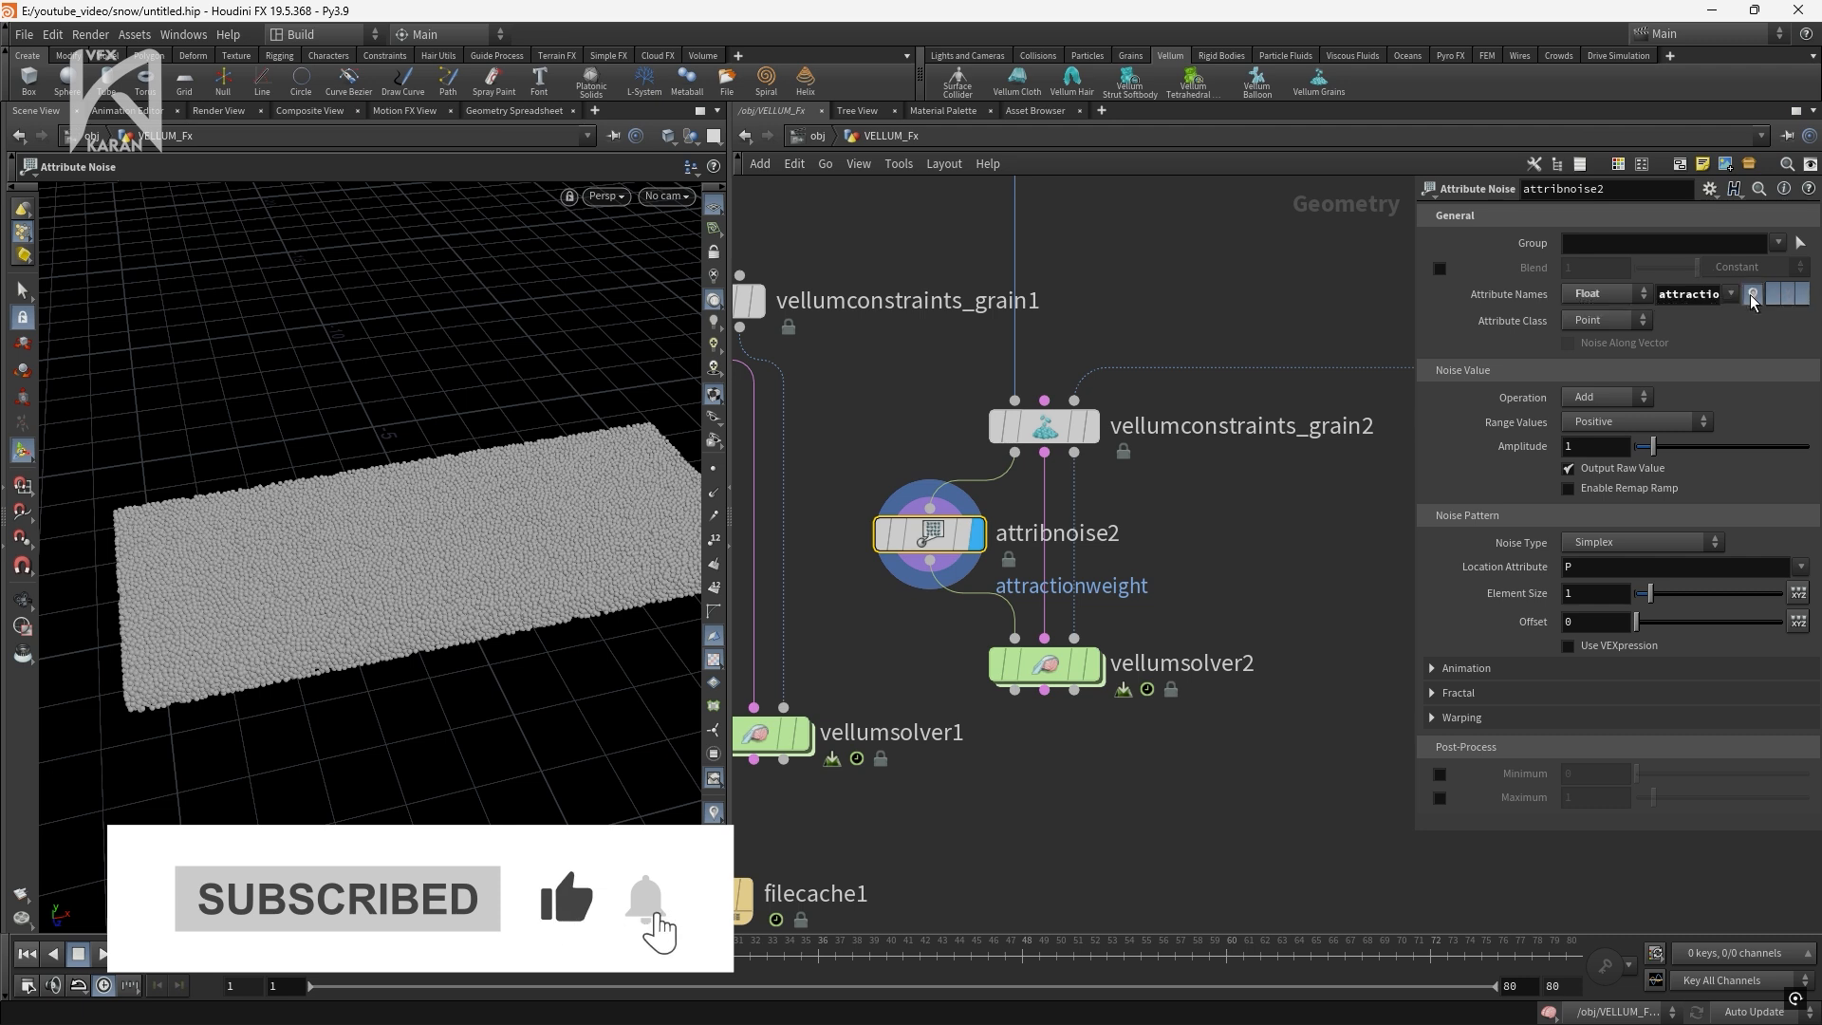
left_click(1752, 298)
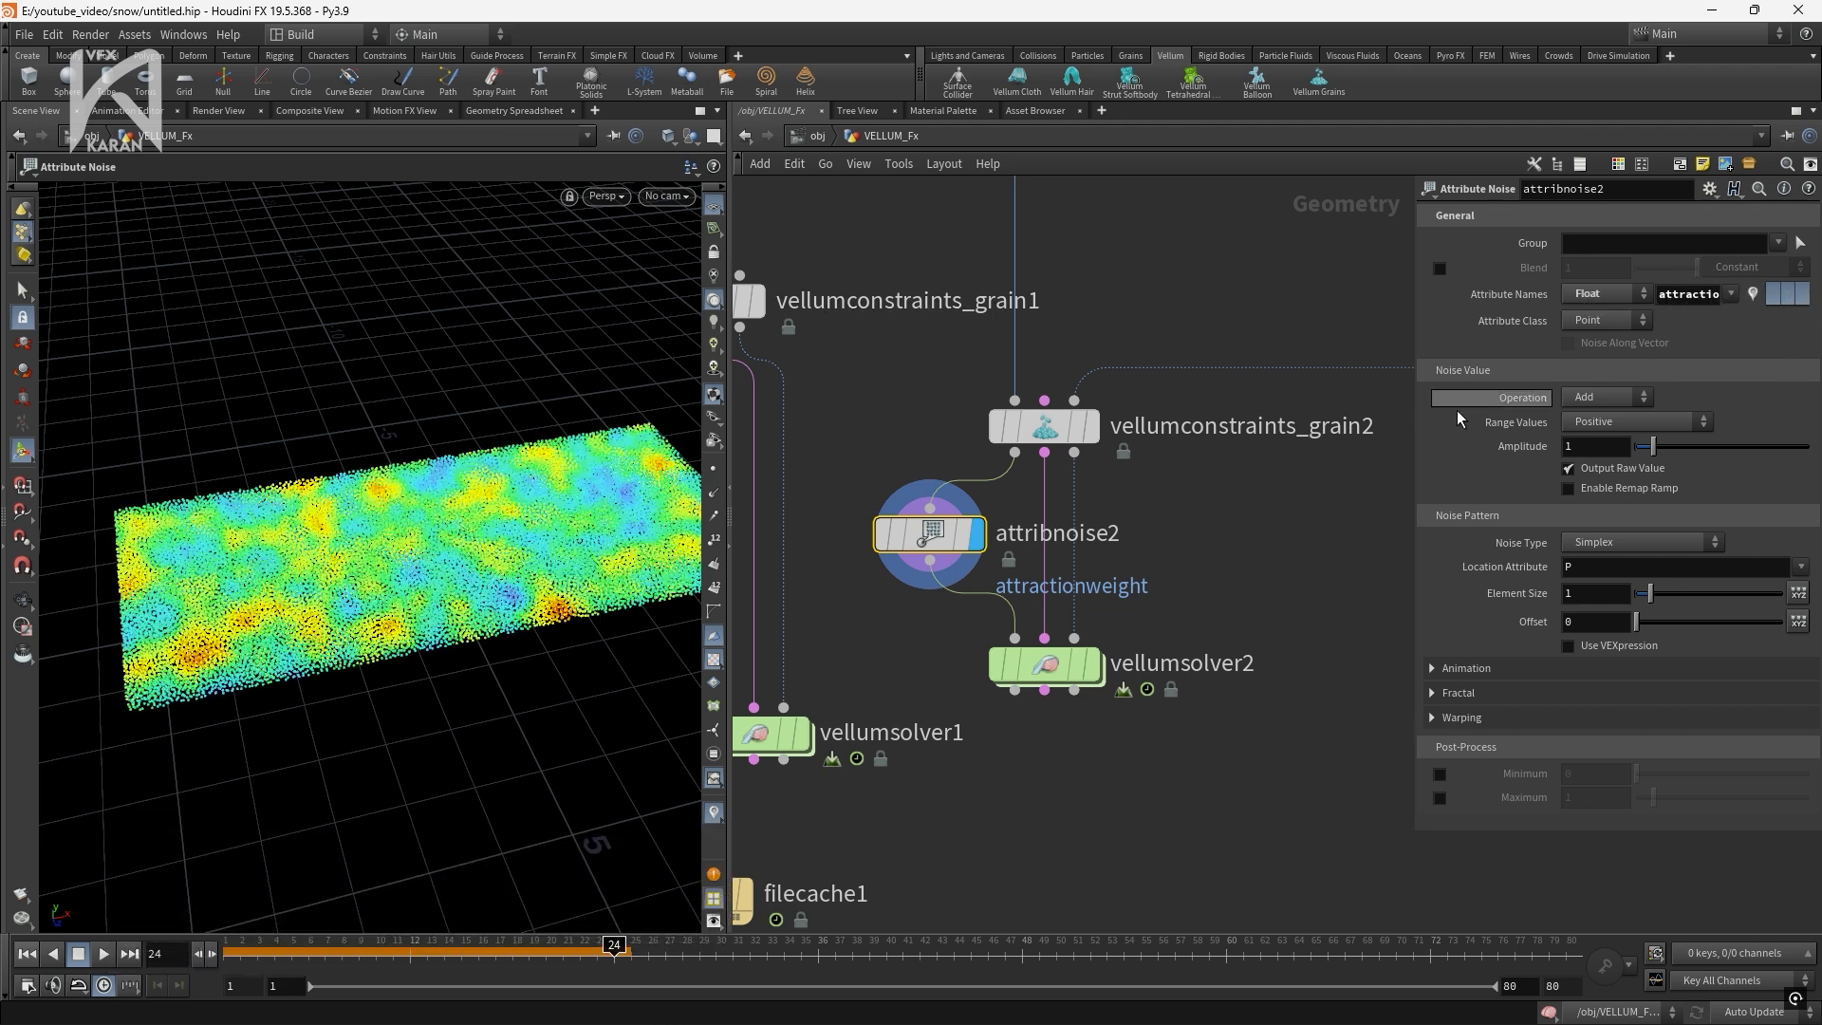
Set attribnoise2's Range Values to Zero Centered and inspect the noise pattern on the grain bed up close
left_click(1598, 424)
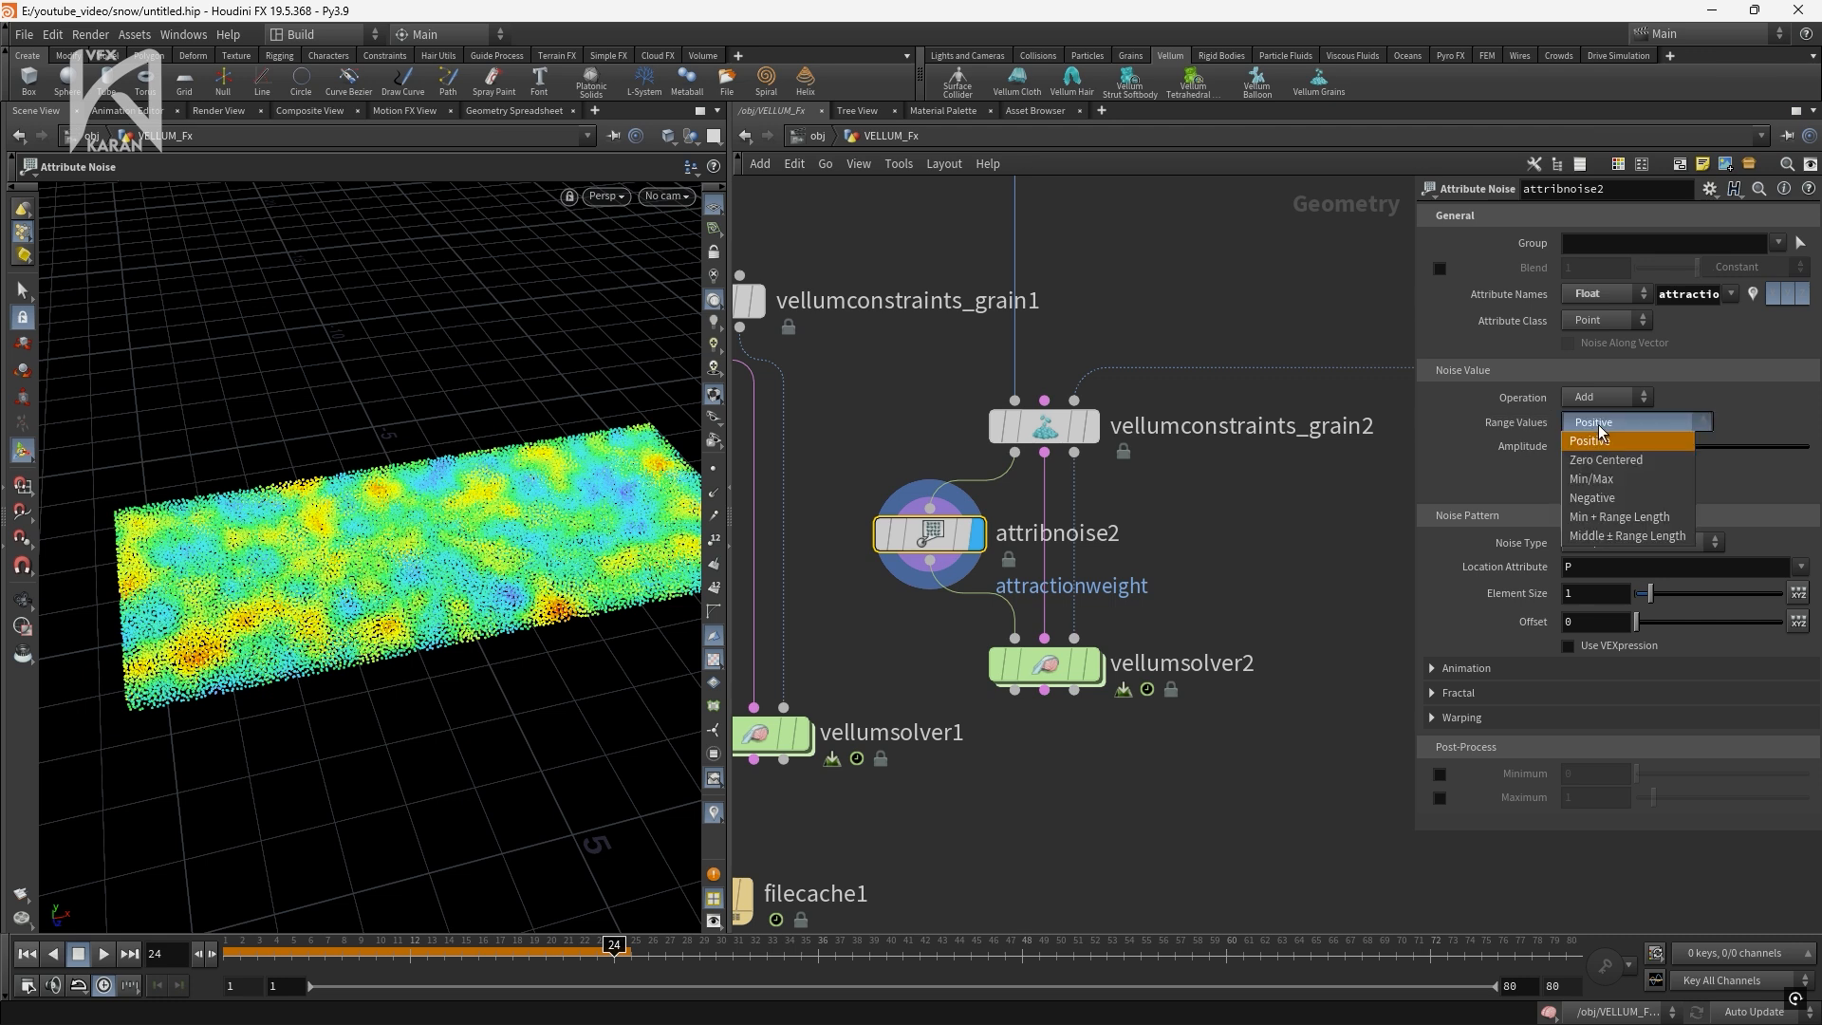
left_click(1608, 463)
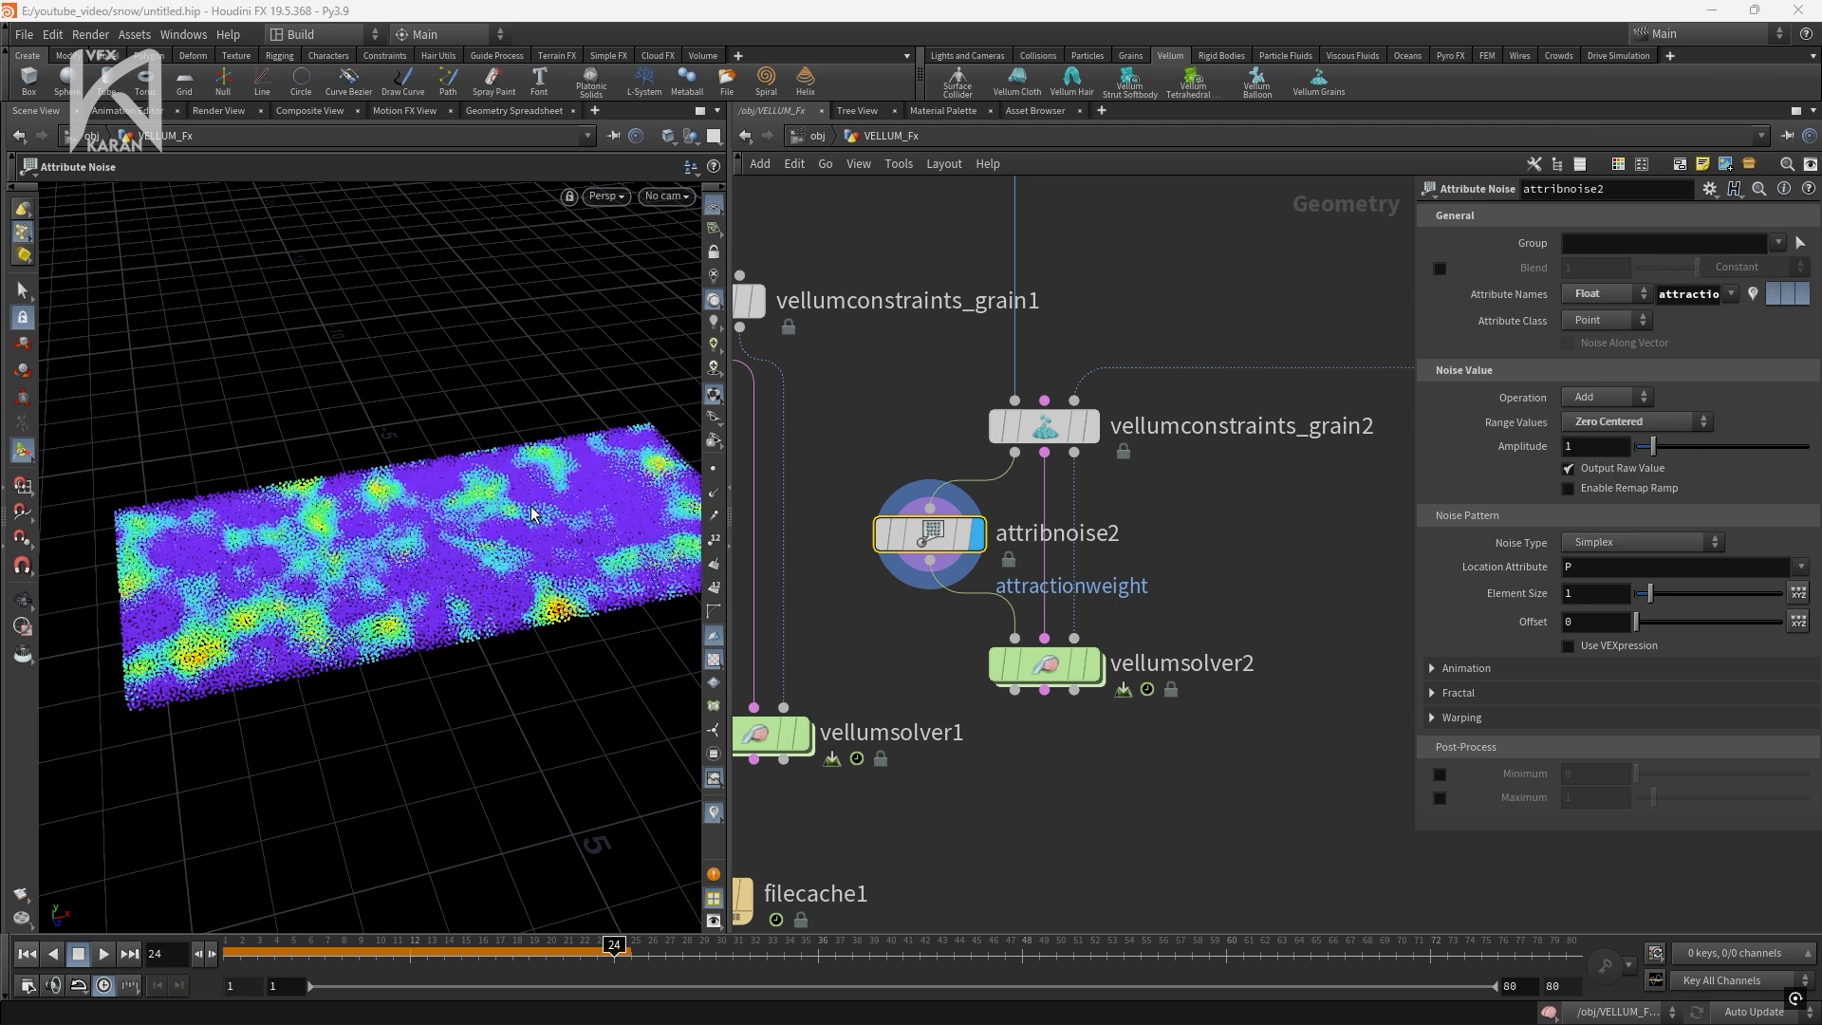
key("Escape")
left_click_drag(468, 541, 301, 639)
scroll(372, 504, "up", 5)
key("Return")
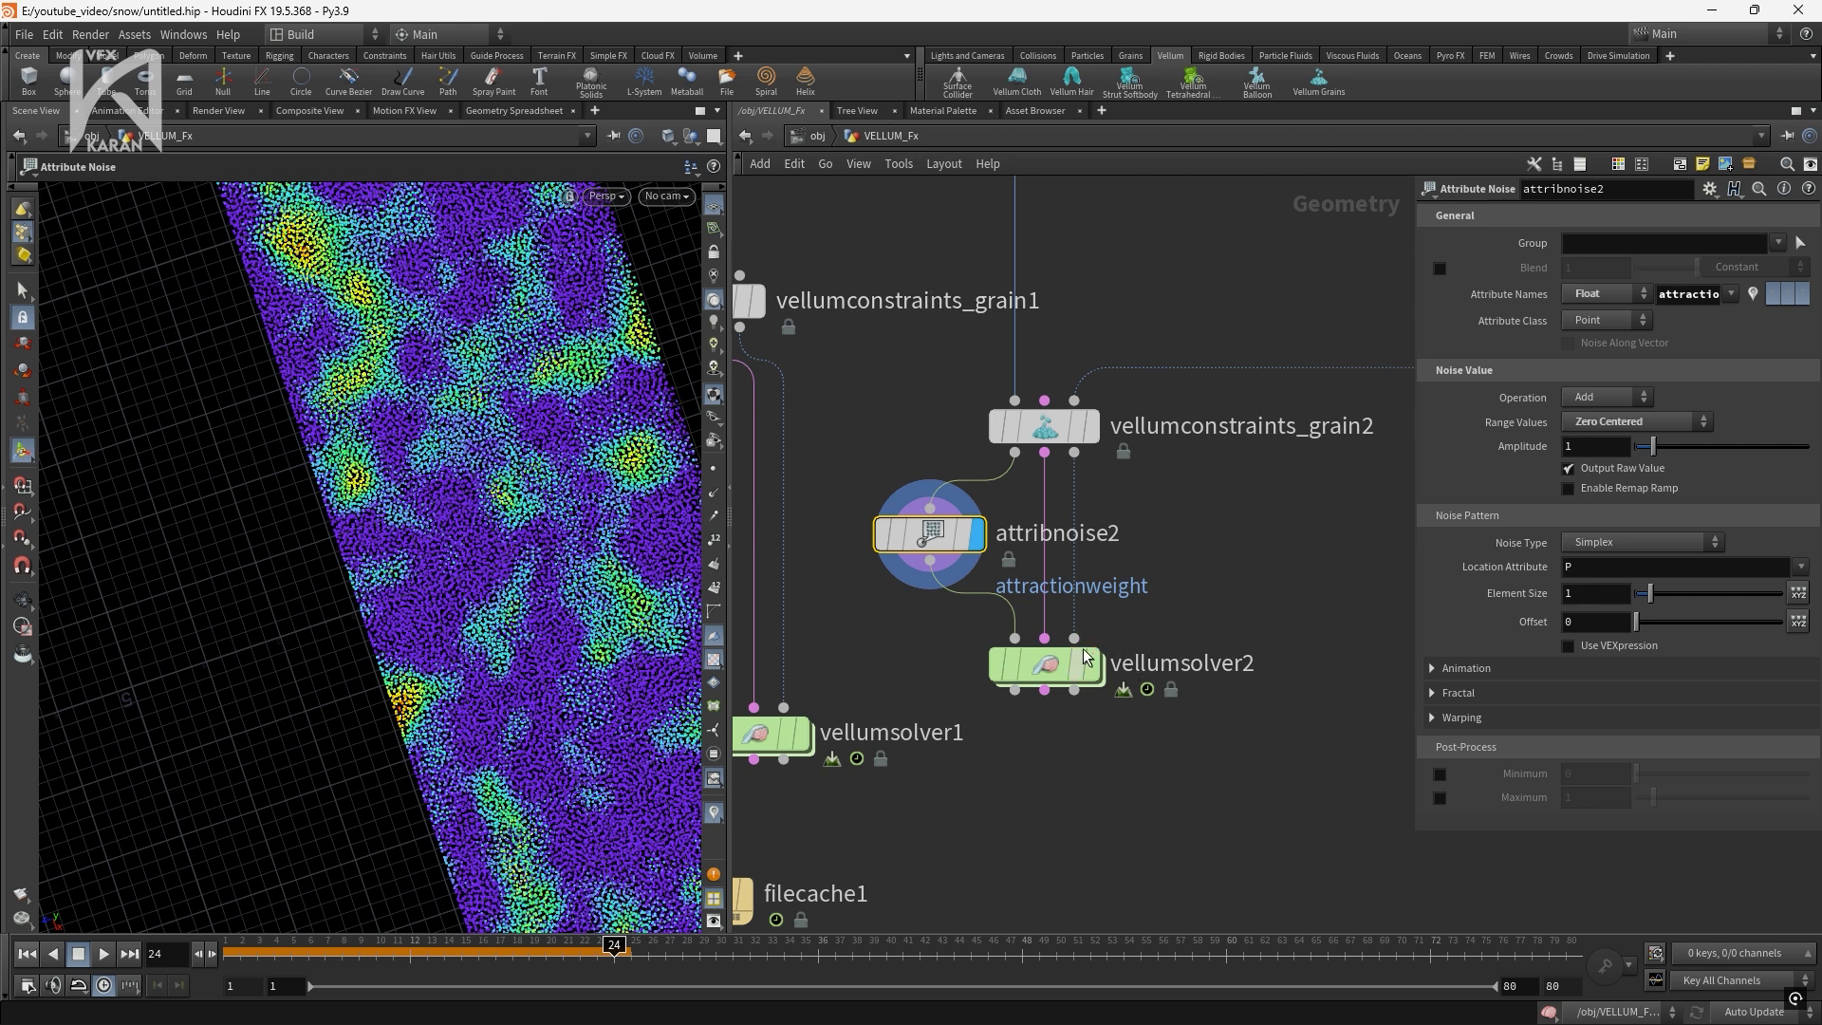
Try lowering vellumsolver2's grain collision Attraction Weight to 0.122, then return it to 1
left_click(1062, 670)
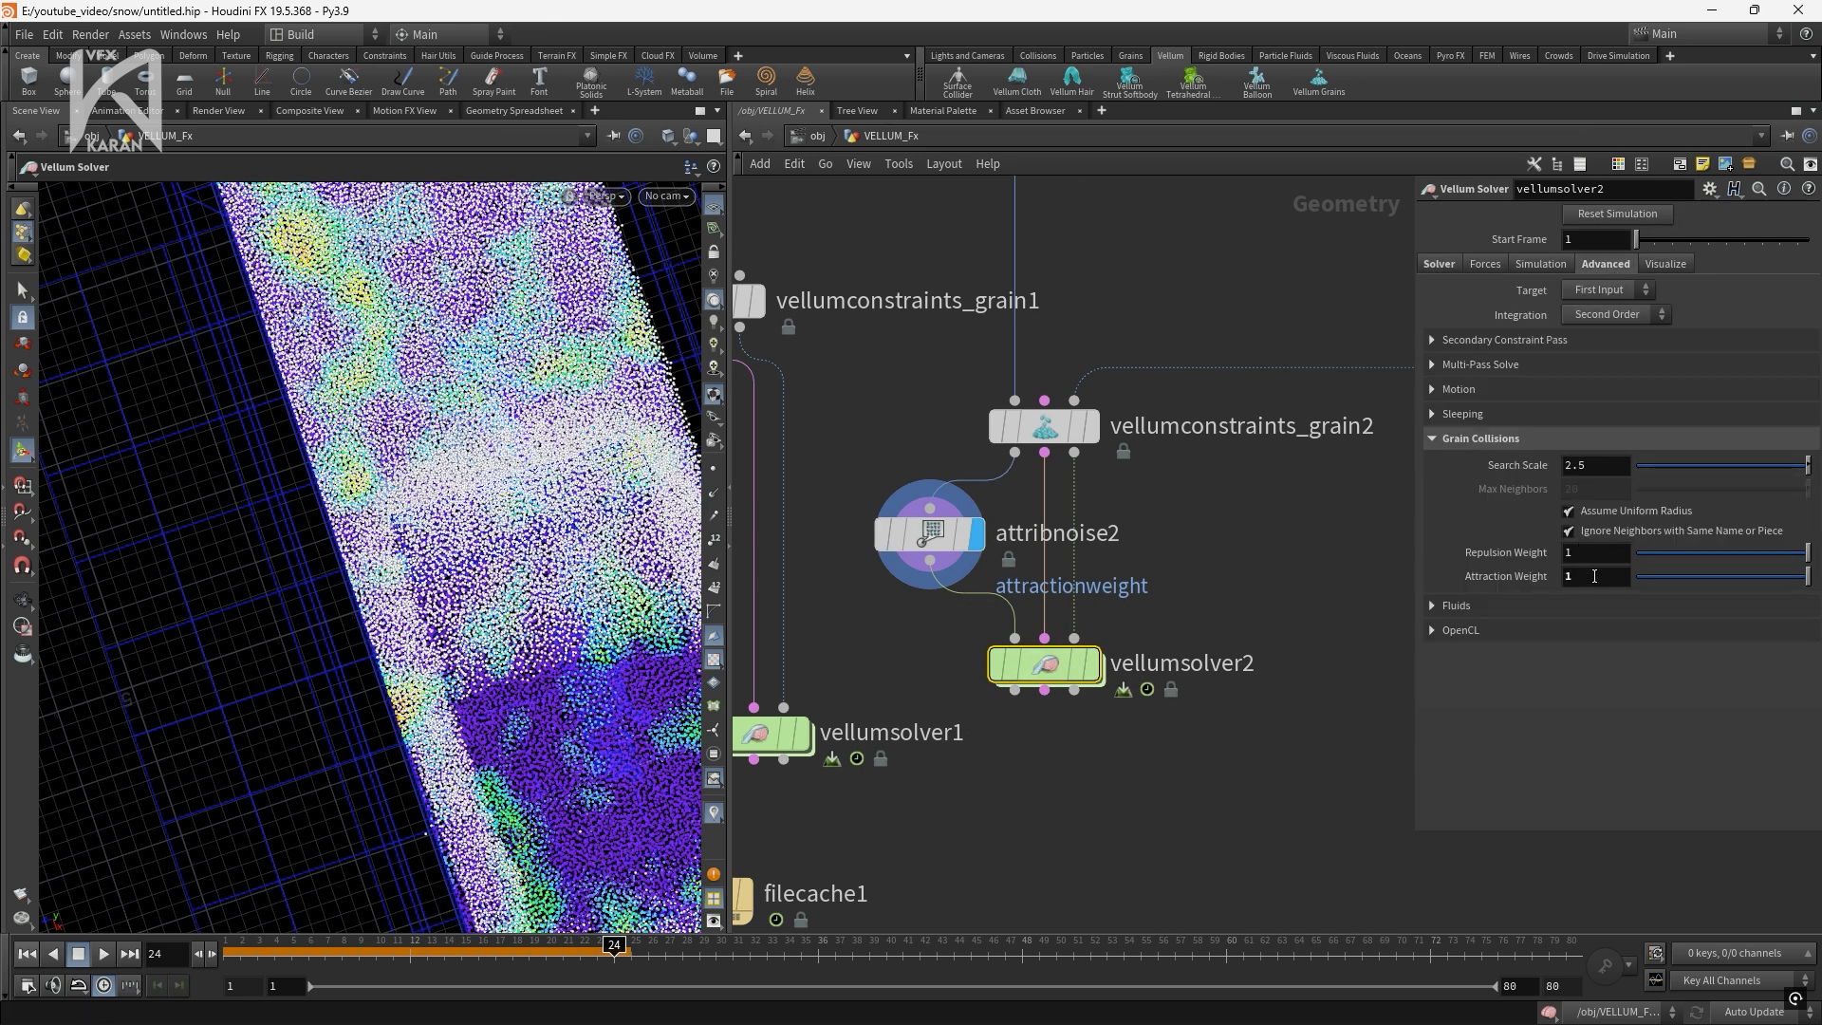
left_click(1660, 577)
key("ctrl+z")
left_click(926, 534)
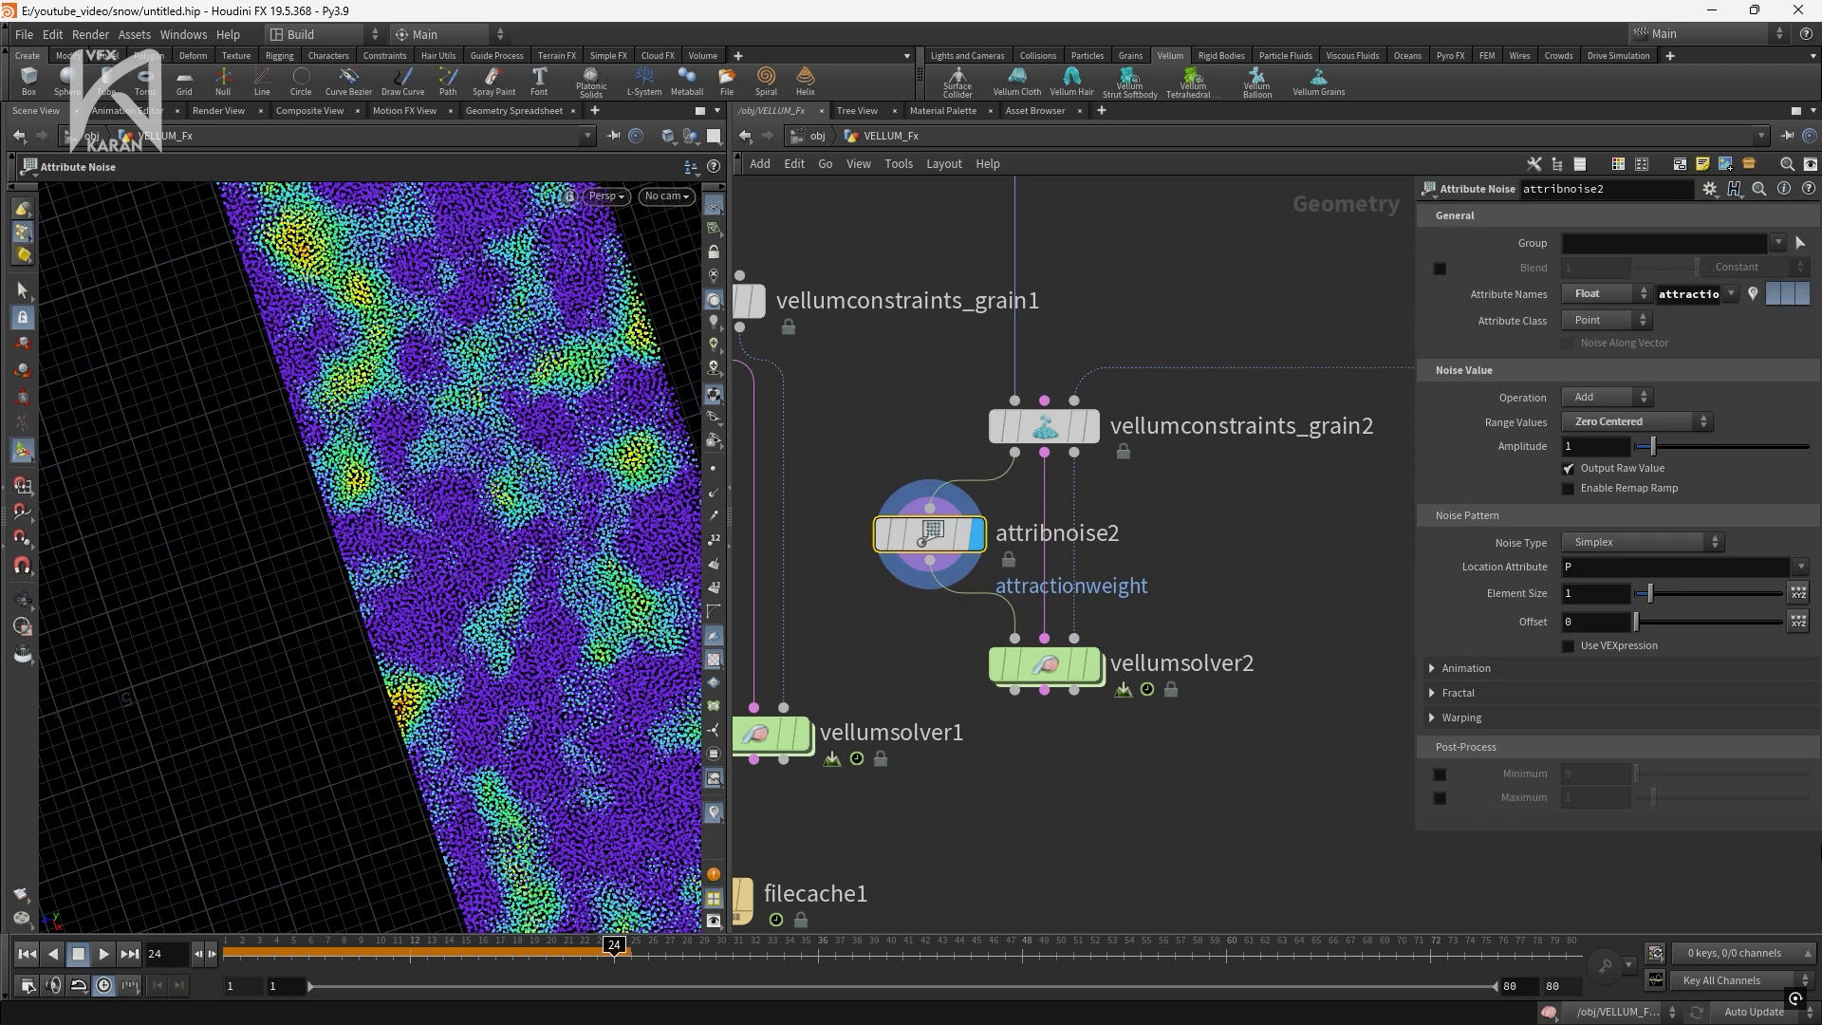
left_click(1044, 664)
left_click(1658, 578)
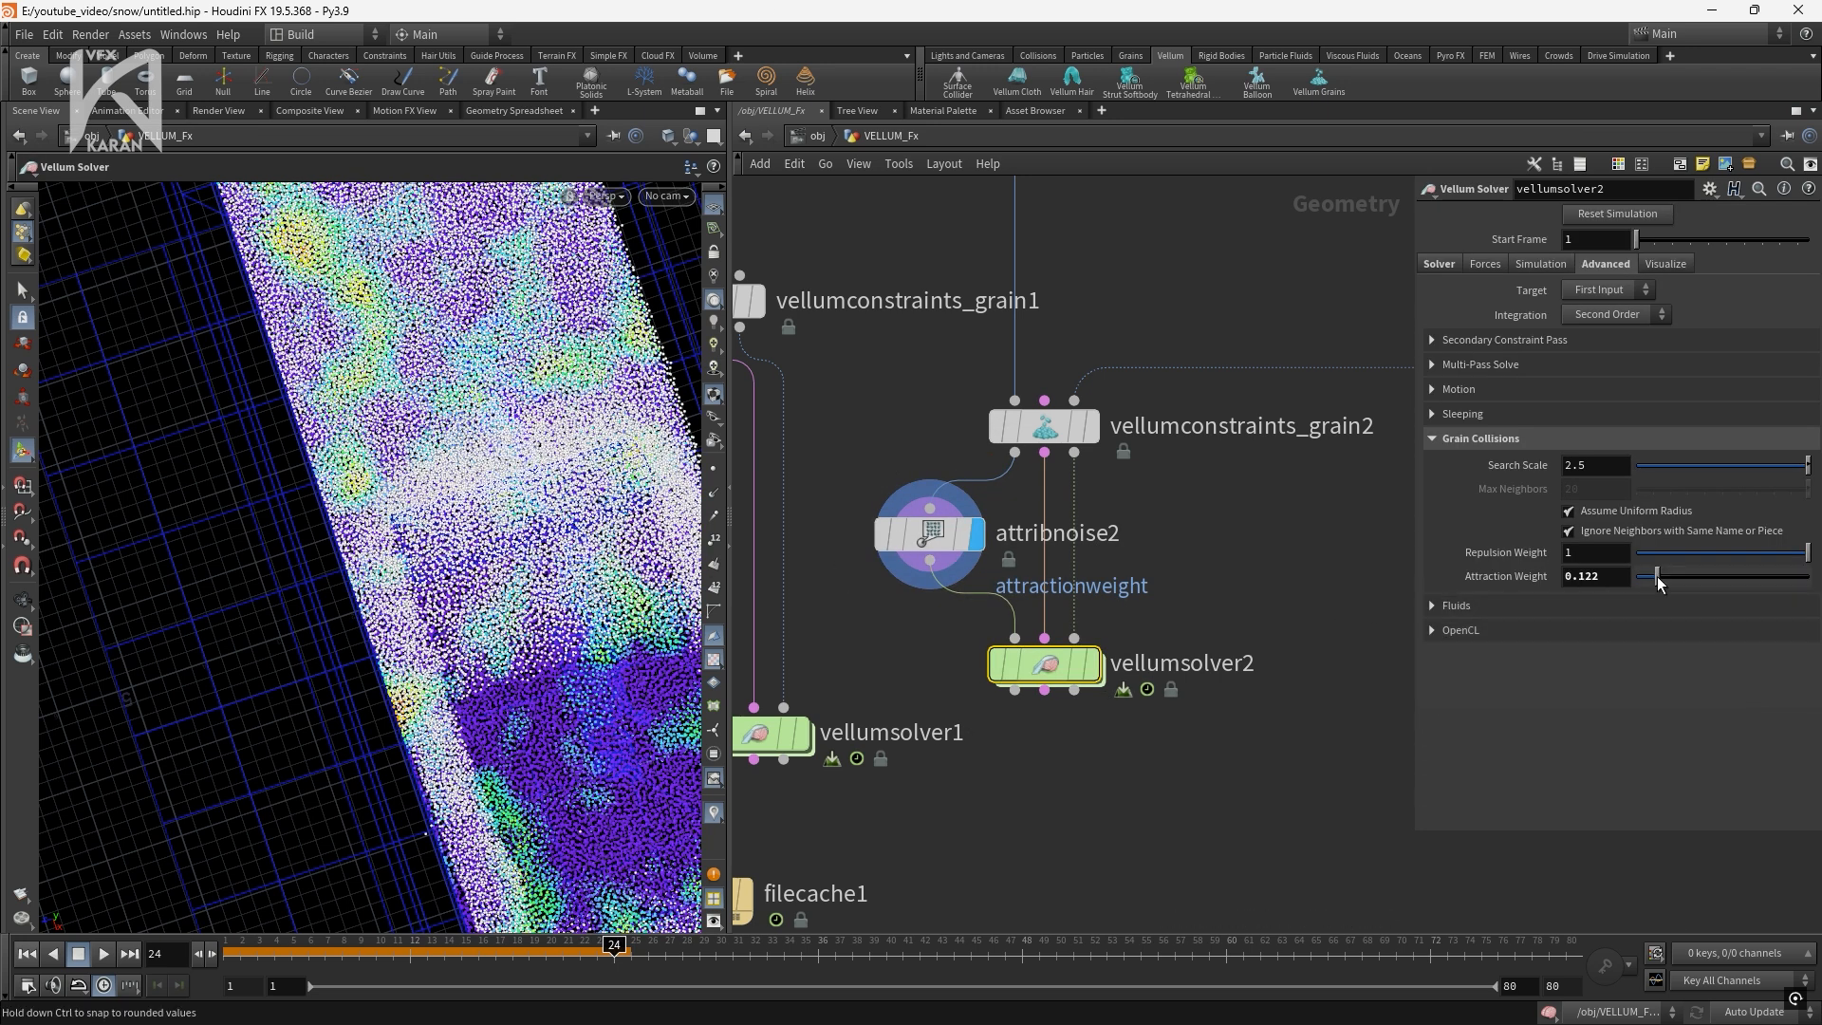
left_click_drag(1710, 578, 1800, 577)
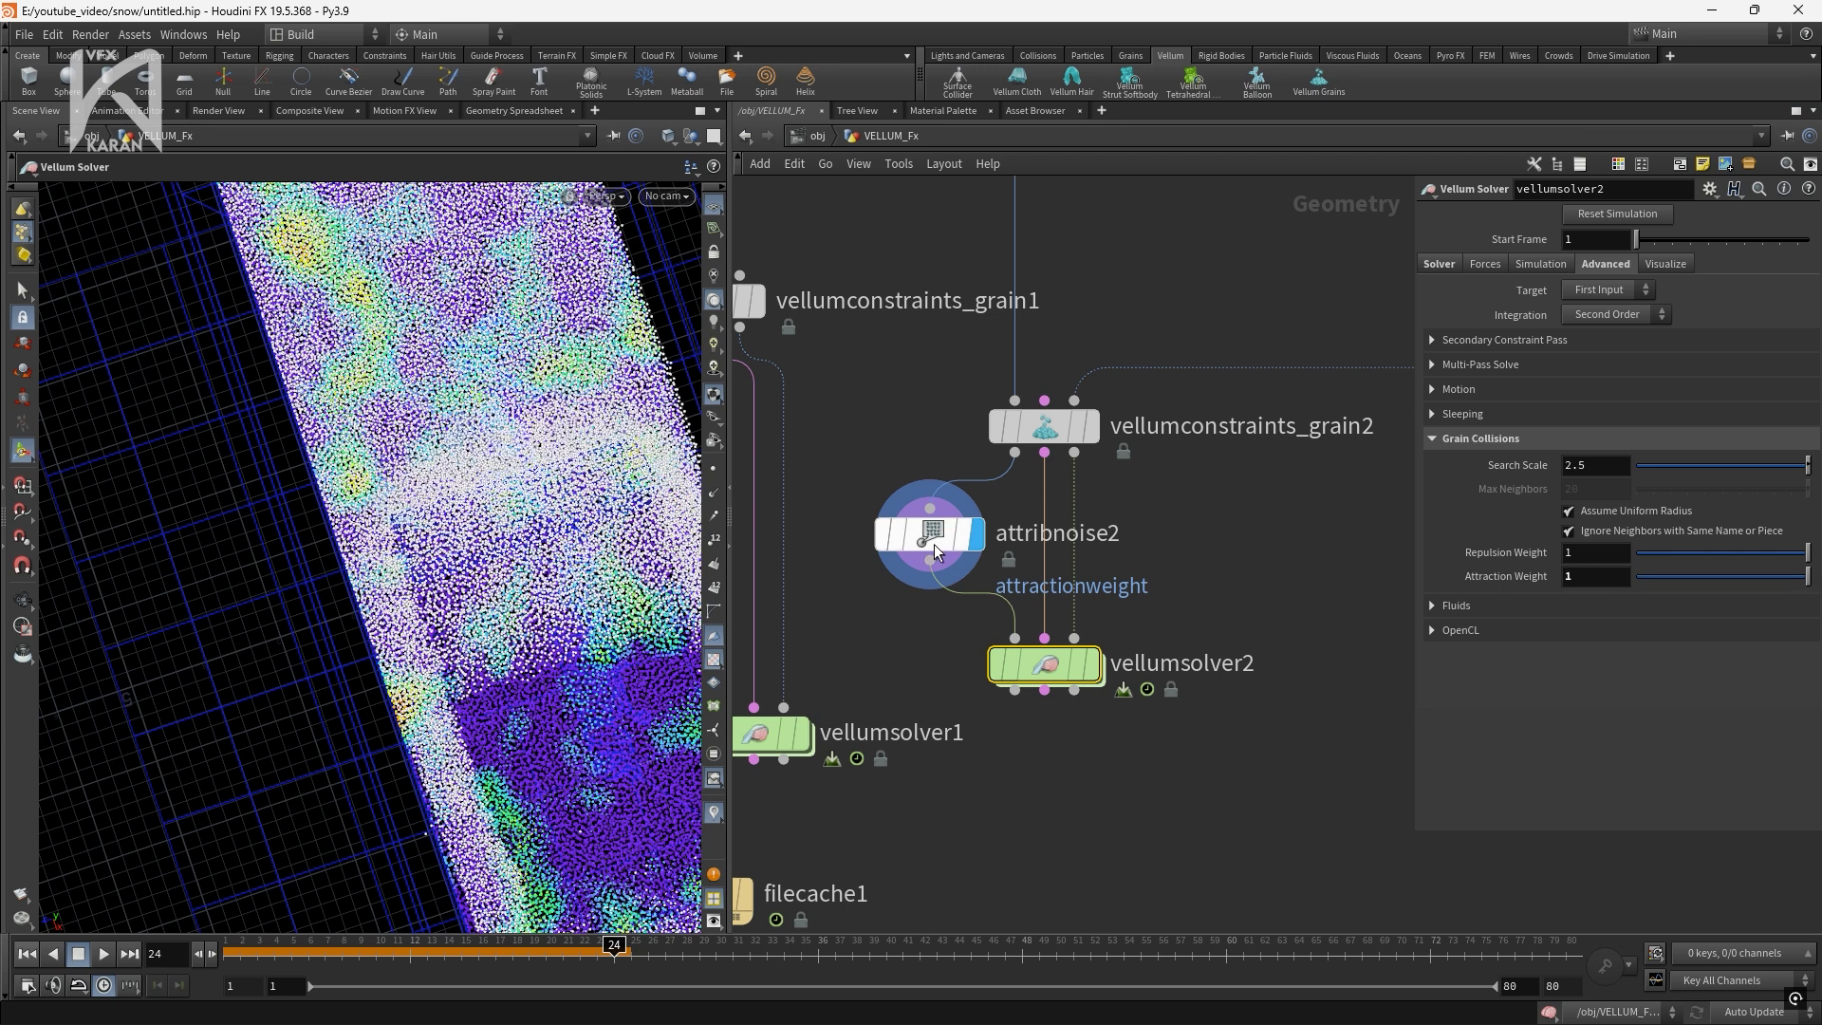
Adjust attribnoise2's noise to an Element Size of 1.37 and an Amplitude of 1.27
left_click(925, 534)
left_click_drag(1665, 604, 1660, 602)
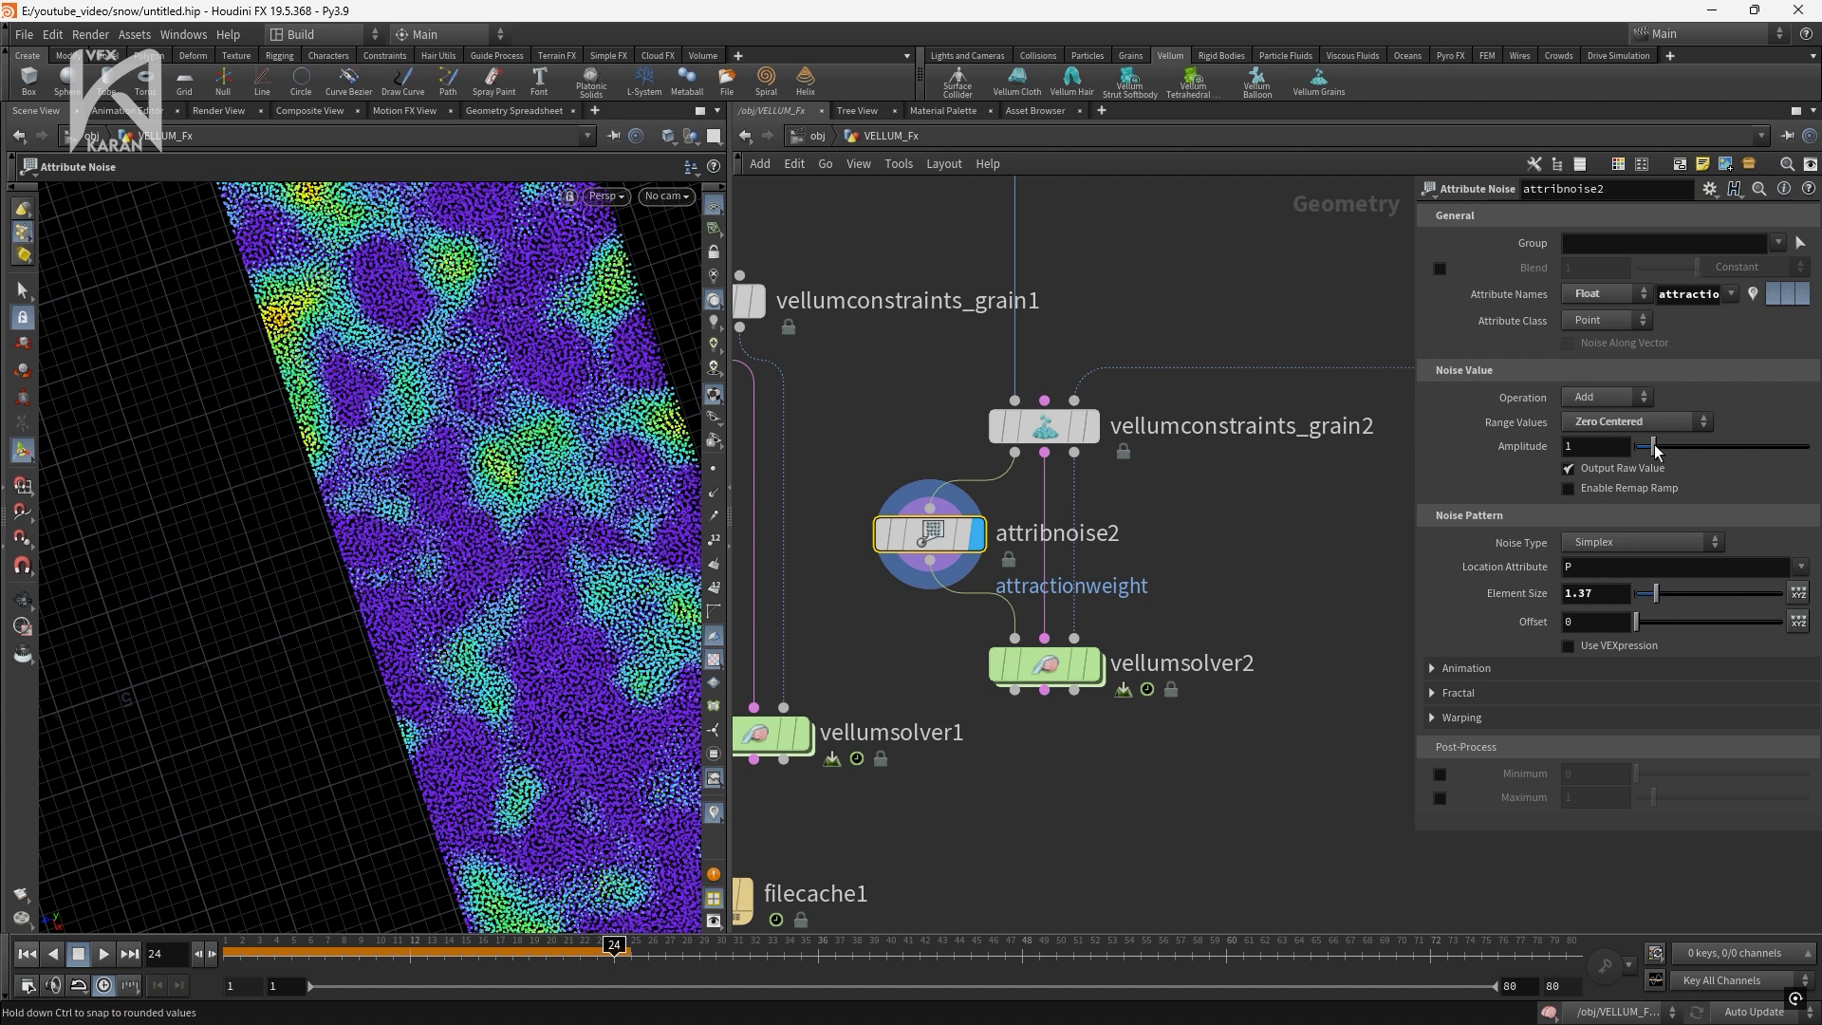
left_click_drag(1657, 450, 1659, 447)
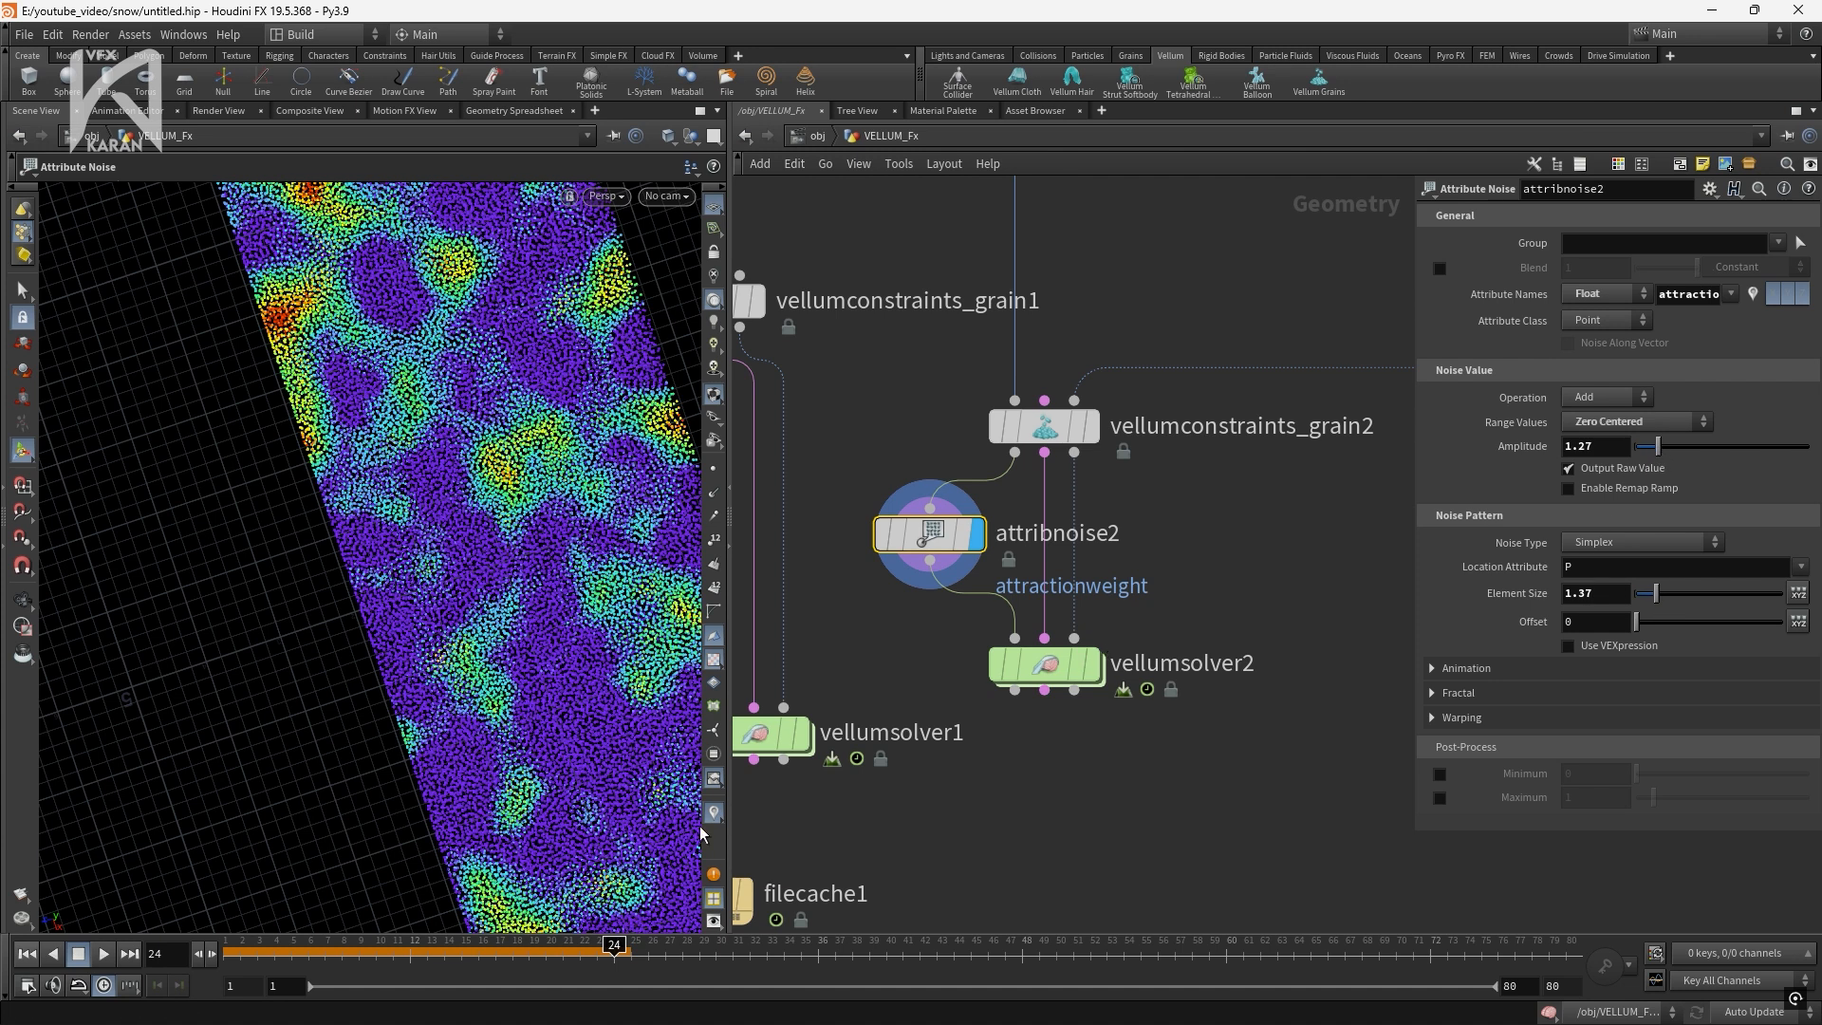
Return to frame 1 and display vellumsolver2 with the whole grain bed in view
left_click_drag(309, 963, 203, 959)
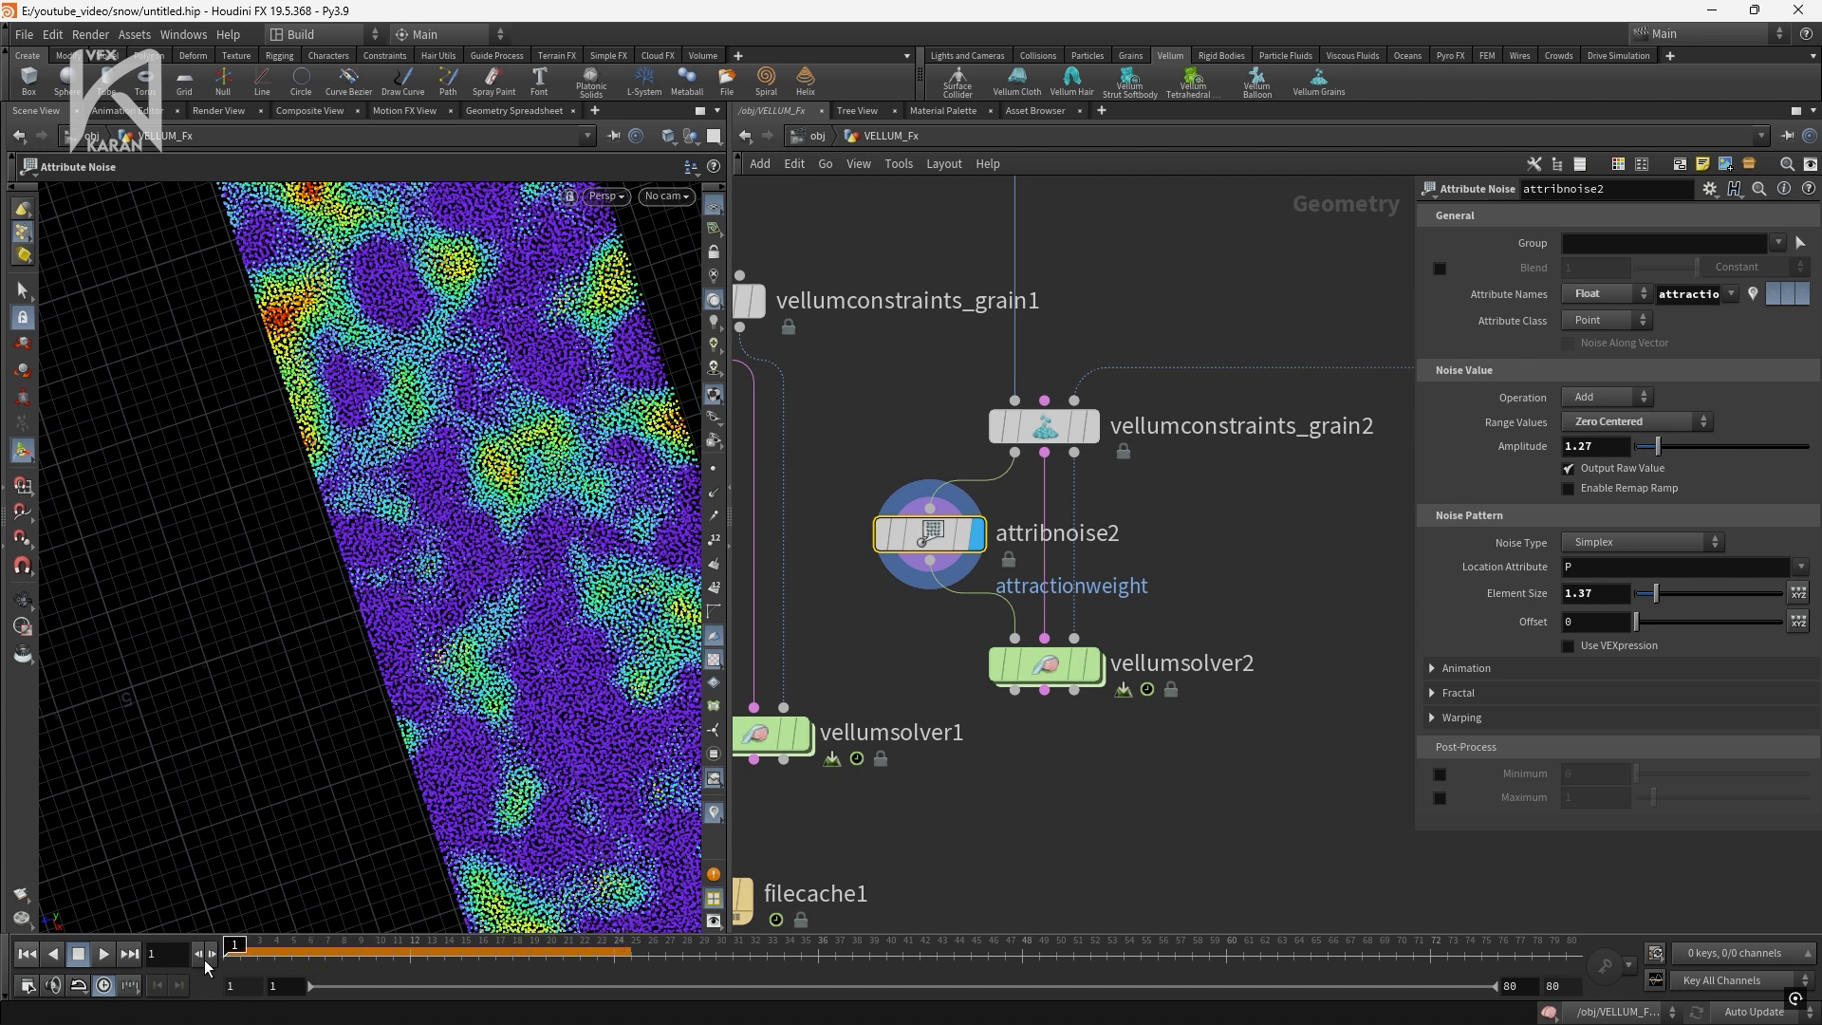
left_click(1089, 663)
left_click(1078, 667)
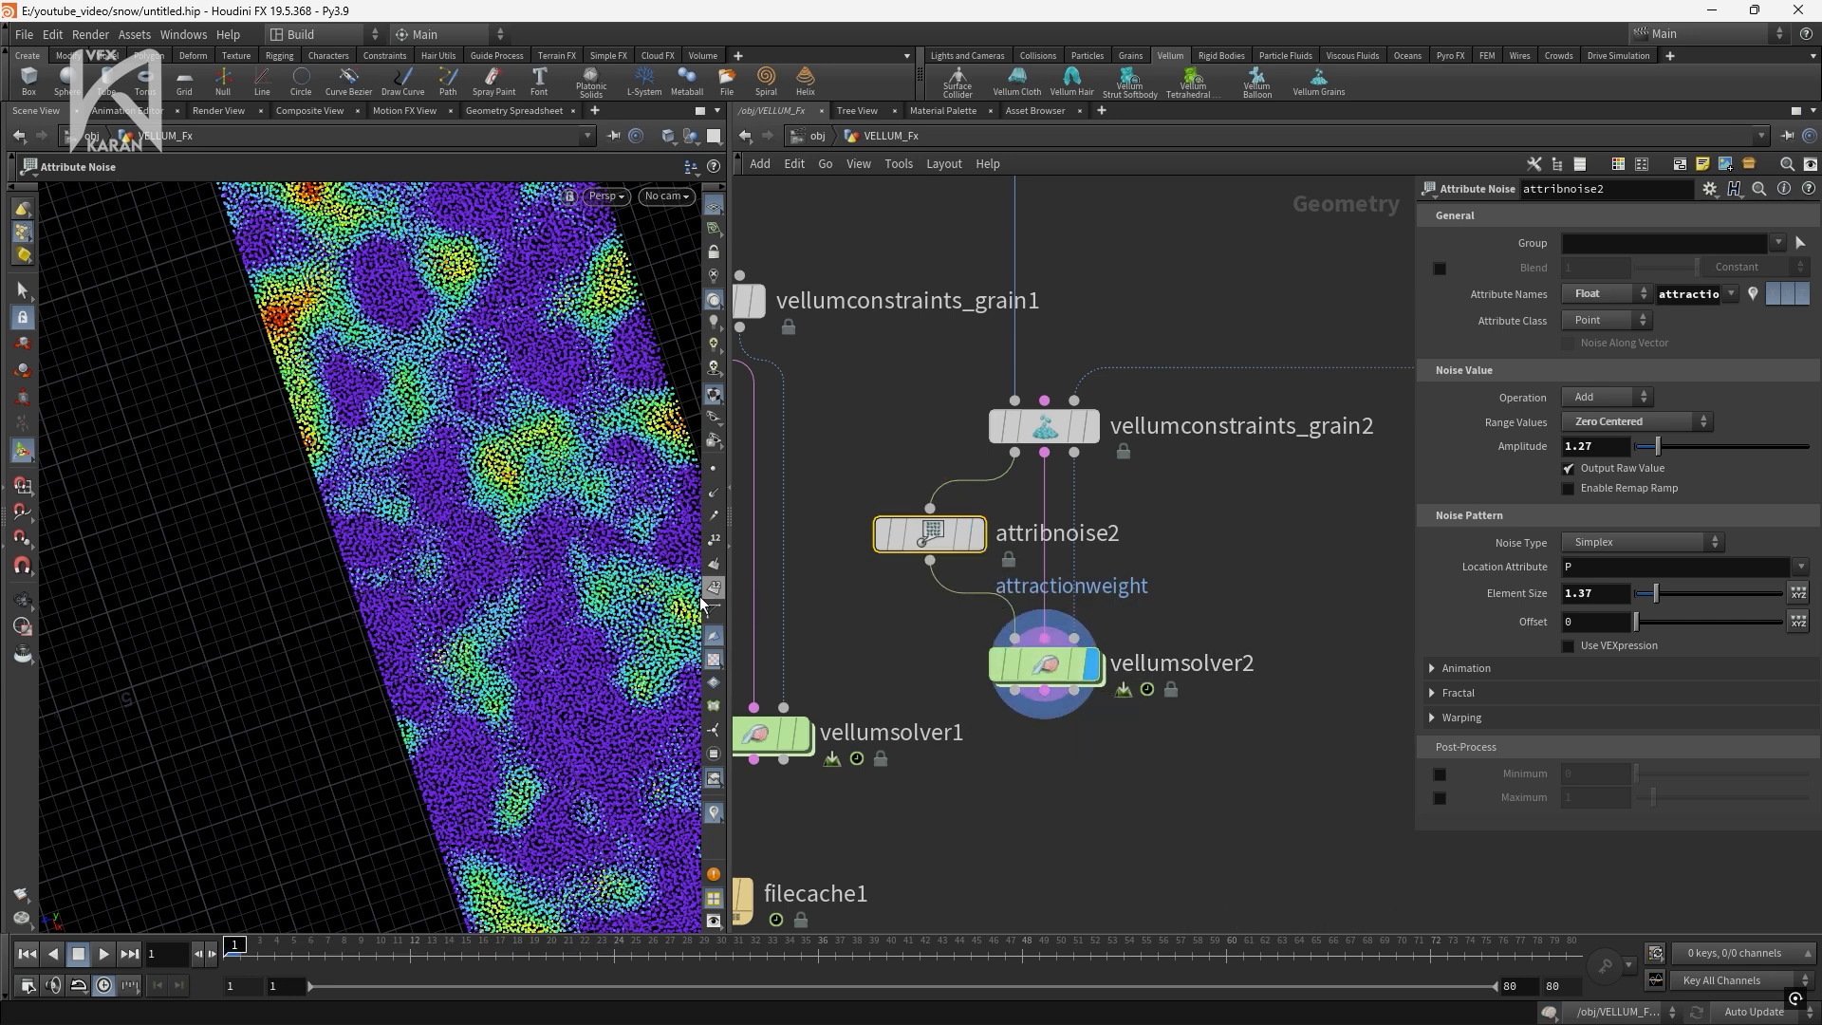
key("Escape")
scroll(526, 570, "down", 4)
left_click_drag(511, 572, 451, 480)
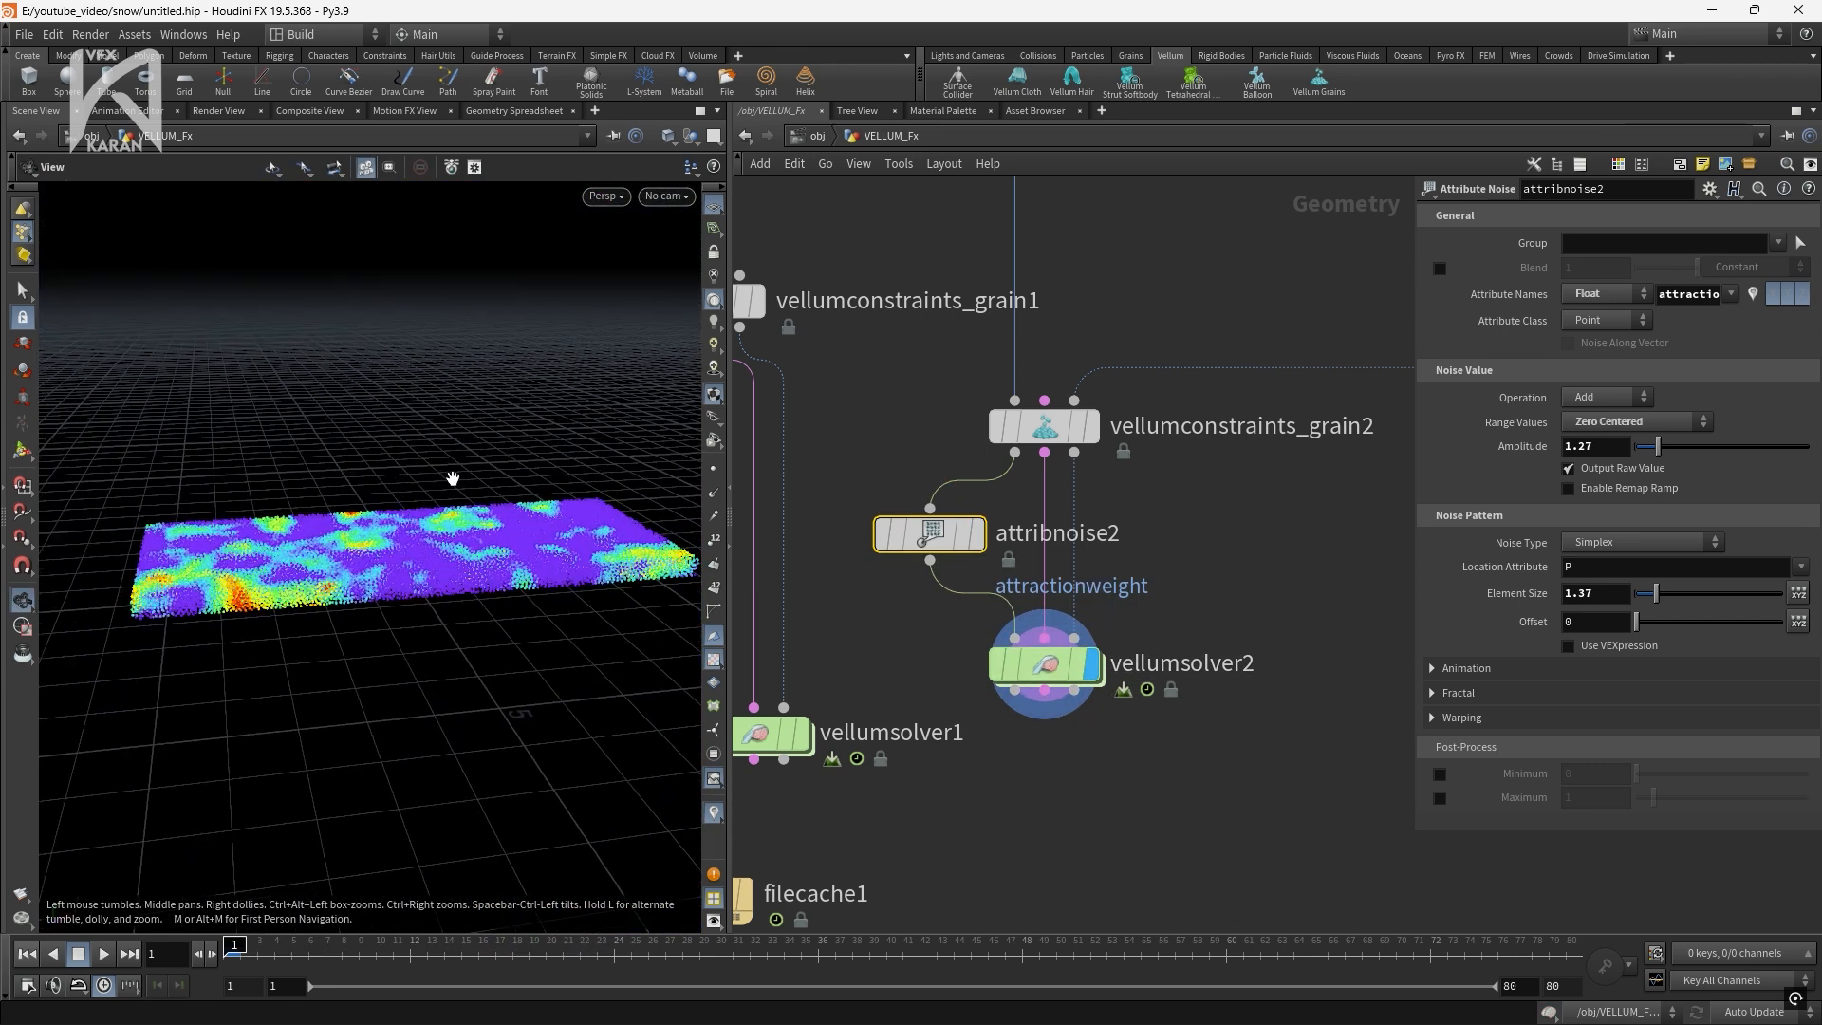
key("Return")
Set vellumconstraints_grain2's Particle Size to 0.07 and play the simulation with vellumsolver2 selected
left_click(1068, 443)
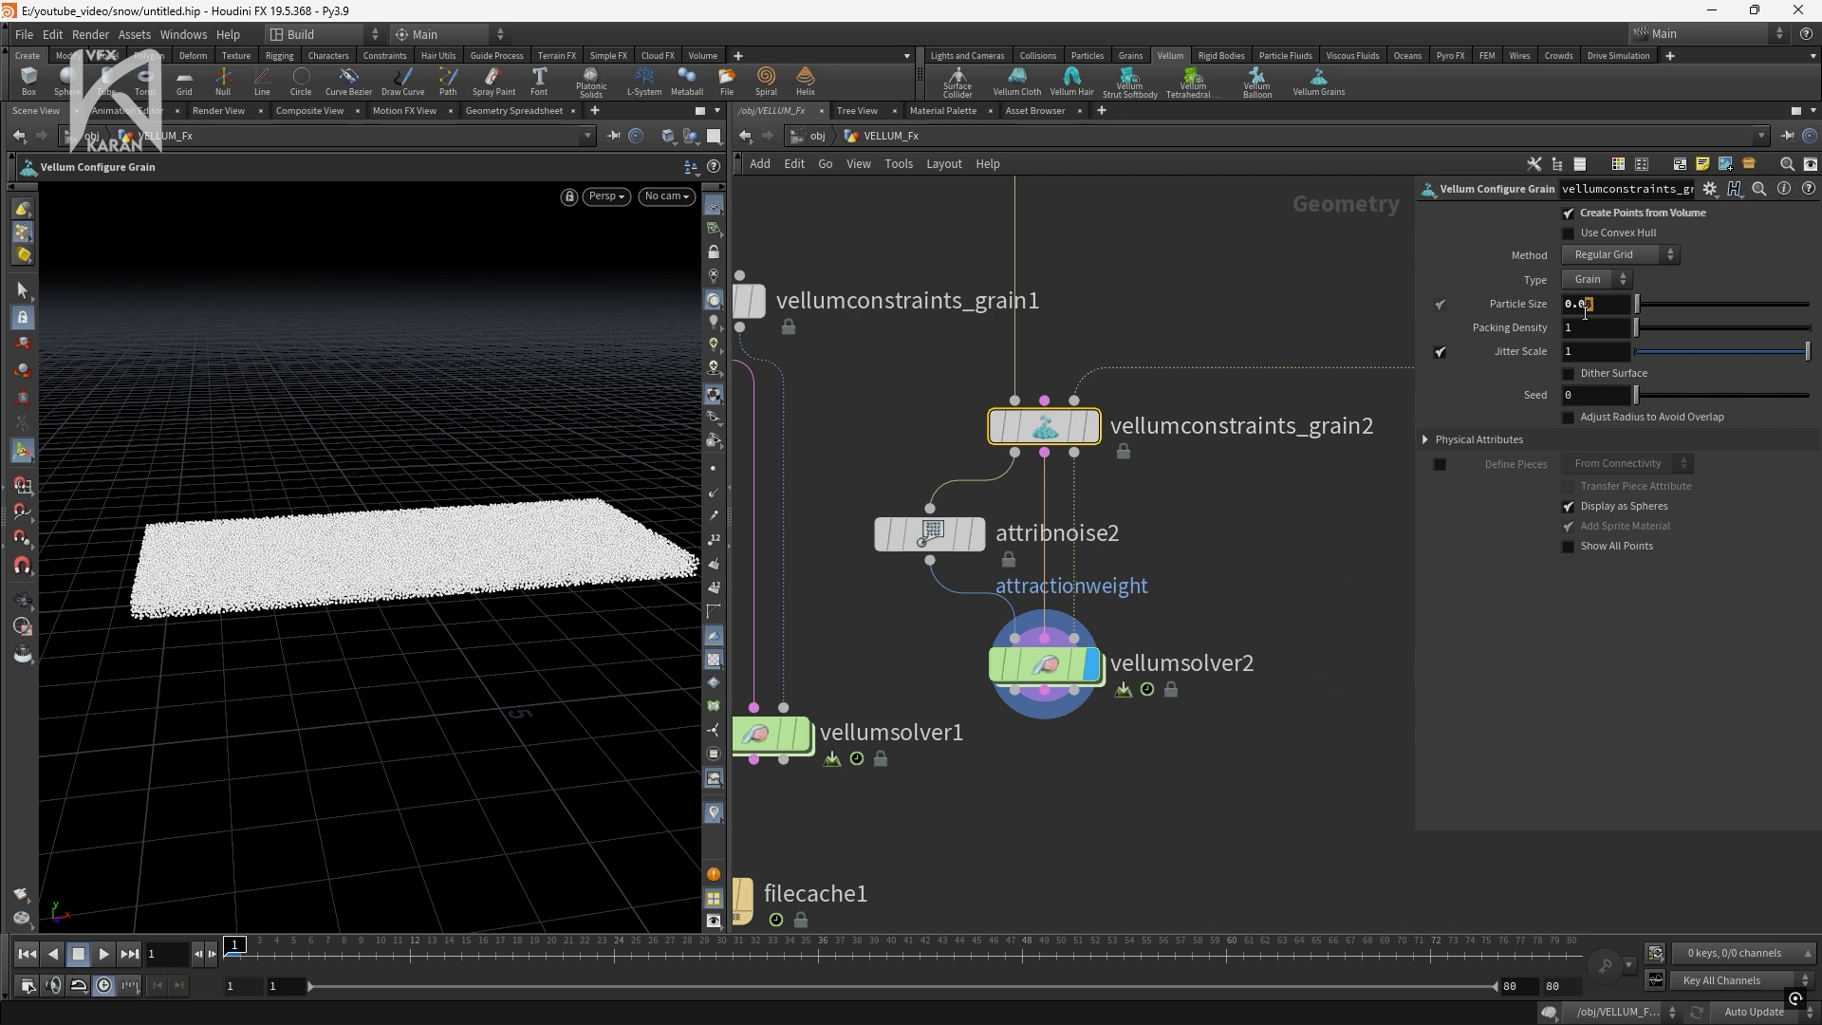
key("Return")
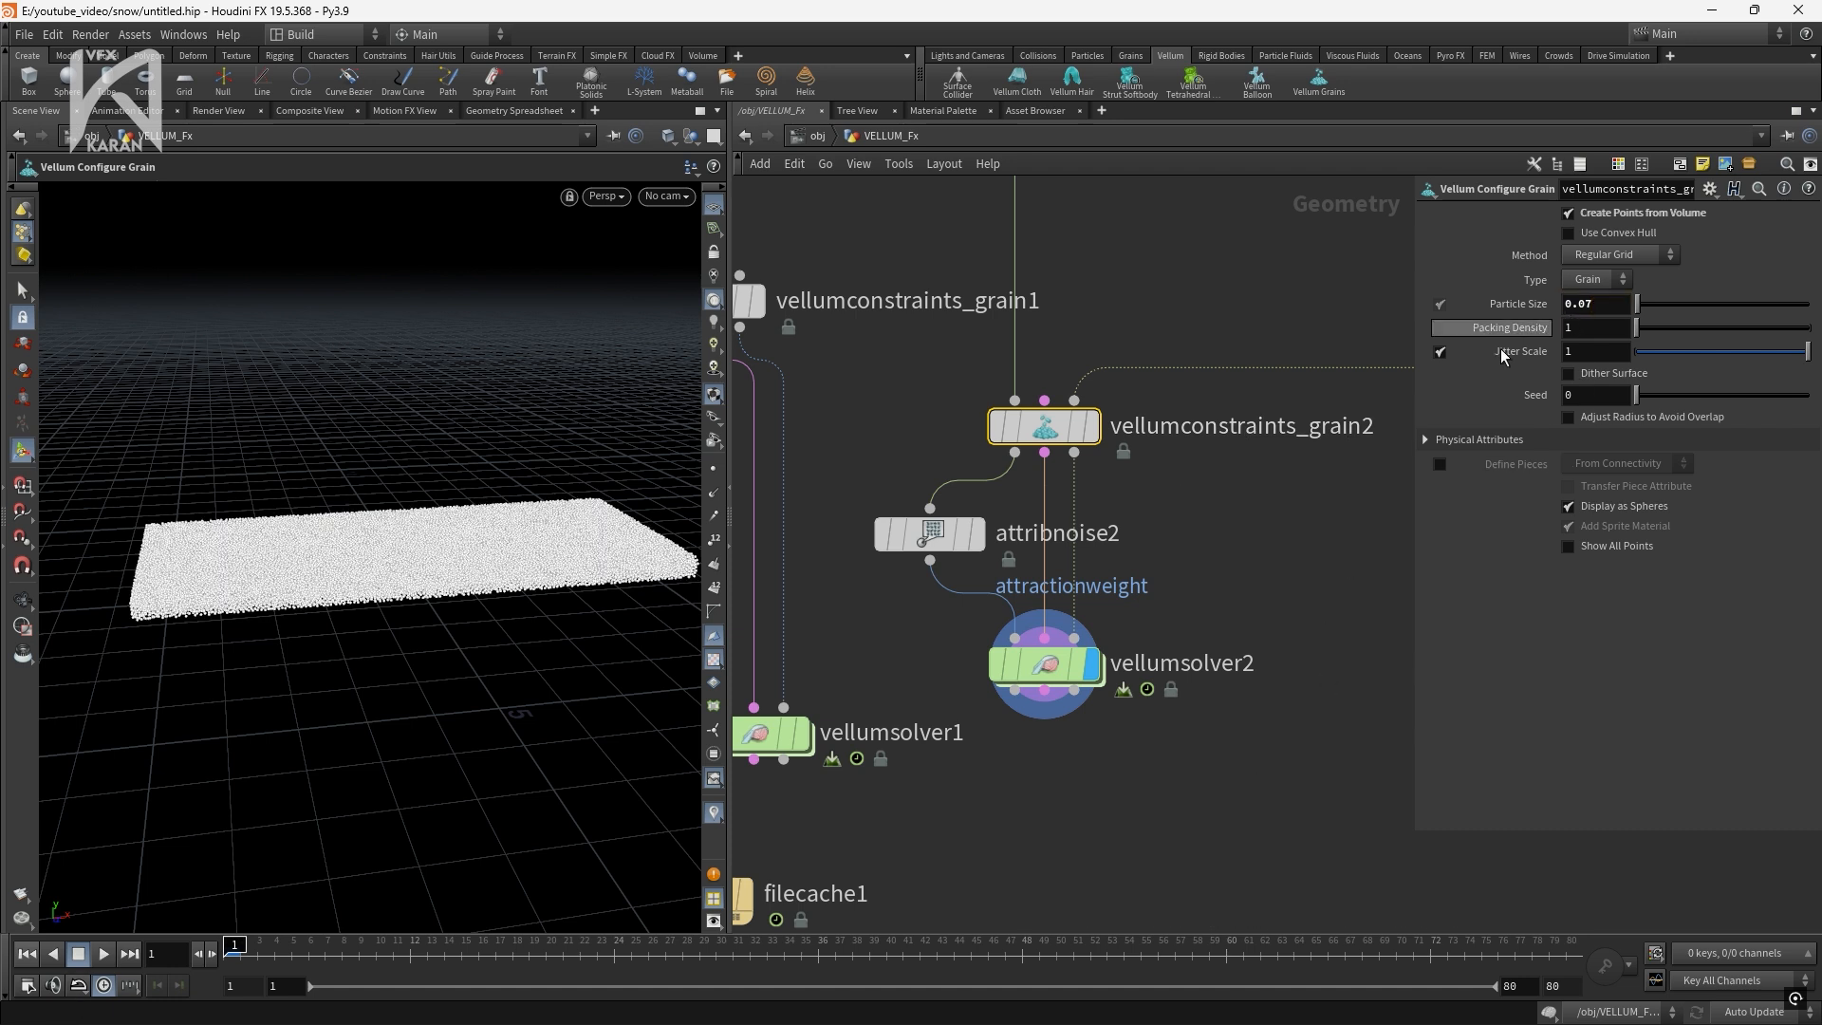
left_click(1033, 674)
left_click(103, 953)
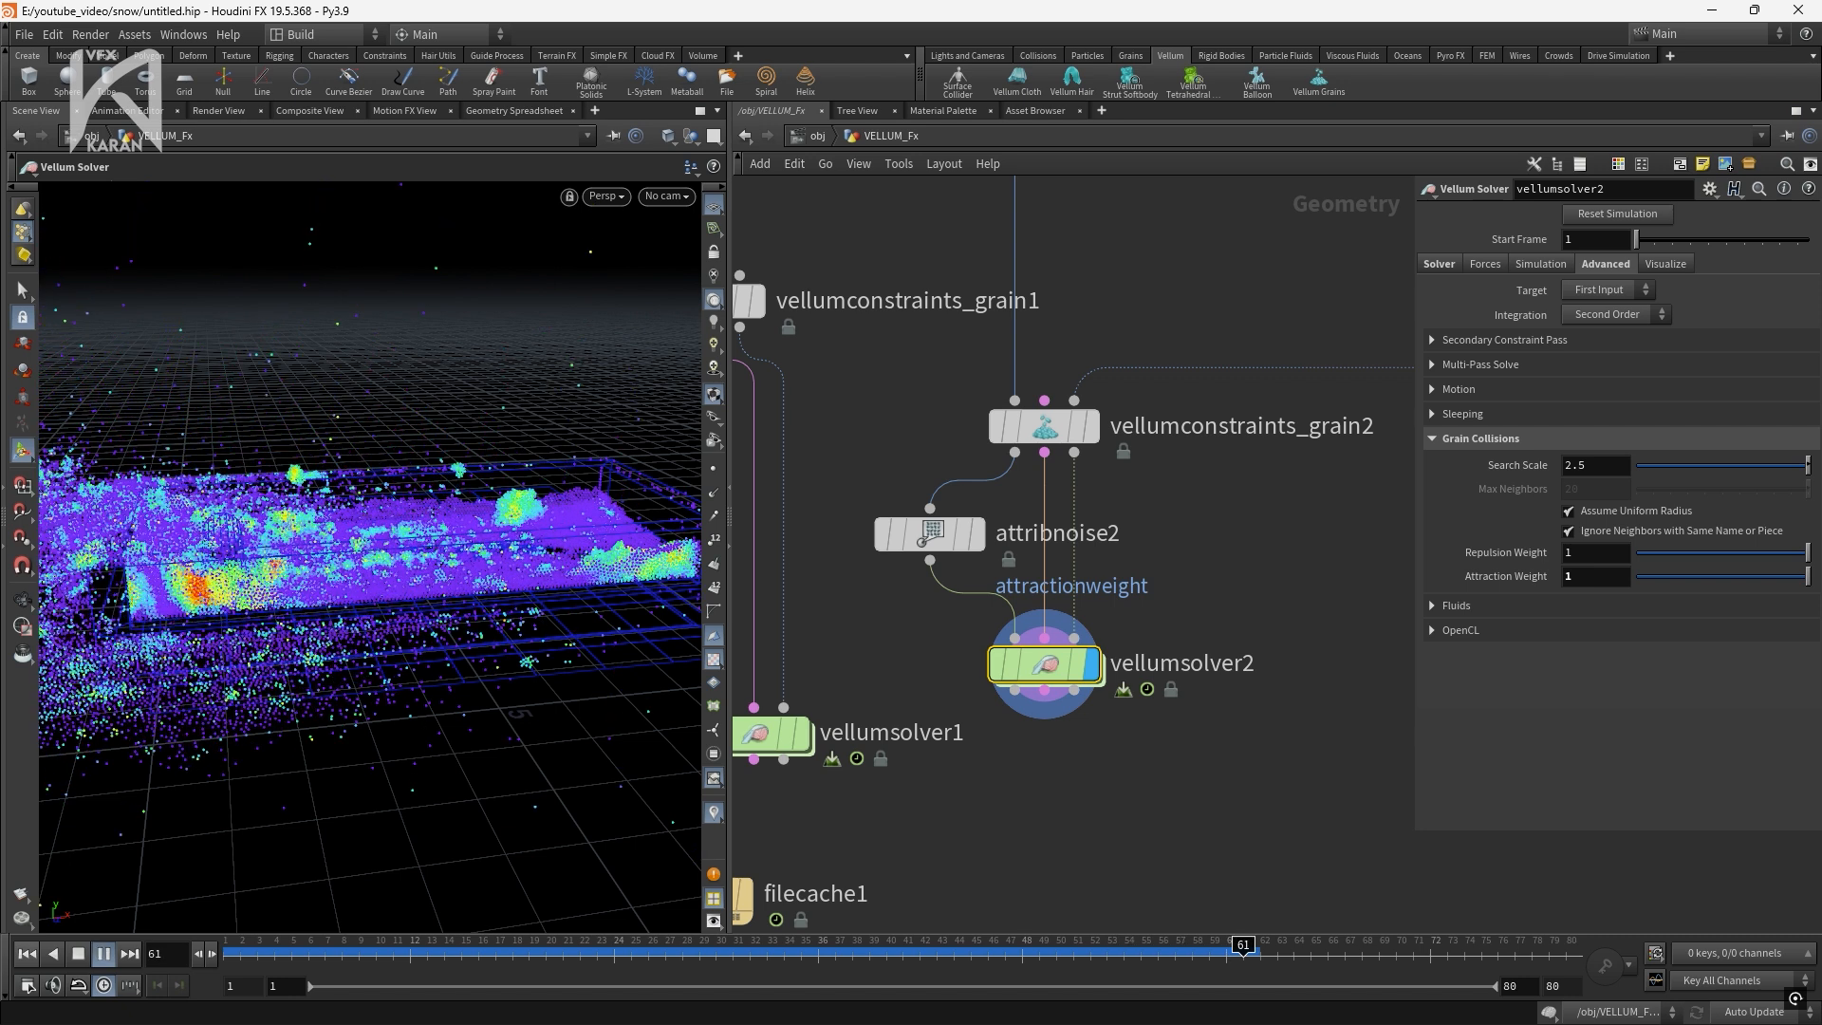
Scrub the simulated frames up to frame 45 and back to frame 14, examining the grain clumping from several angles
left_click_drag(296, 957, 481, 966)
mouse_move(537, 570)
left_mouse_down("alt")
mouse_move(545, 611)
mouse_move(550, 590)
left_mouse_up("alt")
middle_click_drag(549, 590, 496, 646, "alt")
left_click_drag(480, 947, 614, 947)
left_click_drag(395, 465, 472, 547, "alt")
left_click_drag(616, 940, 971, 947)
key("Escape")
left_click_drag(533, 477, 388, 490)
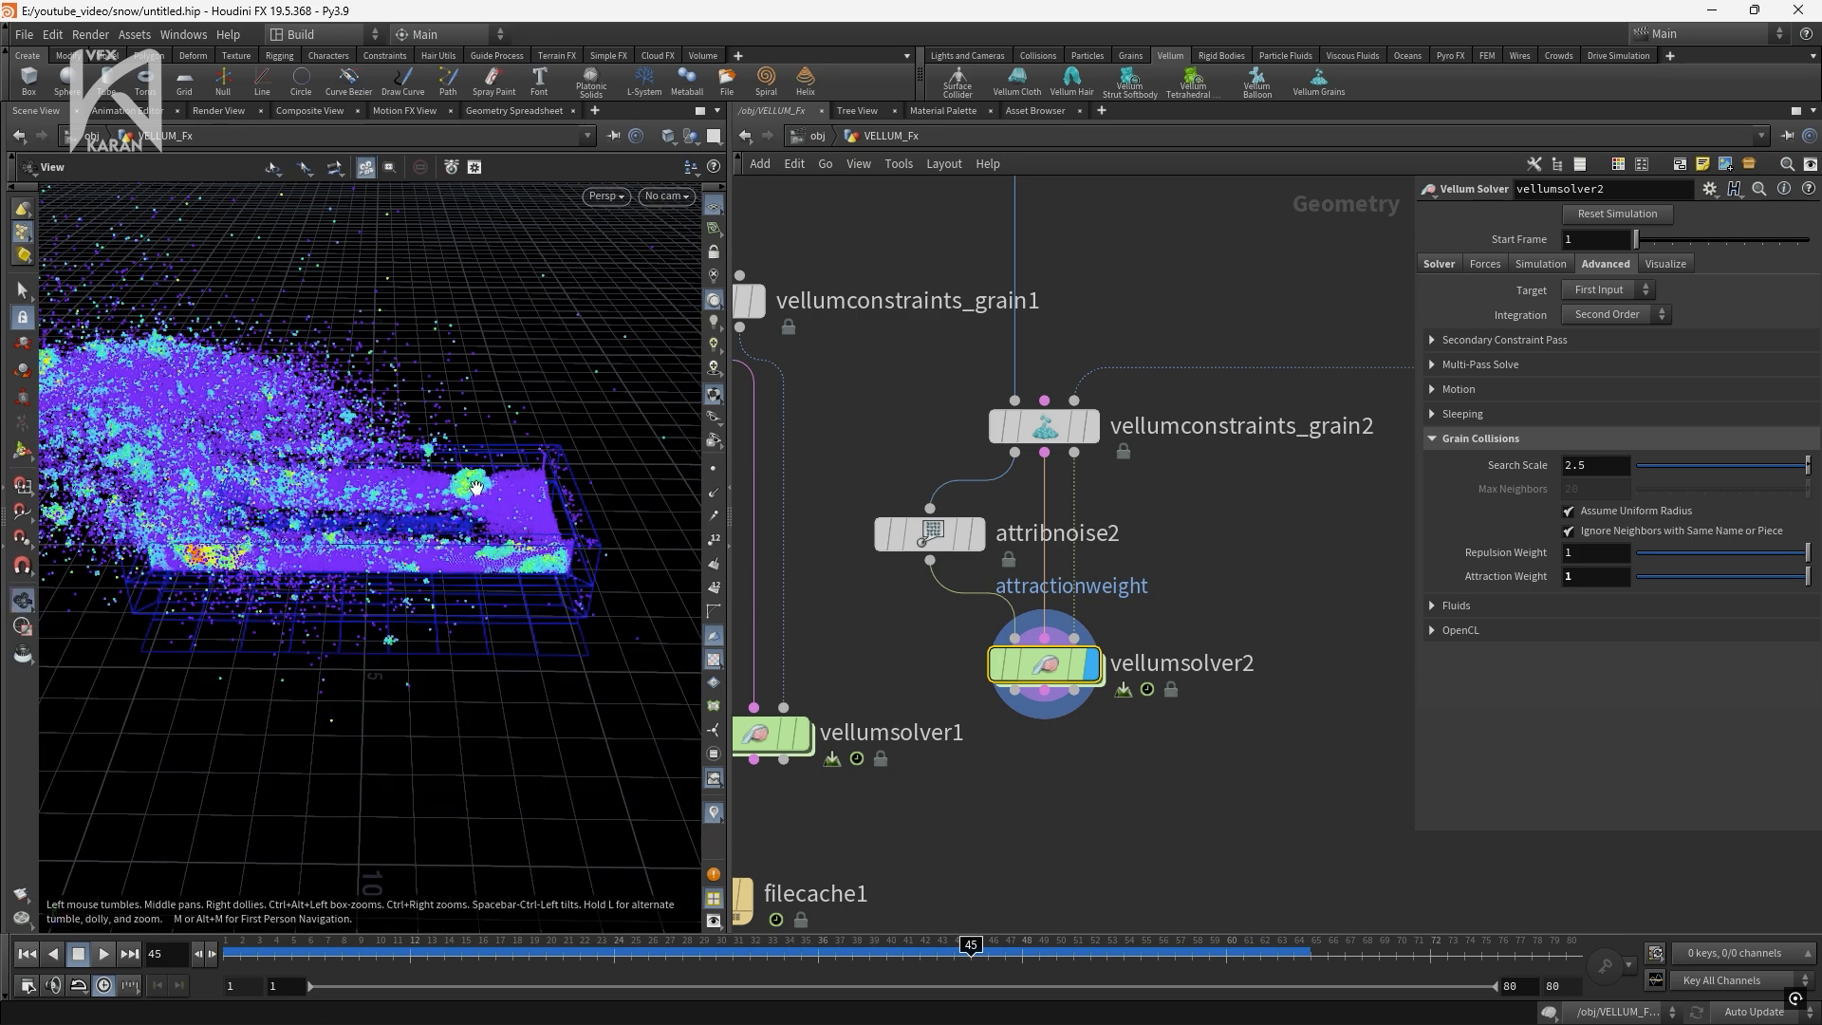
middle_click_drag(388, 490, 512, 480)
left_click_drag(906, 949, 444, 950)
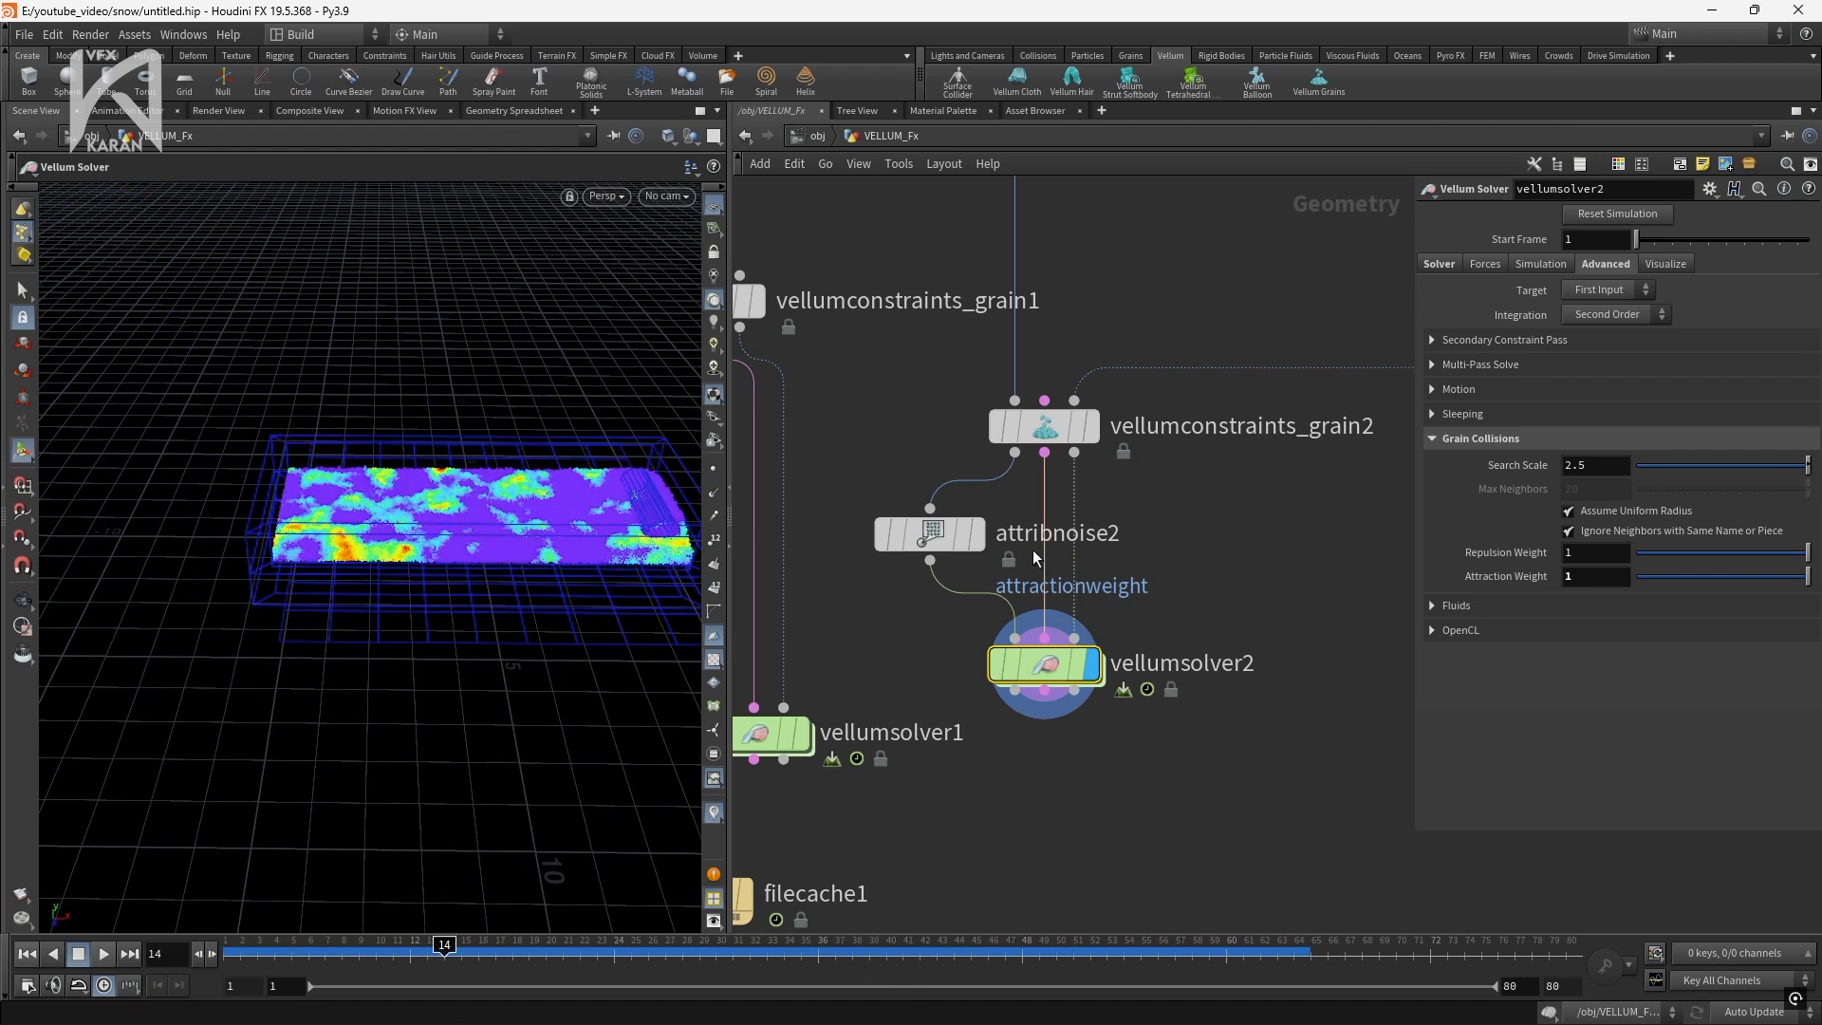
Display attribnoise2, enable its per-axis Offset with Y at 1.2, and reduce Element Size to 0.67
left_click(976, 534)
left_click_drag(468, 553, 488, 638)
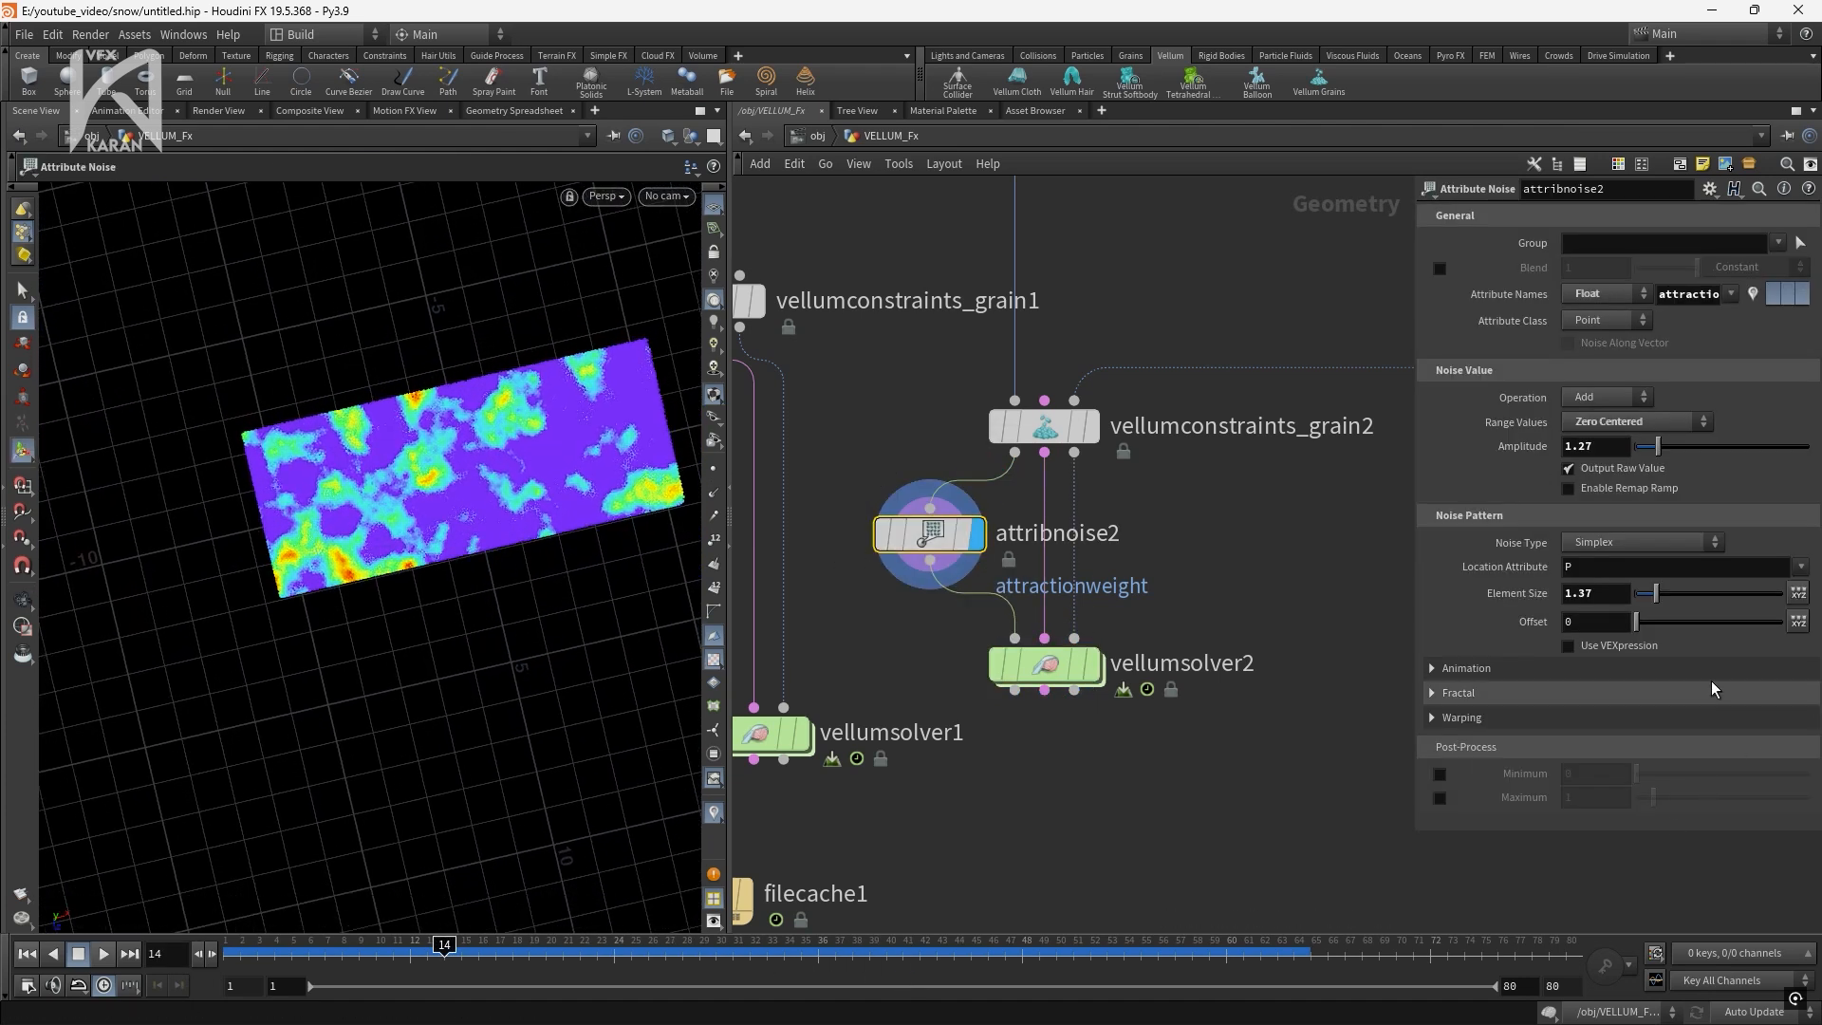
left_click(1798, 624)
middle_click_drag(1678, 649, 1791, 661)
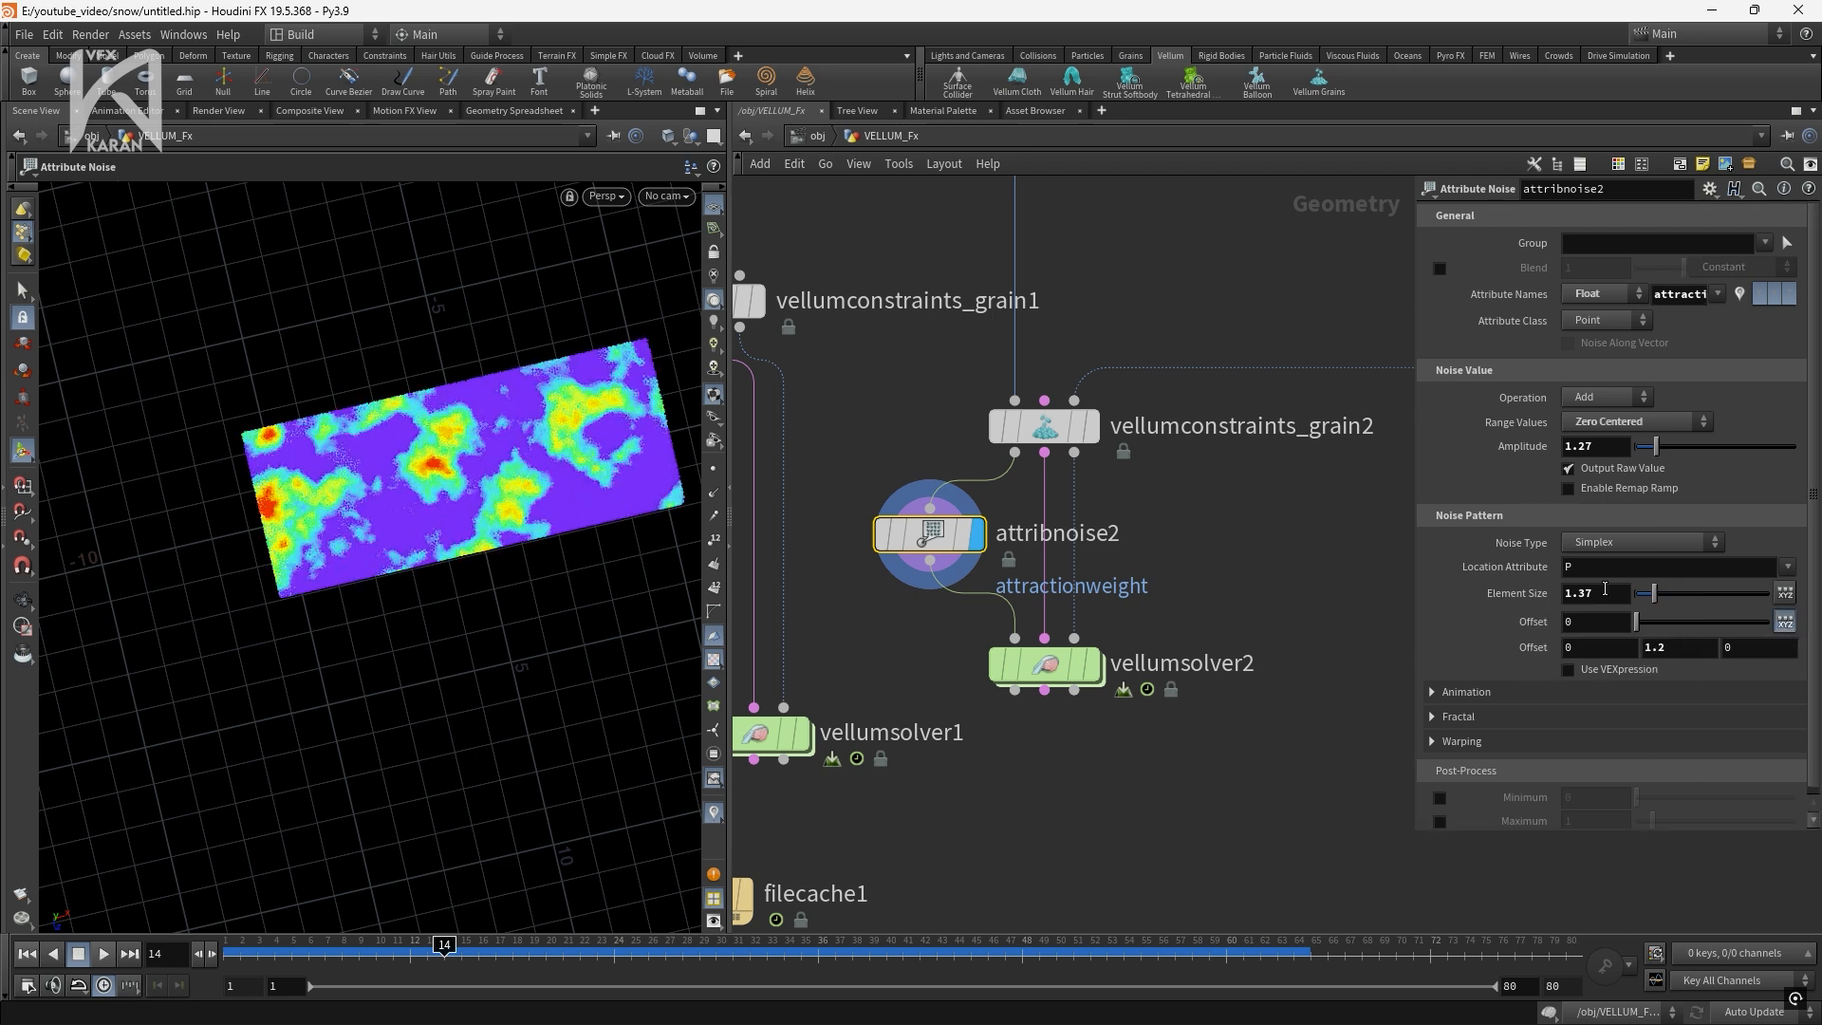
middle_click_drag(1602, 592, 1530, 580)
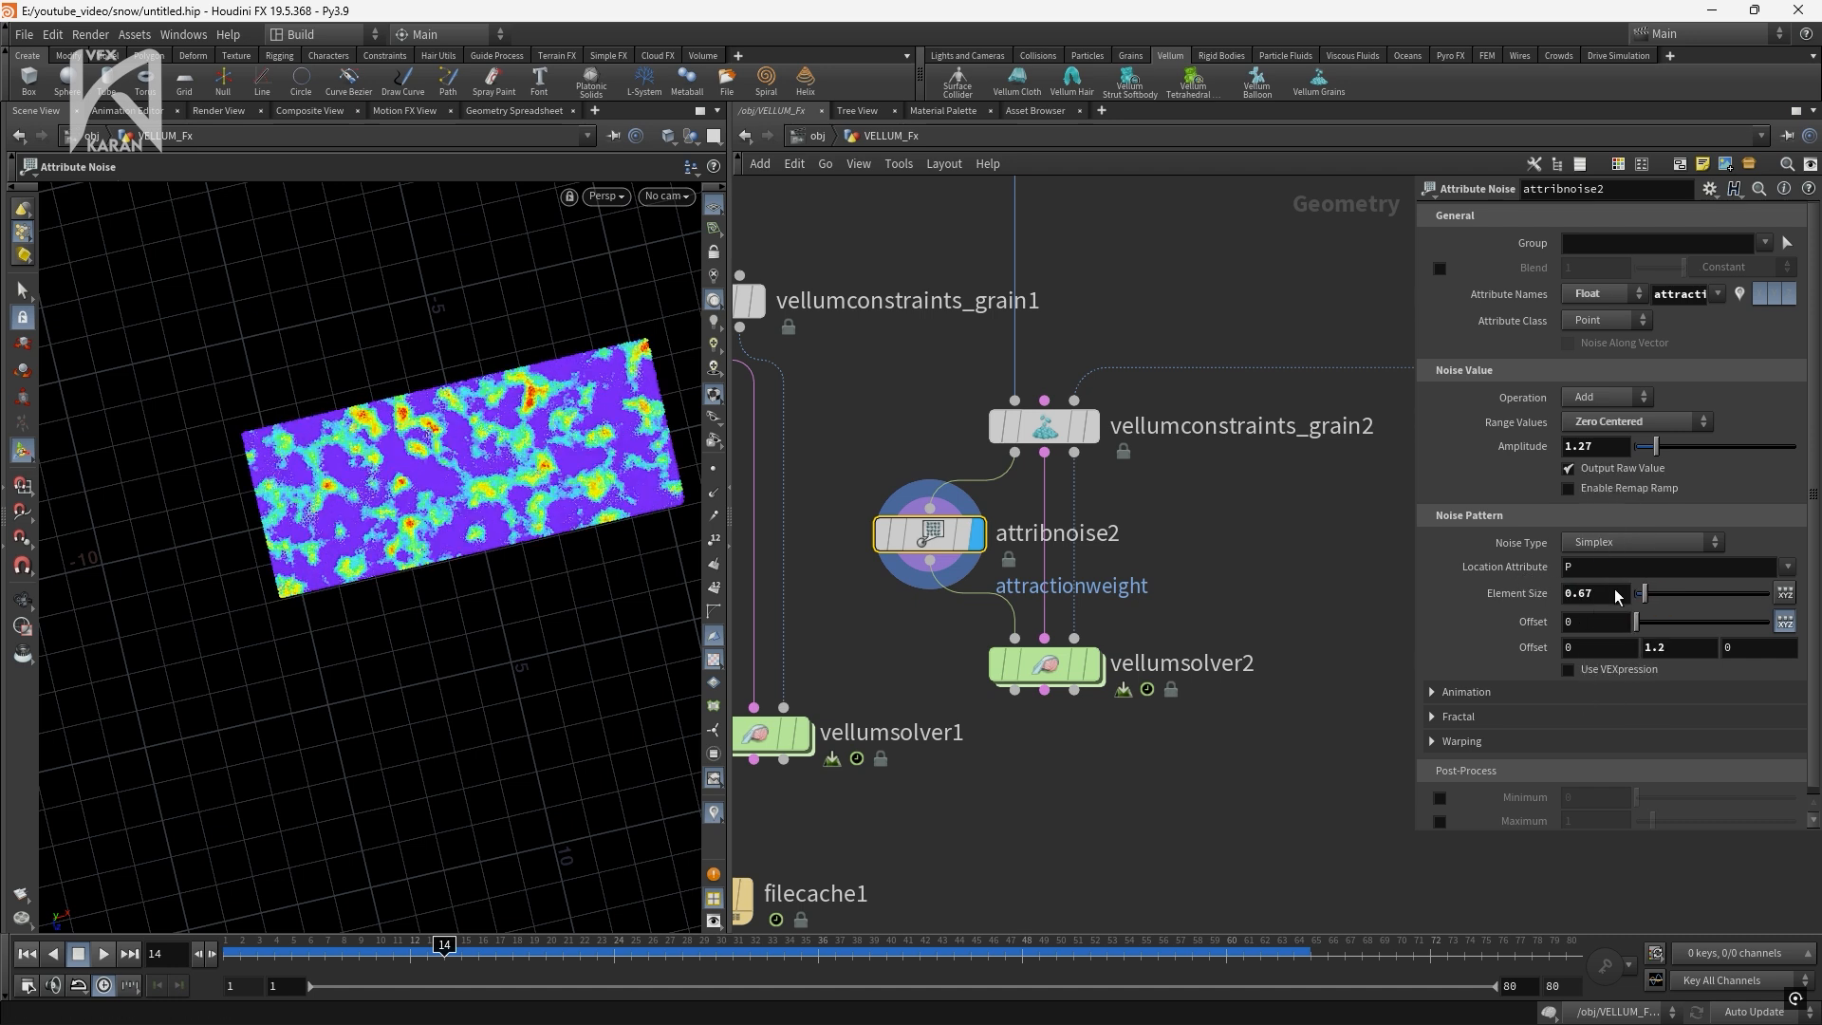
Display vellumsolver2, replay the simulation from frame 1 and scrub to frame 28 to check the clumps
key("ctrl+Up")
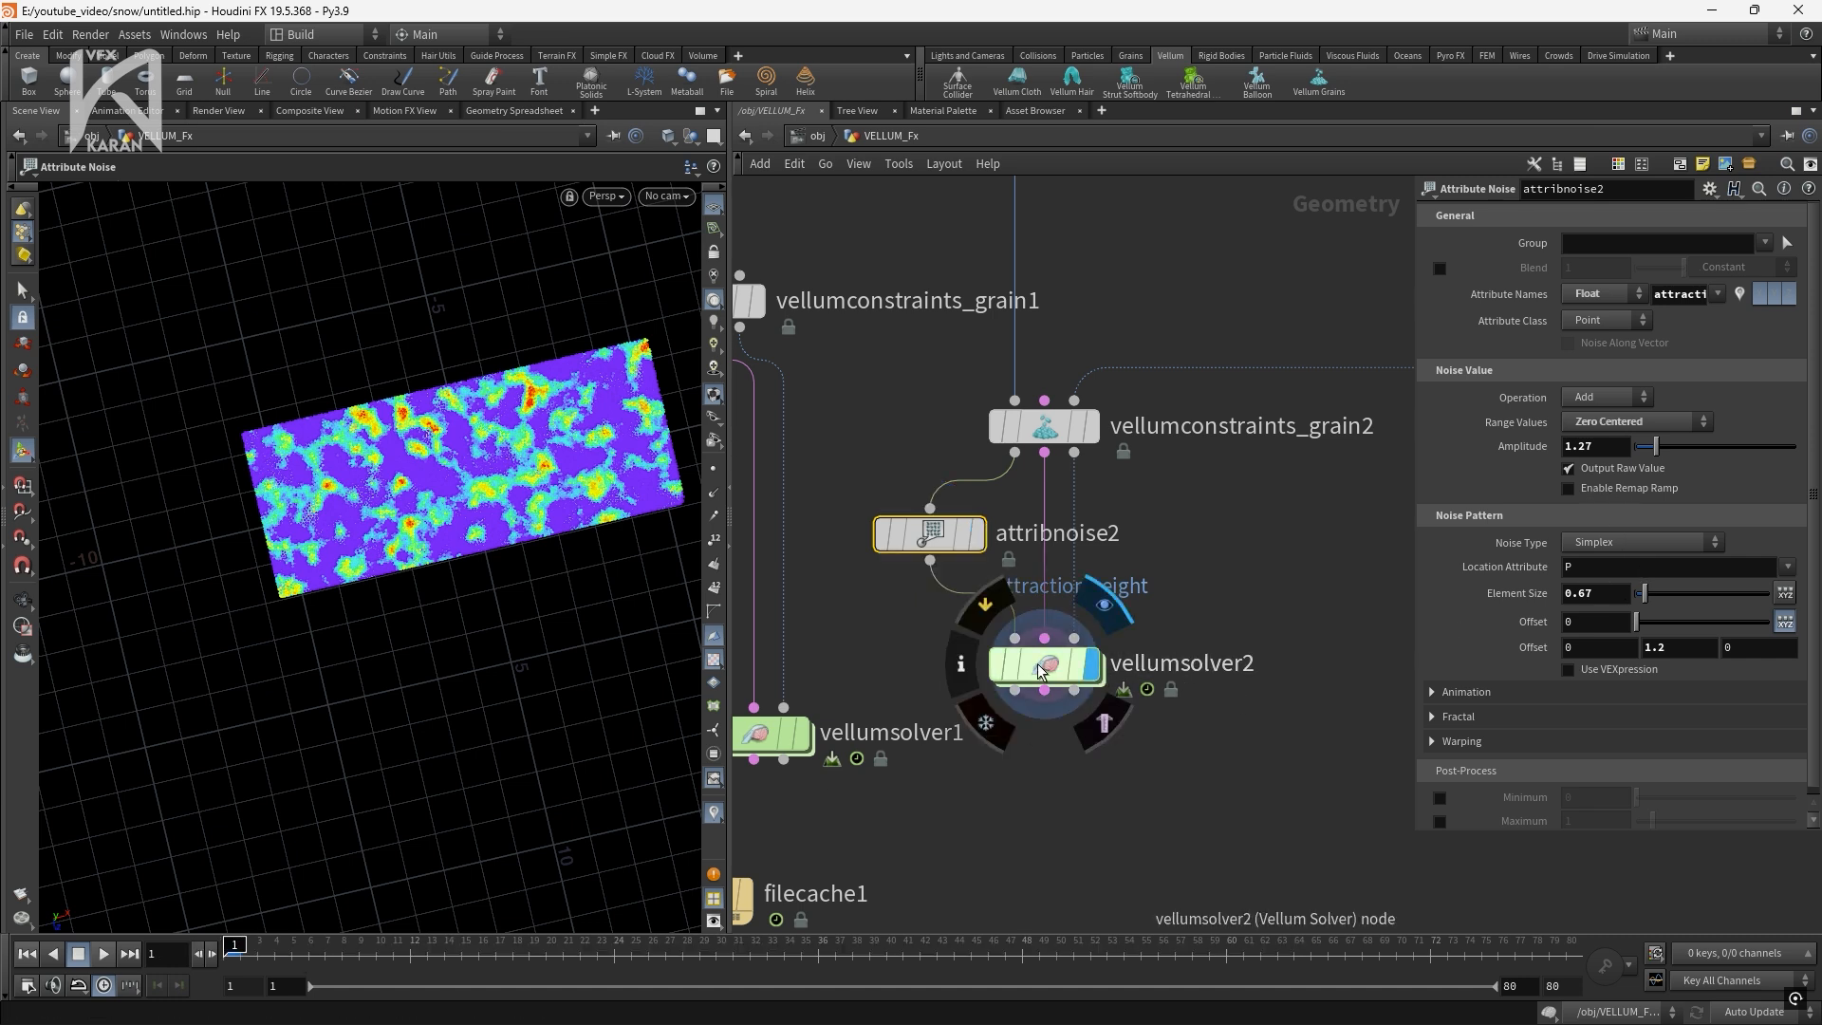
left_click(1091, 667)
left_click(96, 958)
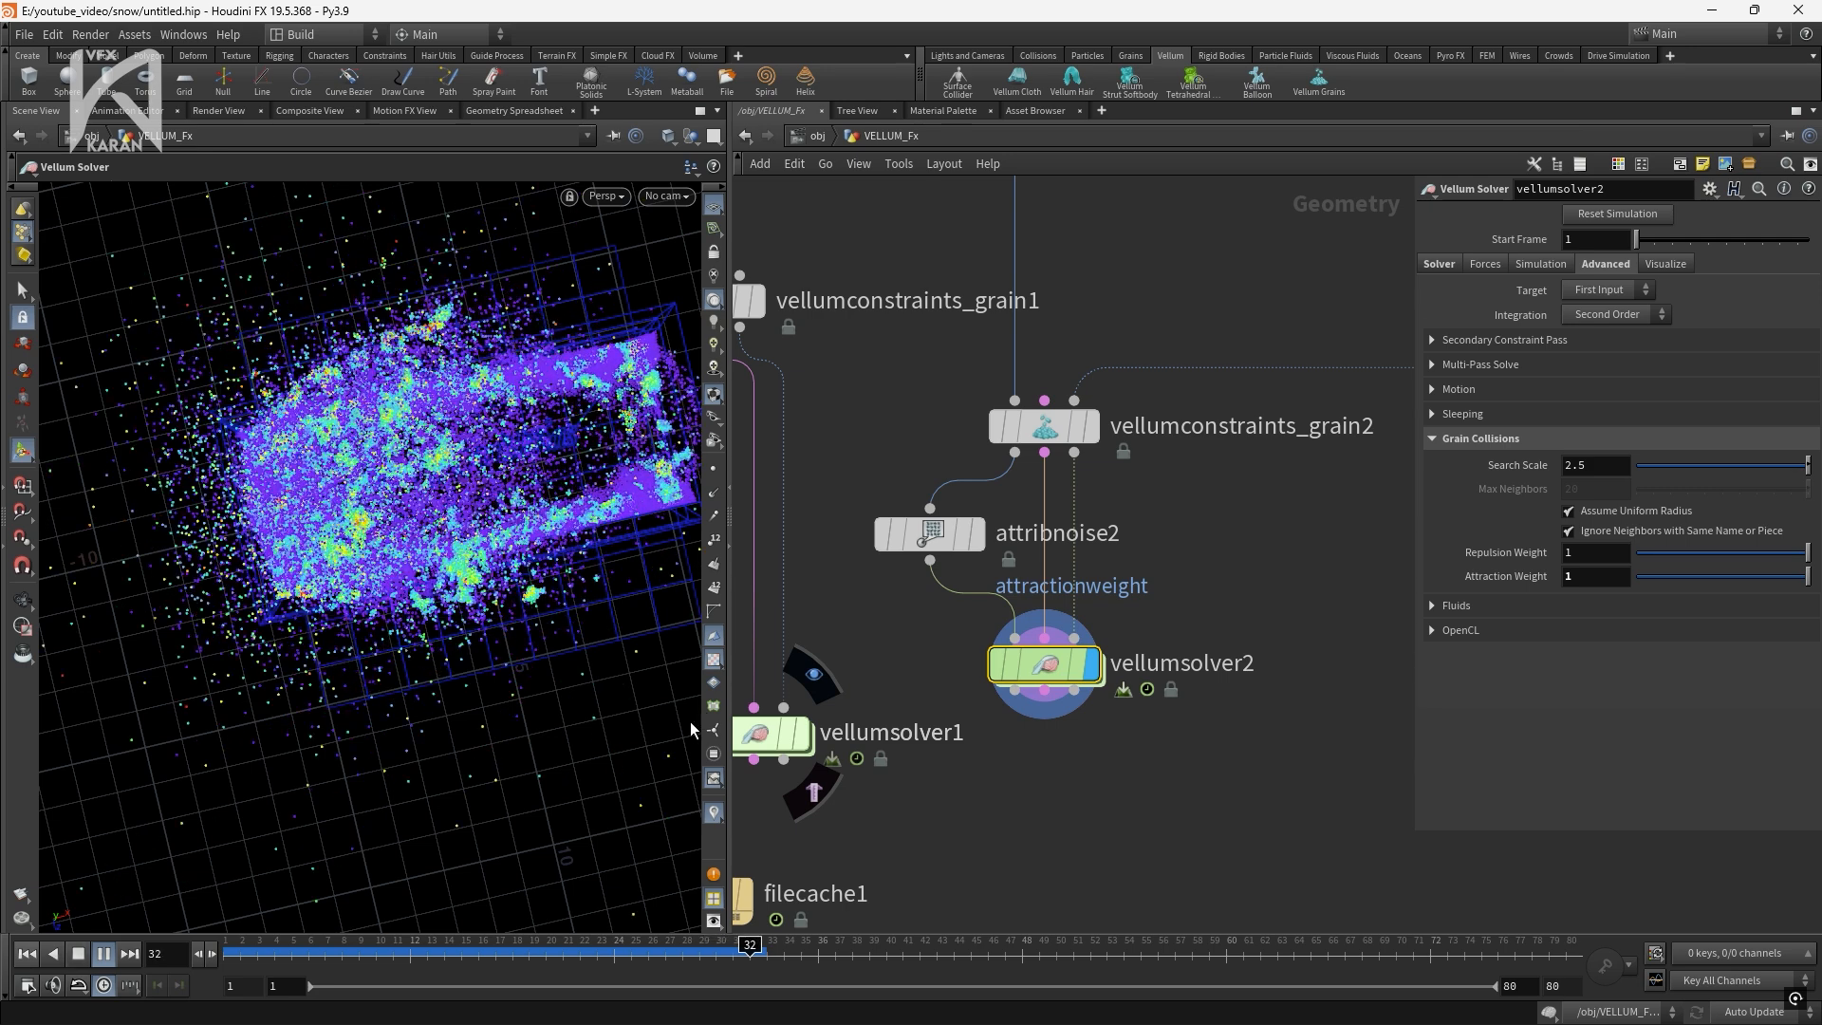
left_click(441, 952)
left_click_drag(441, 952, 683, 952)
key("Escape")
left_click_drag(544, 611, 546, 418)
scroll(1302, 574, "down", 1)
Set vellumsolver2's Substeps to 10
middle_click_drag(879, 797, 1089, 556)
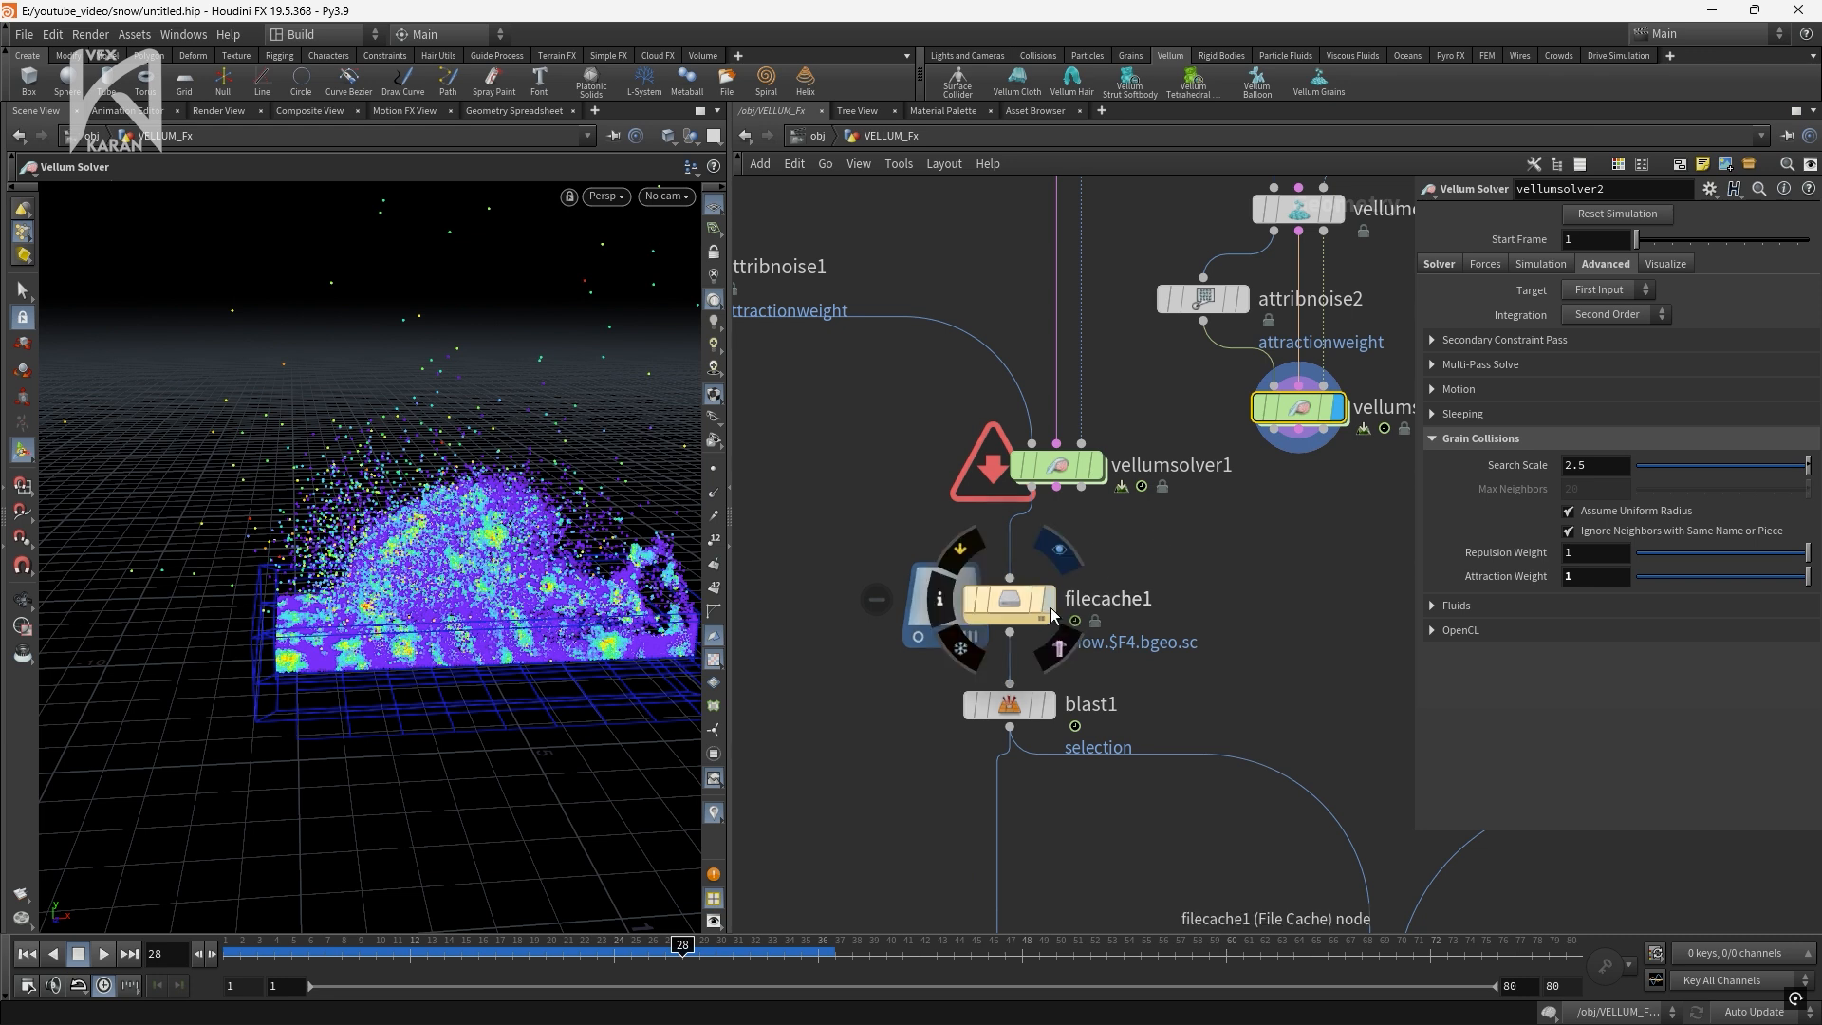
middle_click_drag(1201, 515, 968, 639)
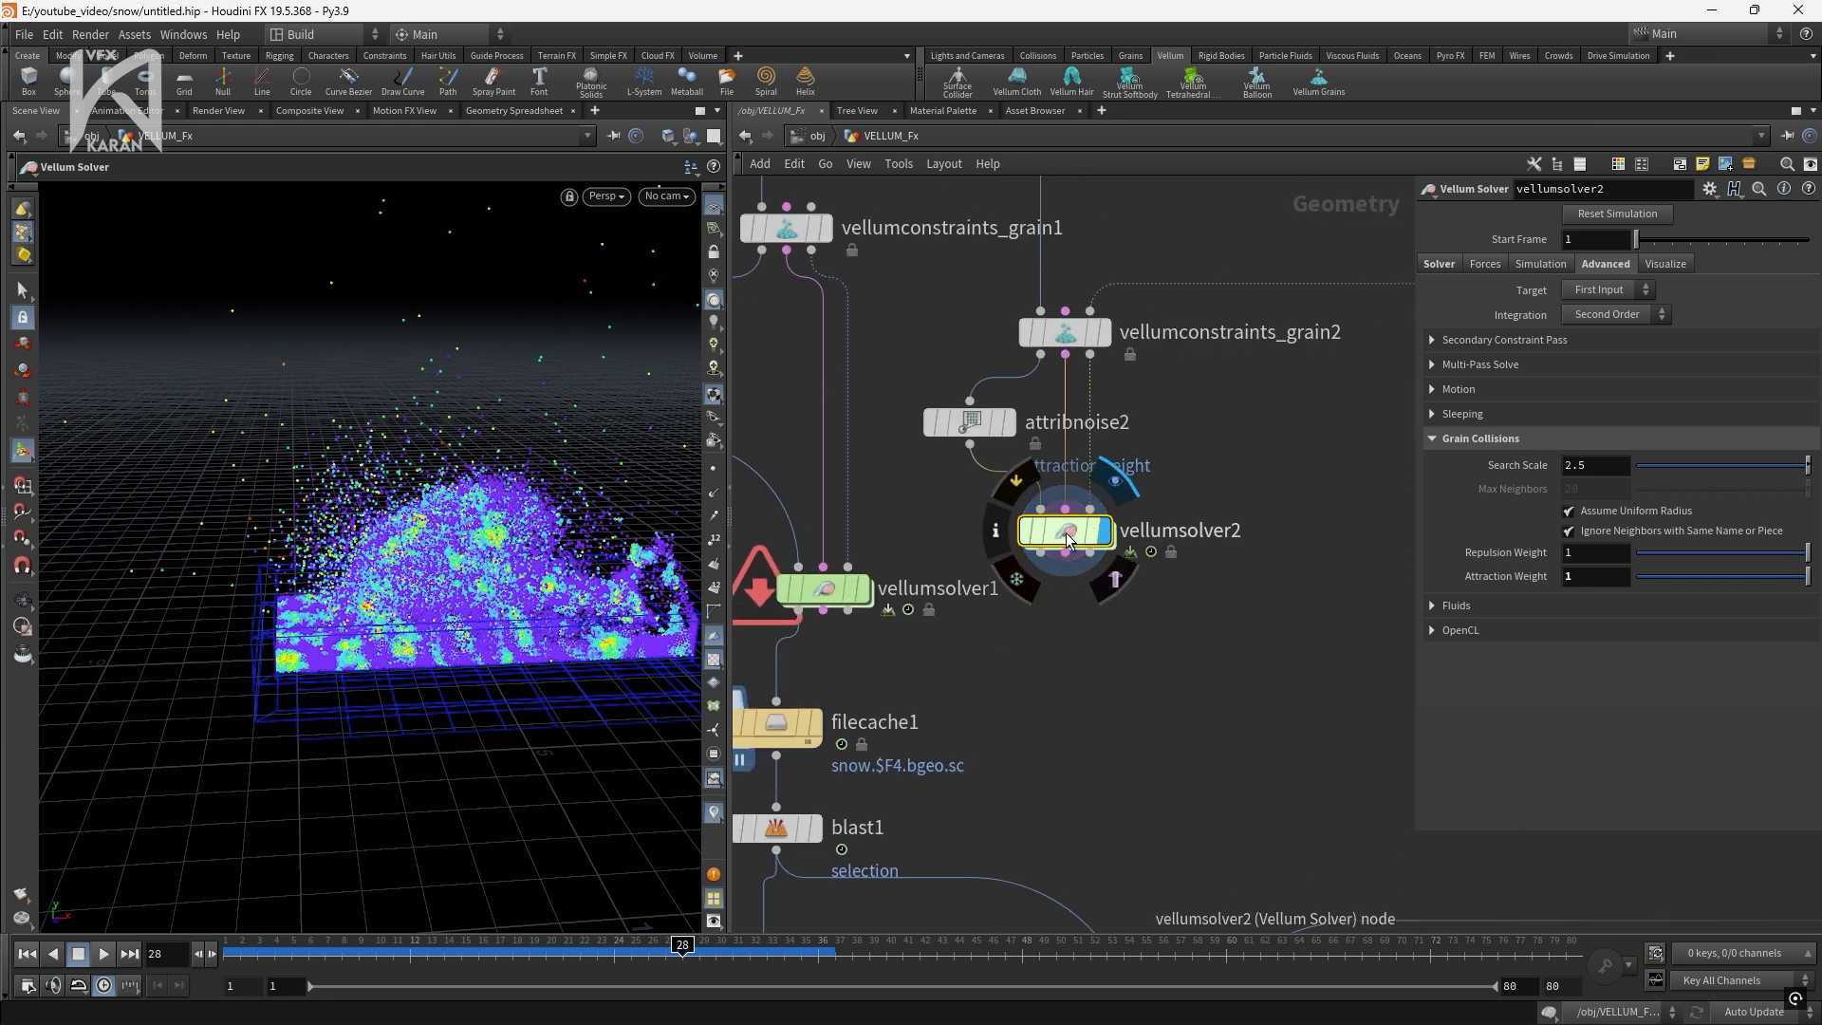
left_click(972, 422)
left_click(1068, 532)
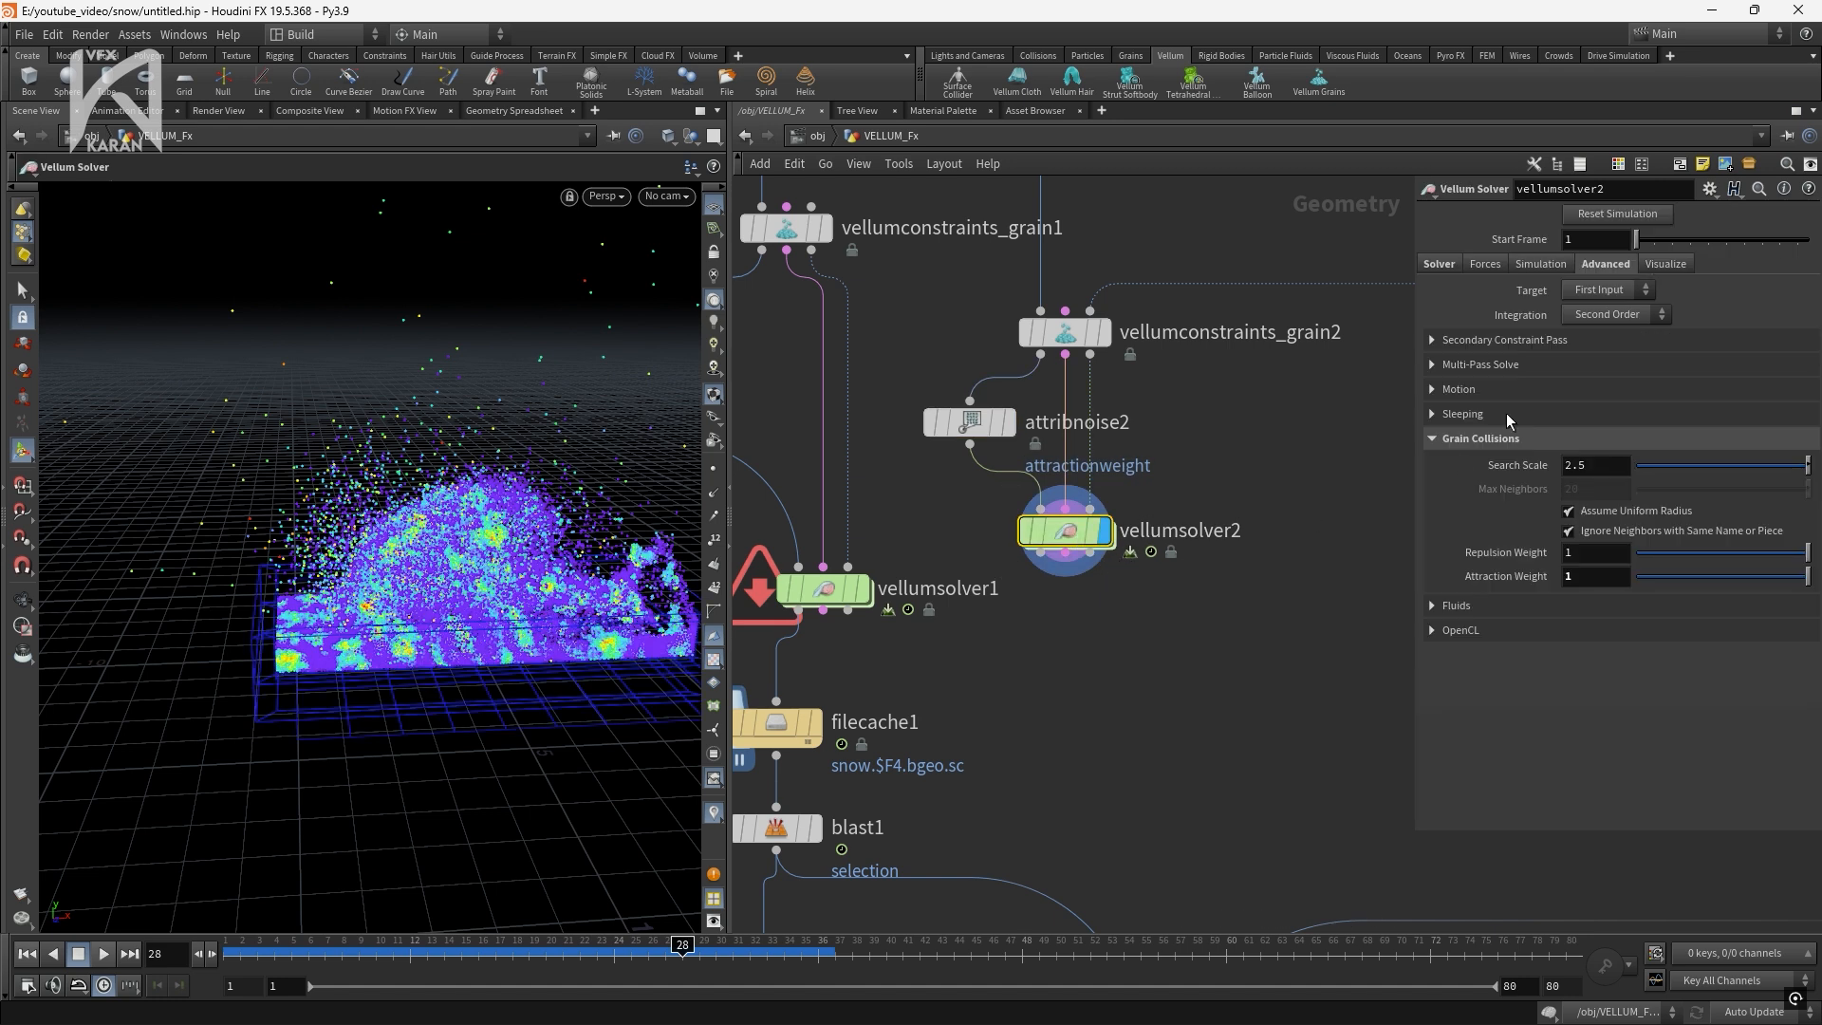
left_click(1440, 266)
double_click(1584, 311)
type("10")
key("Return")
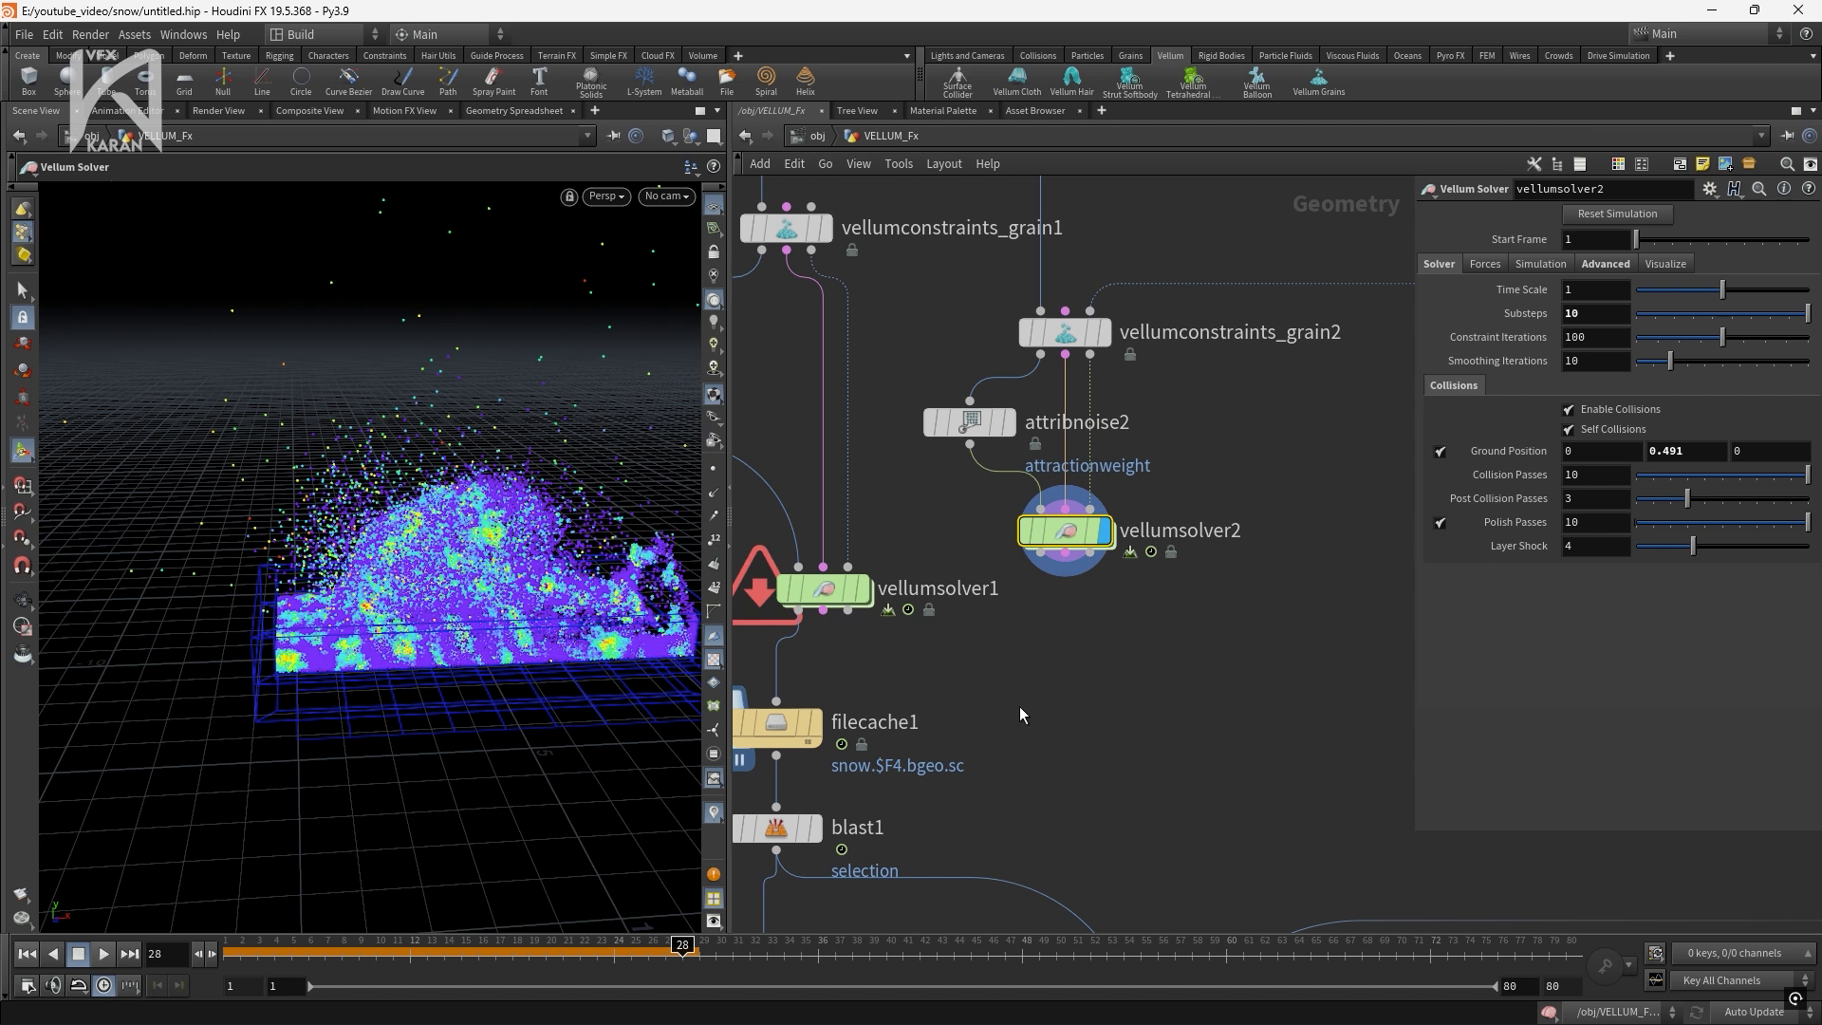
Return to frame 1 and review the Solver and Forces settings of vellumsolver1
middle_click_drag(1021, 714, 1170, 702)
left_click_drag(1091, 266, 1294, 520)
mouse_move(978, 583)
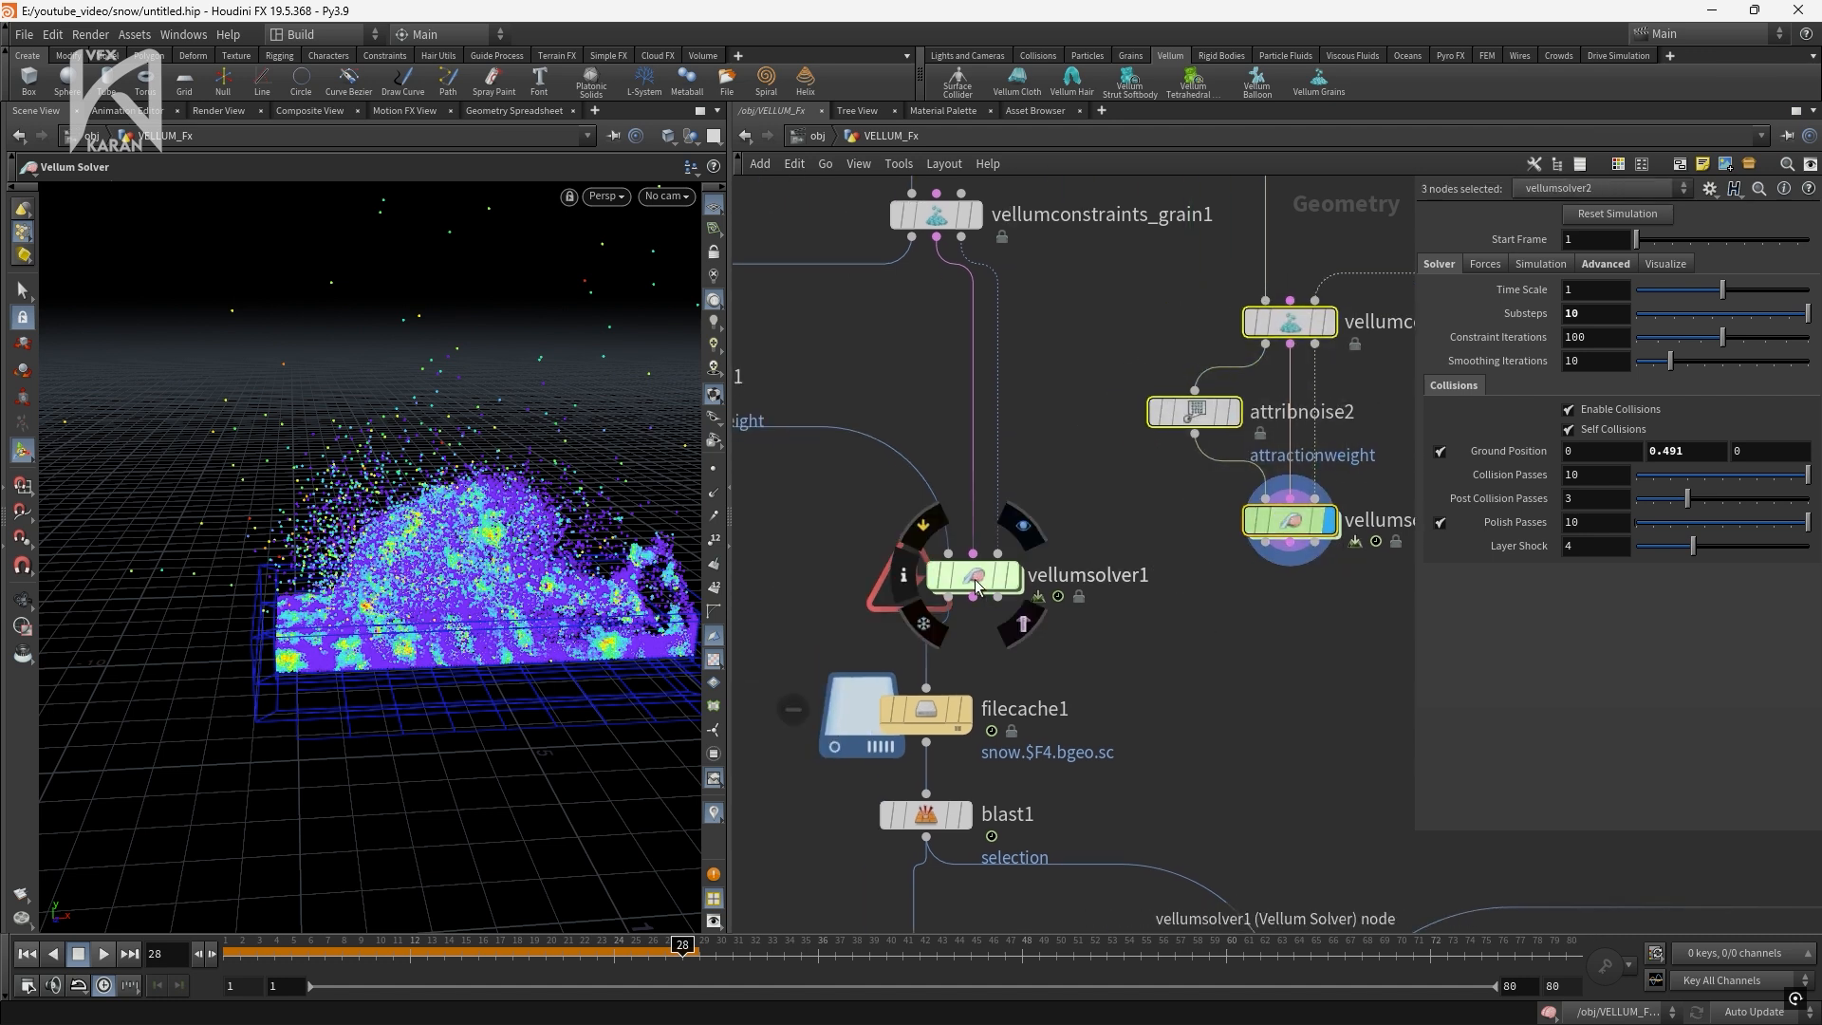
left_click_drag(251, 956, 233, 954)
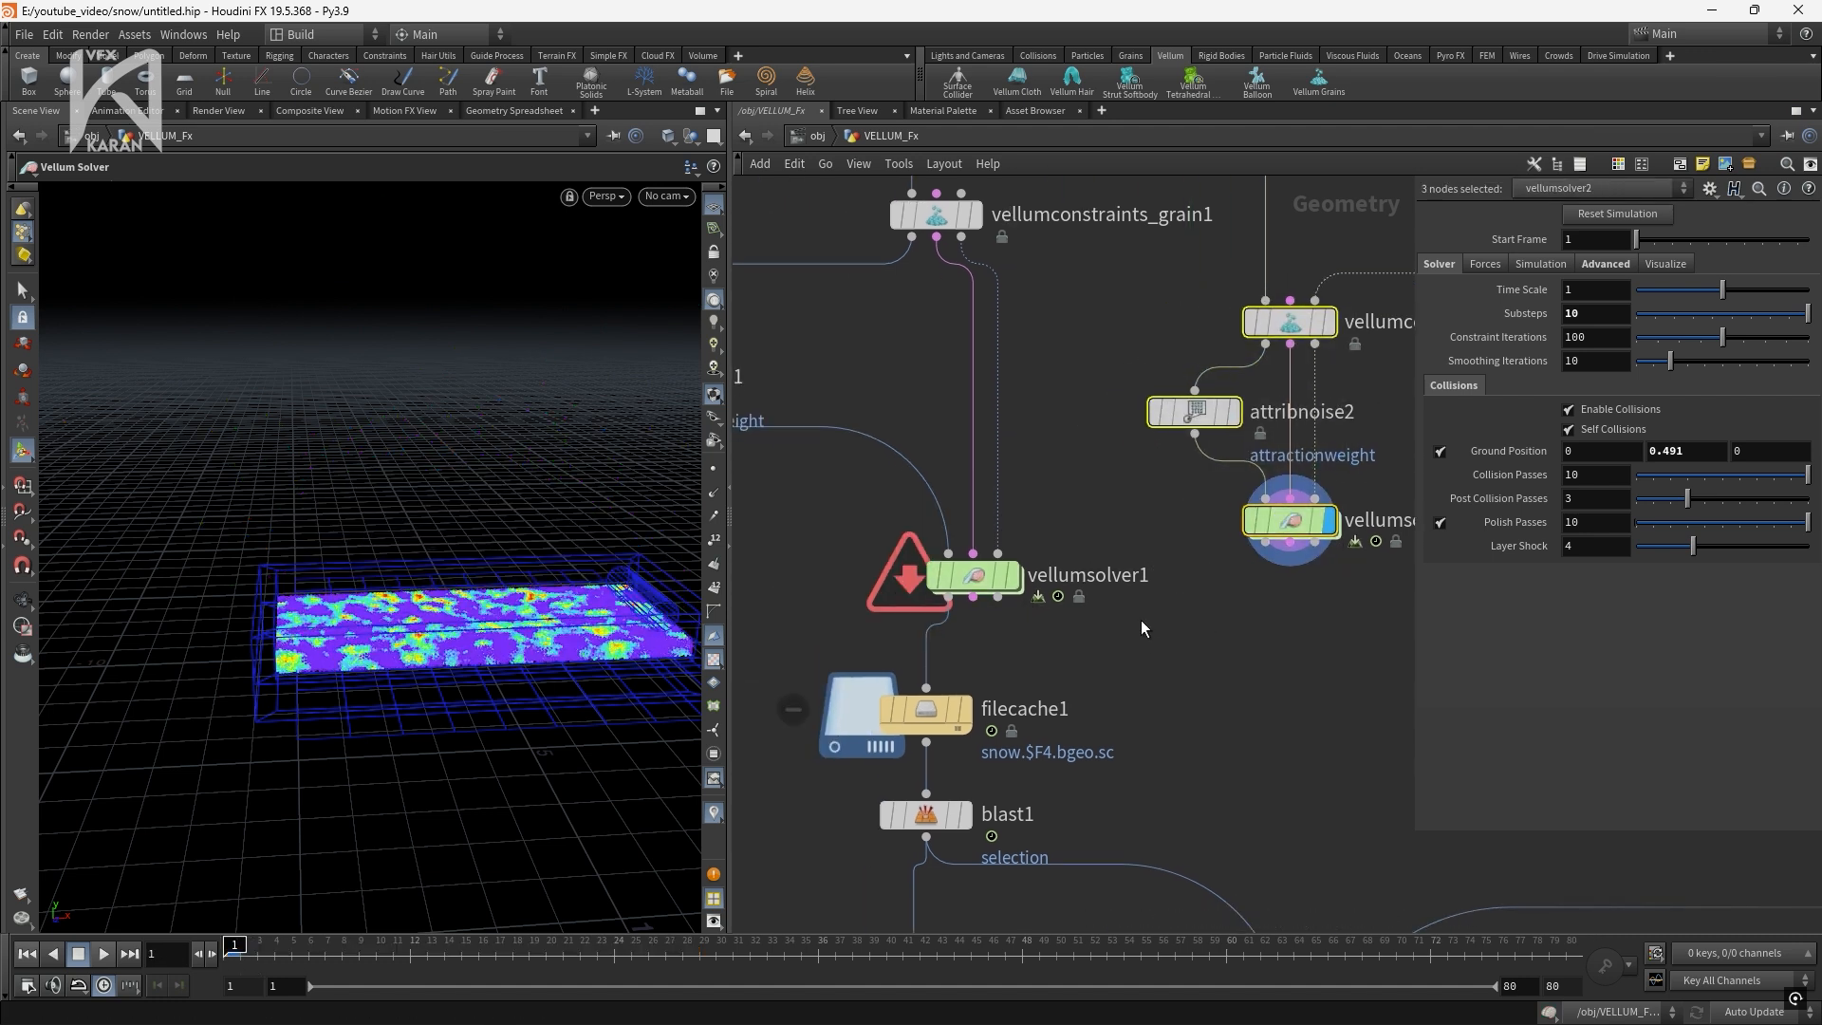
left_click(977, 575)
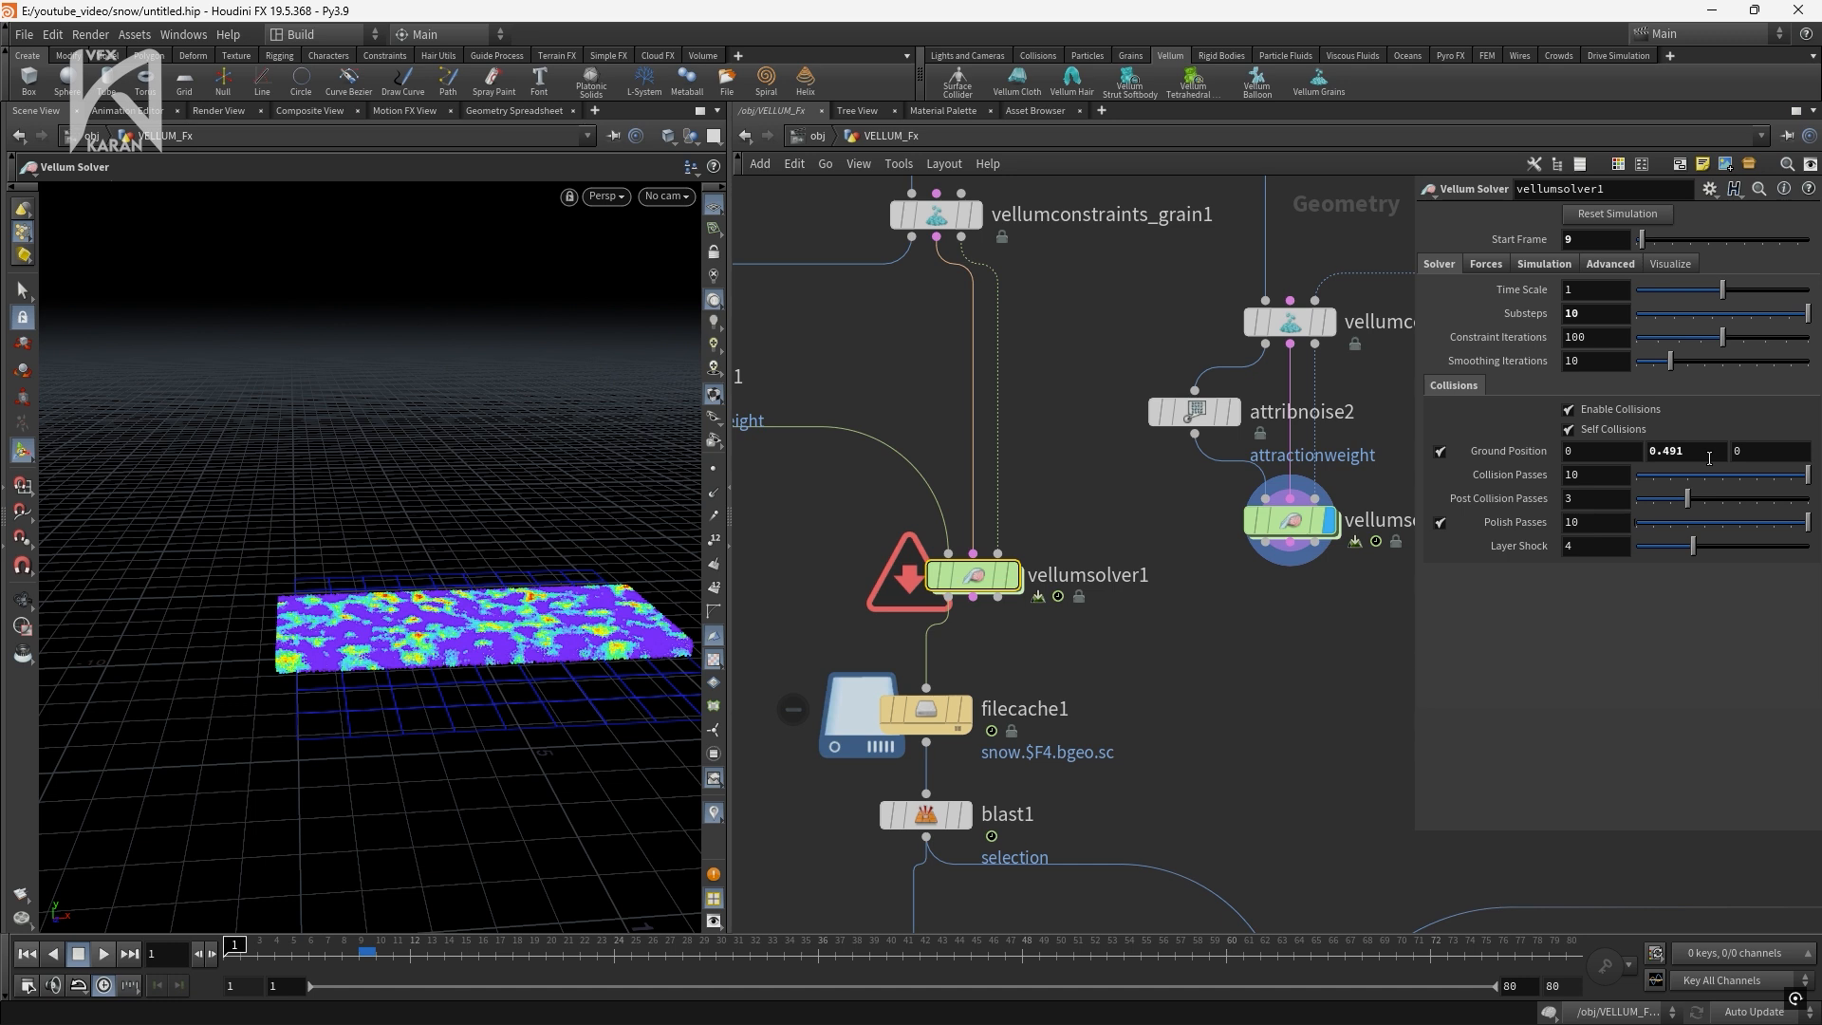
left_click(1496, 265)
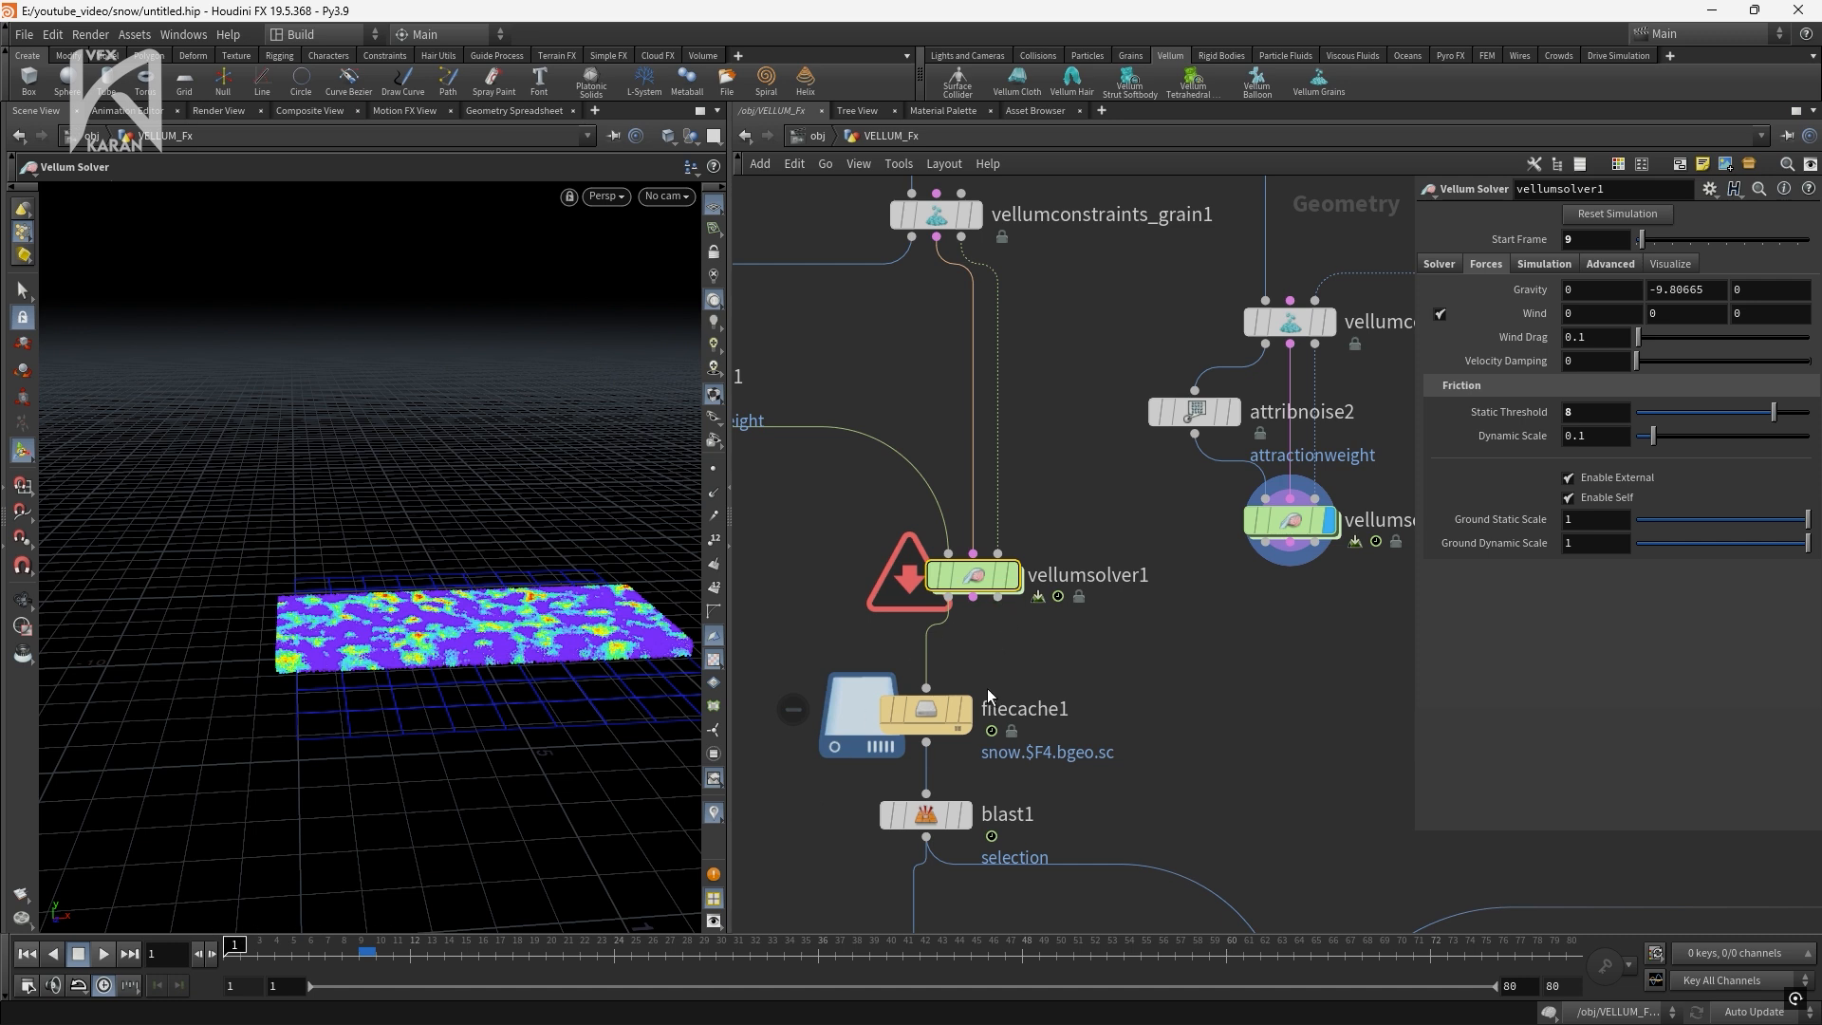
Display filecache1 and scrub through the cached snow simulation, ending at frame 9
left_click(968, 709)
left_click_drag(291, 946, 1329, 961)
left_click_drag(486, 962, 835, 970)
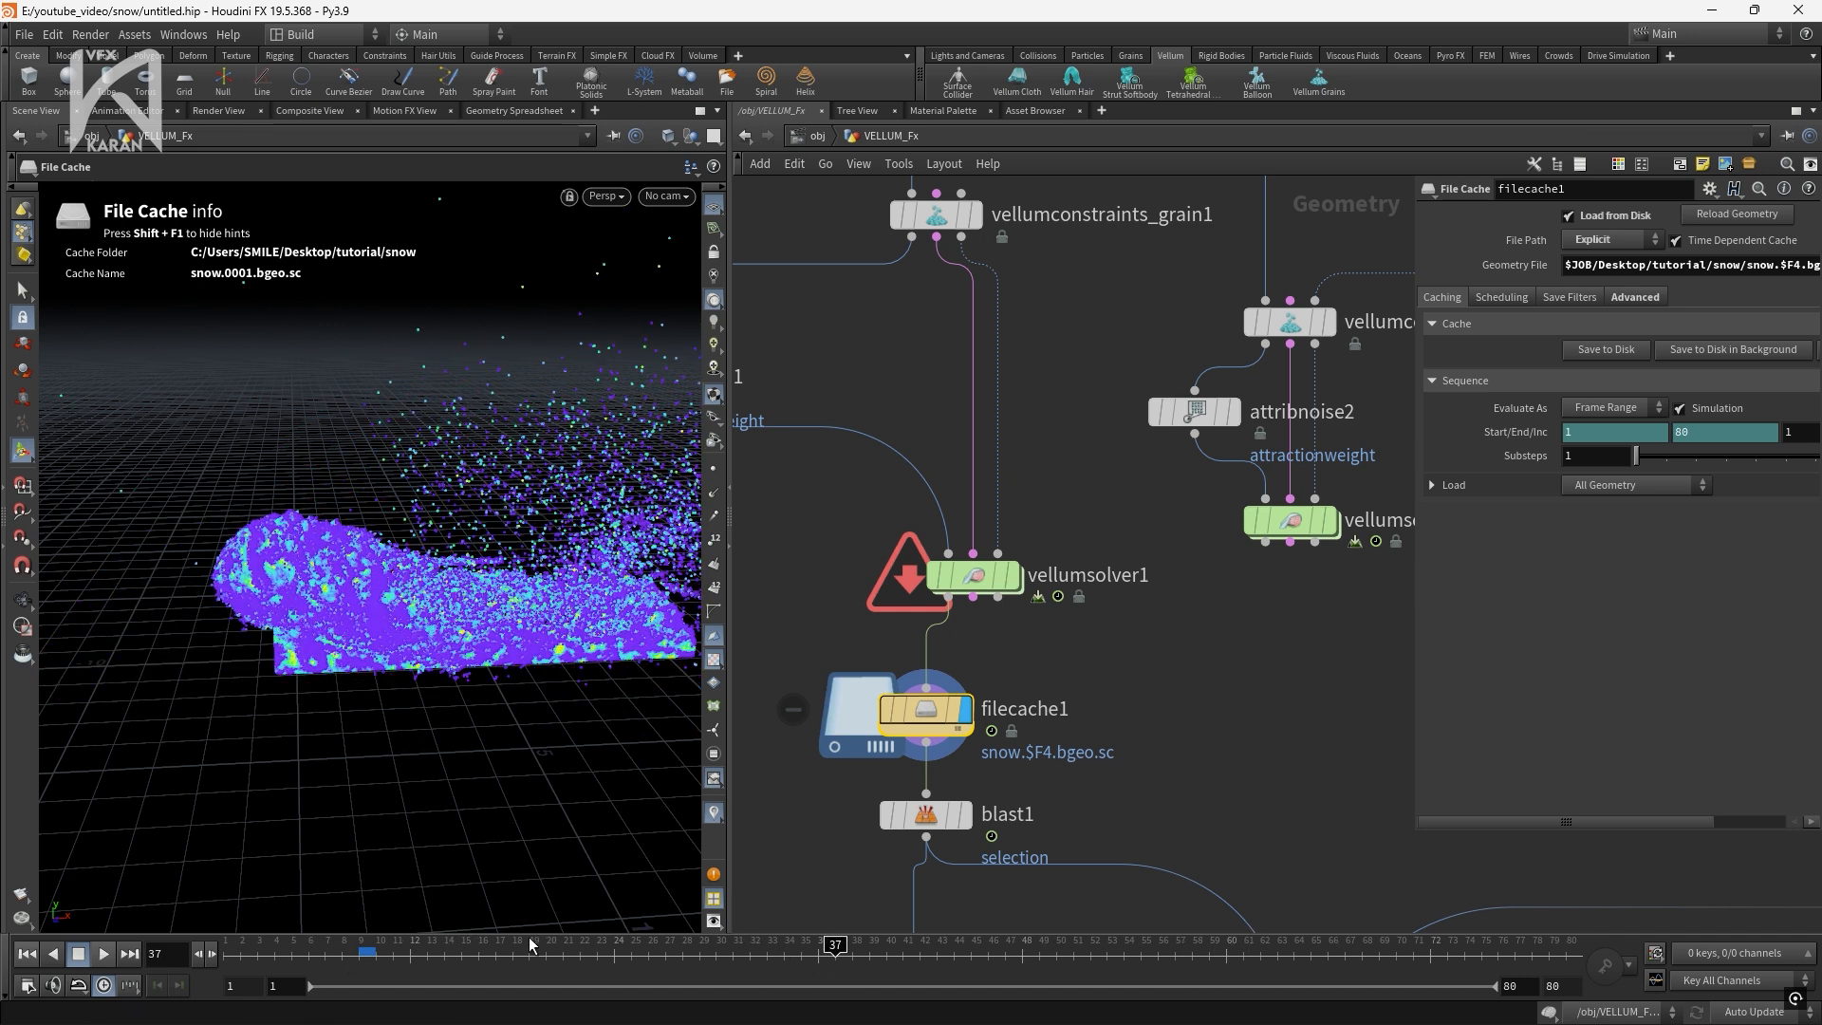
mouse_move(367, 955)
left_mouse_down()
mouse_move(344, 958)
mouse_move(374, 962)
left_mouse_up()
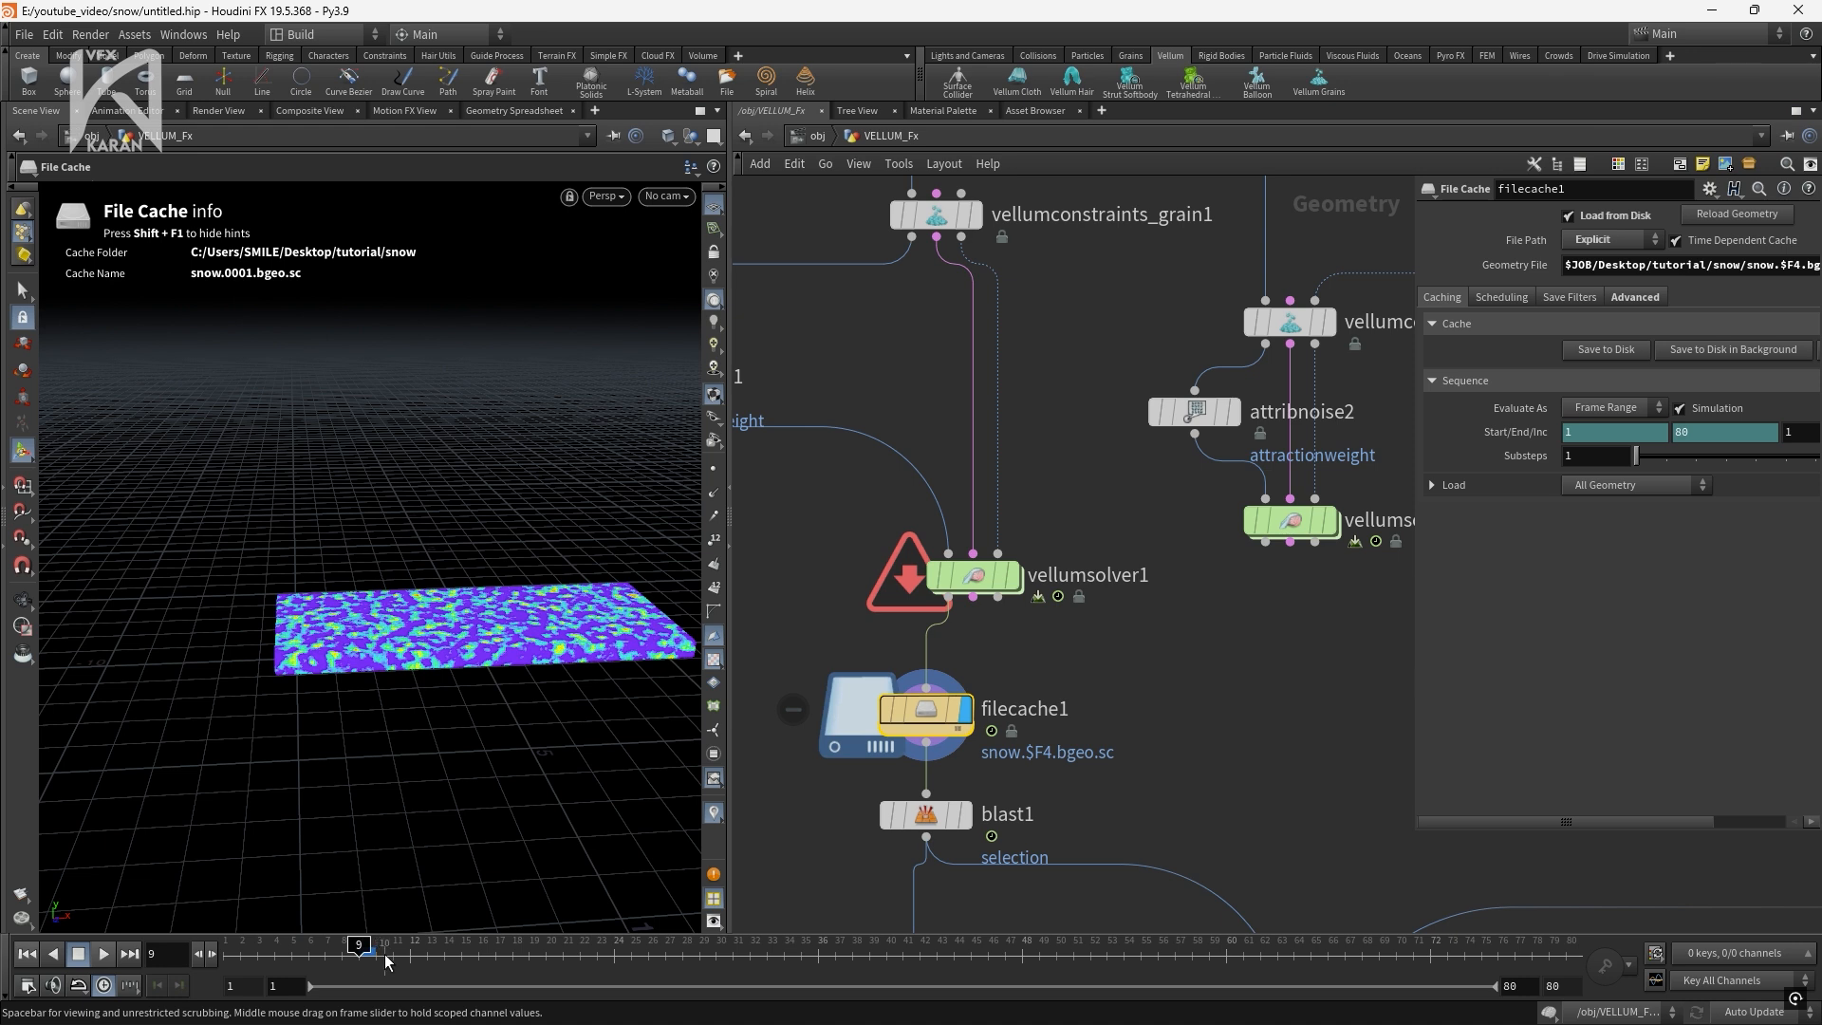
Review the Advanced, Simulation, Forces and Solver settings of vellumsolver1
left_click(961, 579)
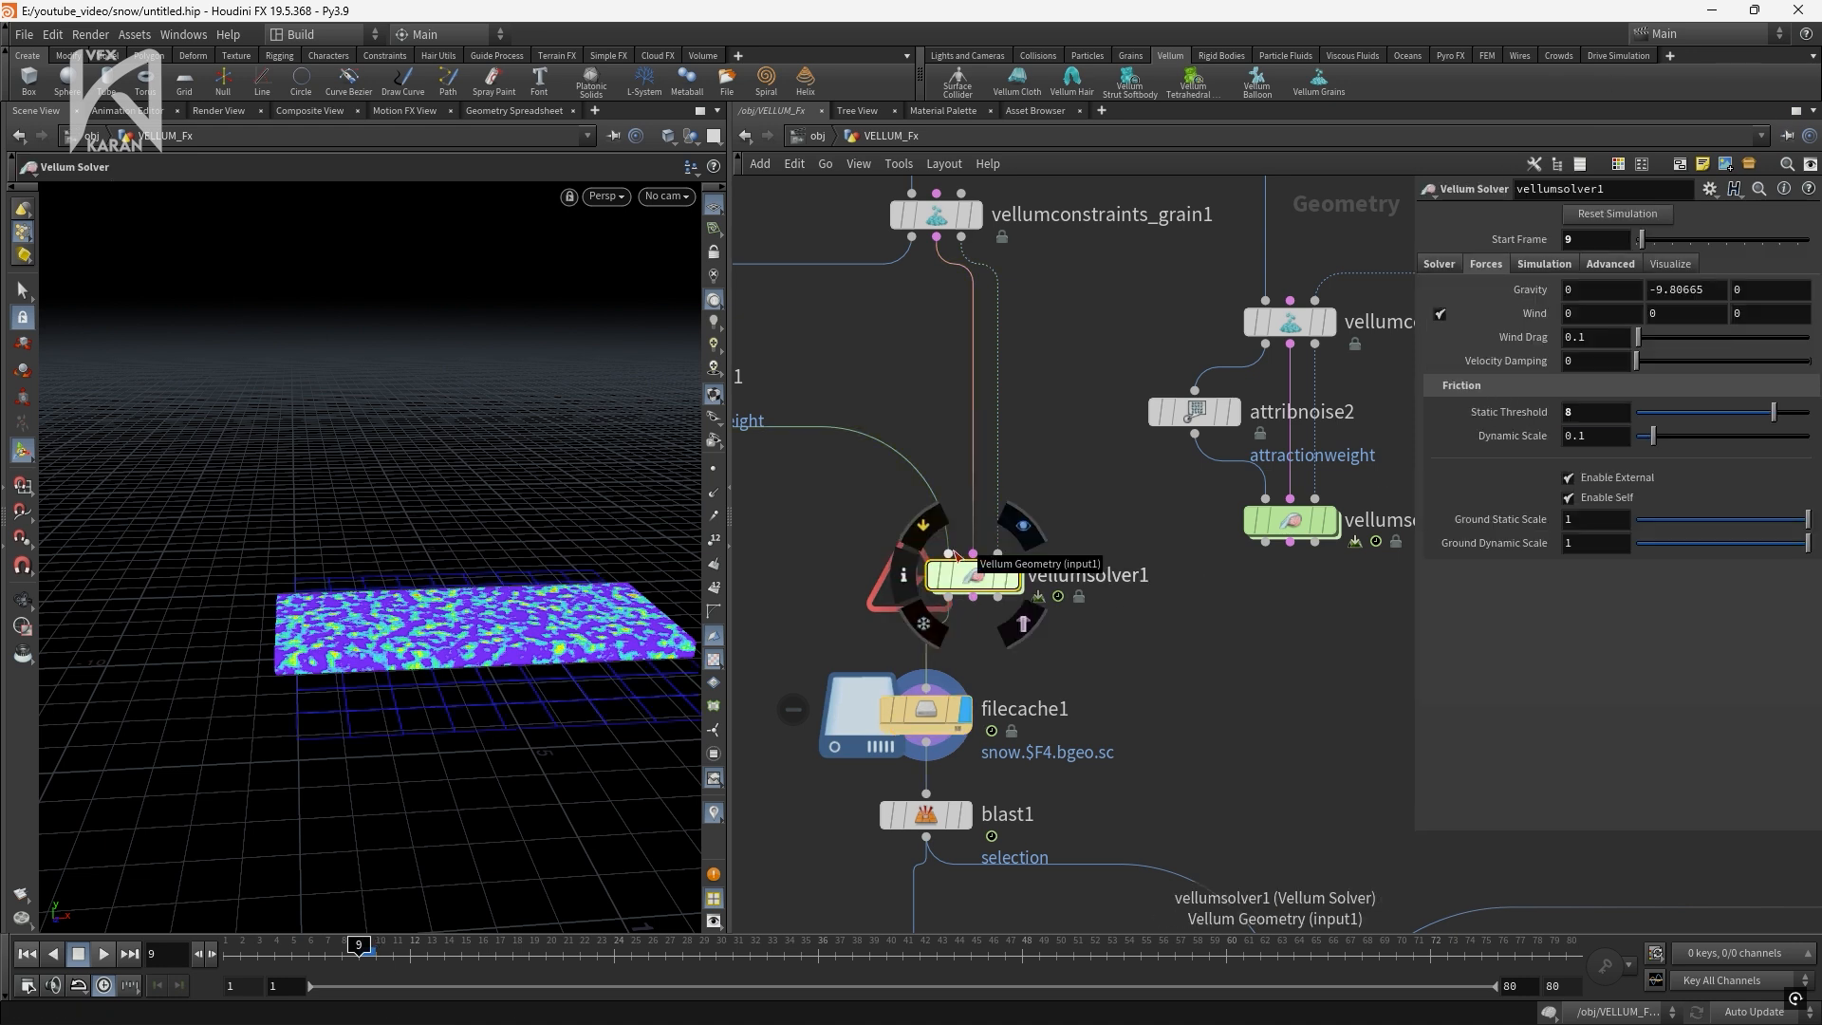
left_click(1609, 268)
left_click(1544, 264)
left_click(1483, 264)
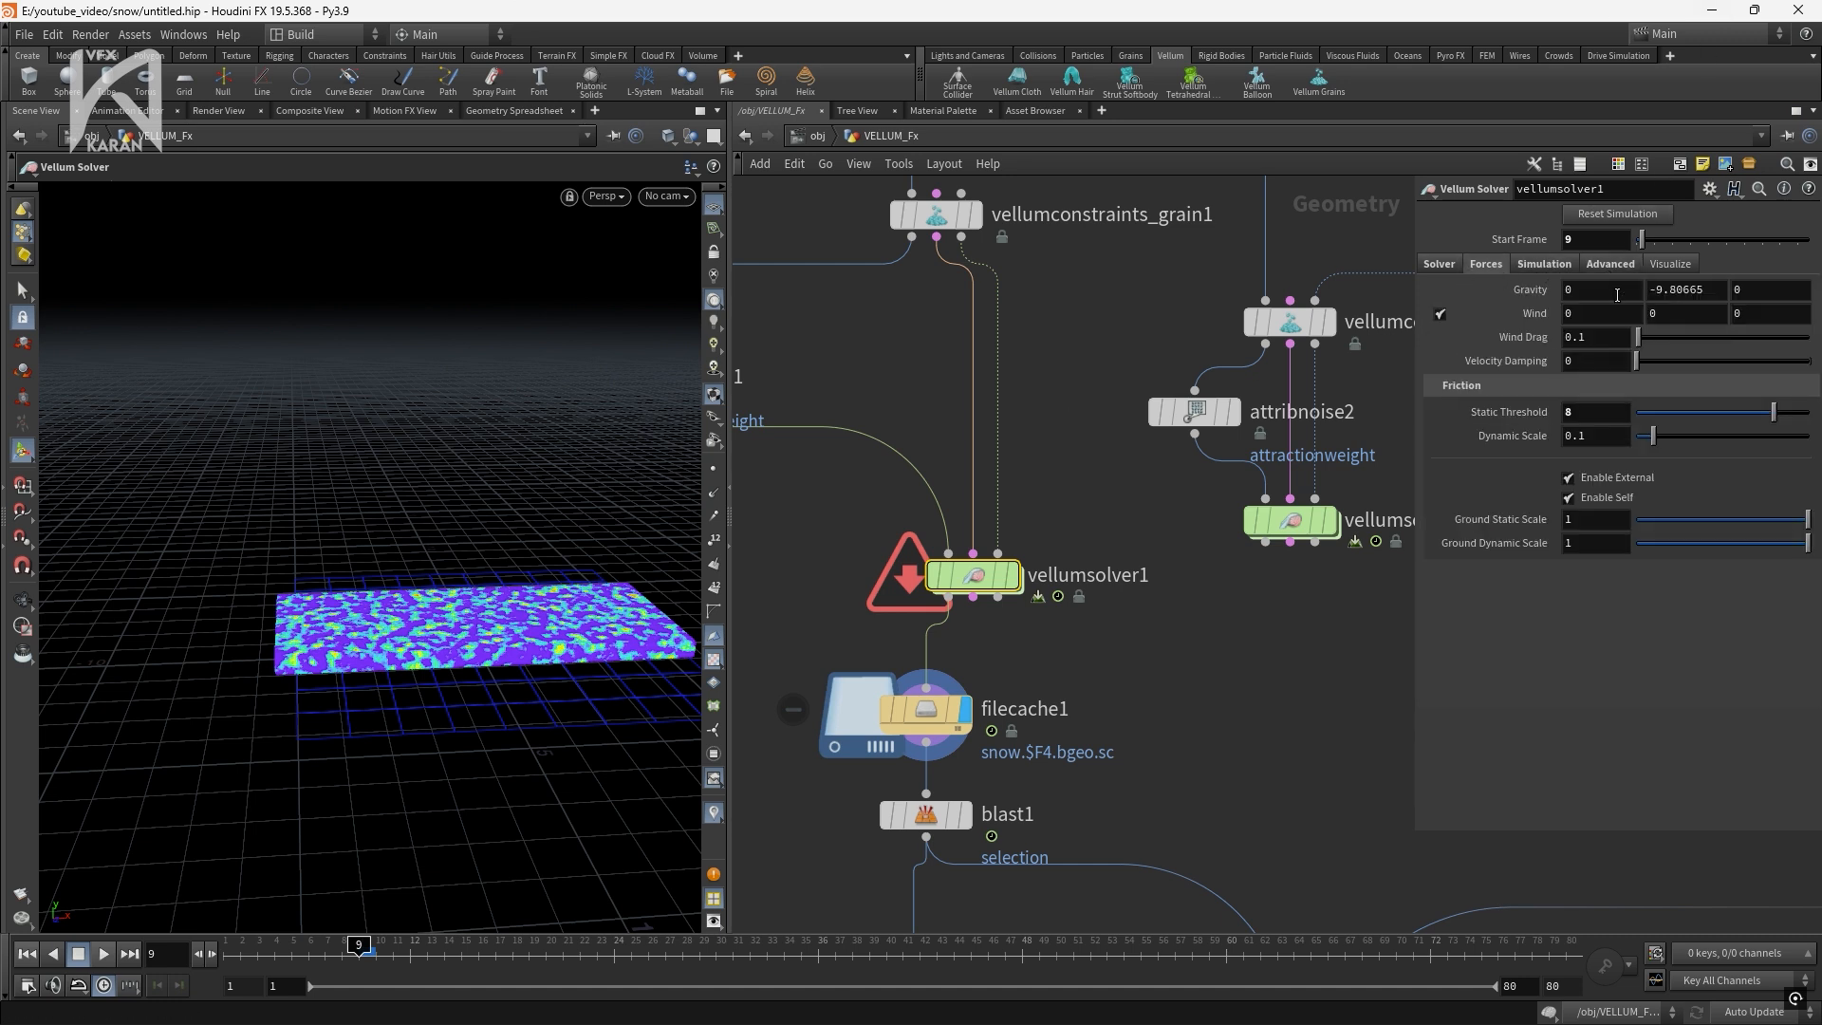
left_click(1439, 263)
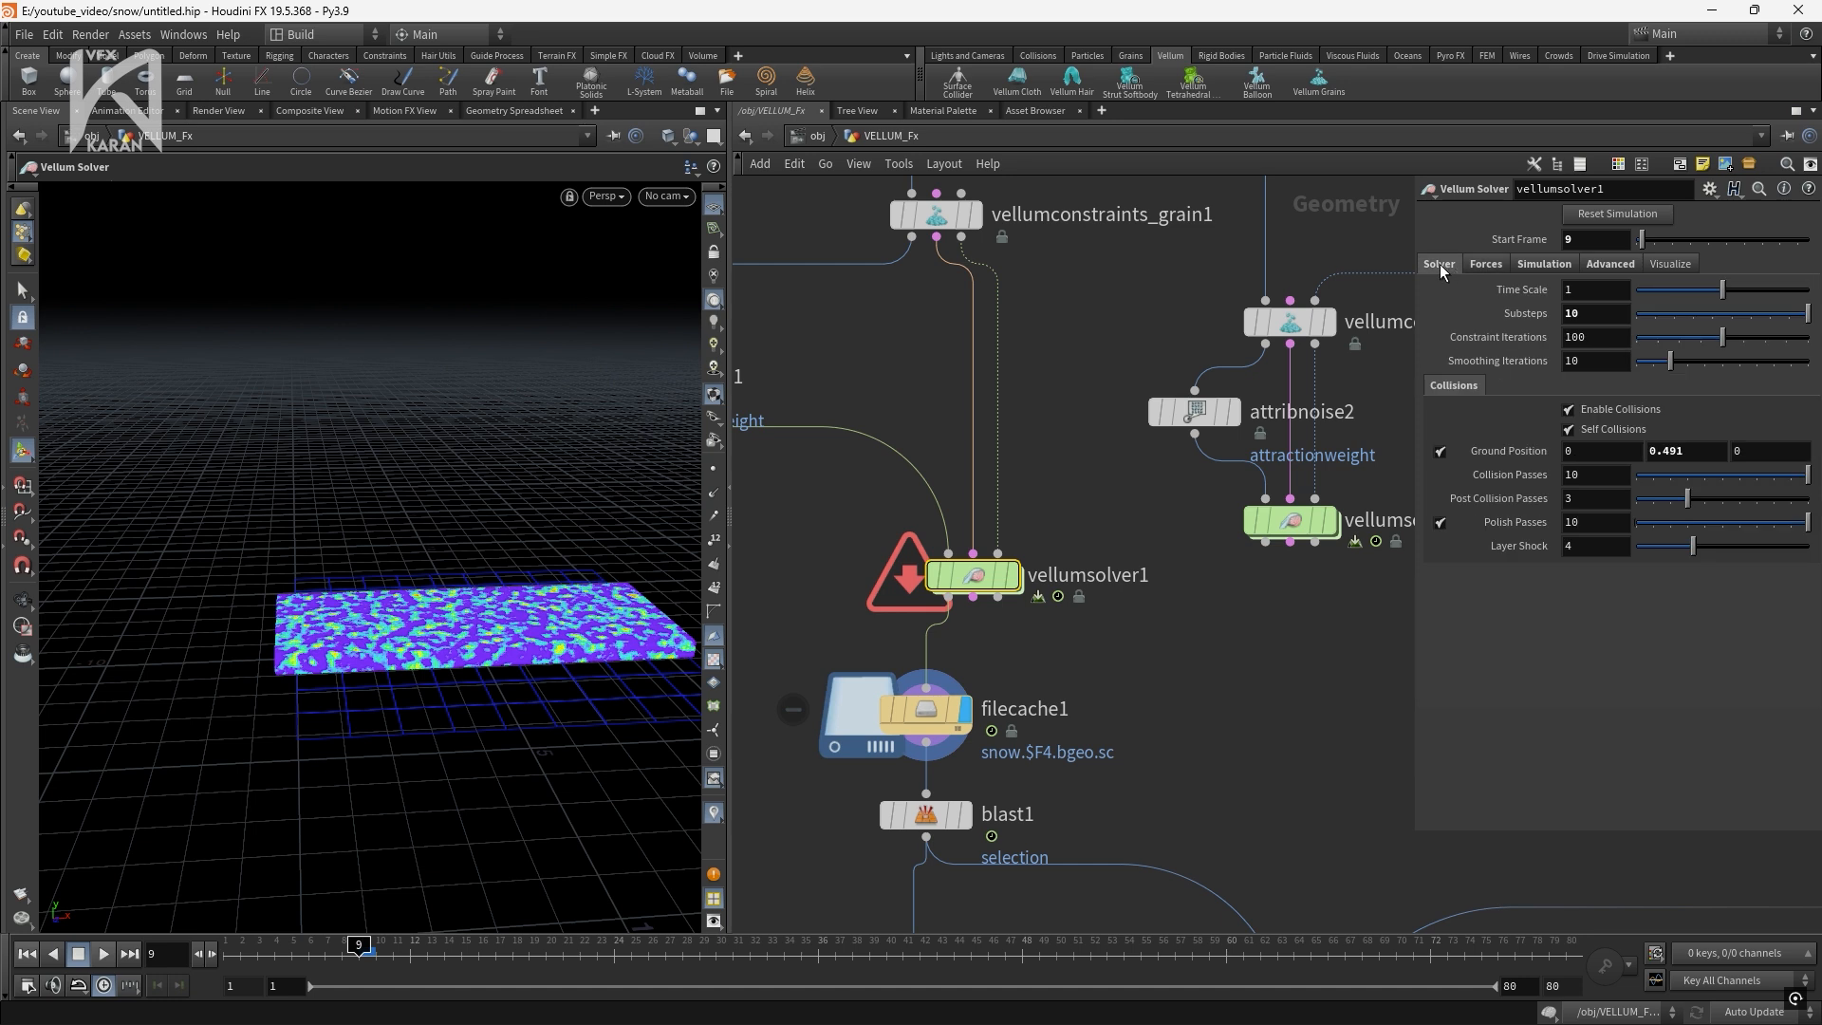
Select filecache1 and scrub the cached snow simulation forward to frame 42
left_click(921, 714)
scroll(1011, 750, "down", 3)
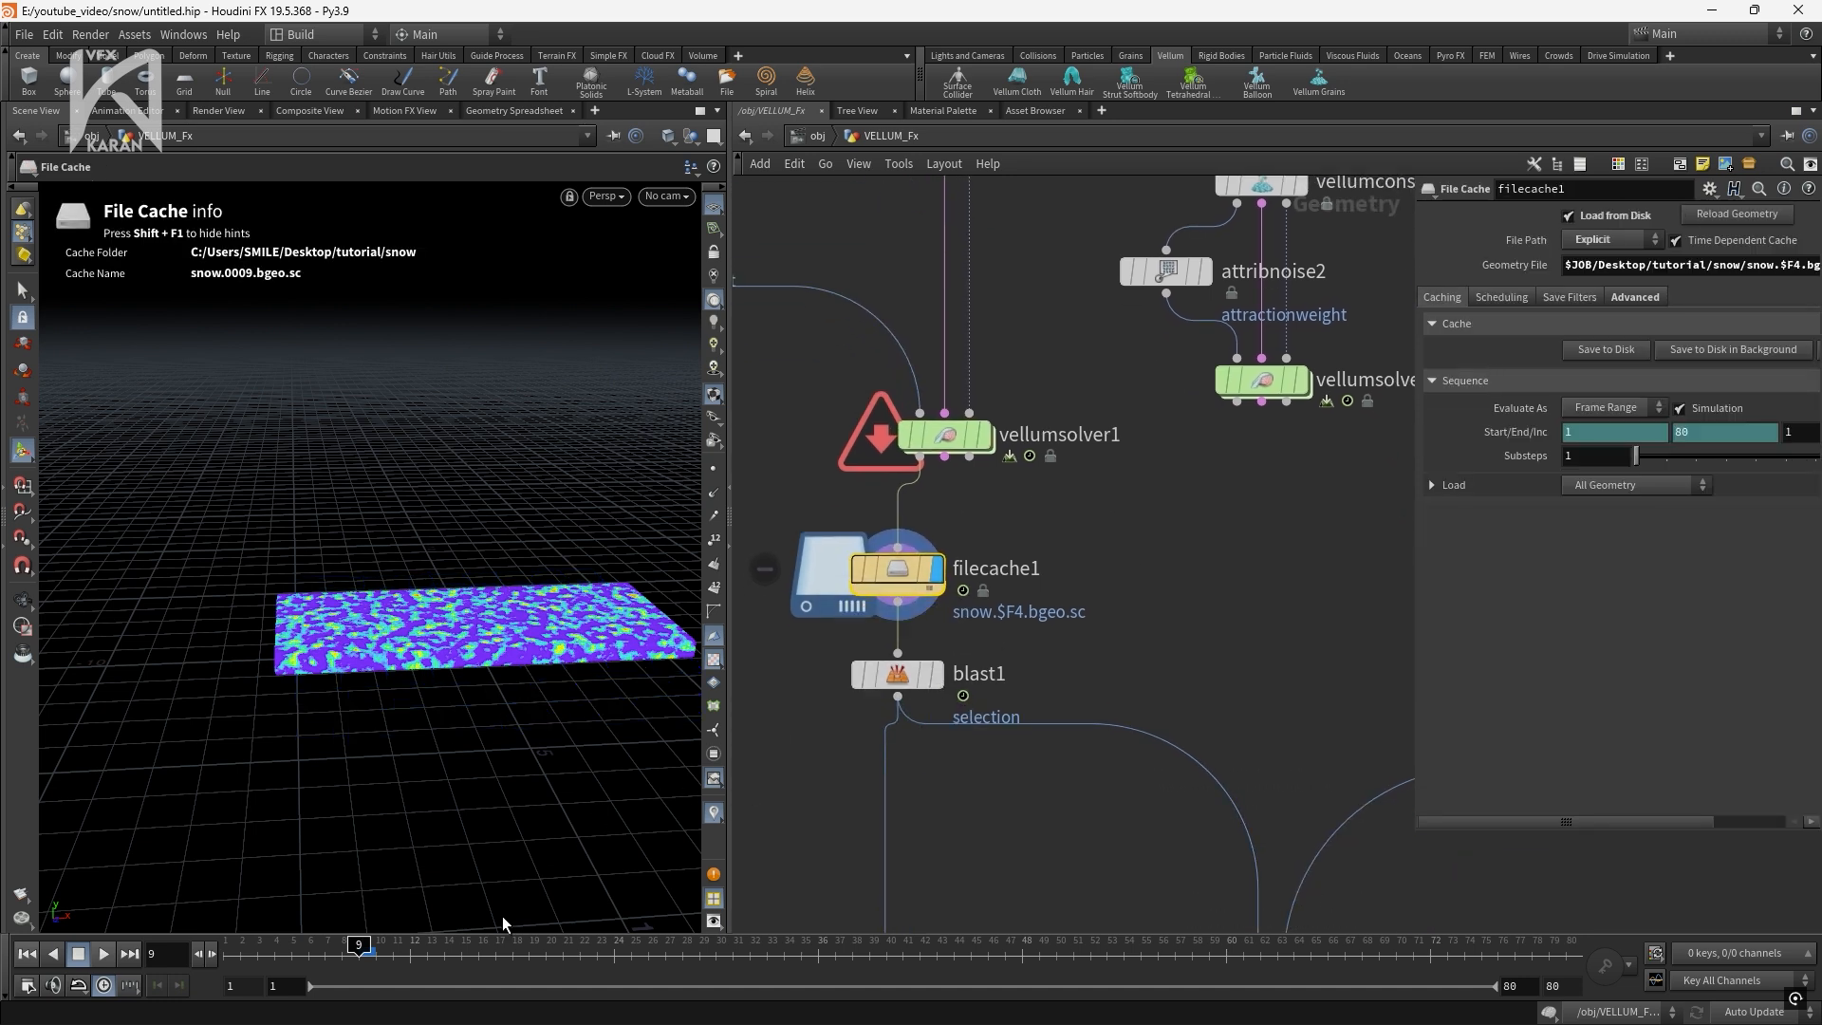
left_click_drag(593, 945, 765, 946)
left_click(919, 945)
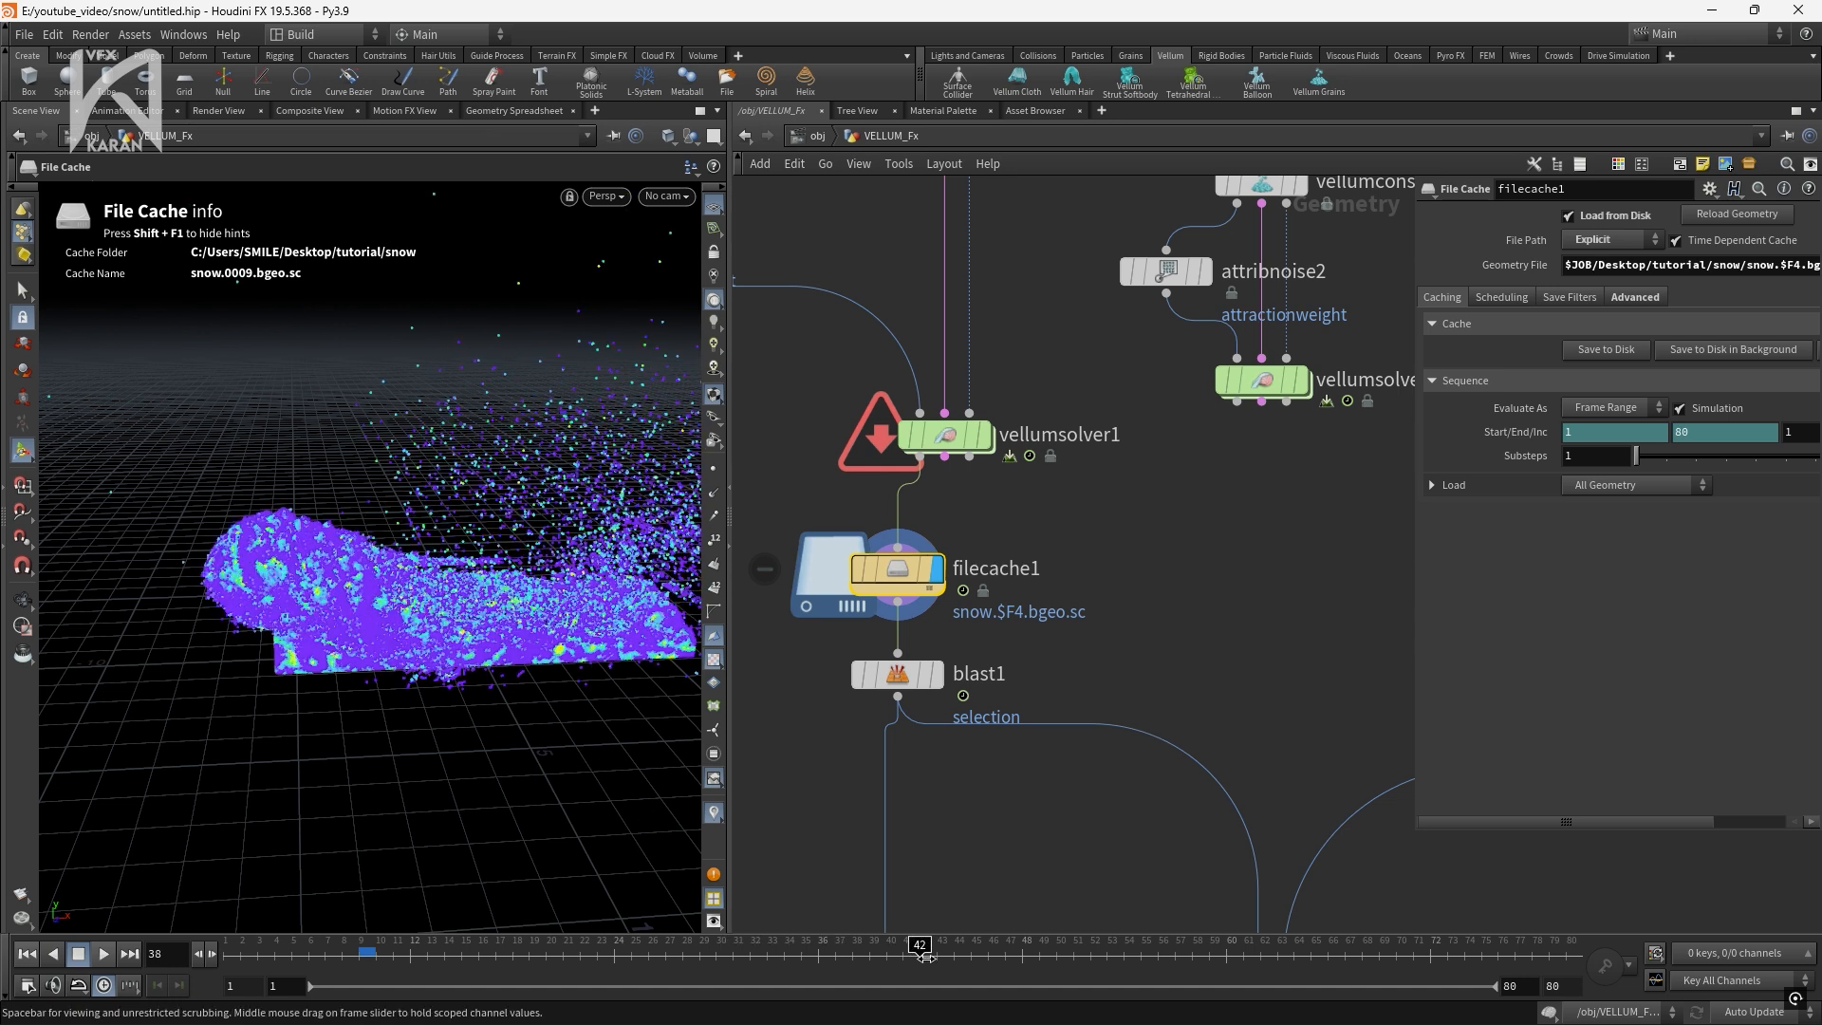
Display merge1 and inspect the snow combined with the text geometry from above
scroll(1085, 767, "down", 3)
middle_click_drag(1086, 776, 974, 650)
left_click(1091, 774)
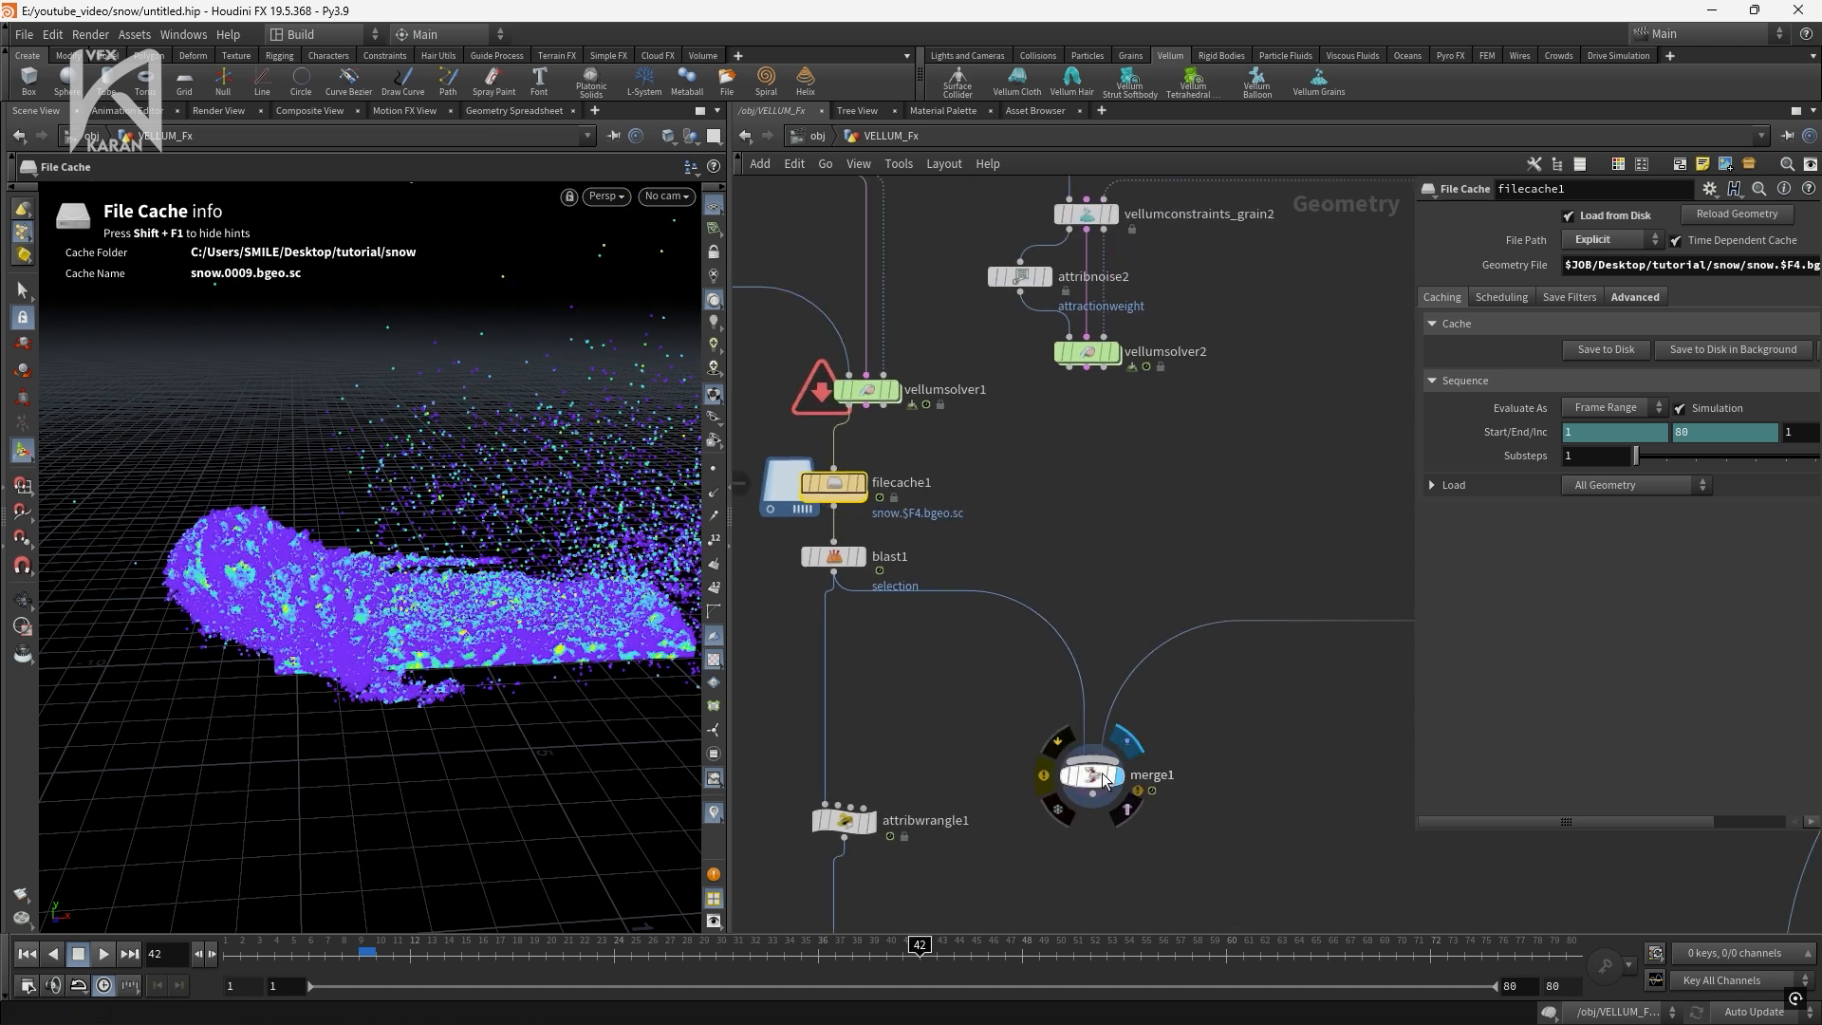
left_click_drag(569, 550, 545, 724, "alt")
right_click_drag(460, 655, 496, 643, "alt")
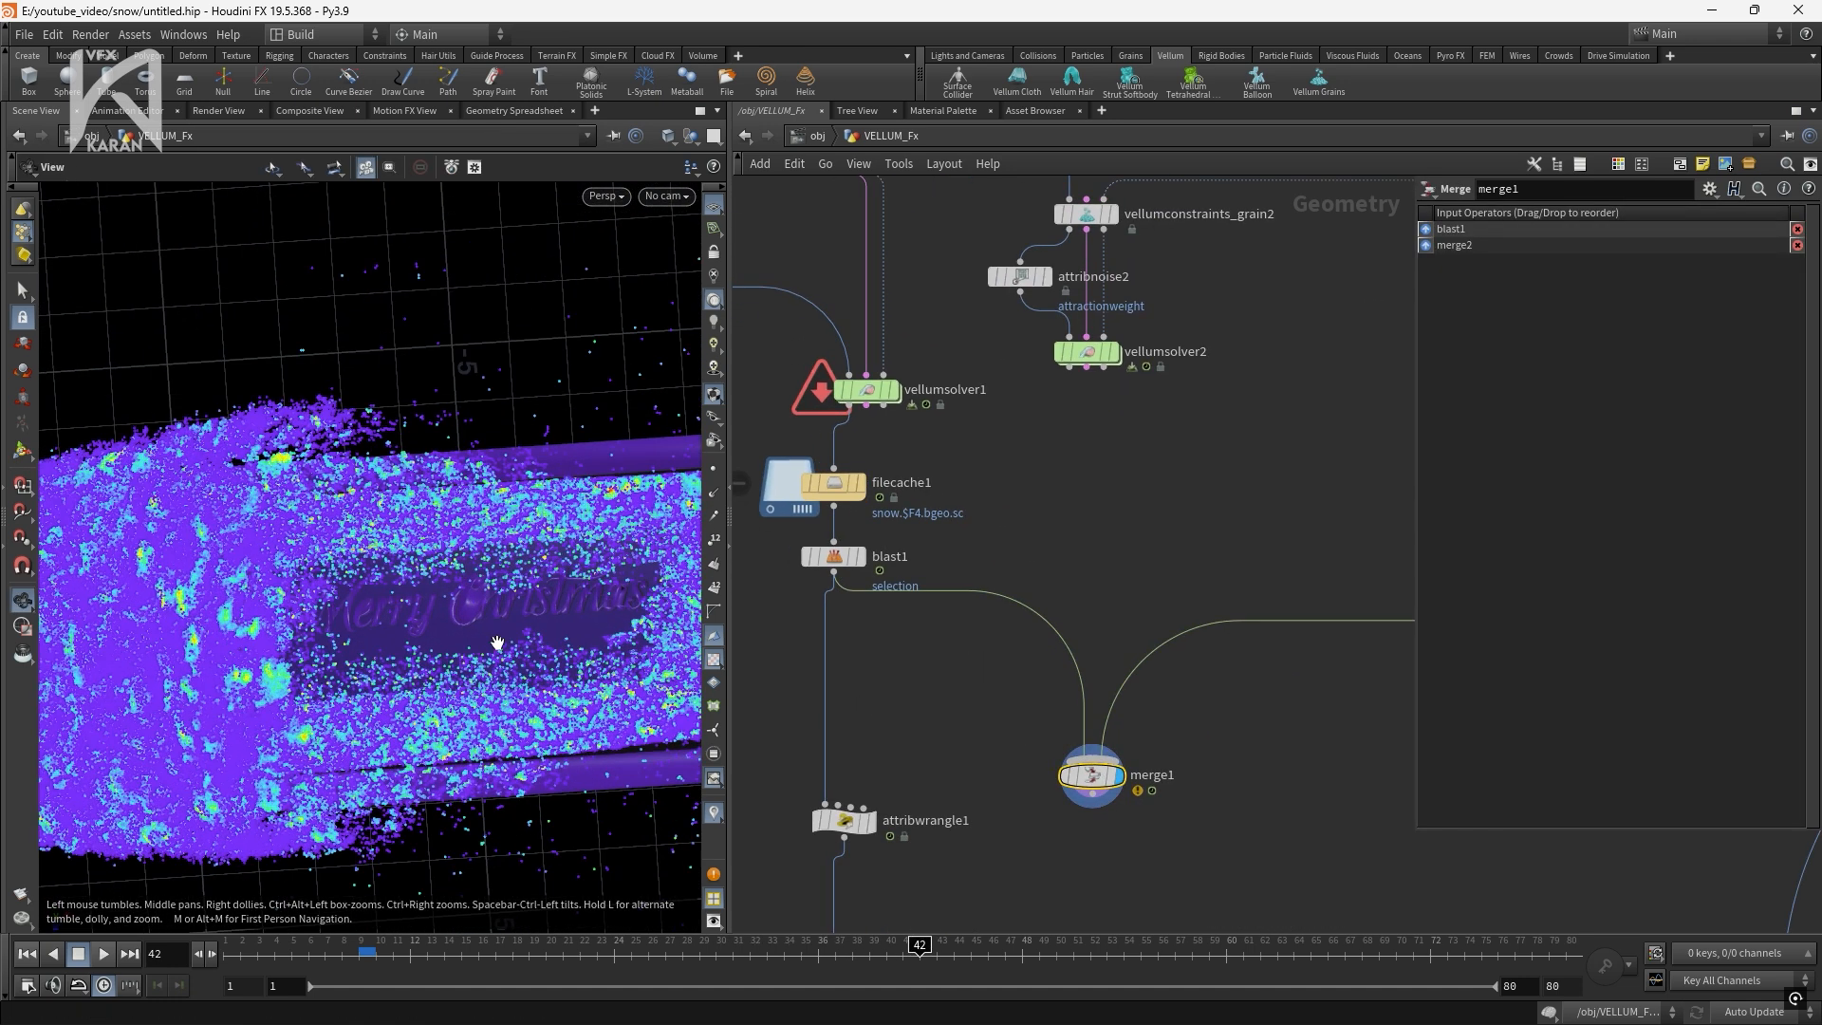
Bypass and re-enable blast1 to compare its effect on the merged result, and display blast1 alone
left_click(799, 522)
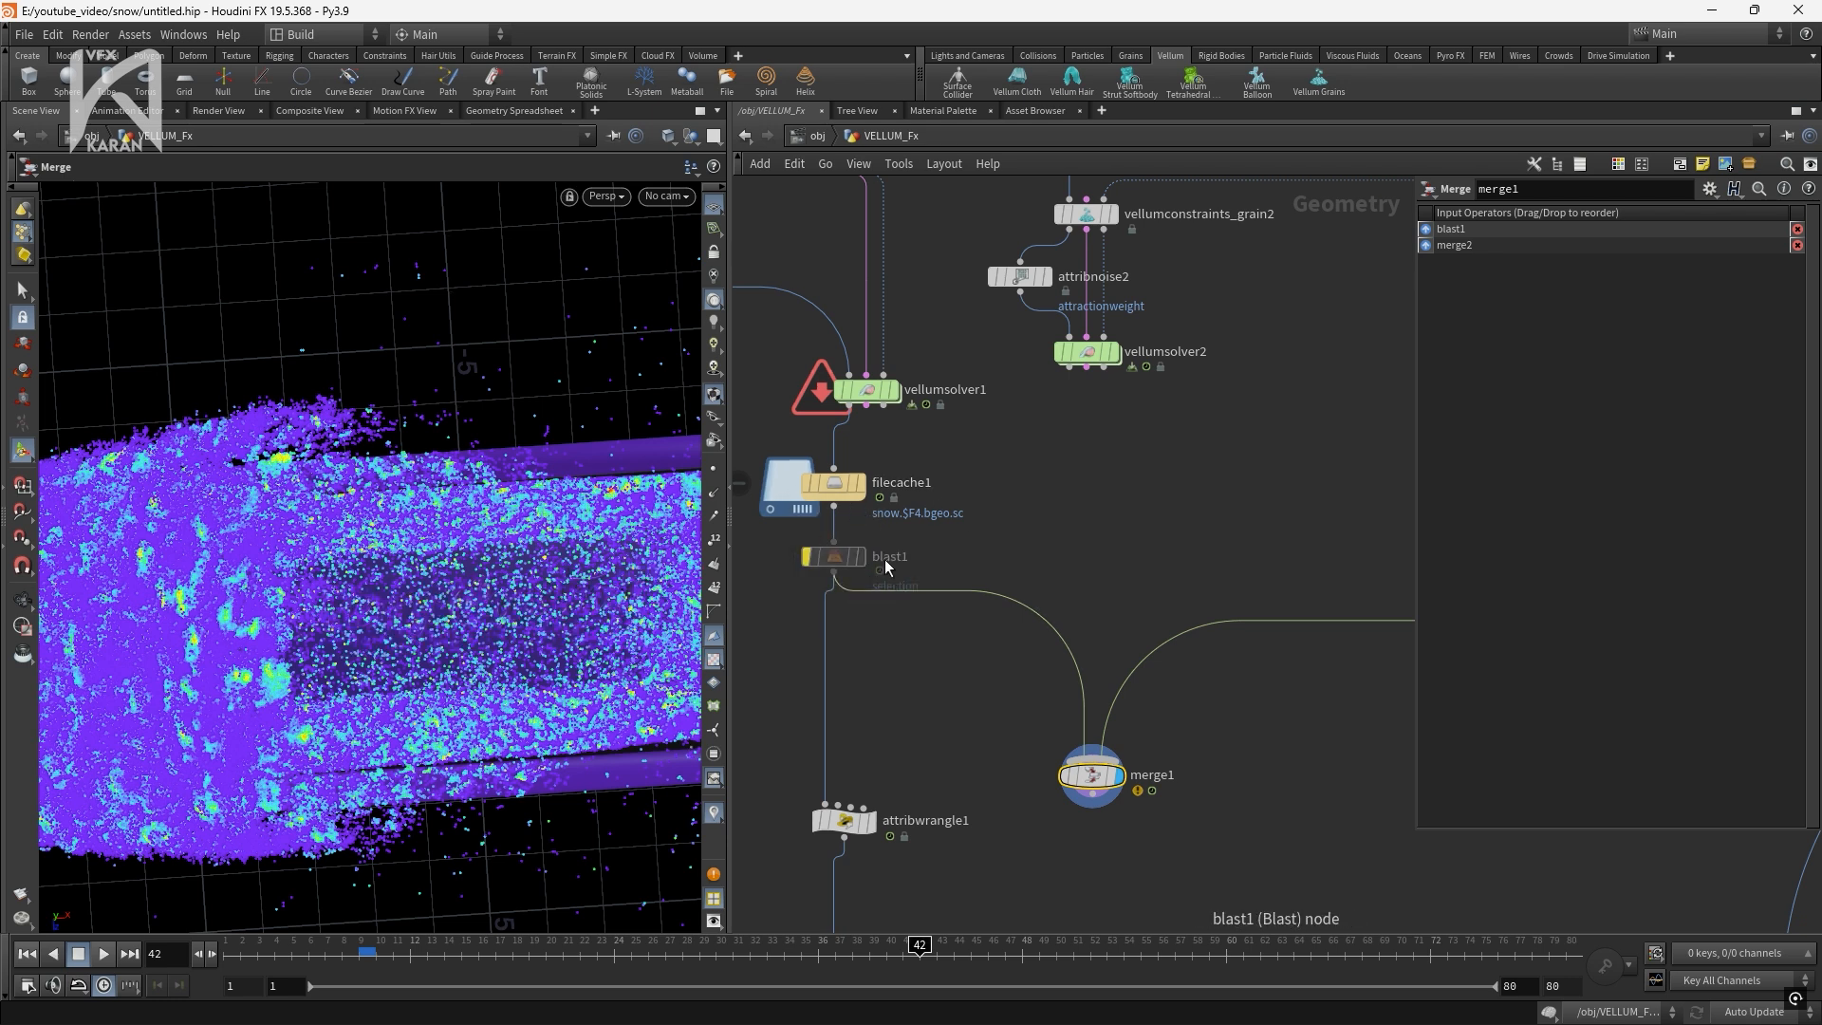
mouse_move(852, 558)
left_click(800, 527)
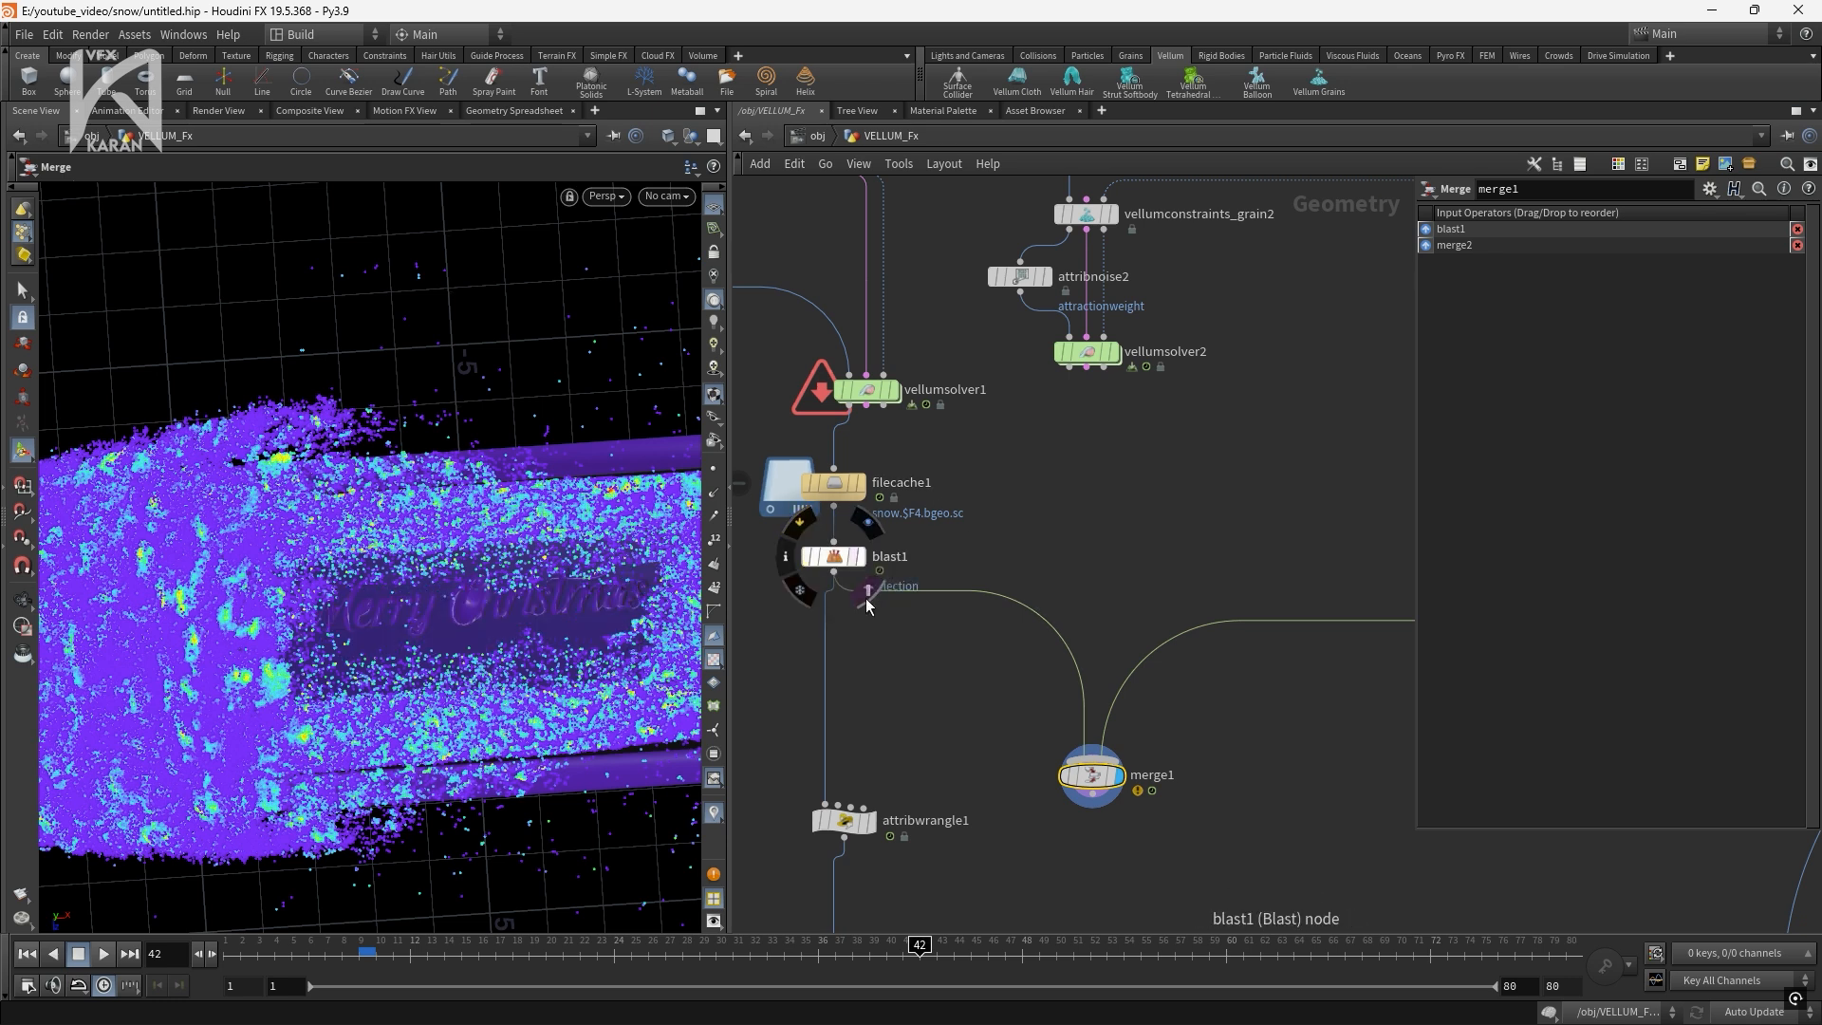
left_click(867, 522)
left_click(840, 554)
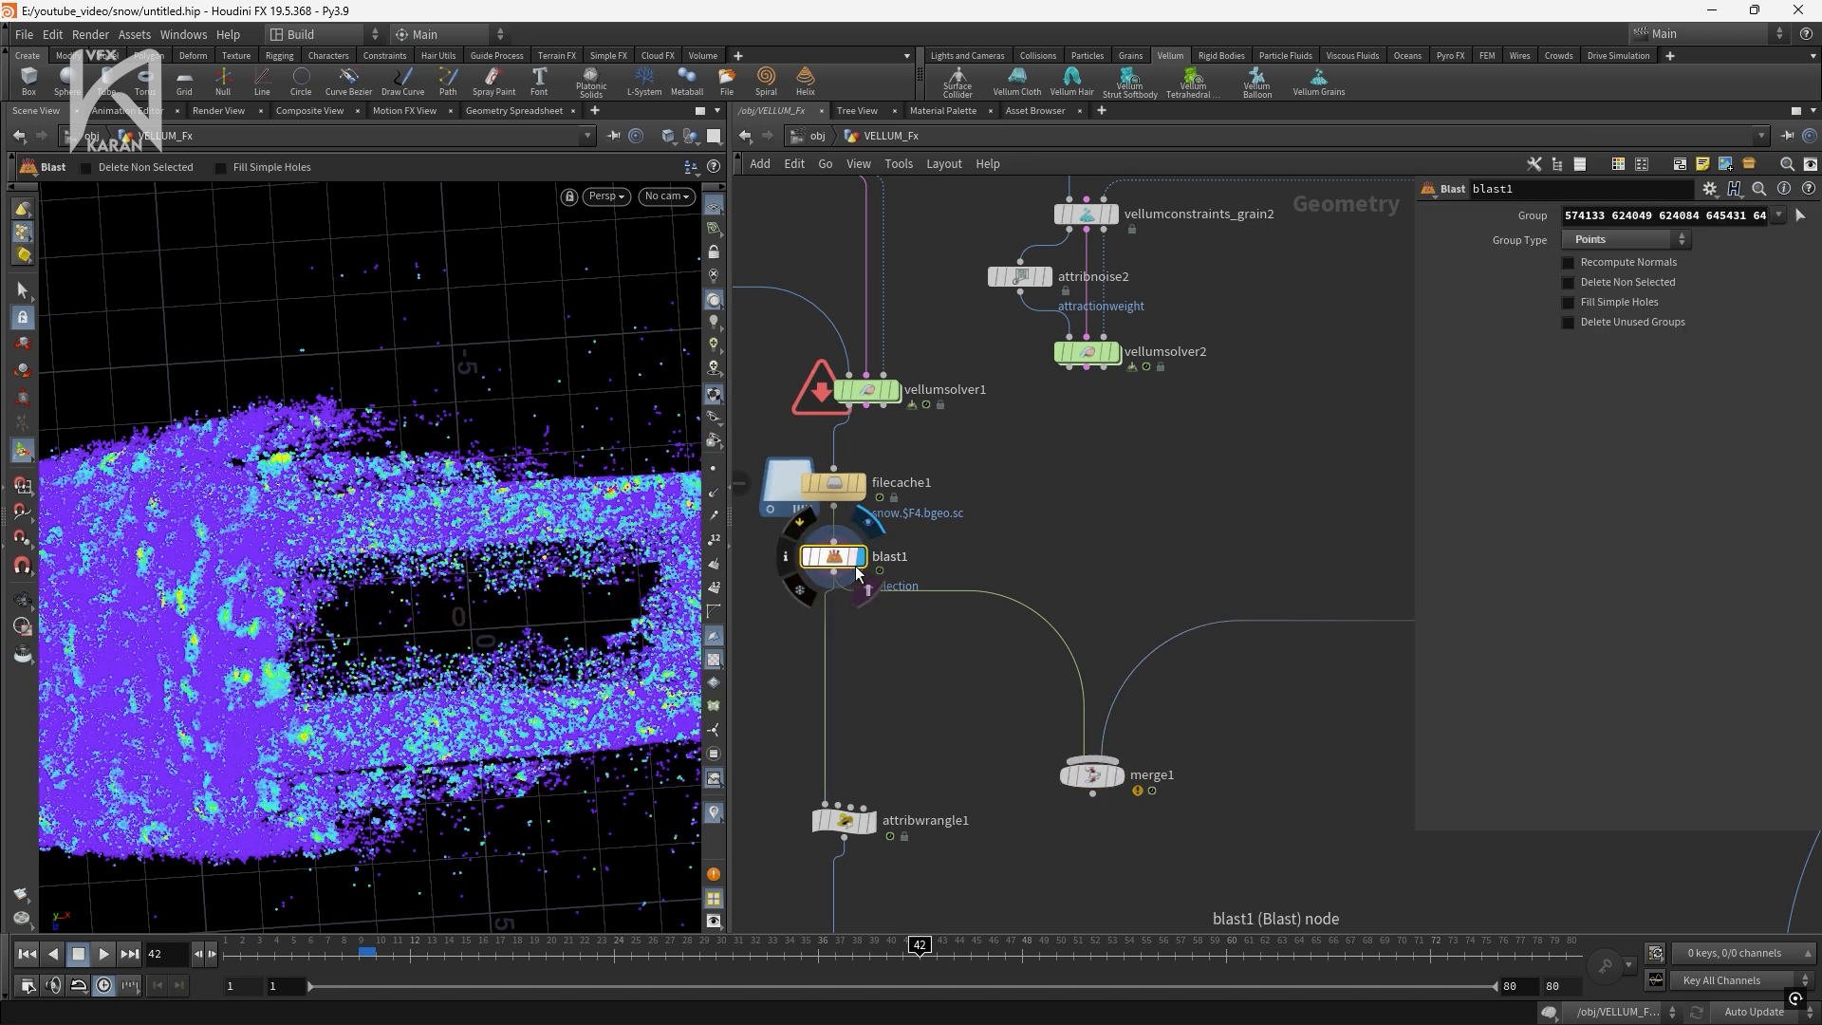
left_click_drag(731, 570, 889, 664)
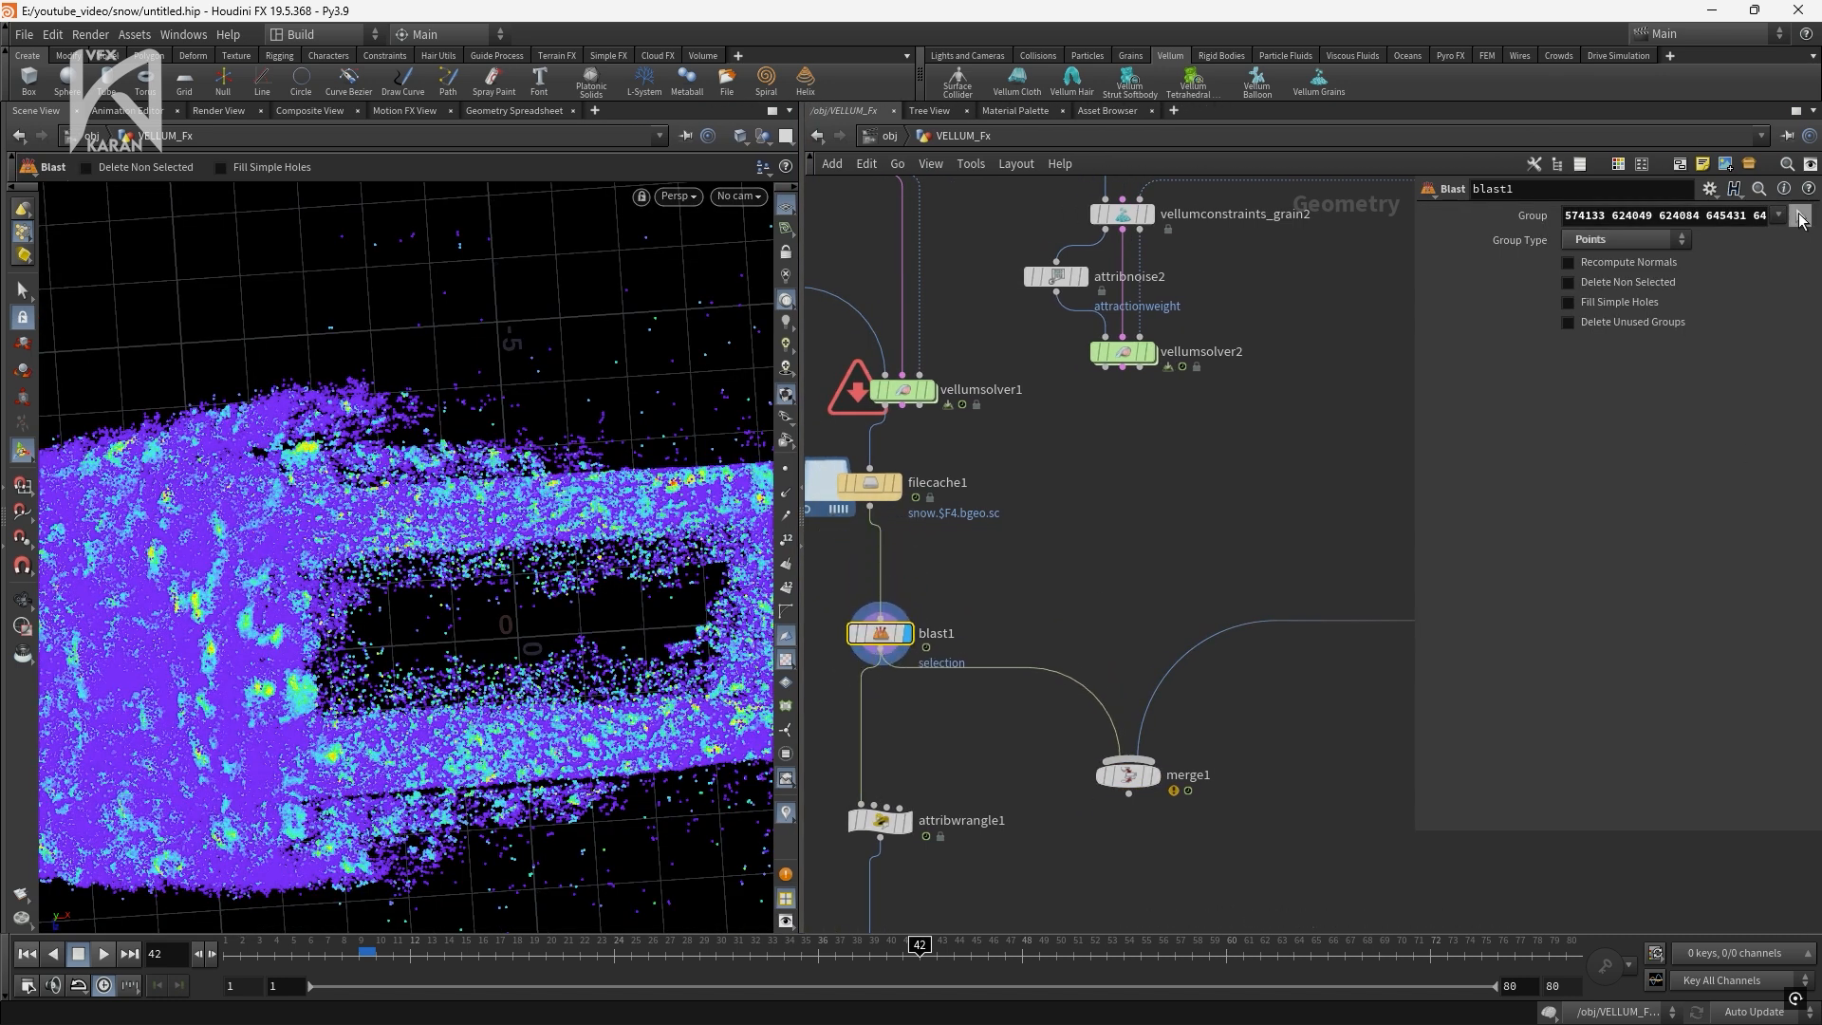
Try reselecting blast1's group by box-selecting the points over the text area, and undo that selection
left_click(1801, 218)
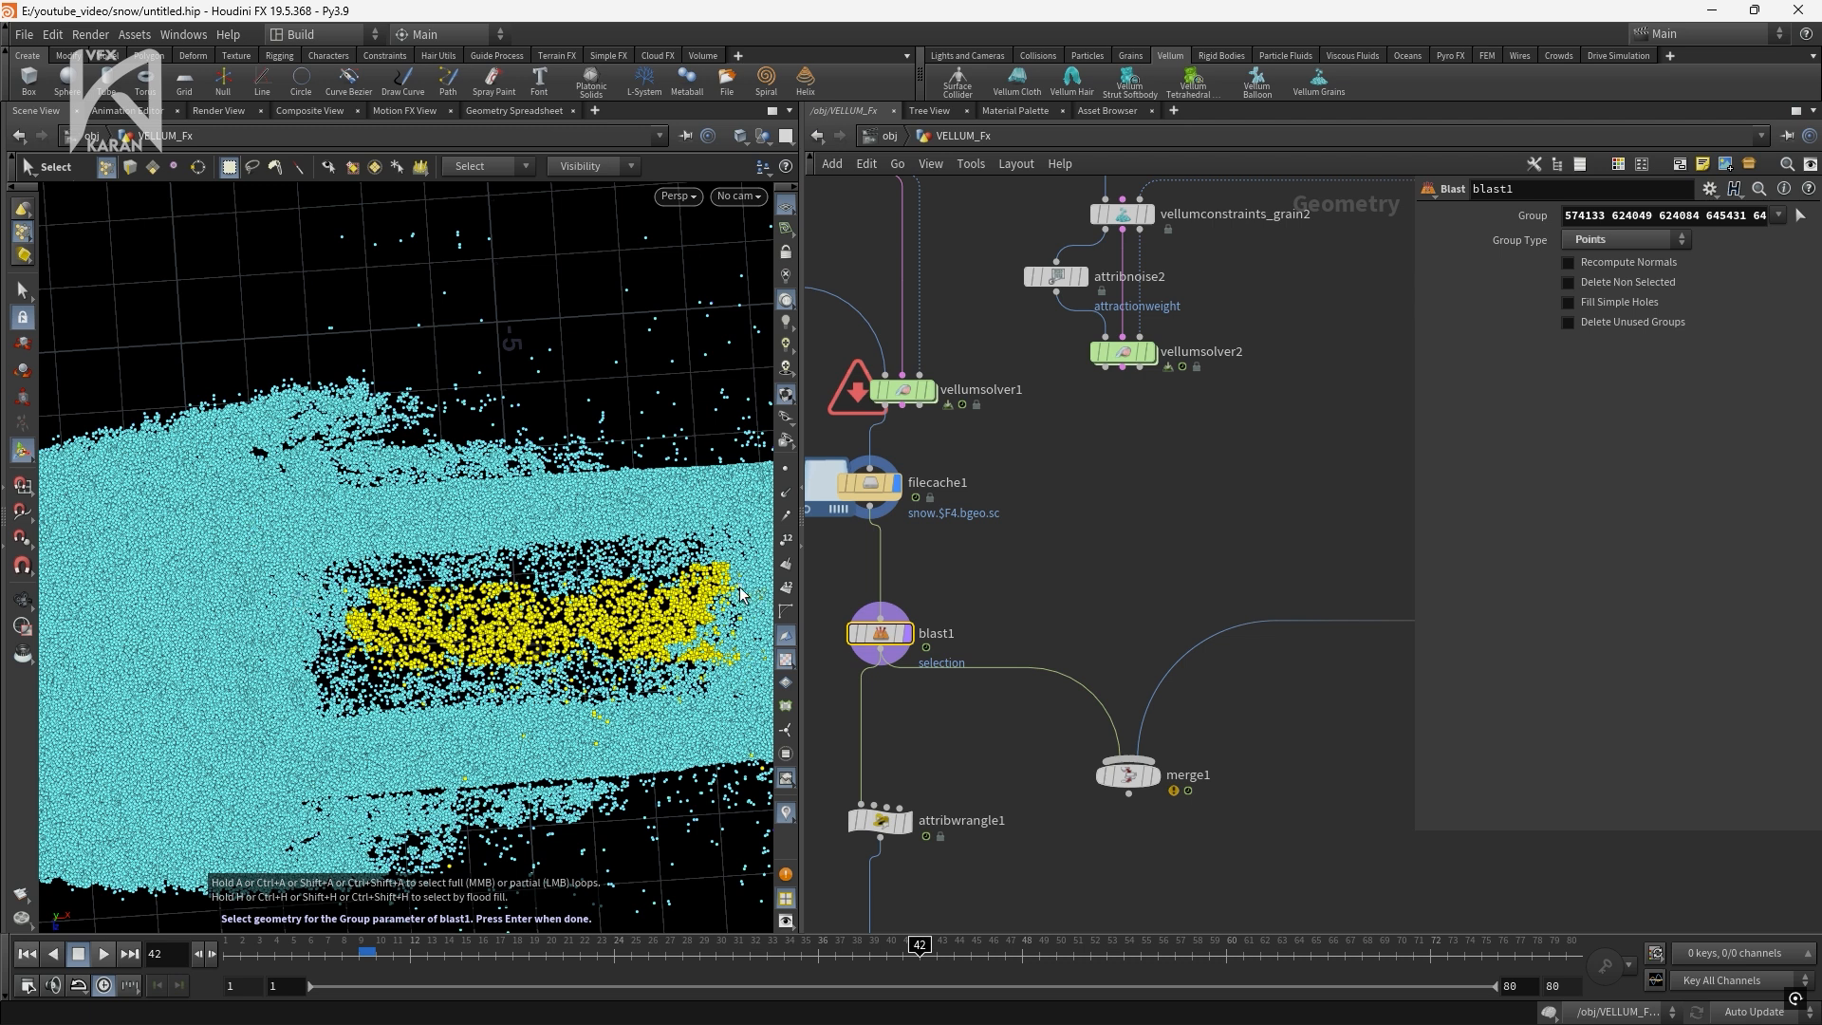
left_click_drag(326, 542, 737, 702)
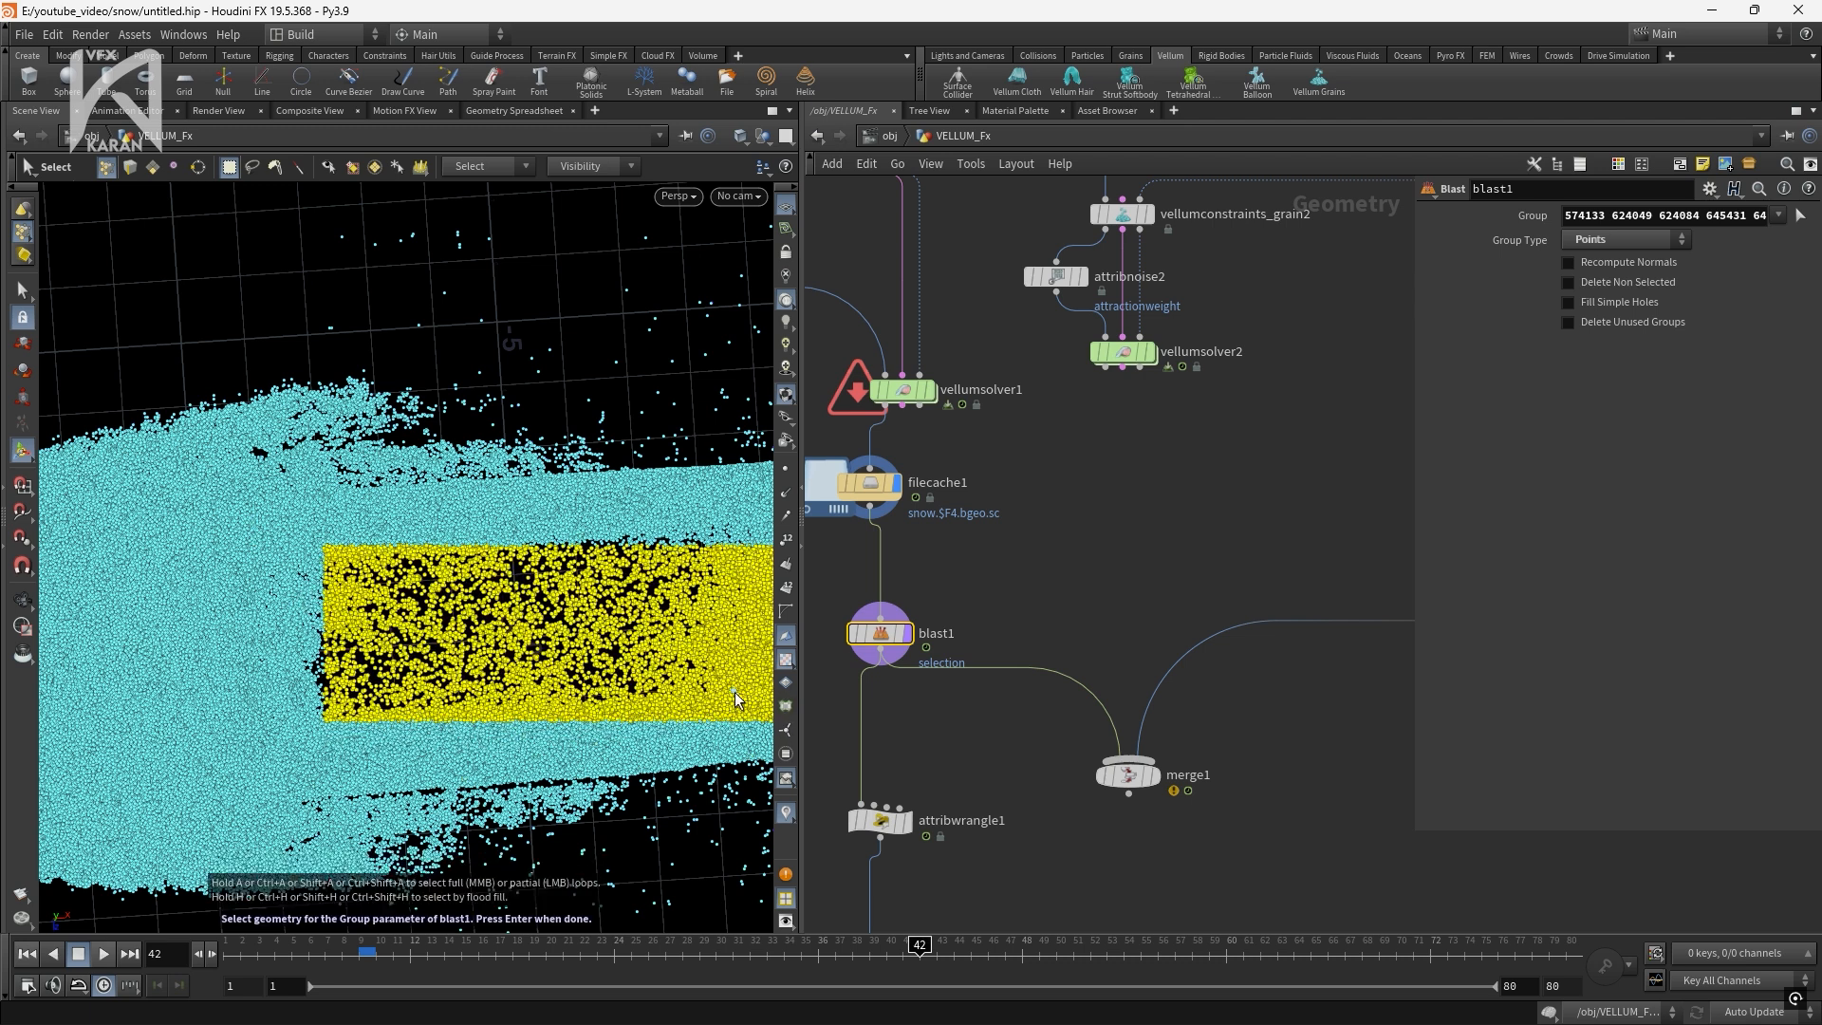
key("ctrl+z")
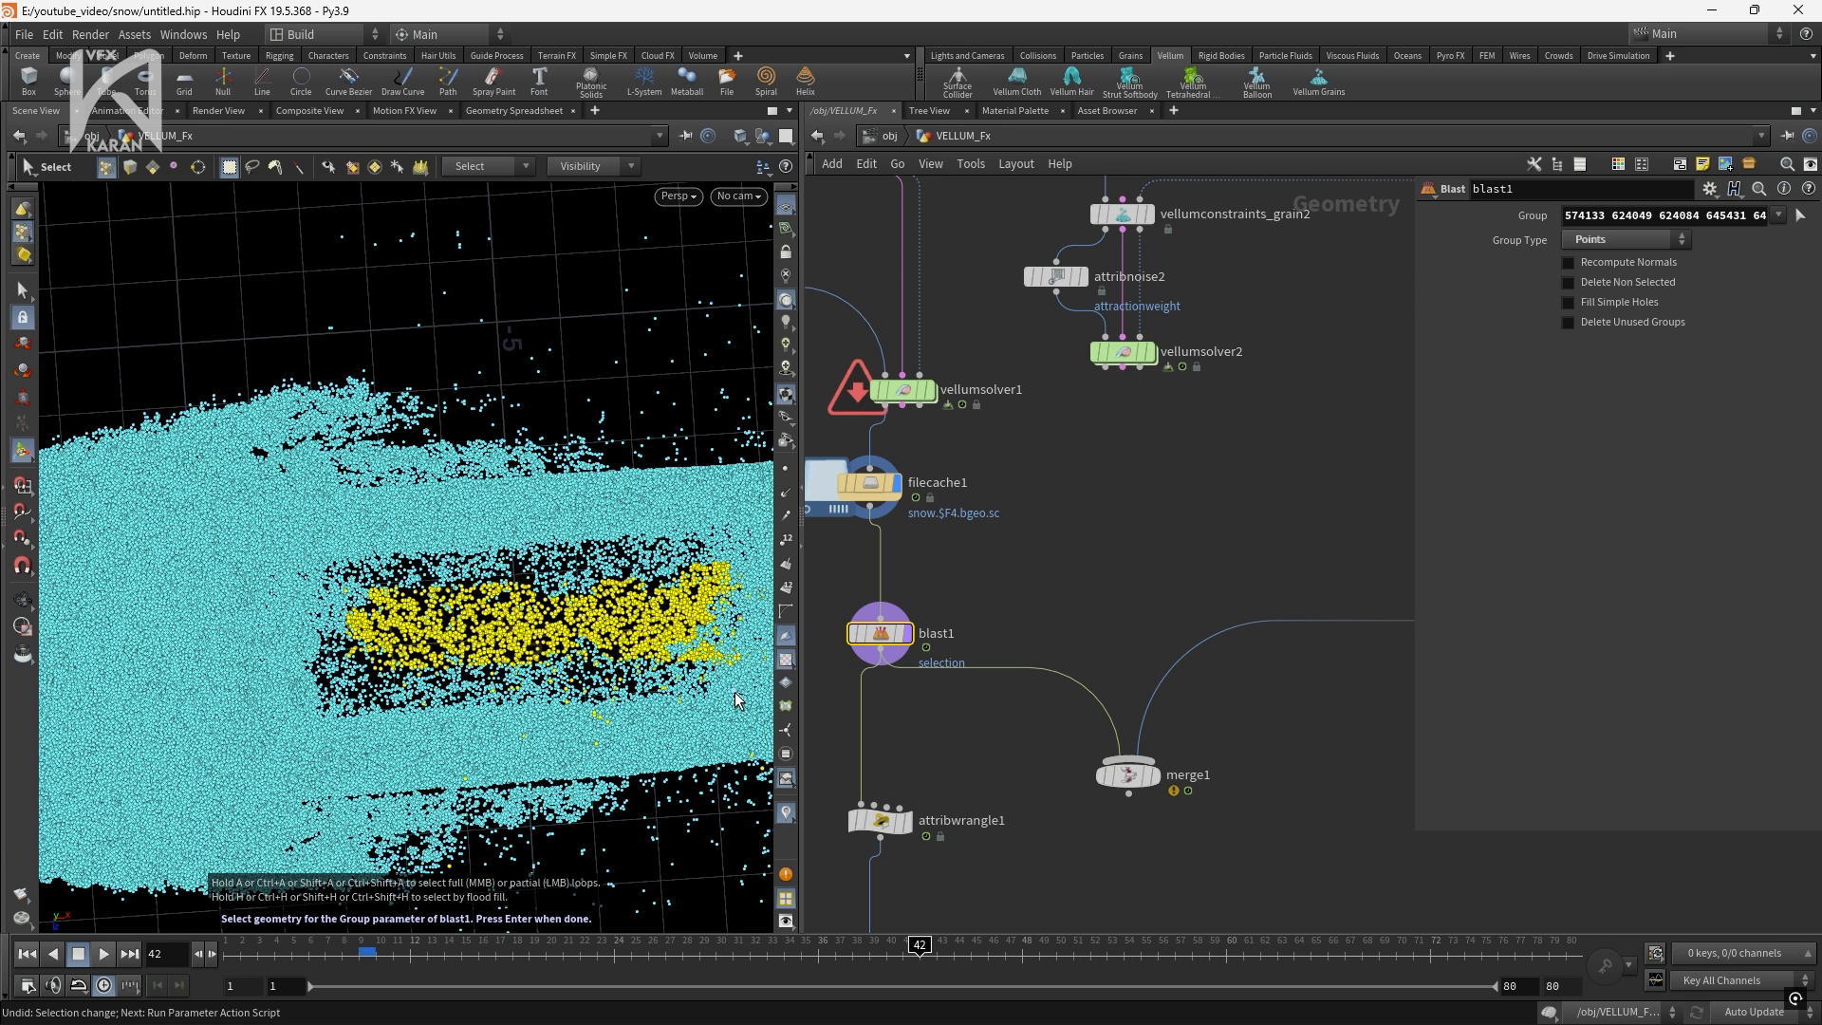
key("Return")
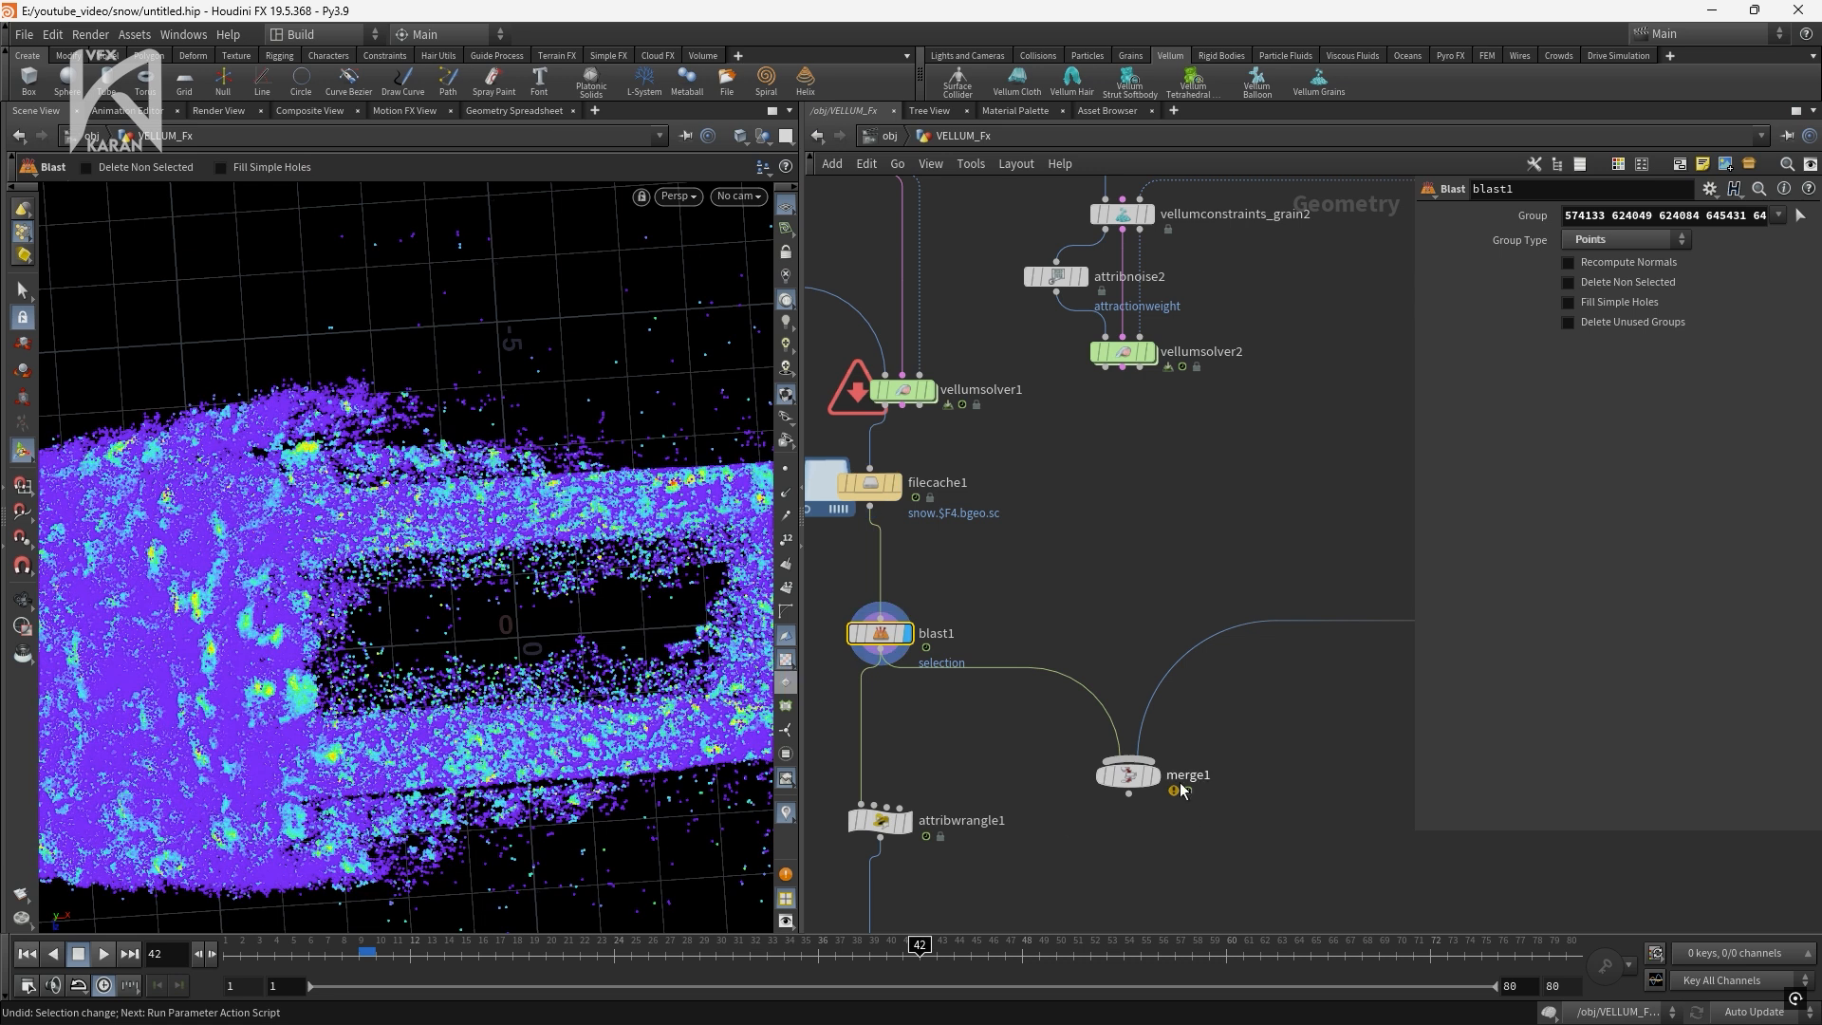
Switch the display to merge1 and back to blast1 to compare the snow with and without the text
left_click(1157, 775)
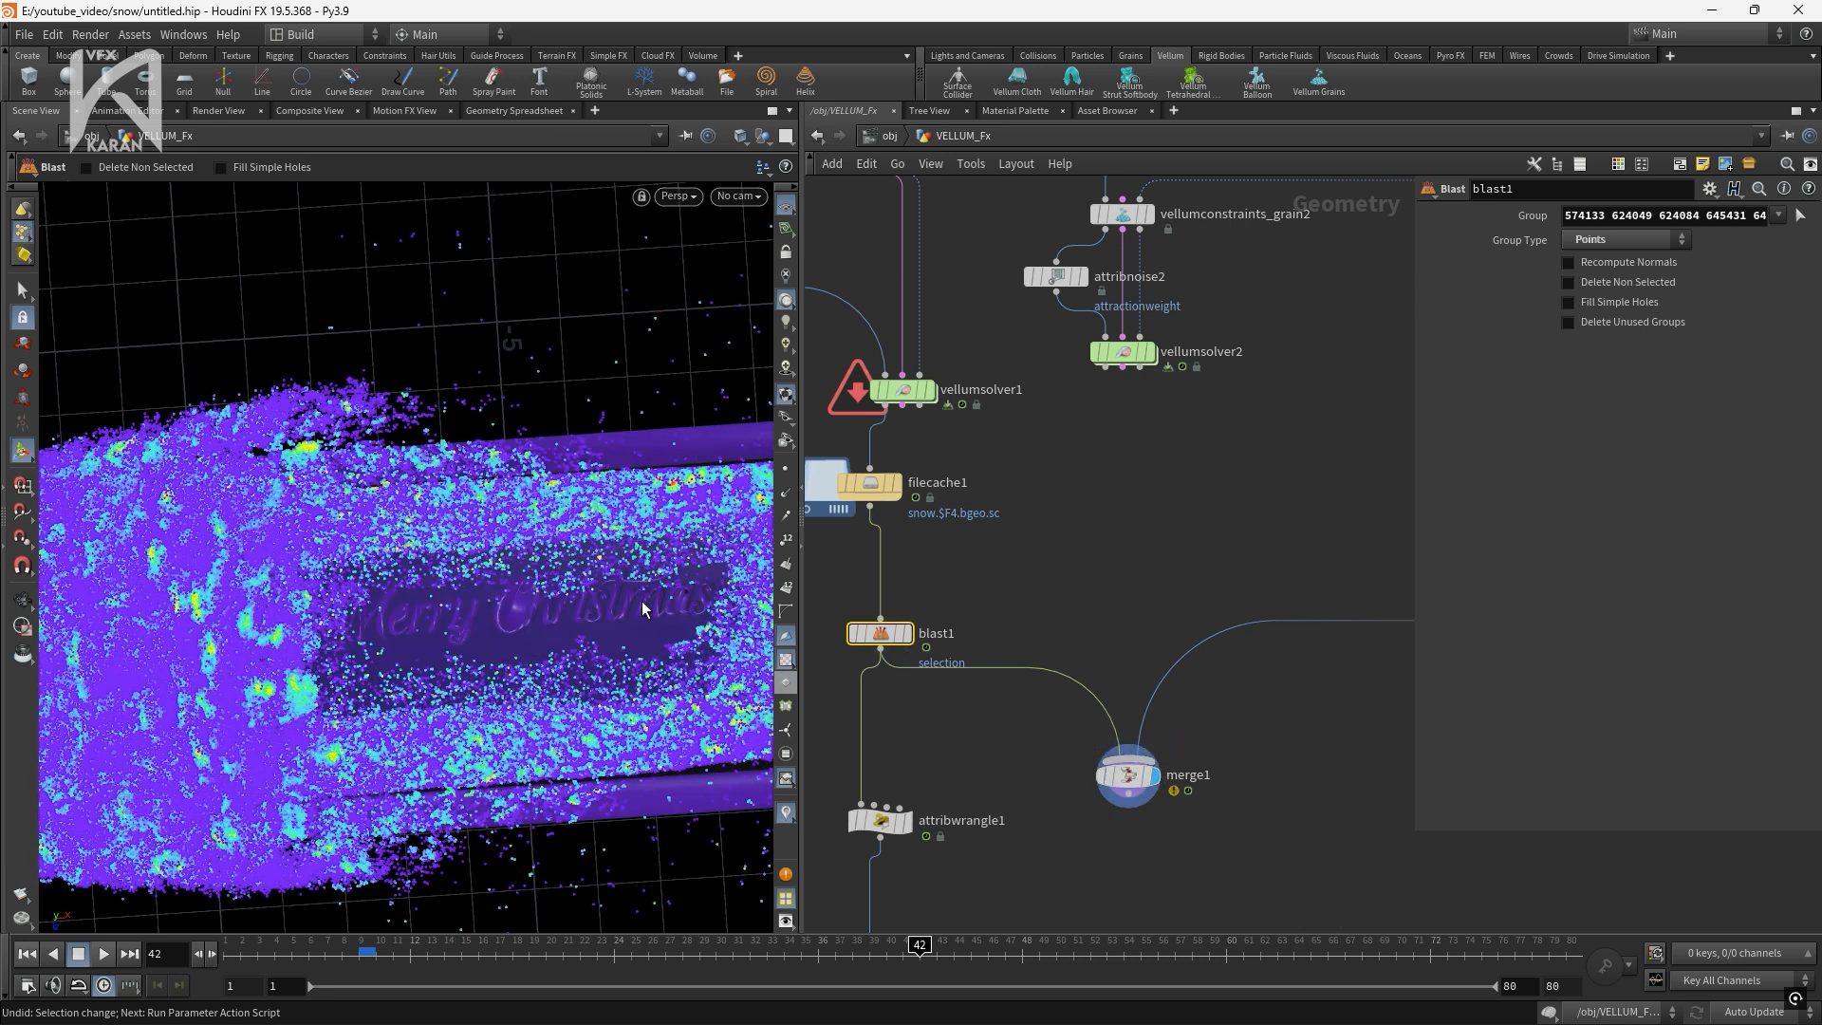
middle_click_drag(1002, 537, 1104, 388)
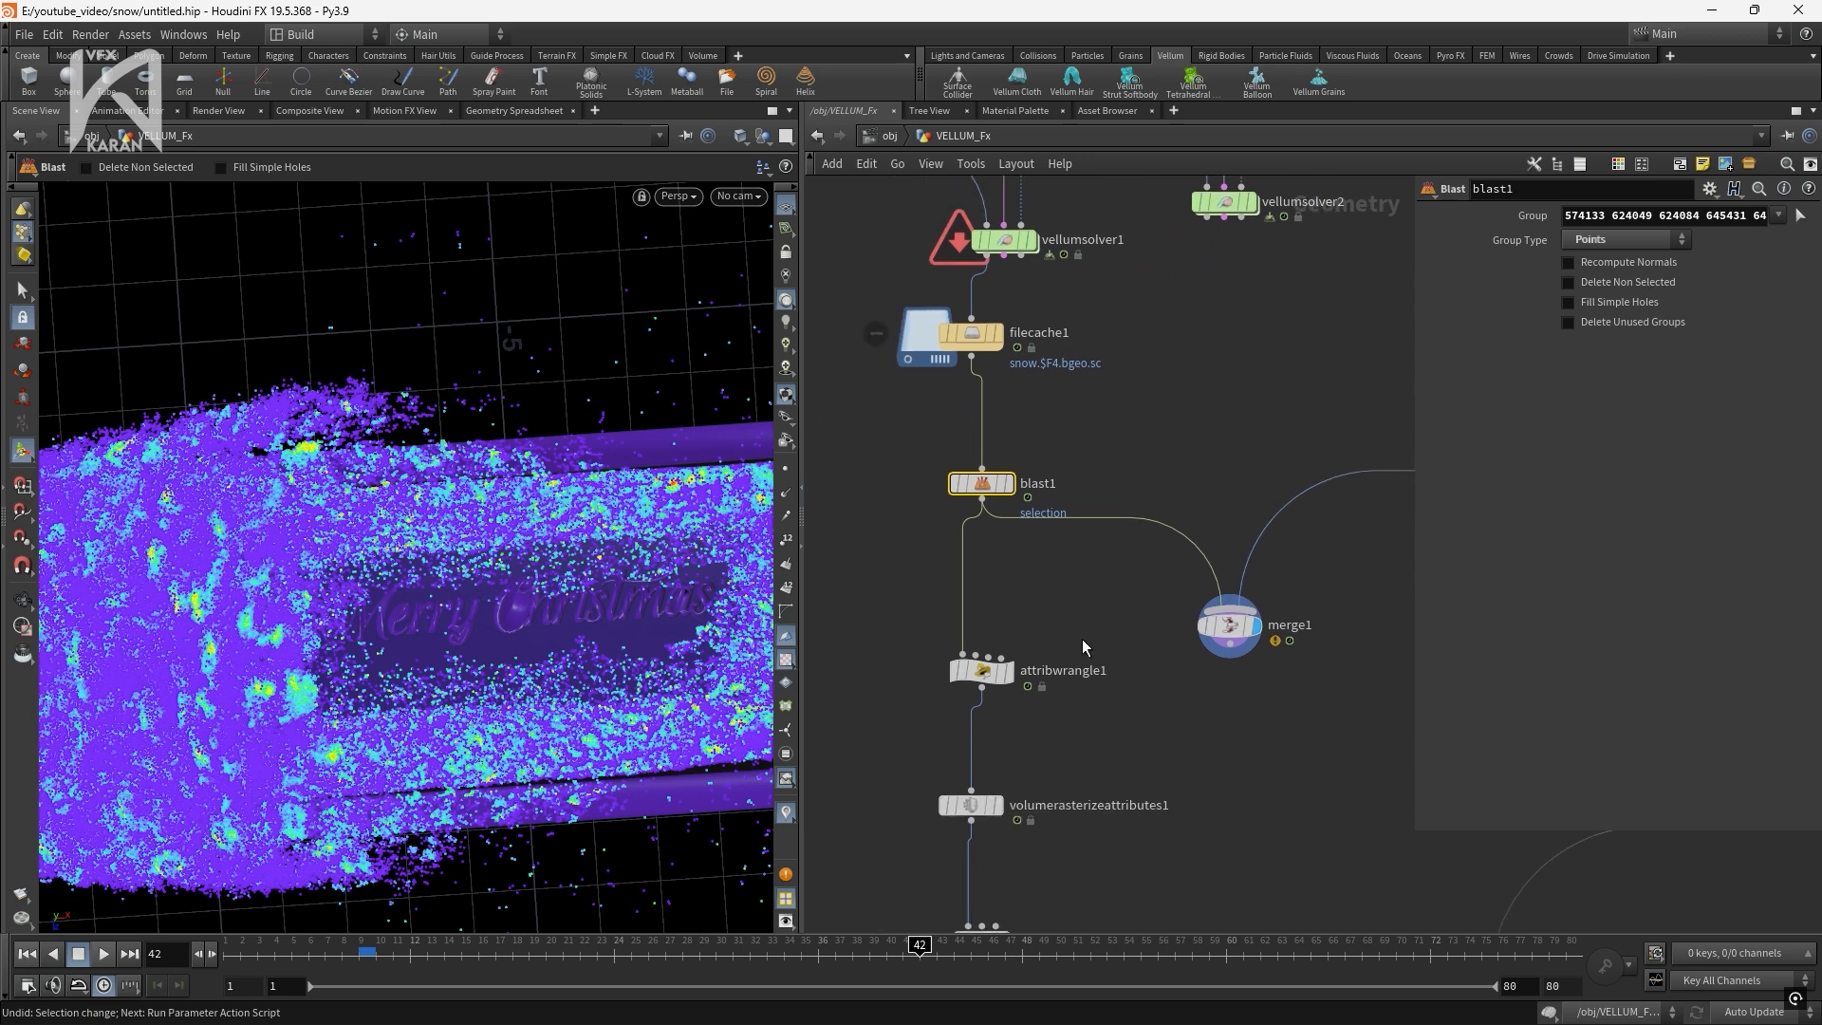
left_click(1008, 484)
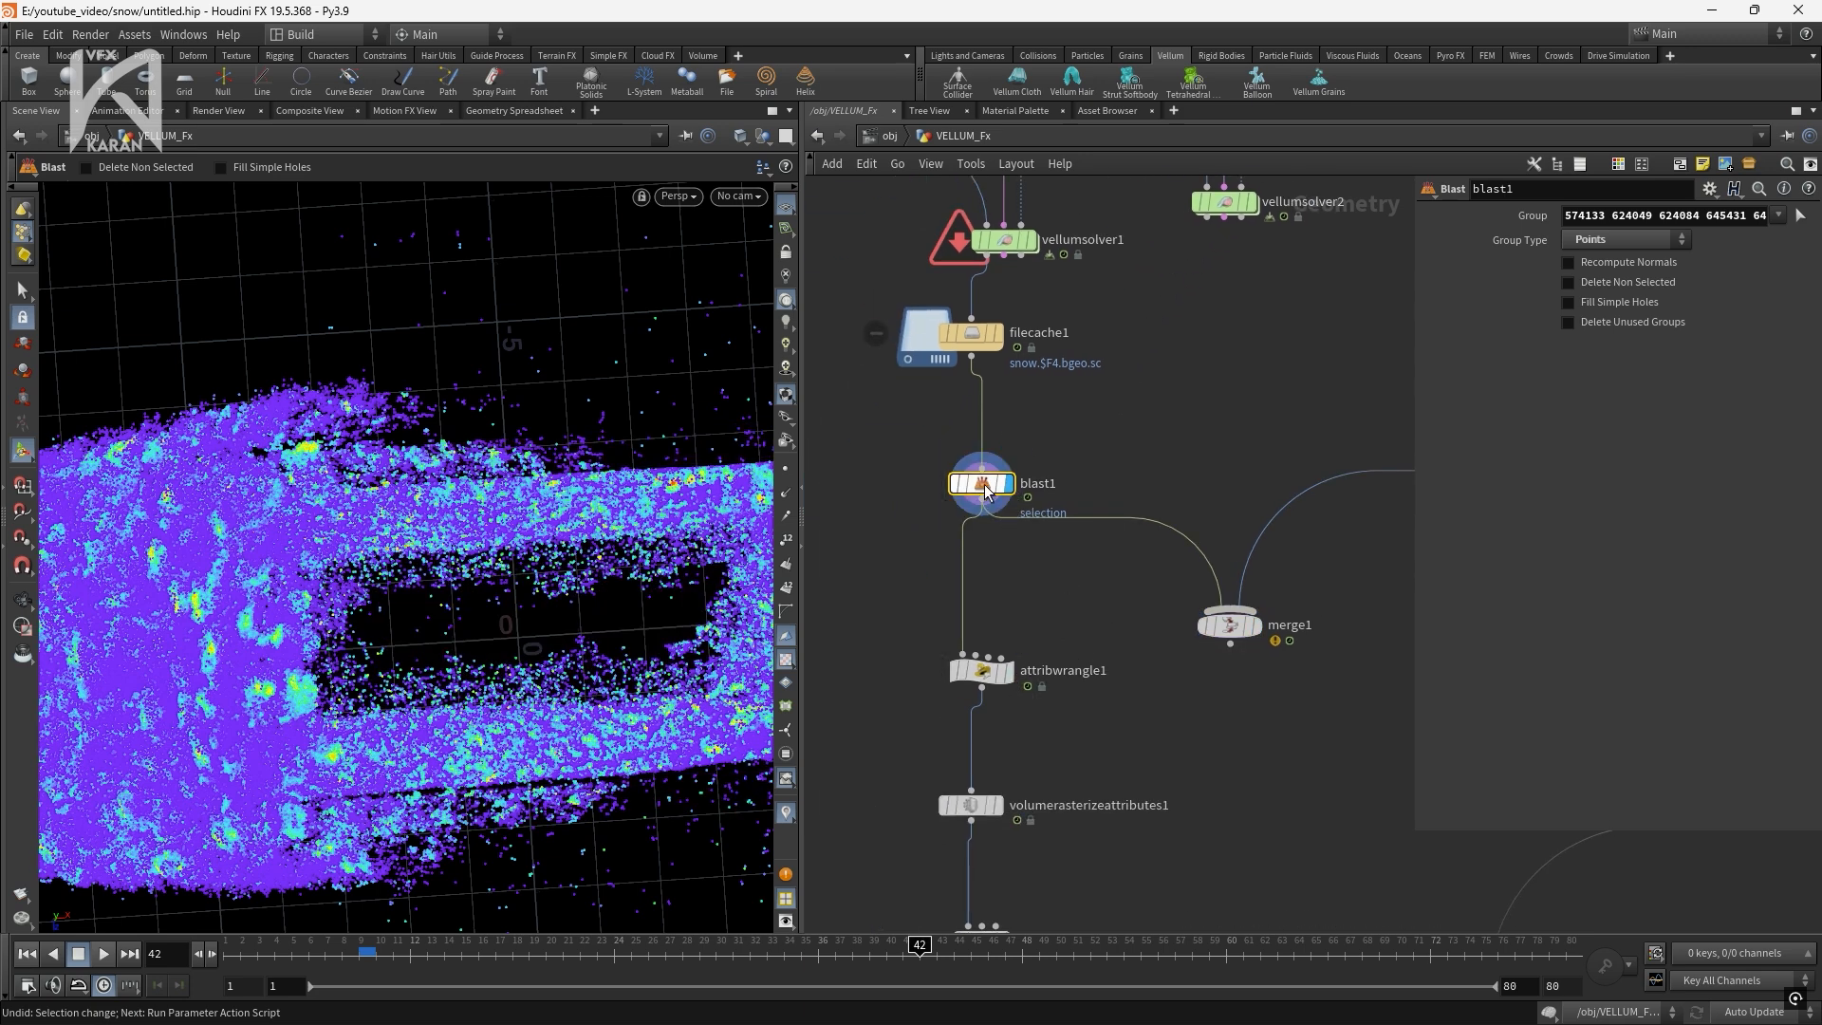
Examine the blasted snow particles up close from several angles, turning point display on and off again
key("Escape")
left_click_drag(649, 613, 461, 443)
scroll(337, 530, "up", 3)
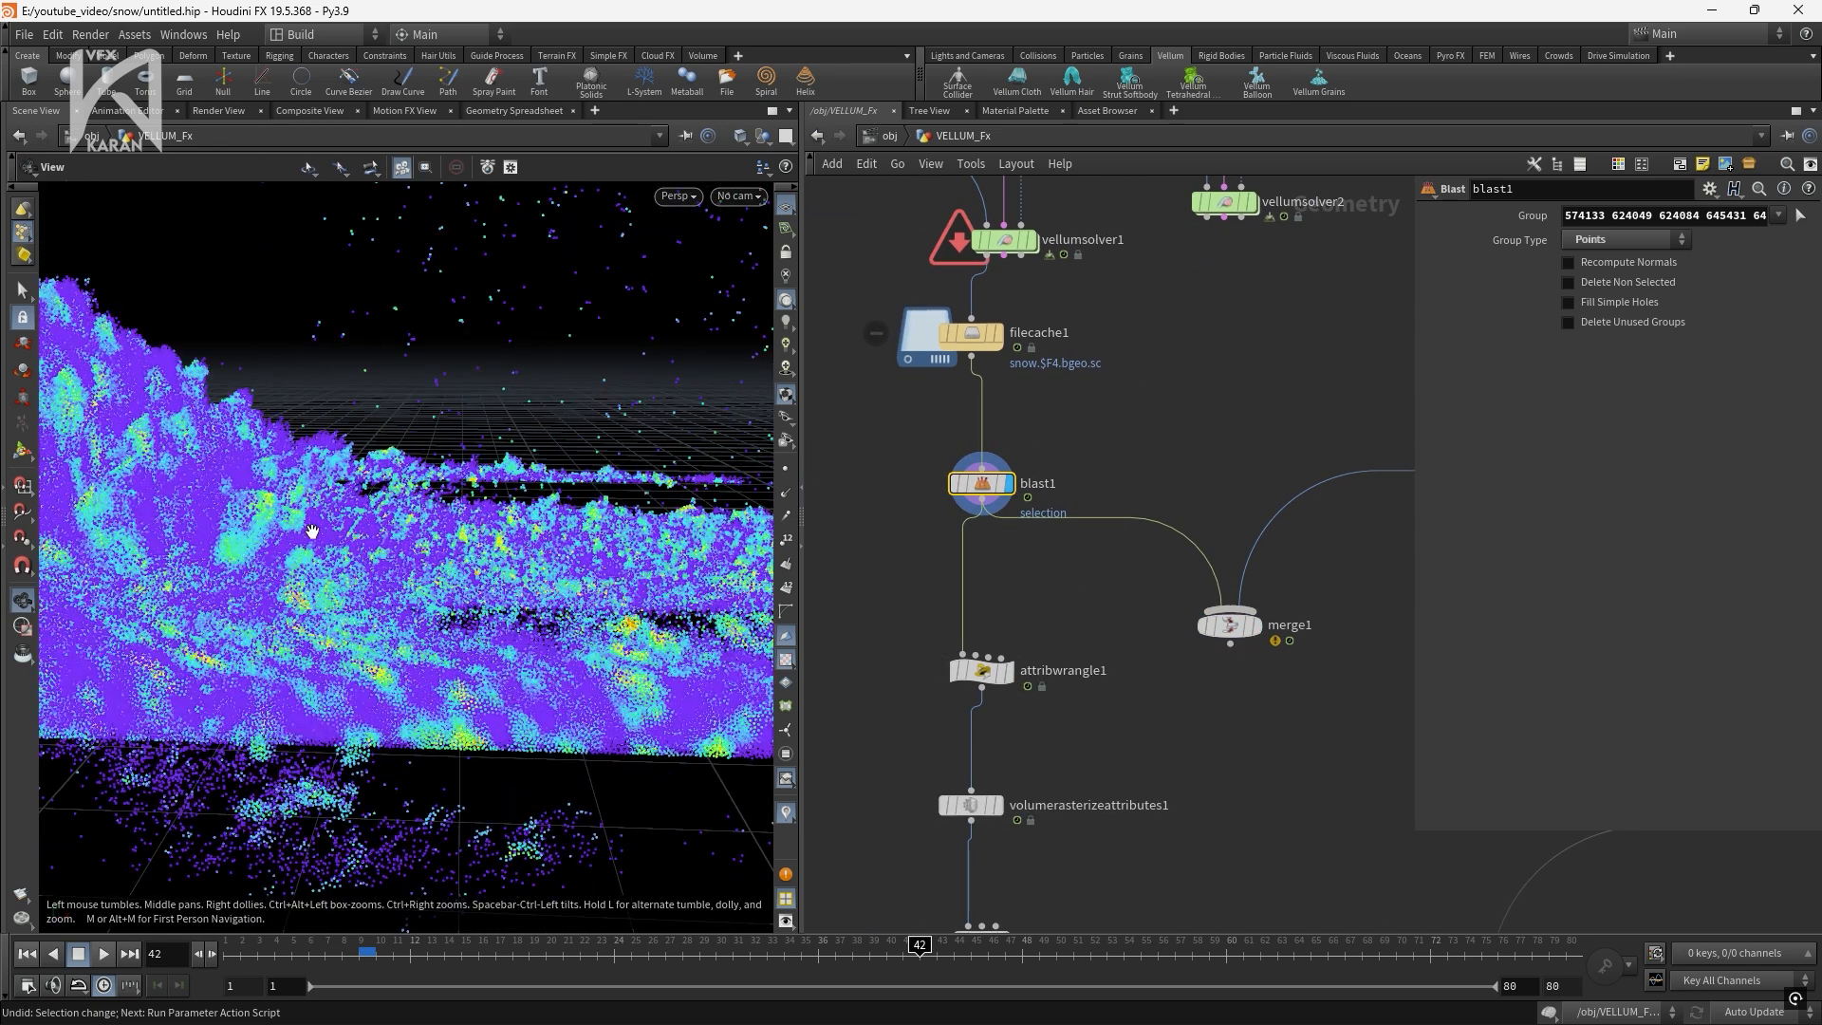
left_click(787, 470)
scroll(350, 575, "down", 4)
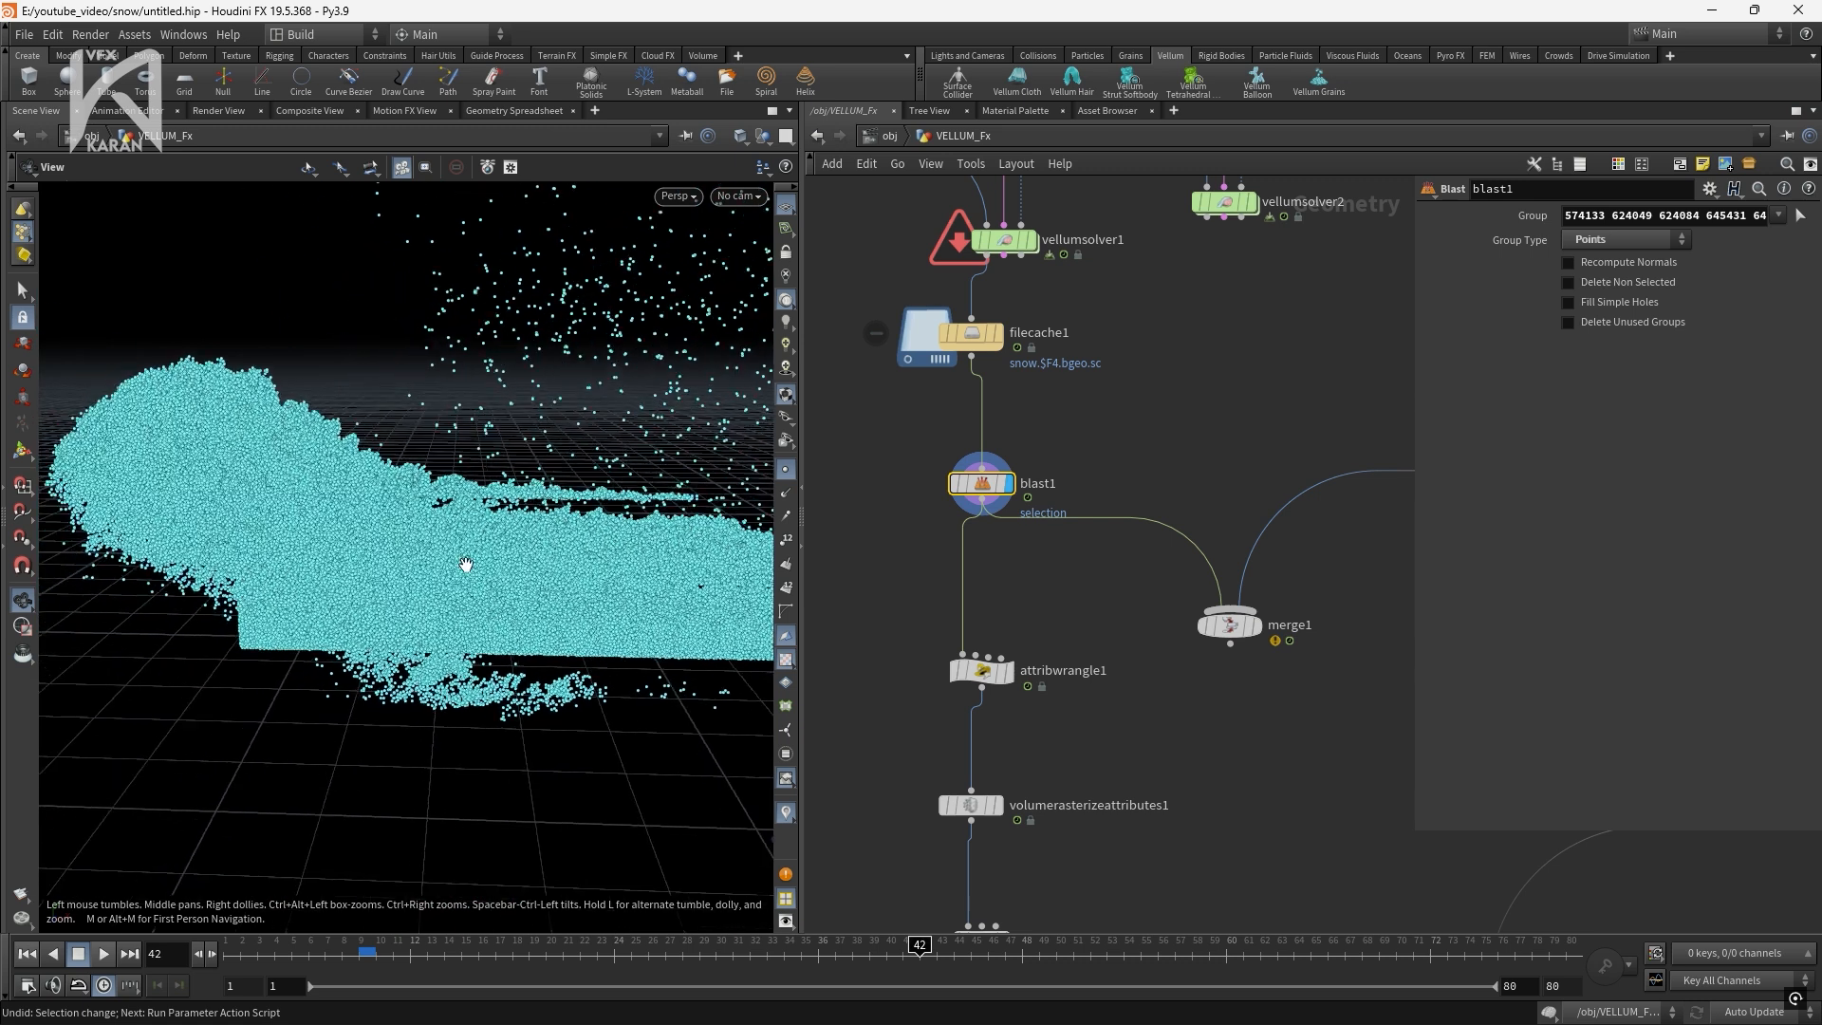
left_click(787, 469)
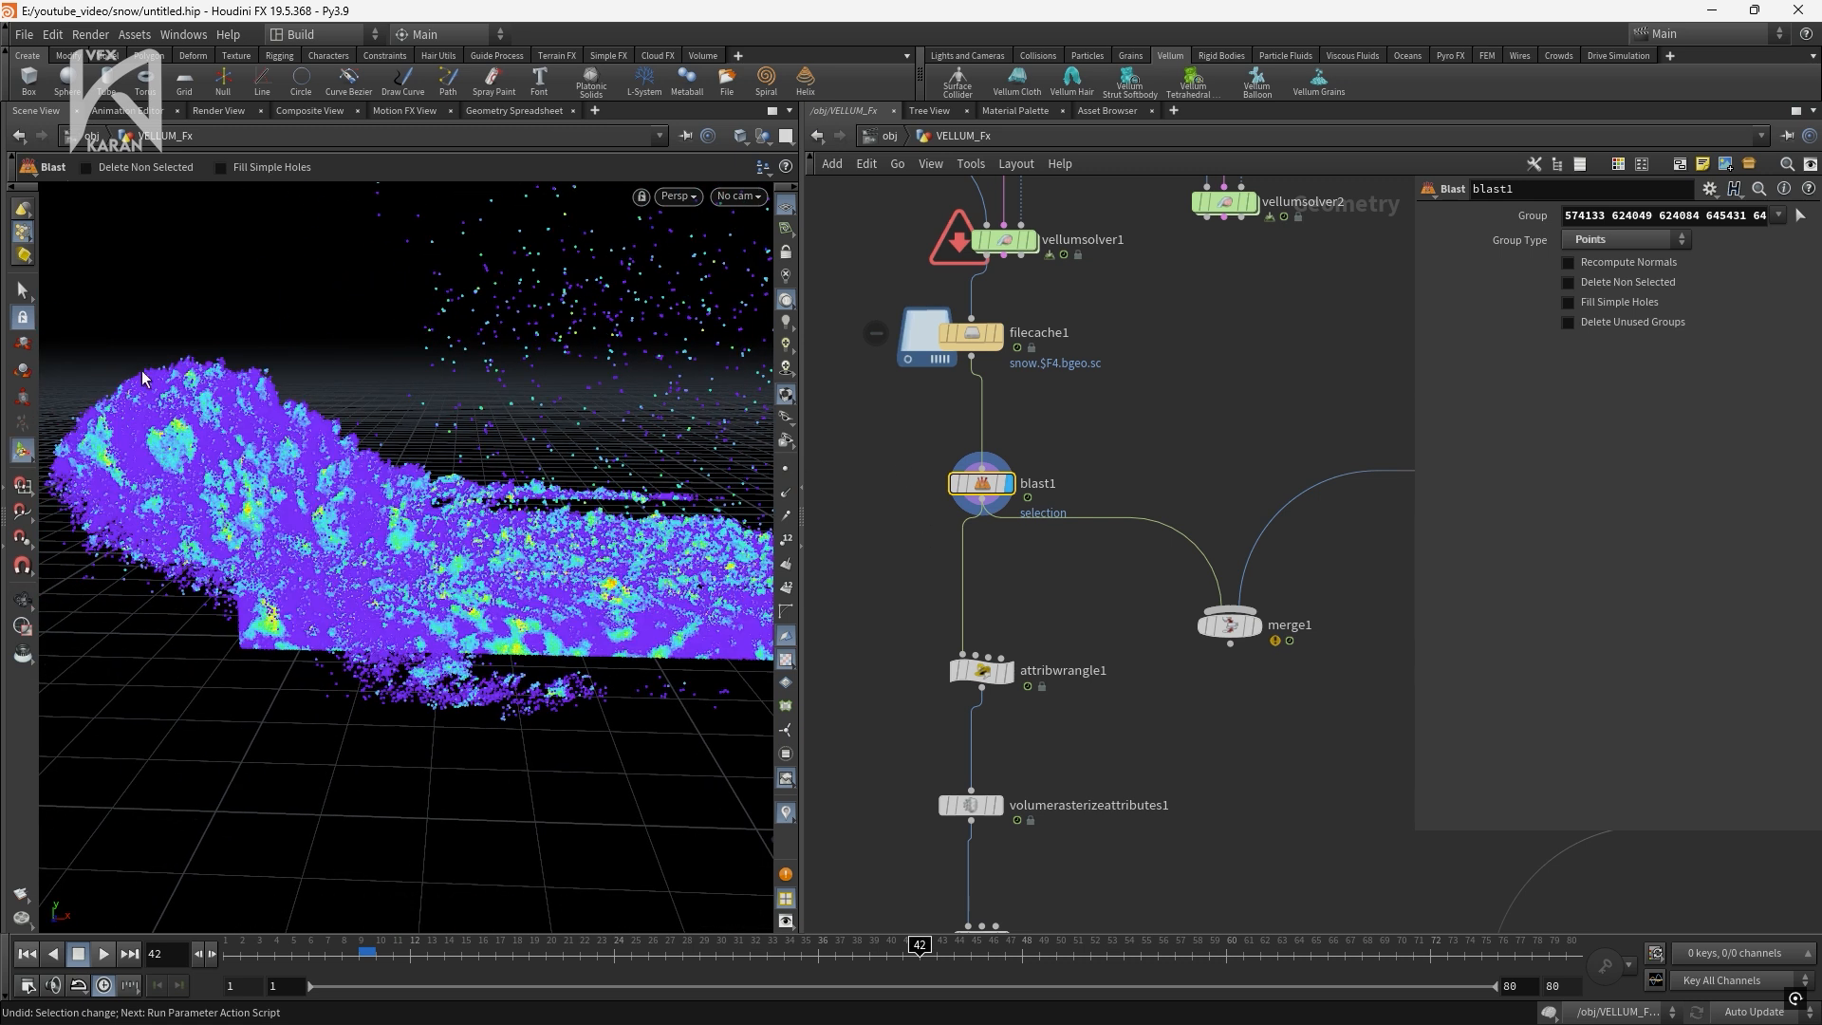
left_click_drag(347, 425, 183, 435, "alt")
left_click_drag(442, 444, 516, 549, "alt")
scroll(337, 482, "up", 5)
left_click(1009, 670)
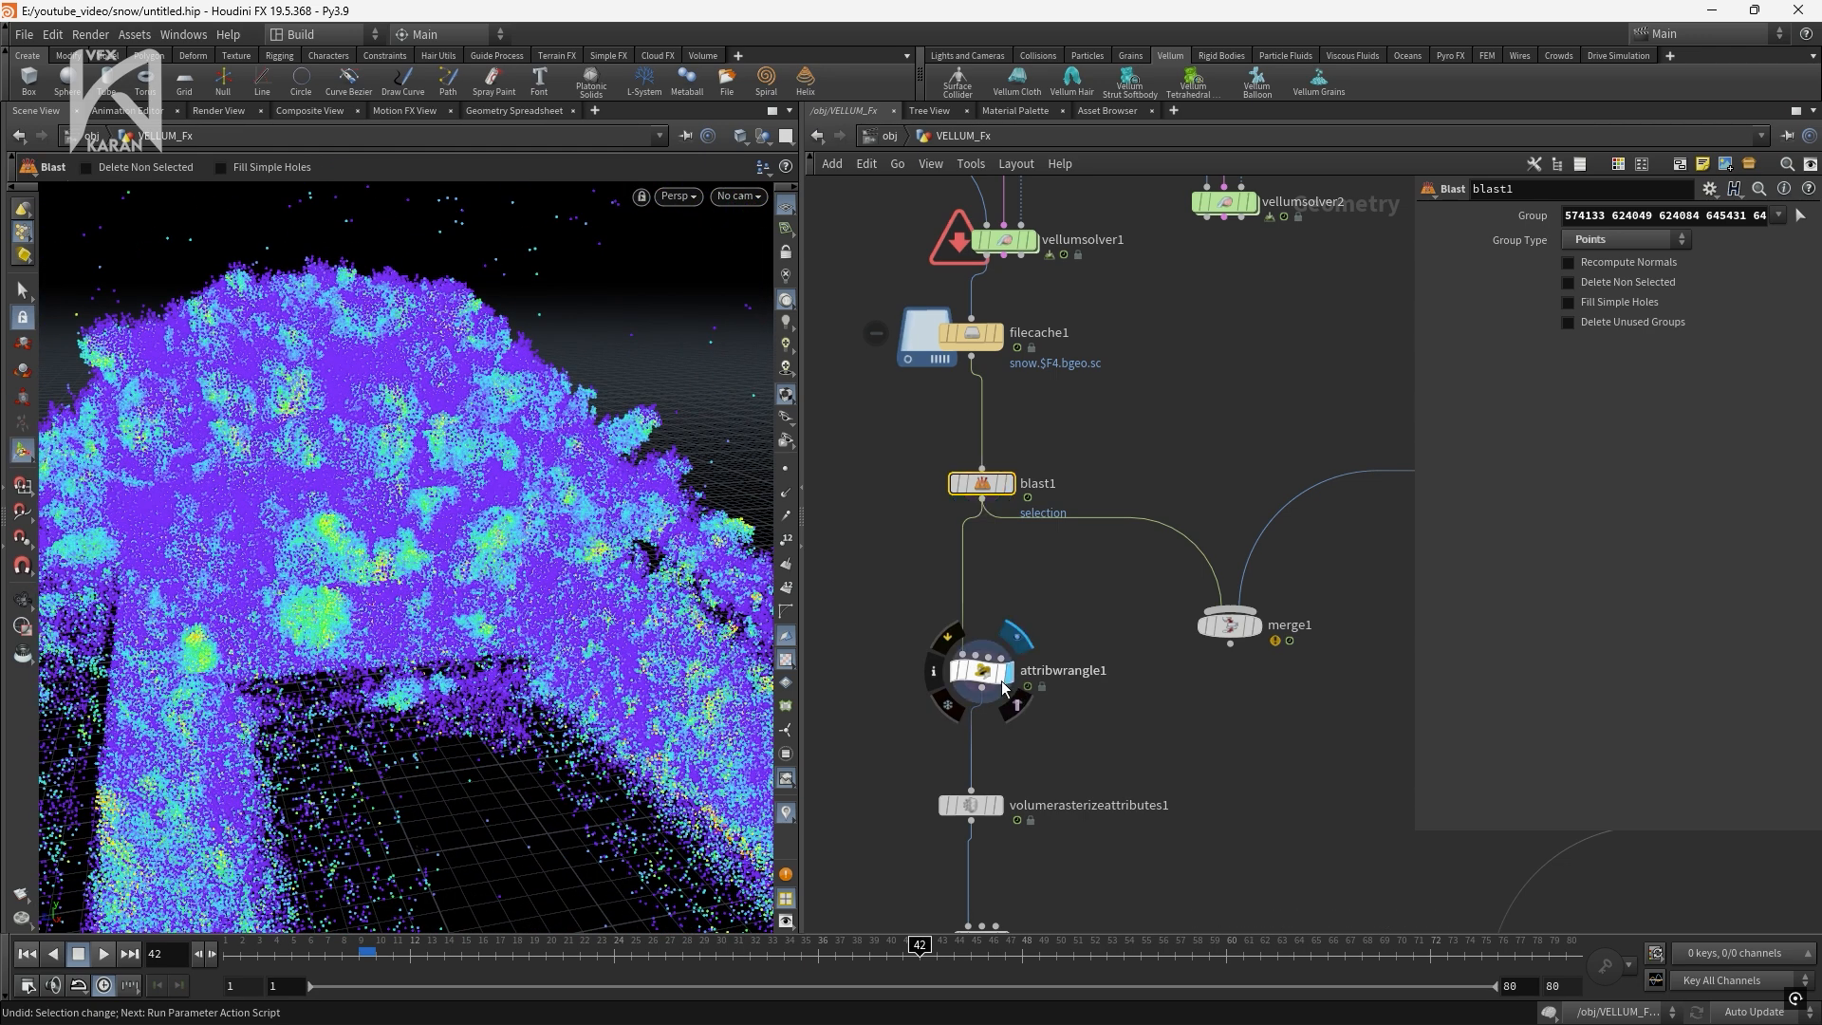
left_click(978, 670)
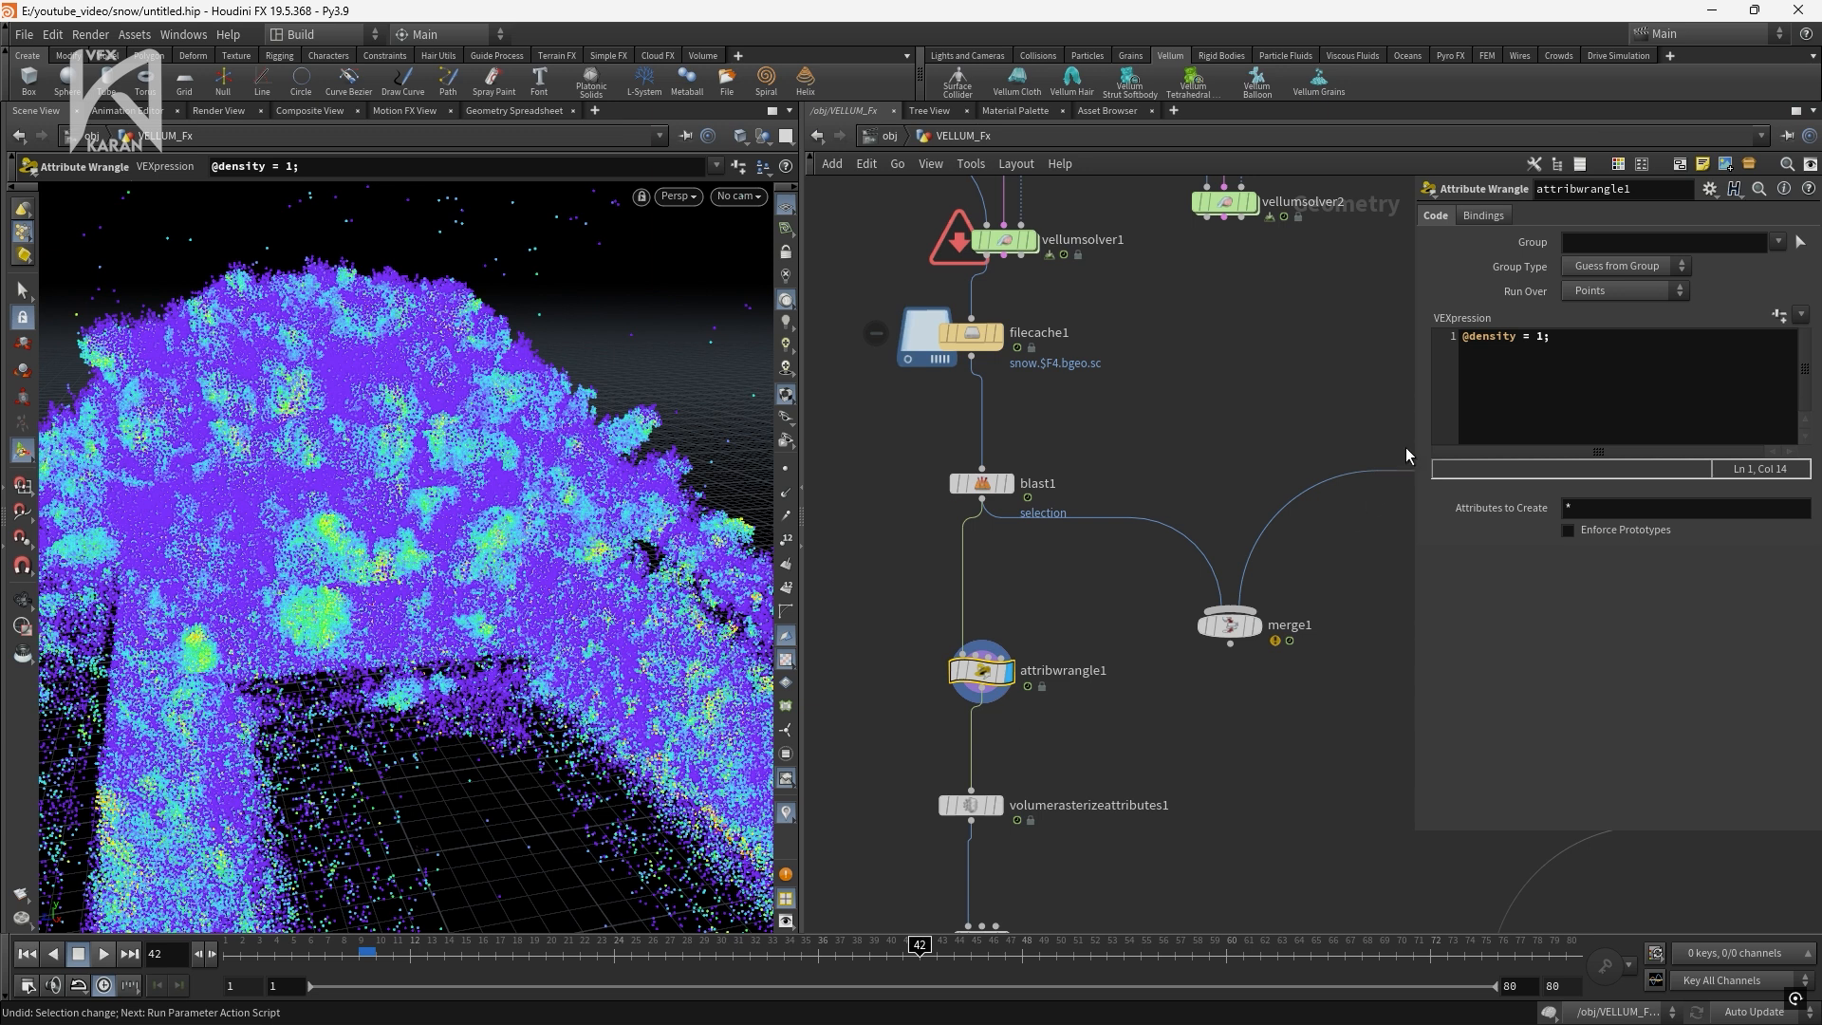
left_click_drag(1541, 355, 1455, 349)
left_click(1592, 362)
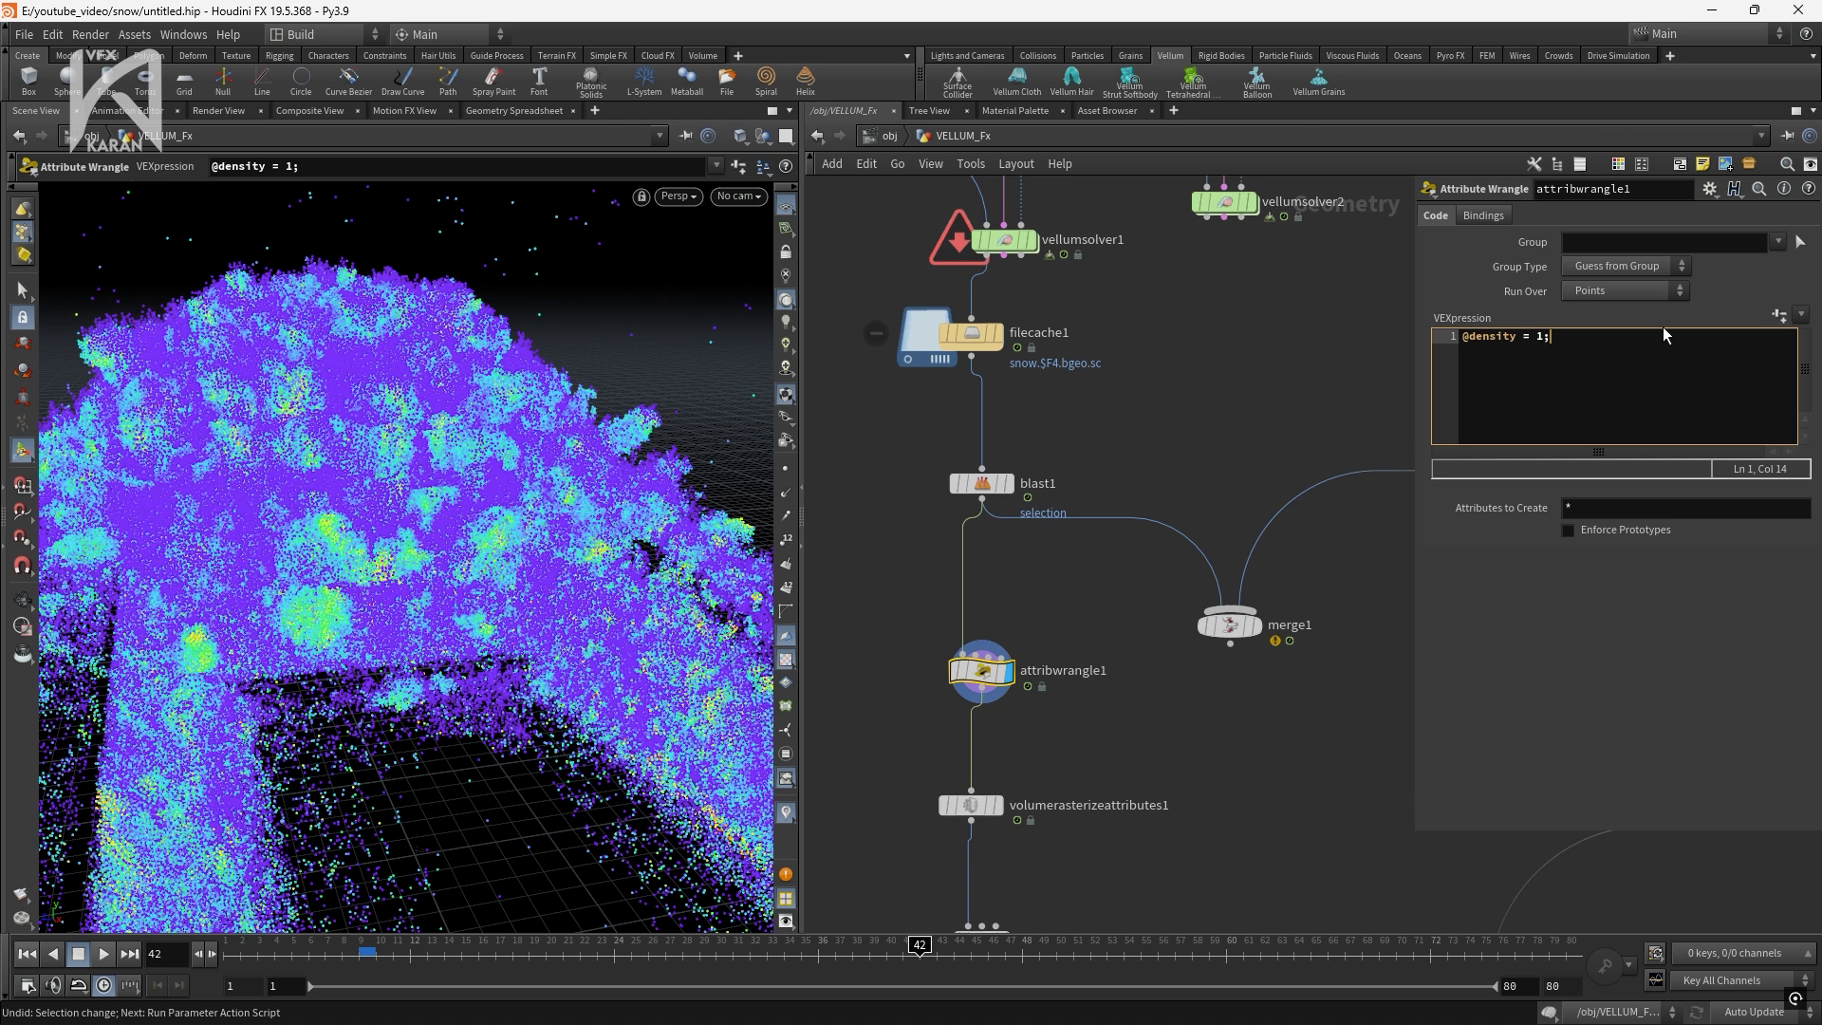
left_click_drag(1566, 338, 1484, 362)
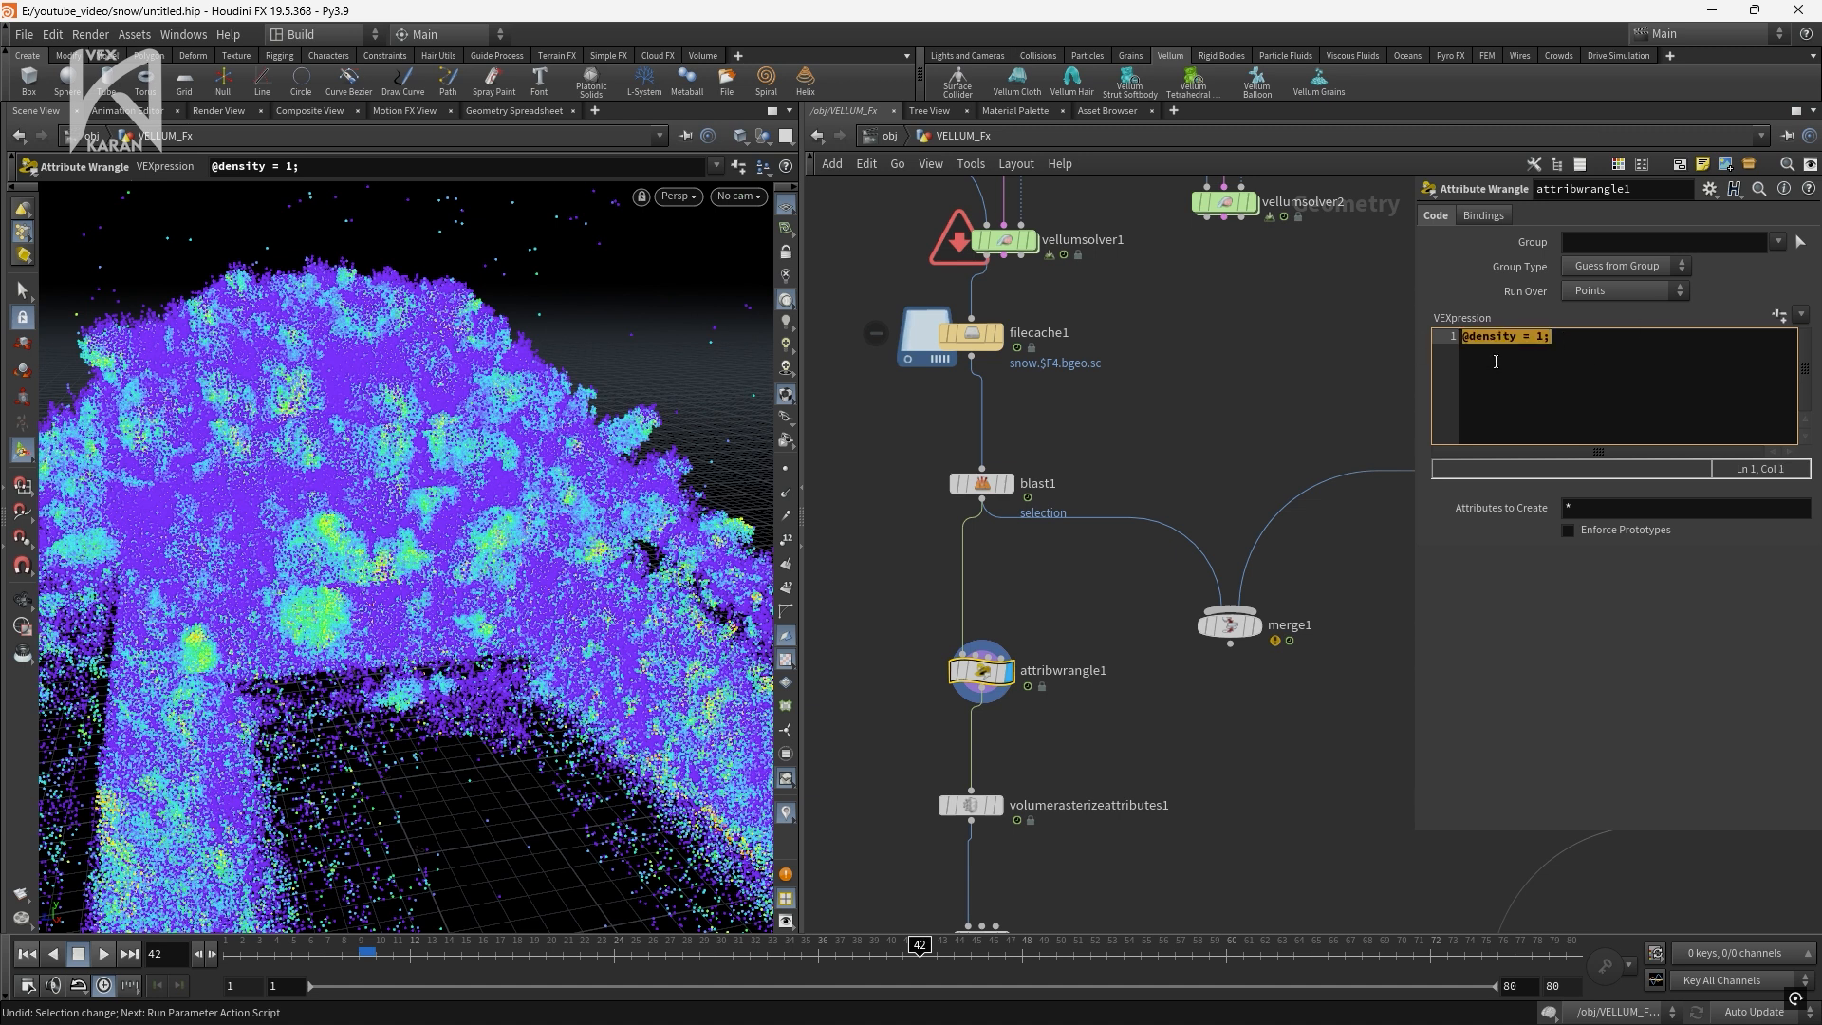
left_click(1497, 337)
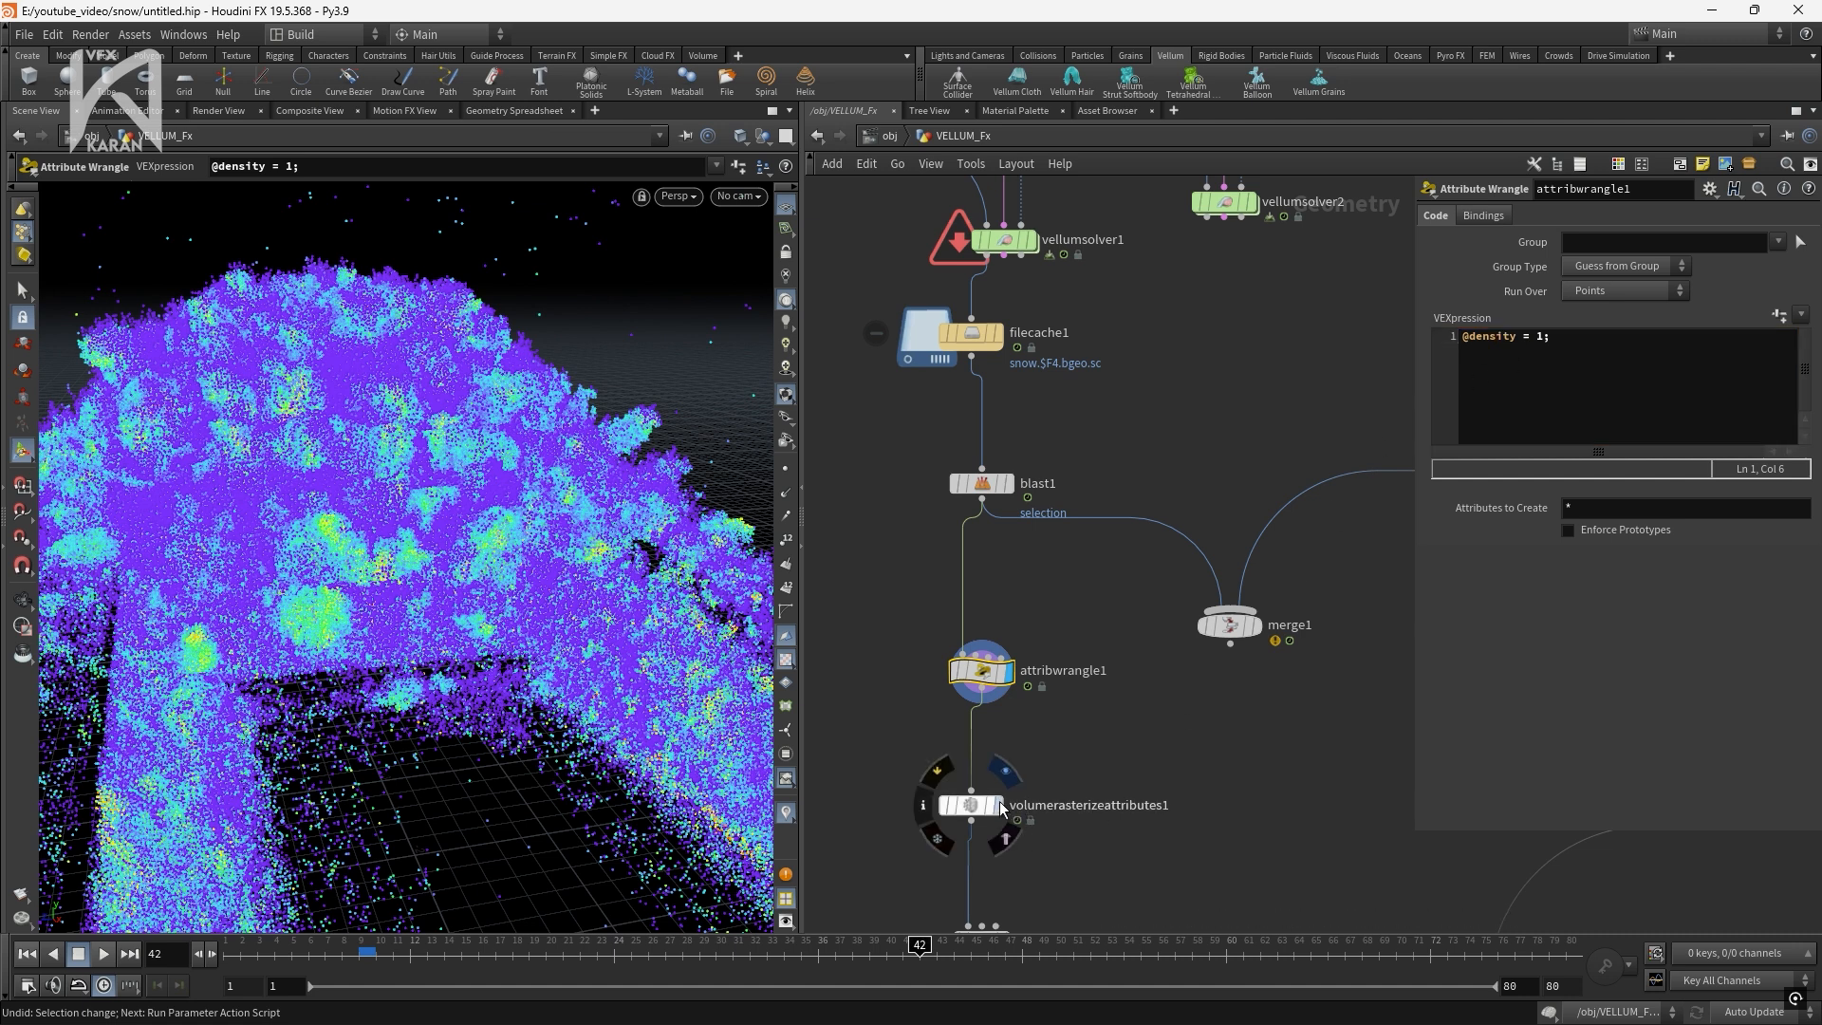
Display volumerasterizeattributes1 and compare its Voxel Size with the Particle Size of vellumconstraints_grain1
left_click(971, 805)
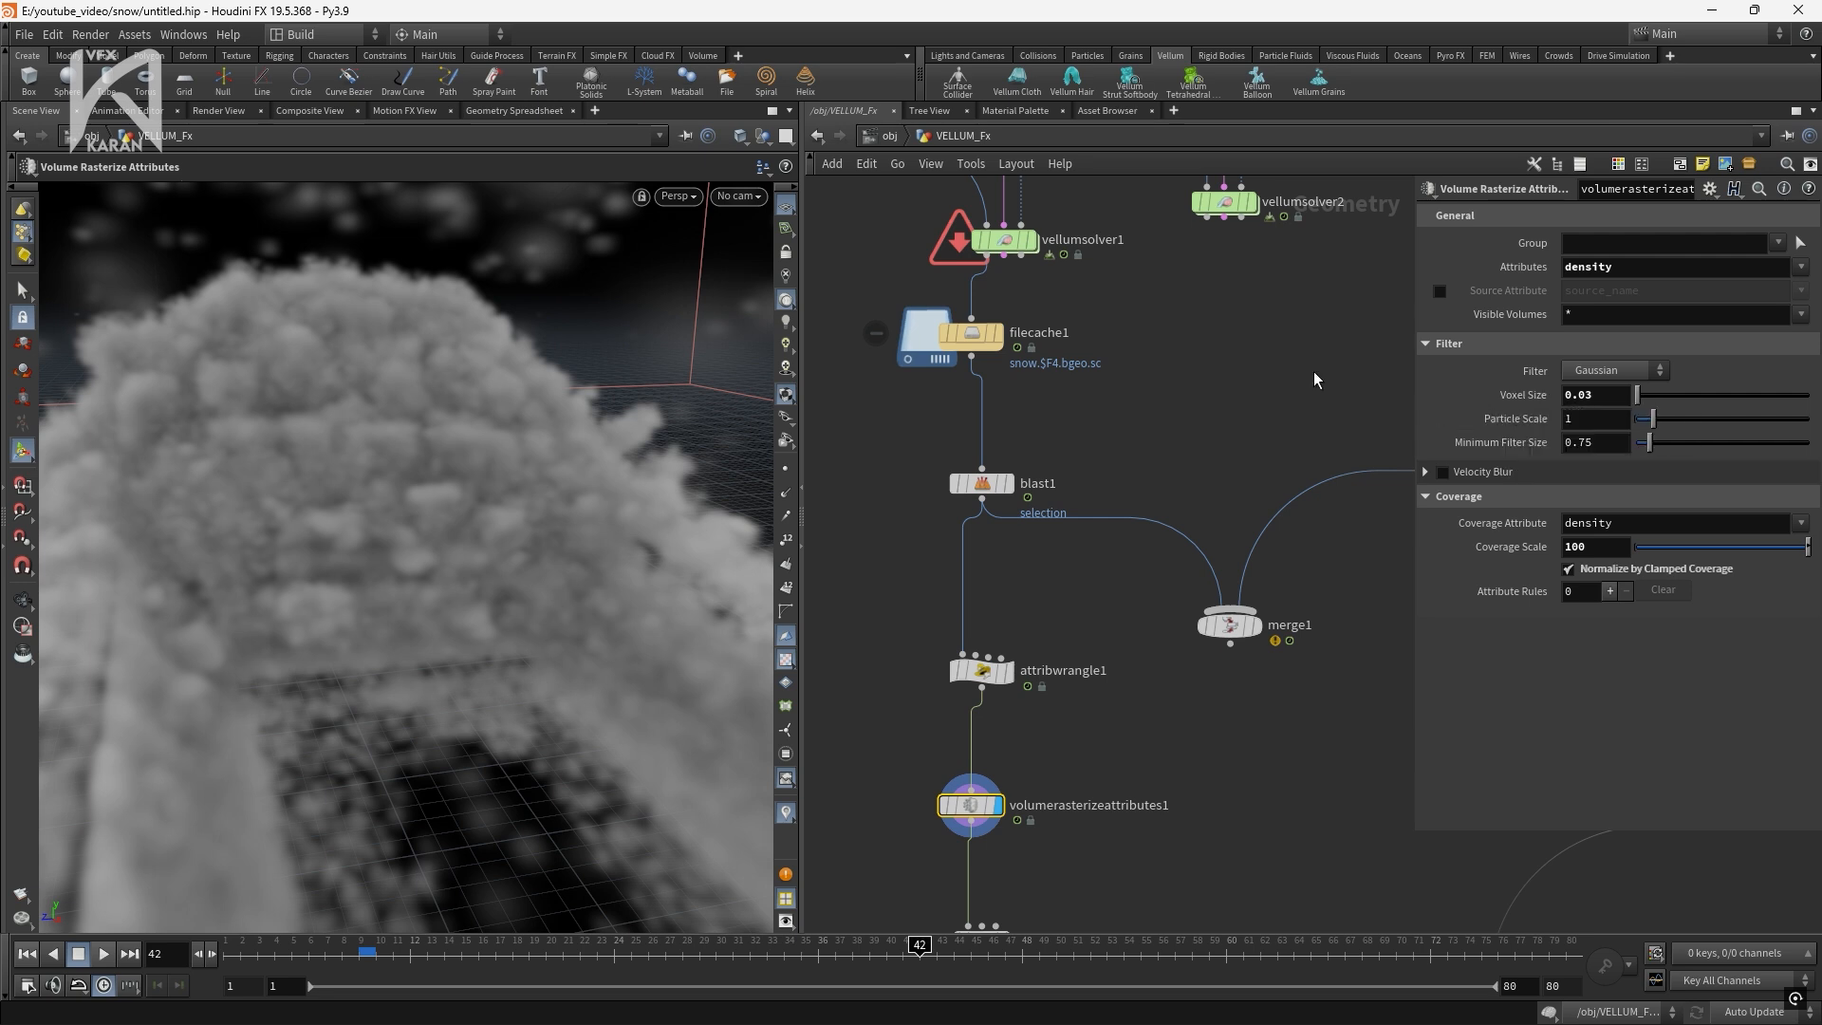
middle_click_drag(1307, 435, 1278, 923)
scroll(1032, 569, "up", 2)
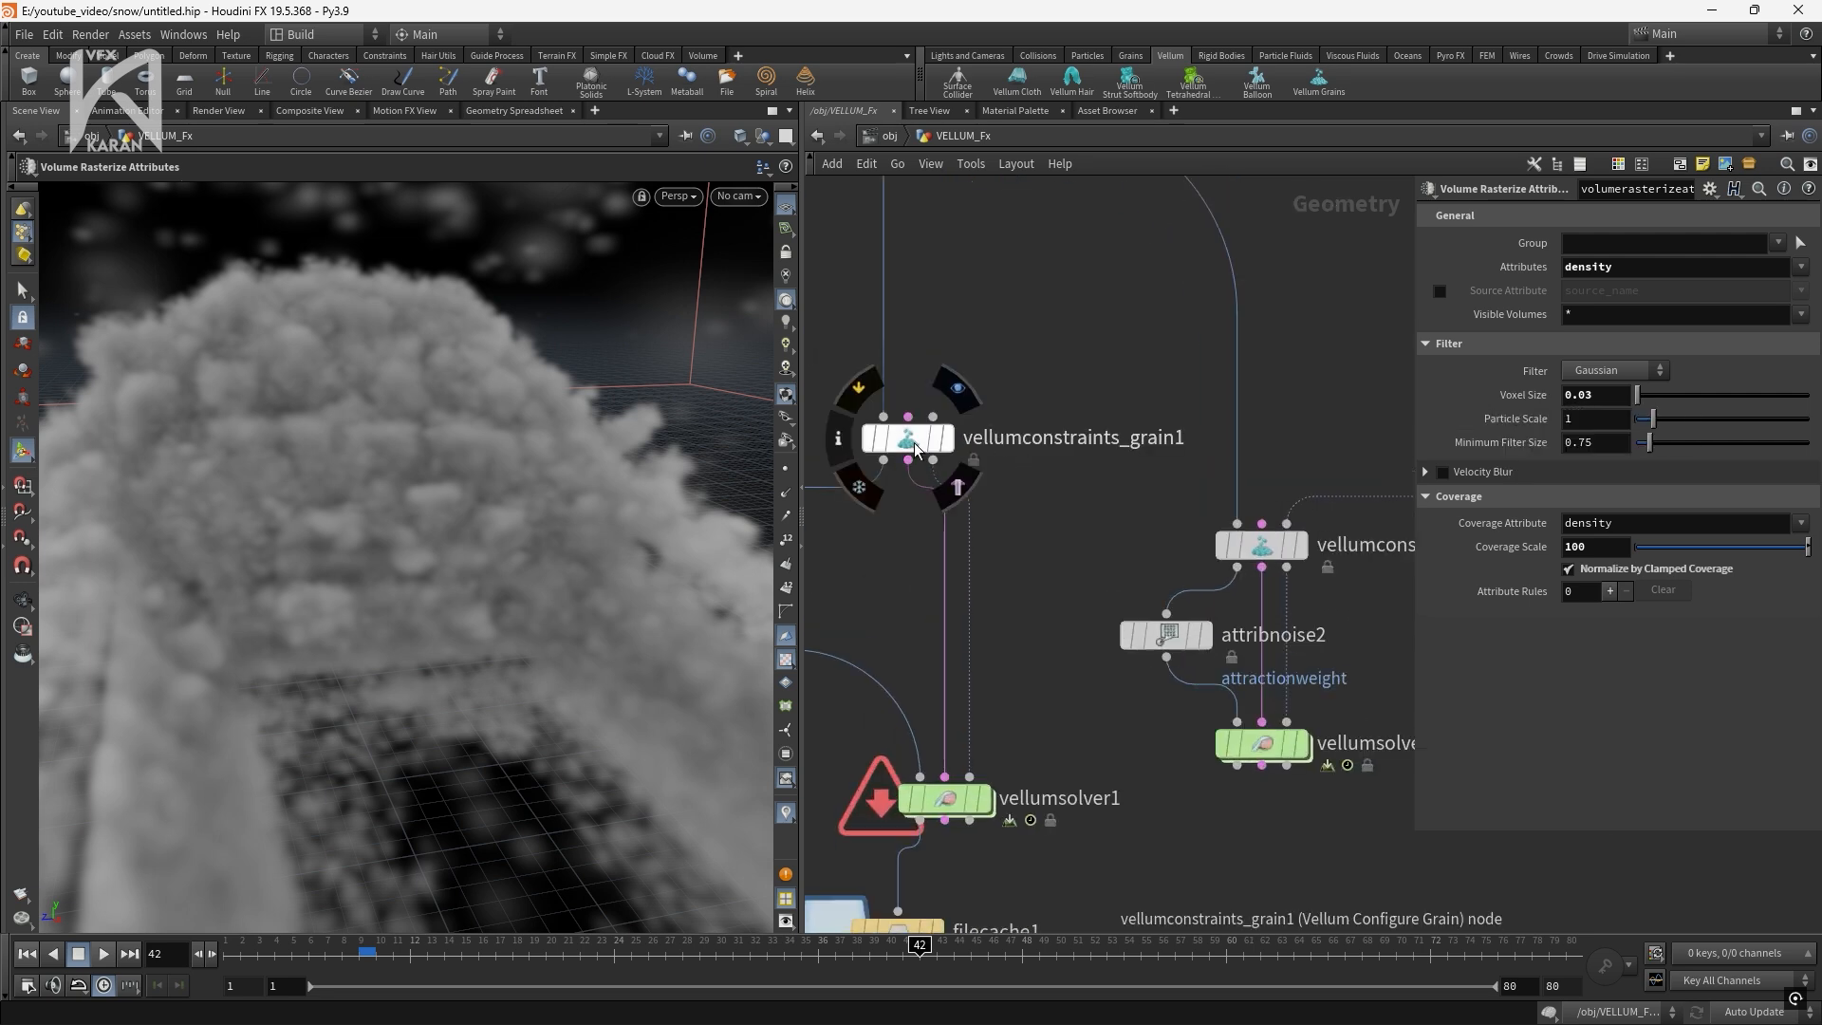
left_click(943, 438)
middle_click_drag(1174, 509, 1155, 521)
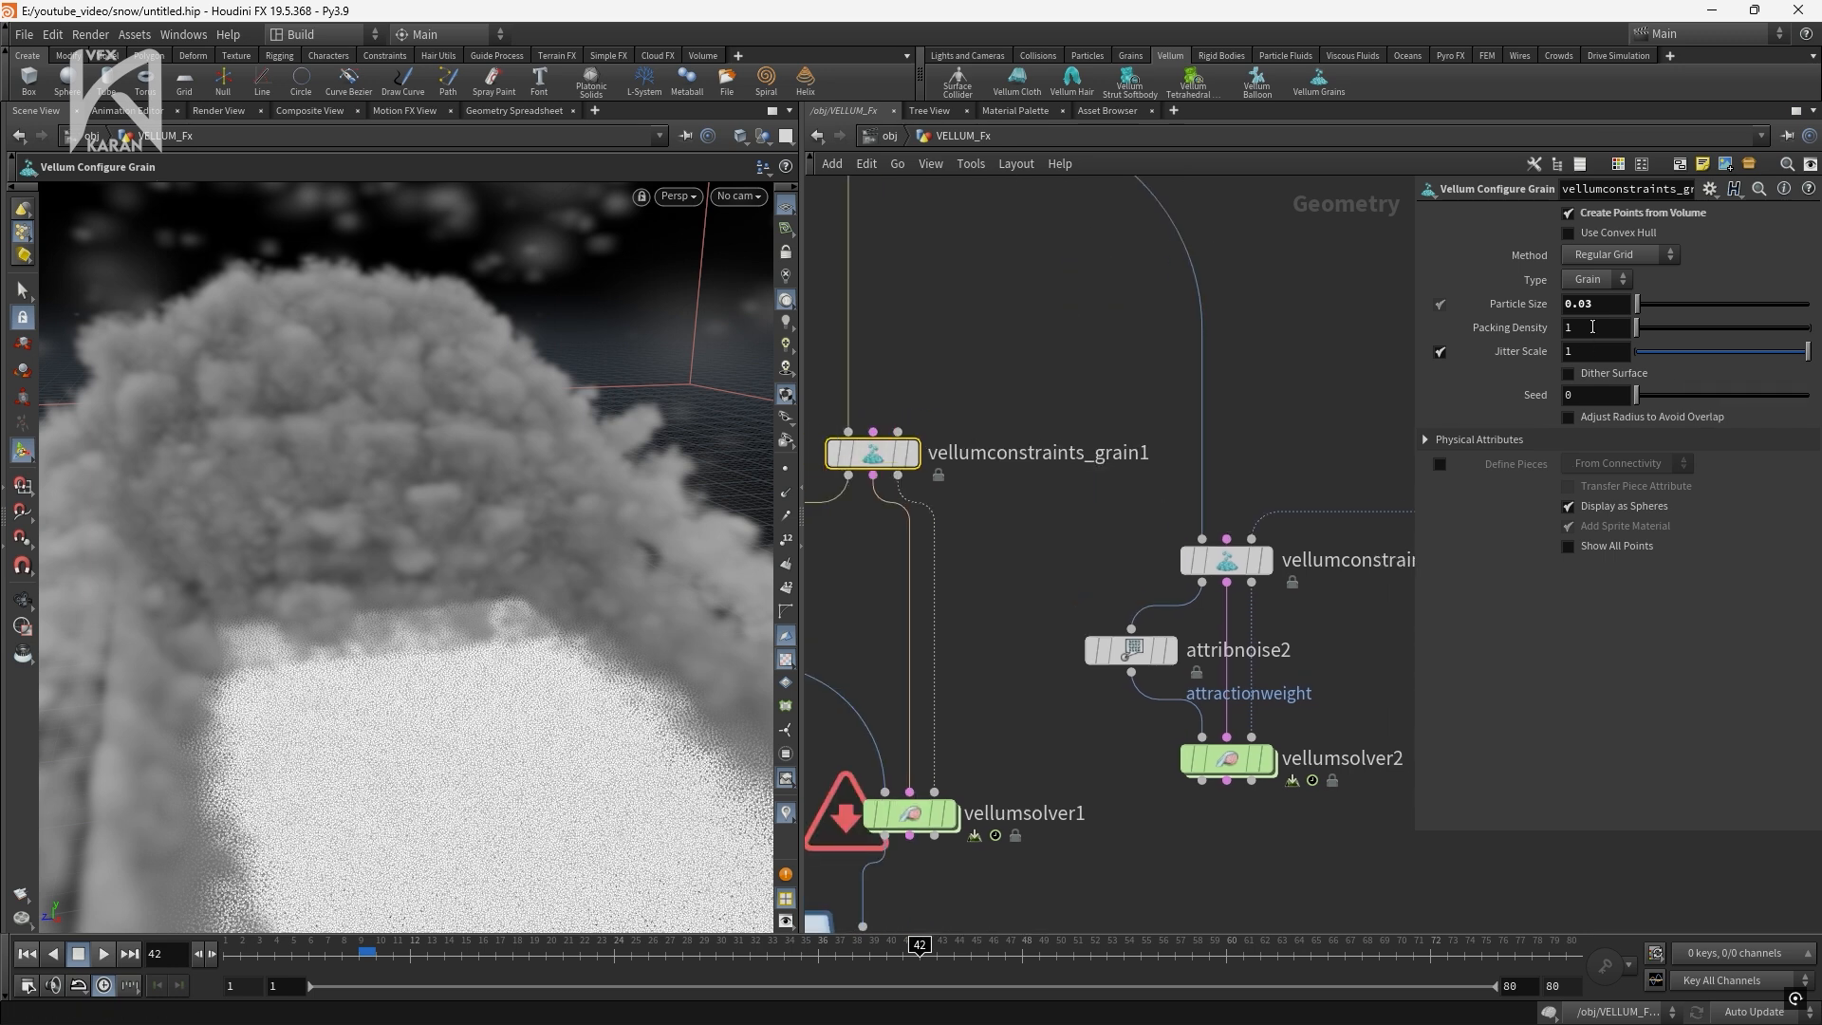
Return to volumerasterizeattributes1 by way of attribwrangle1 and inspect the rasterized density volume
scroll(987, 531, "down", 2)
middle_click_drag(1069, 723, 1073, 345)
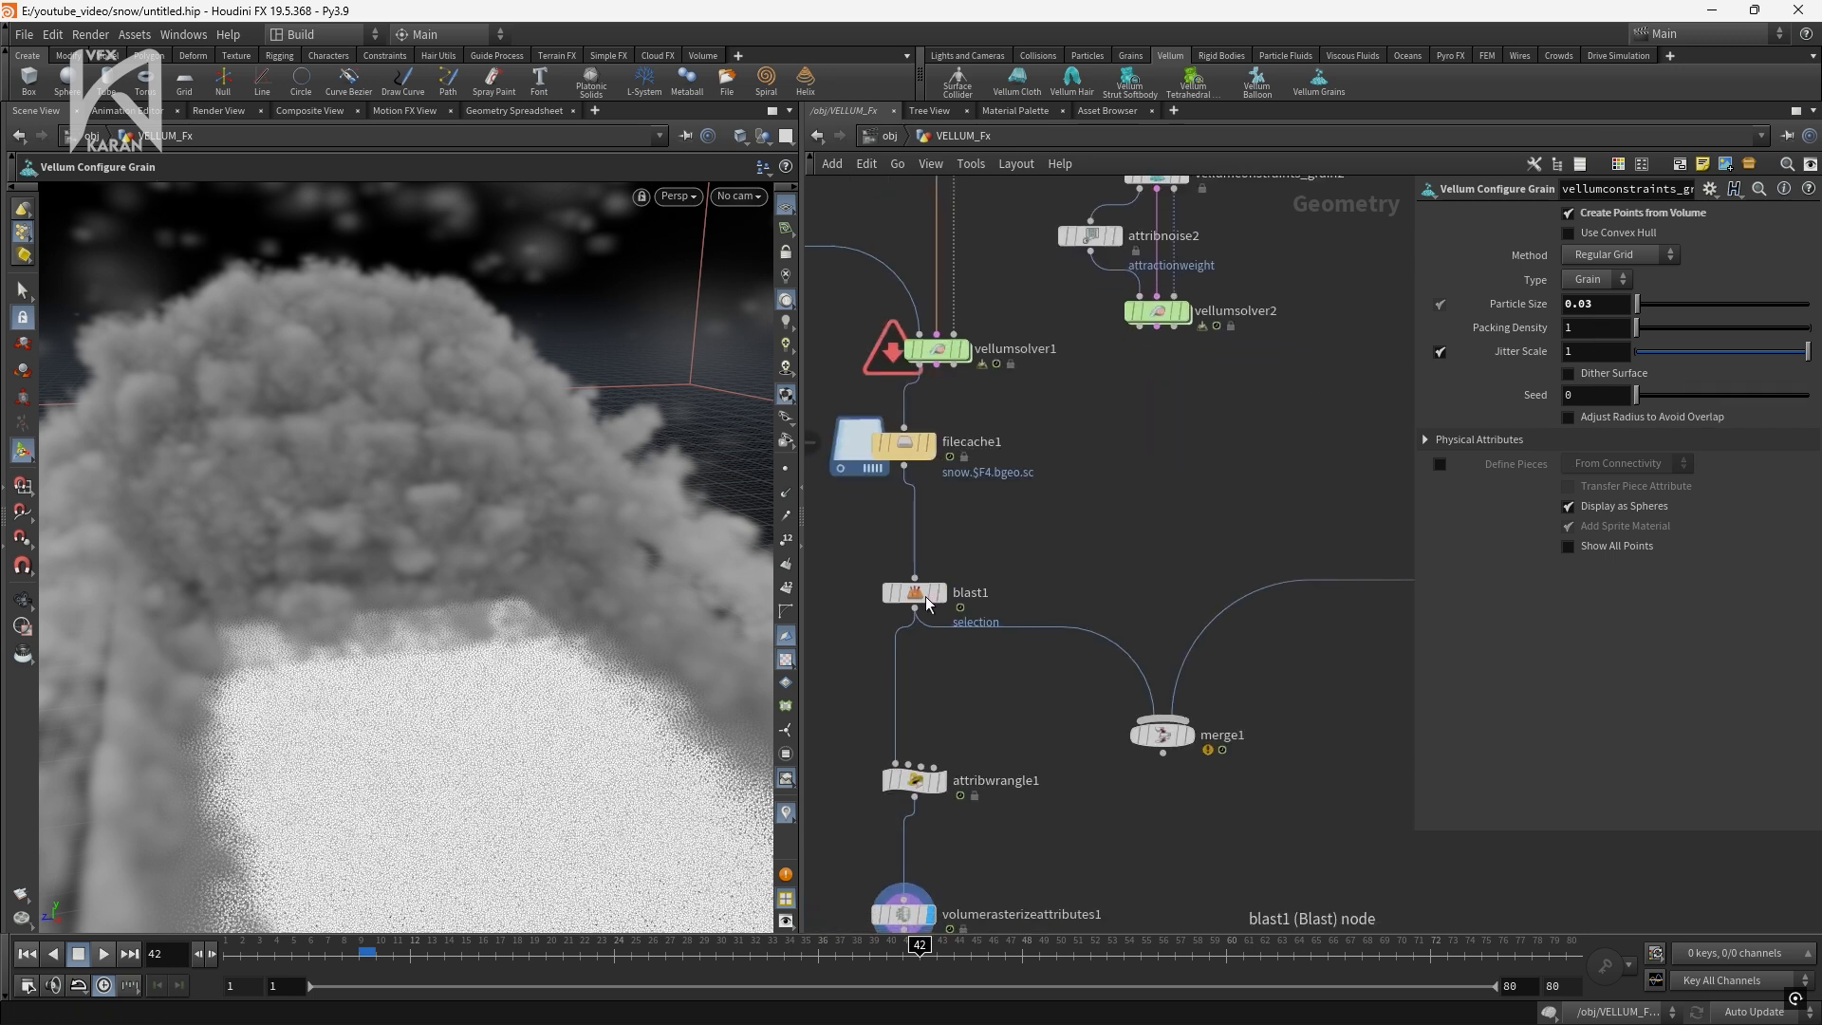
scroll(923, 653, "up", 3)
left_click(908, 873)
middle_click_drag(1147, 790, 1173, 339)
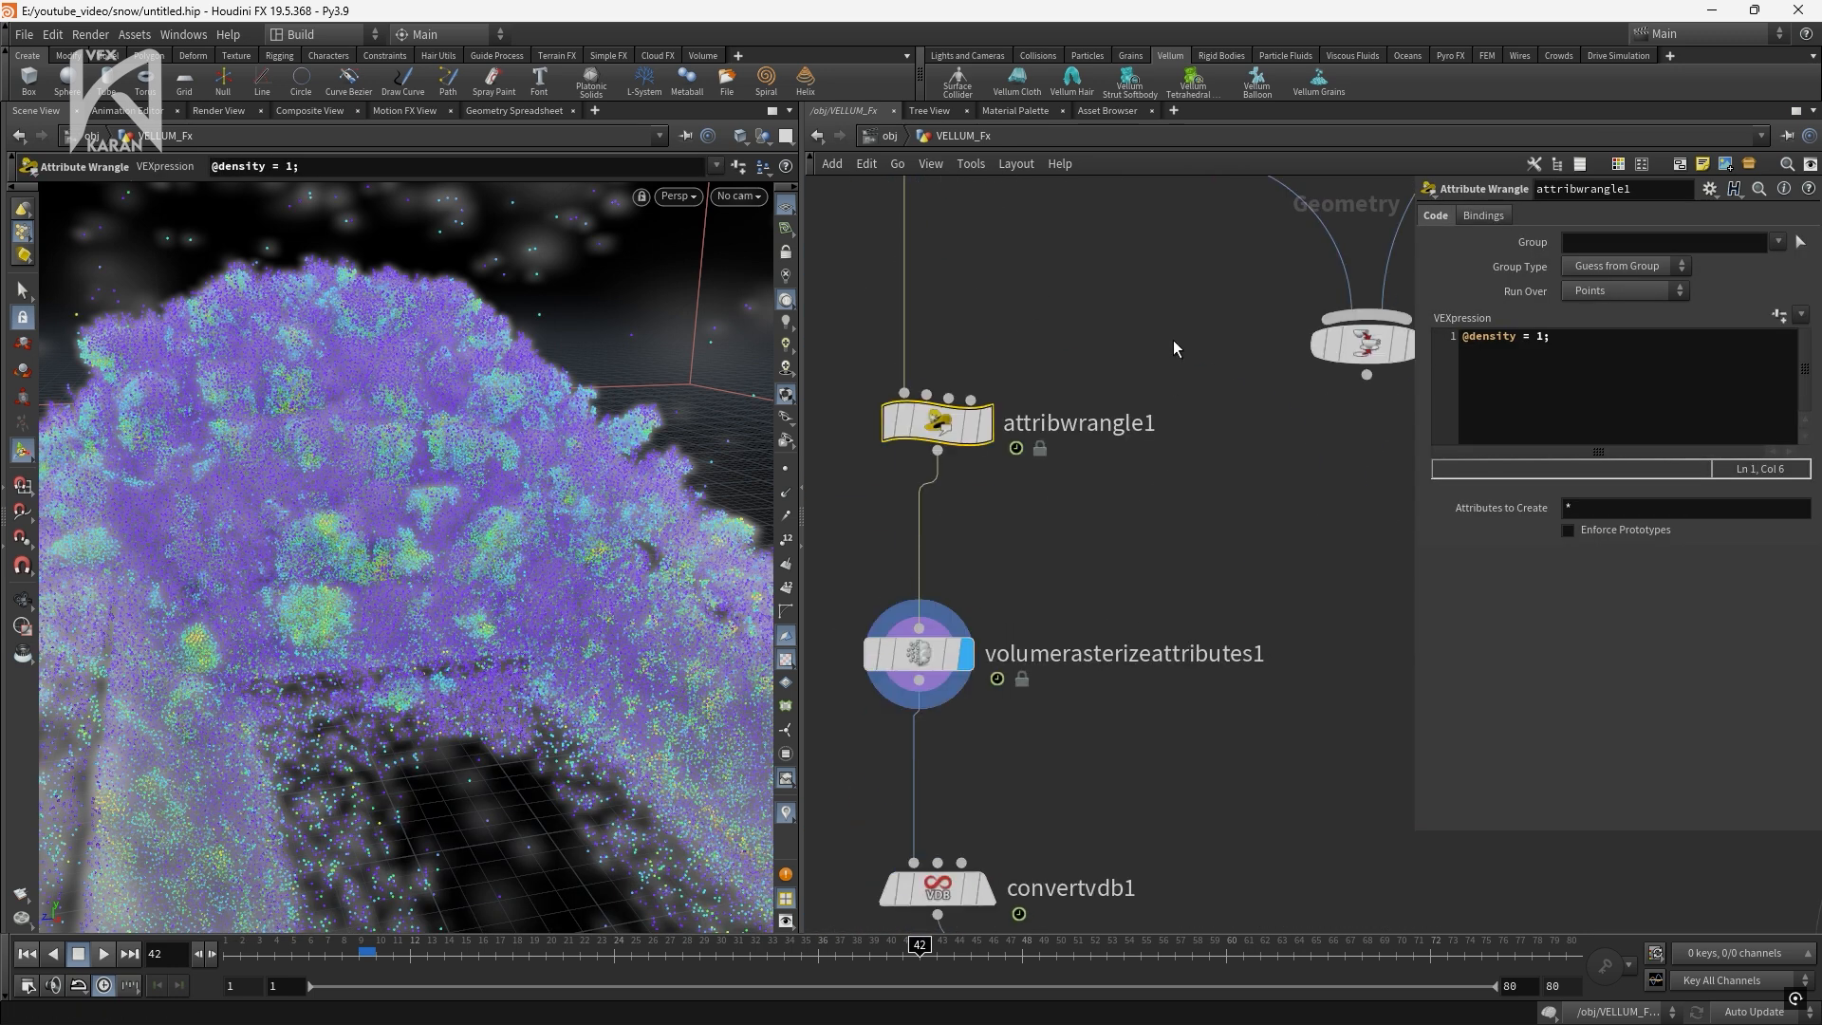
left_click(903, 658)
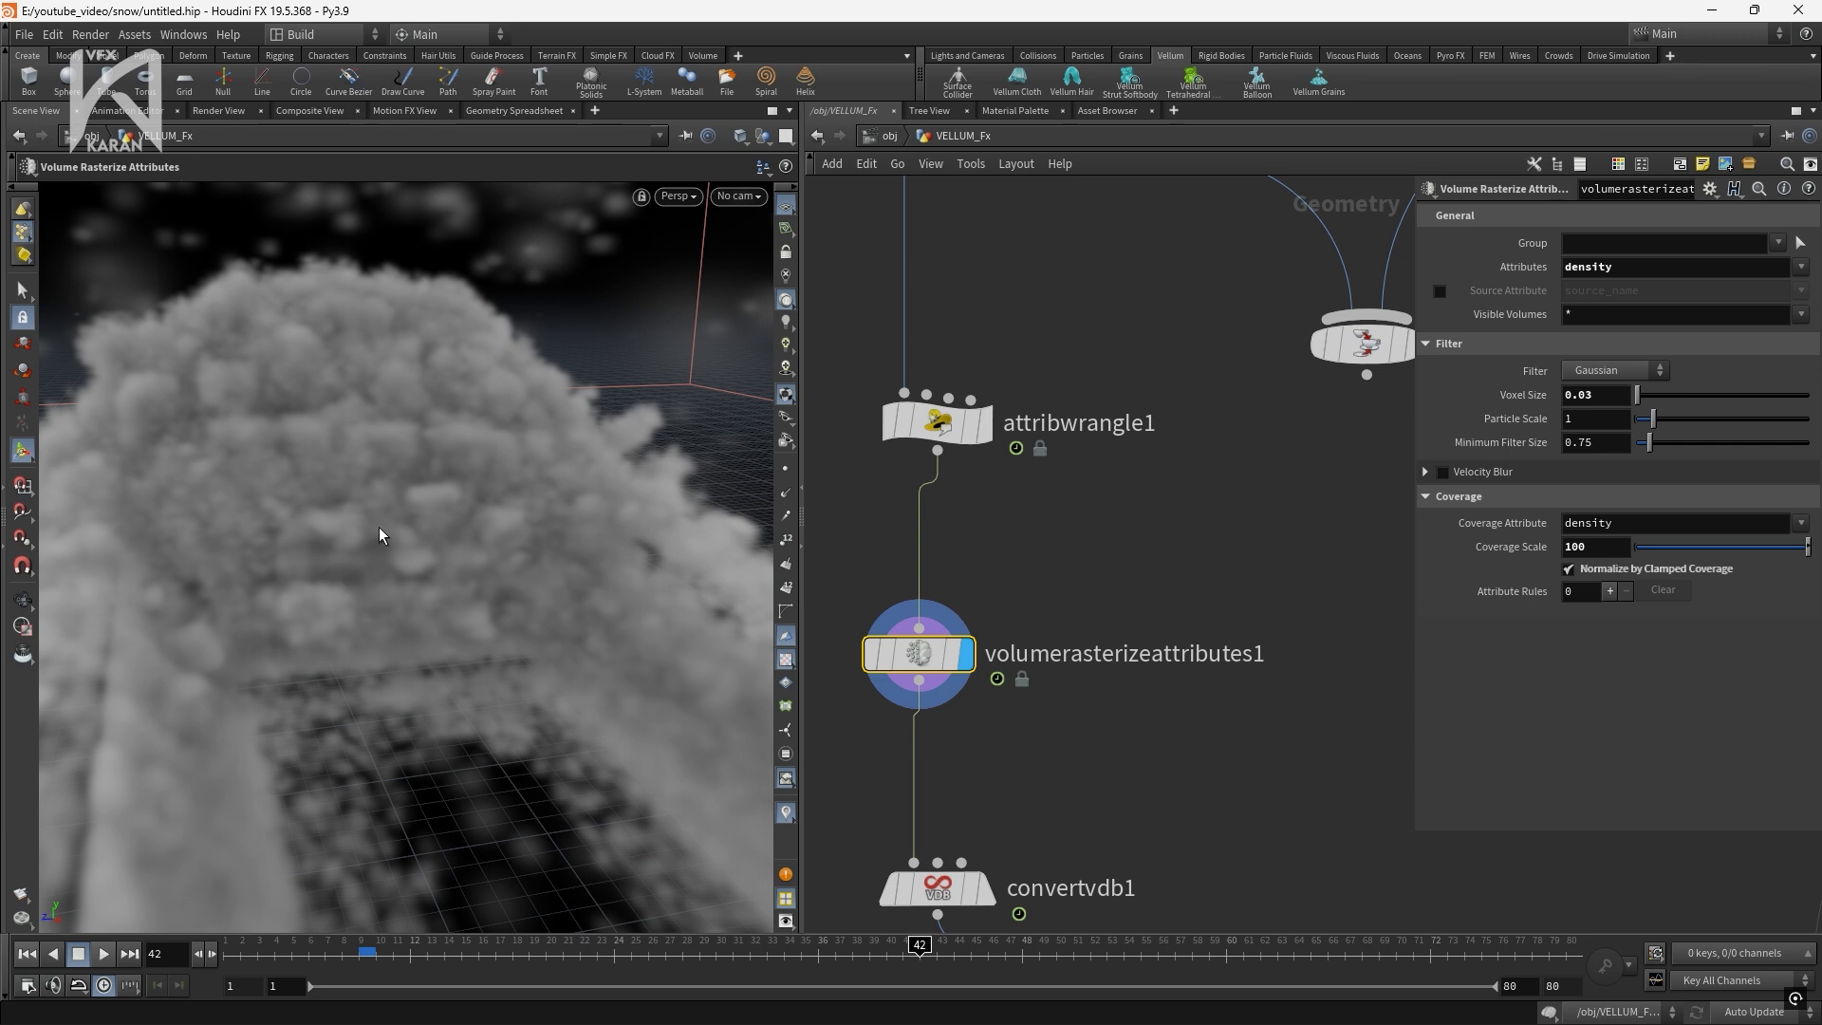
key("Escape")
left_click_drag(421, 528, 488, 549)
Display convertvdb1 and review its VDB conversion settings and the nodes that follow it
middle_click_drag(1193, 790, 1223, 587)
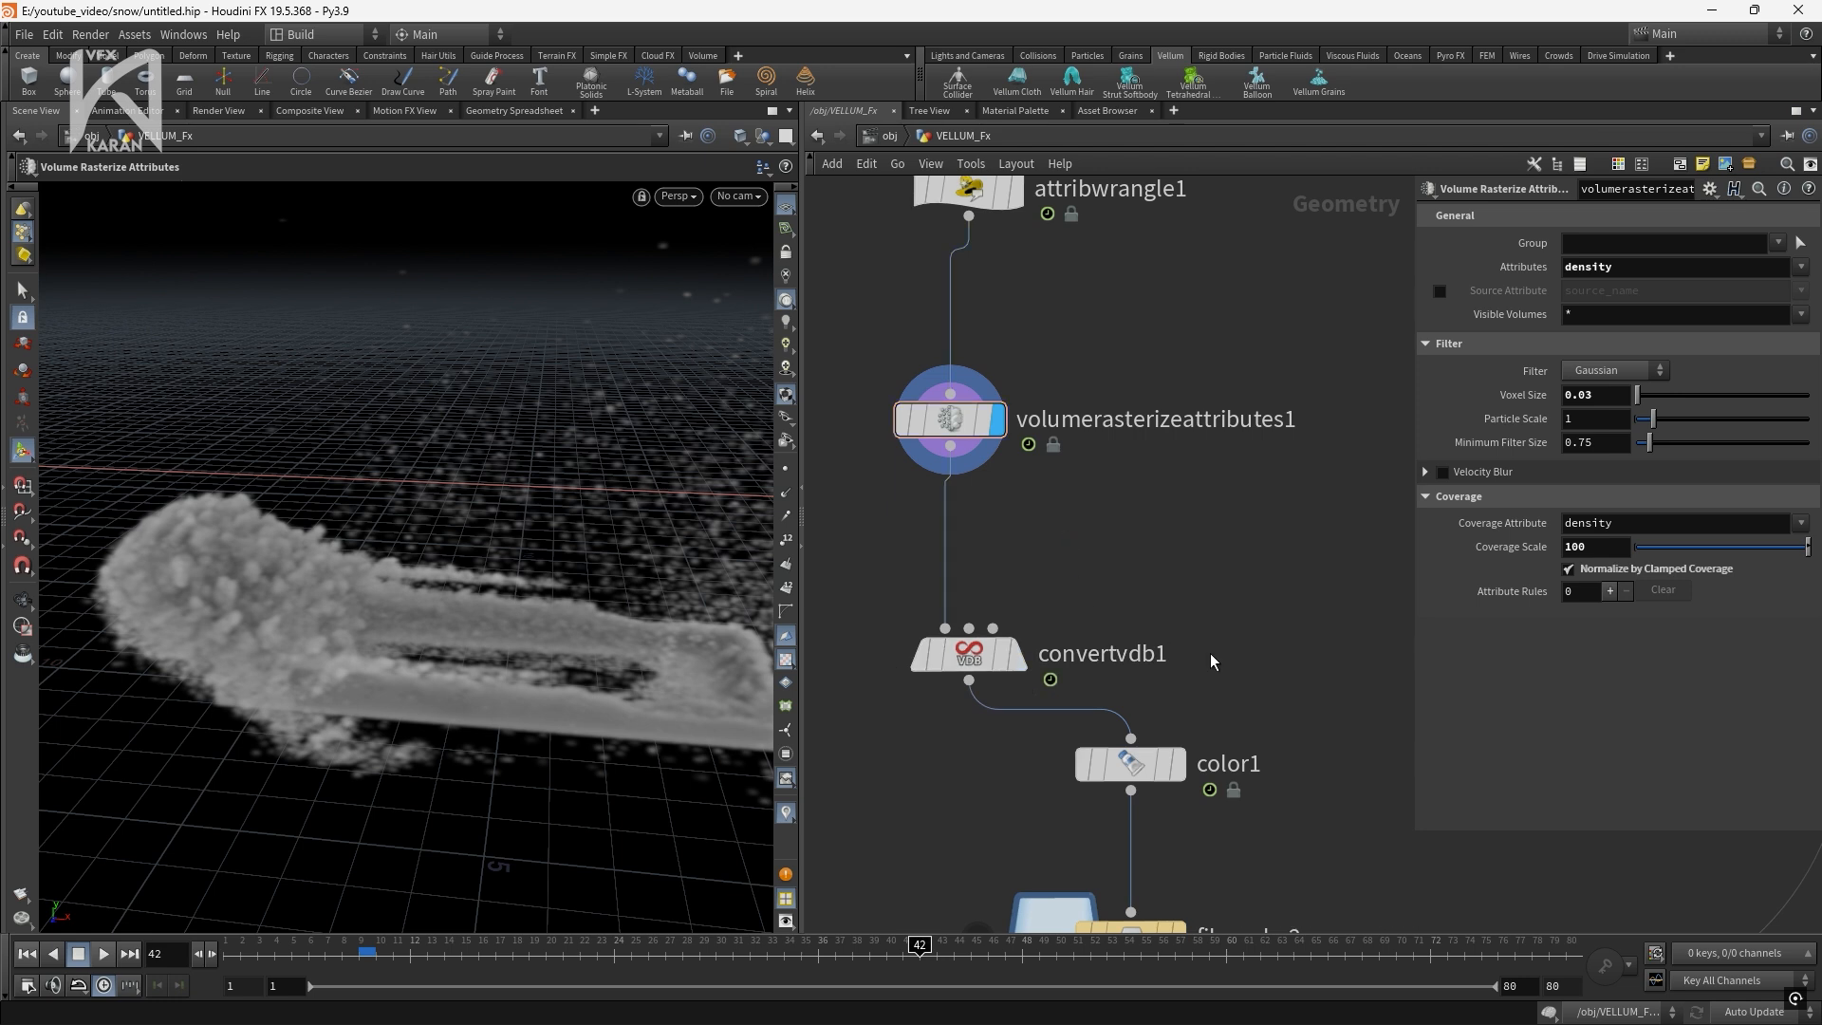
middle_click_drag(1209, 623, 1174, 506)
left_click(981, 537)
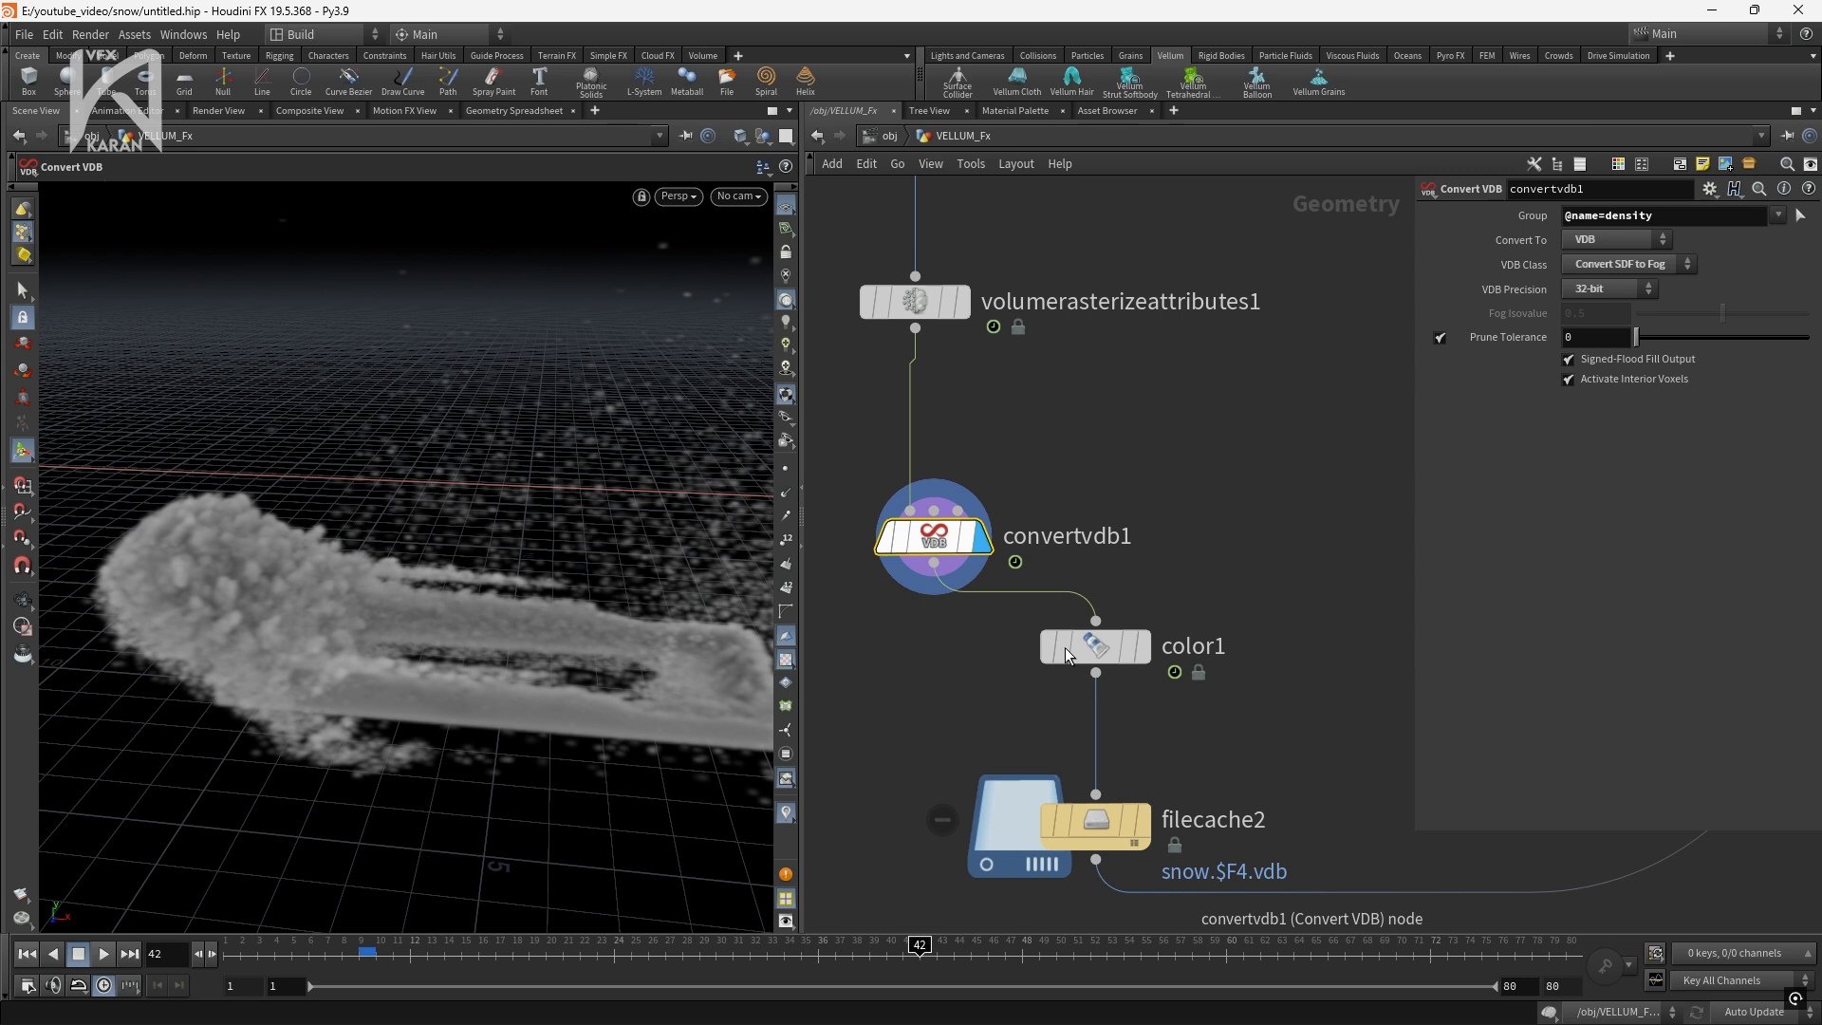
middle_click_drag(1095, 548, 837, 552)
scroll(906, 549, "down", 4)
middle_click_drag(959, 505, 1110, 529)
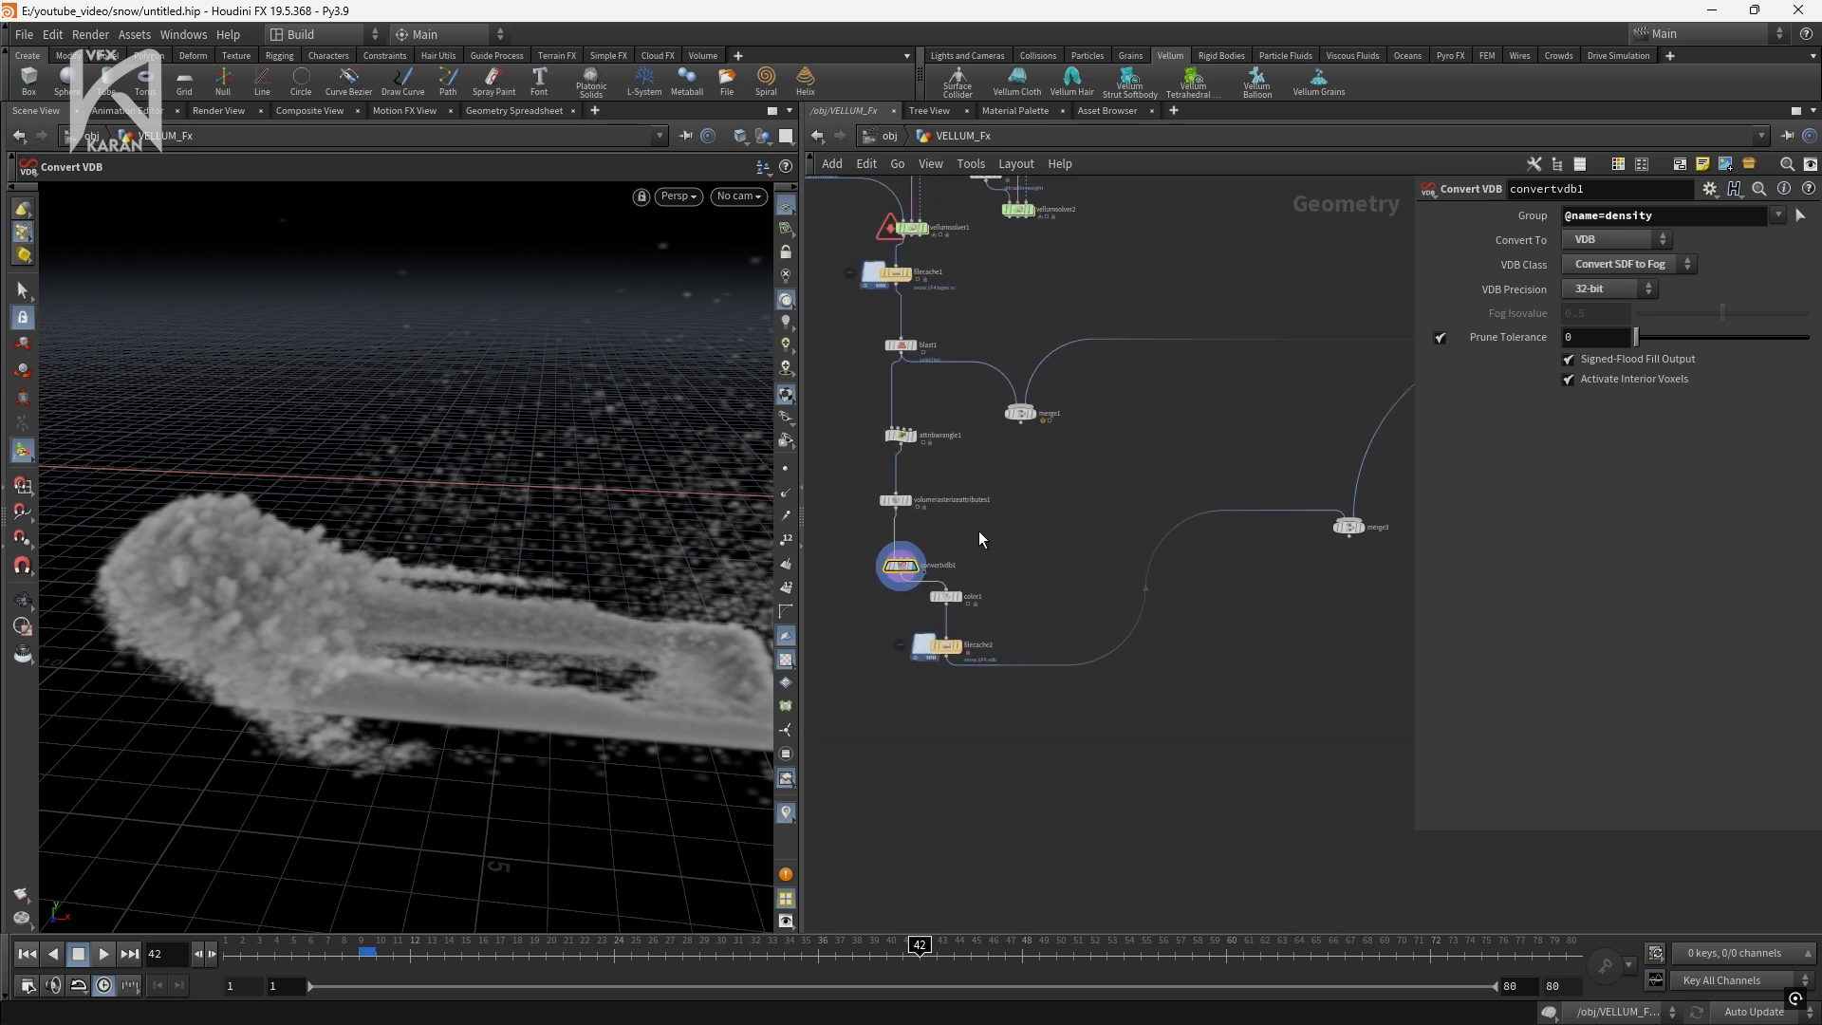
scroll(897, 560, "up", 5)
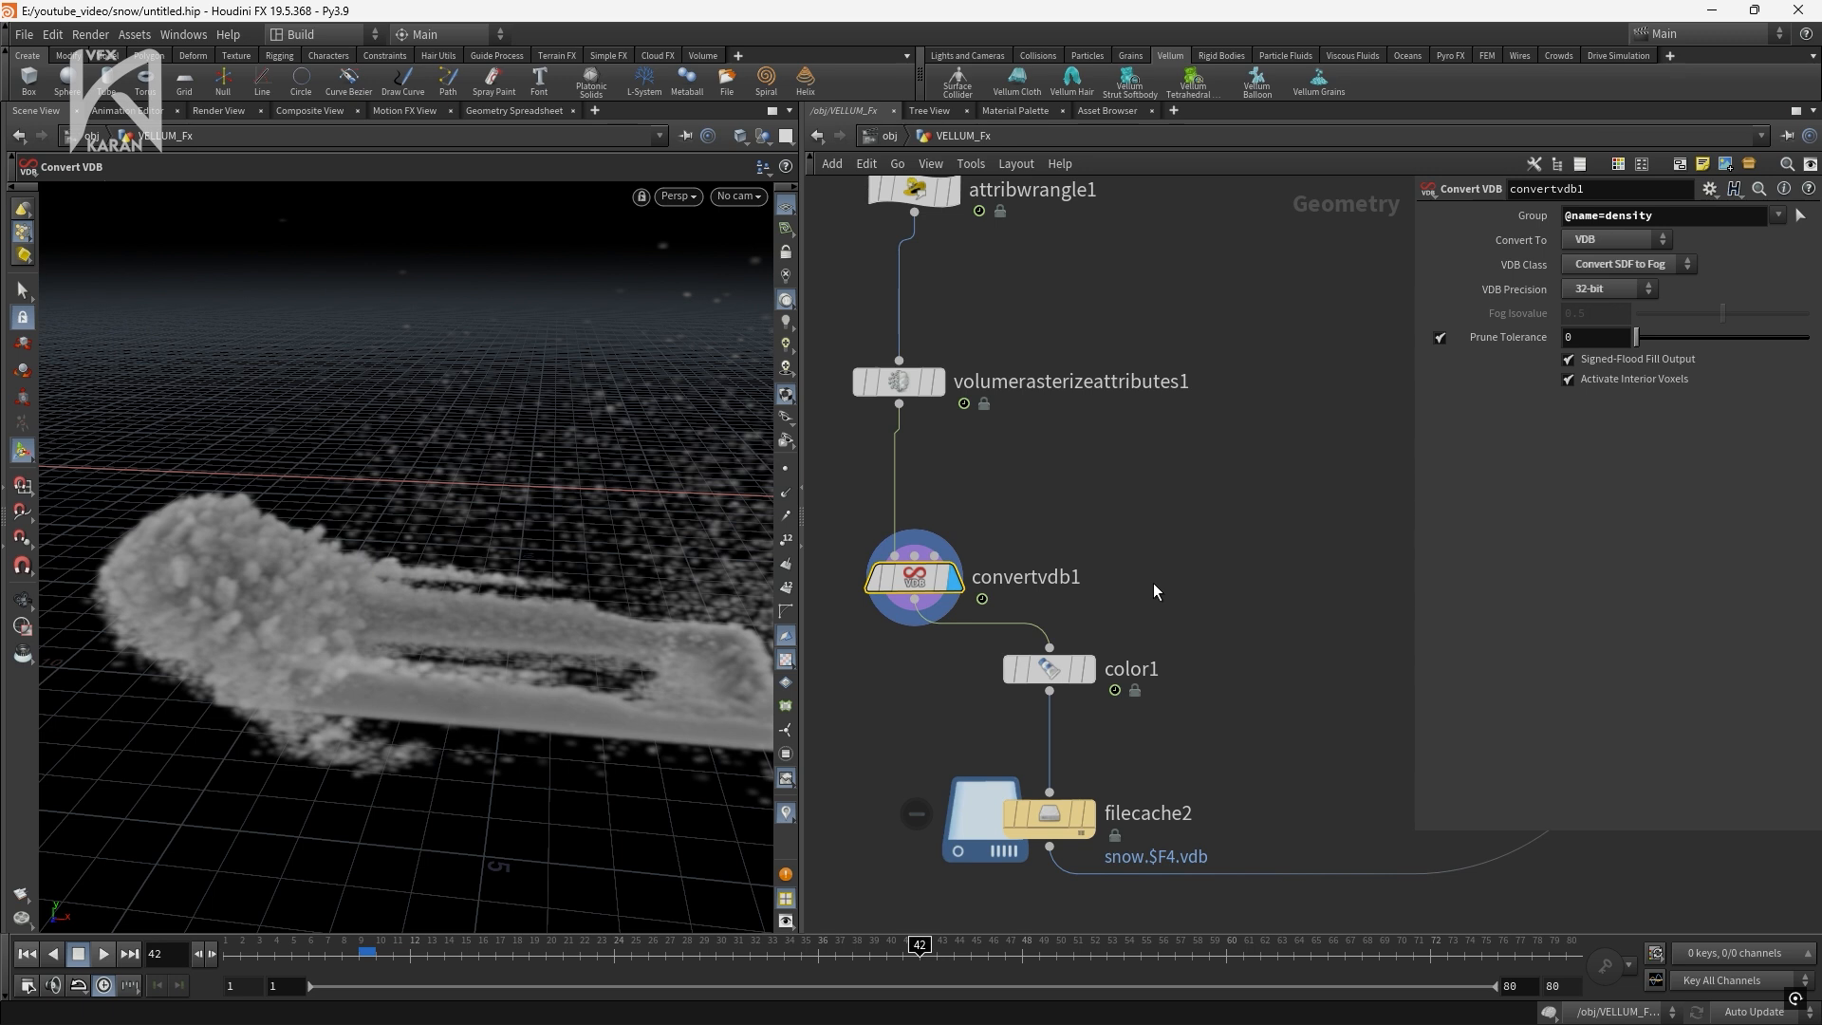